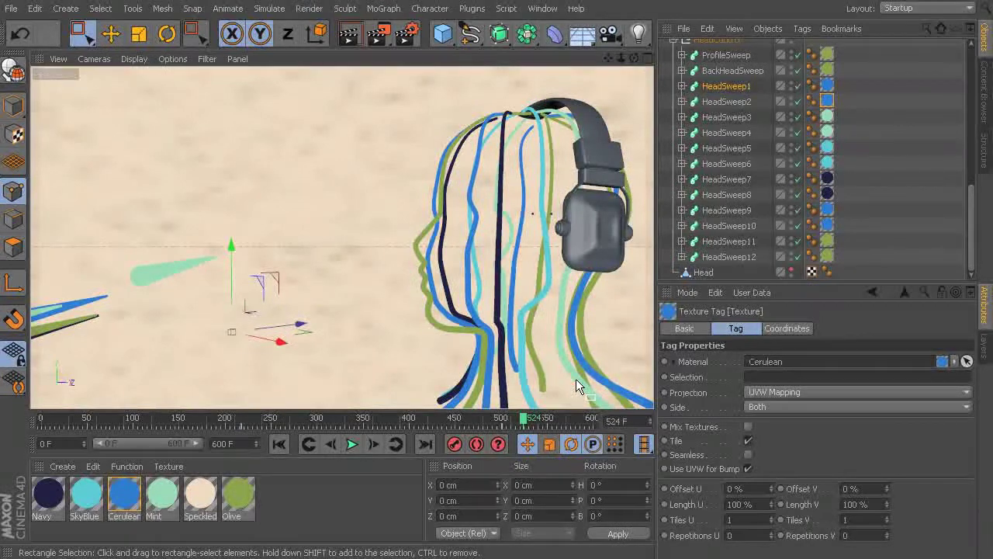
- Collapse the HeadControl group and apply the Mint material to the headphones null
{"action": "left_click_drag", "start_coordinate": [525, 422], "coordinate": [465, 419]}
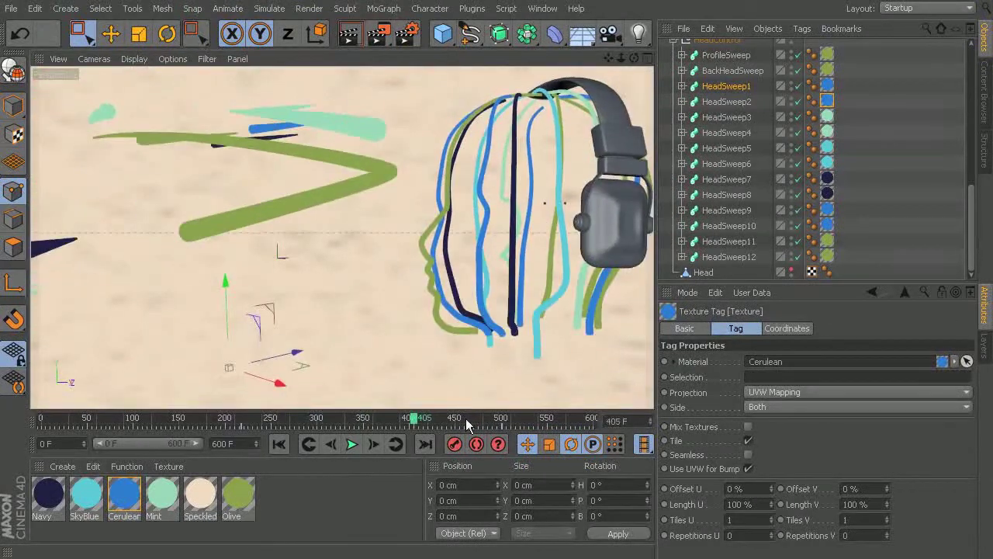
{"action": "scroll", "coordinate": [722, 58], "scroll_direction": "up", "scroll_amount": 3}
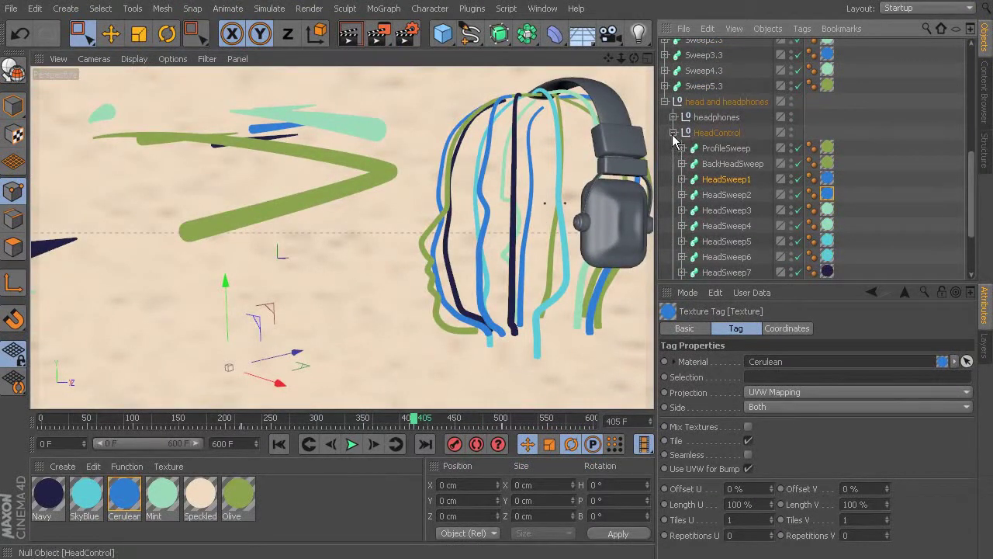
{"action": "left_click", "coordinate": [674, 134]}
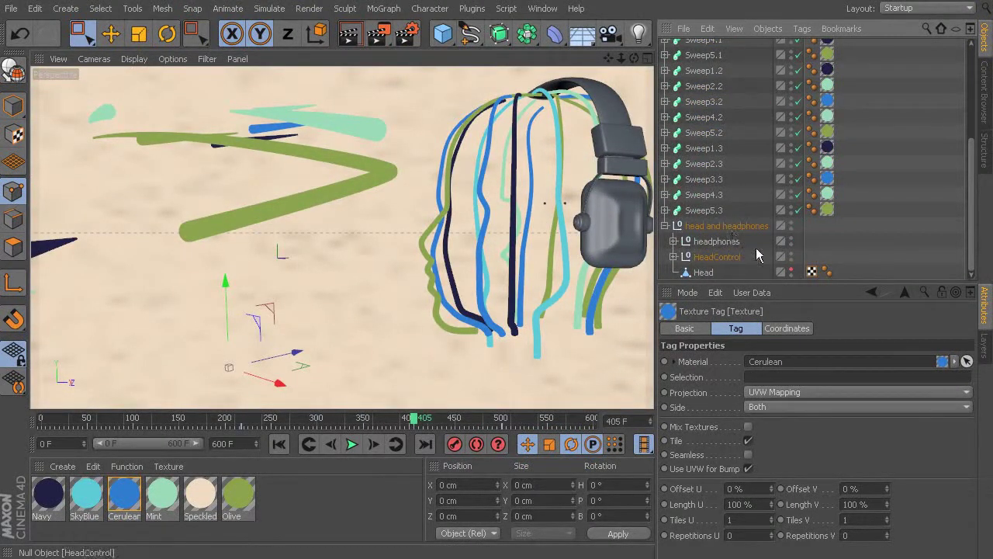
{"action": "left_click", "coordinate": [703, 244]}
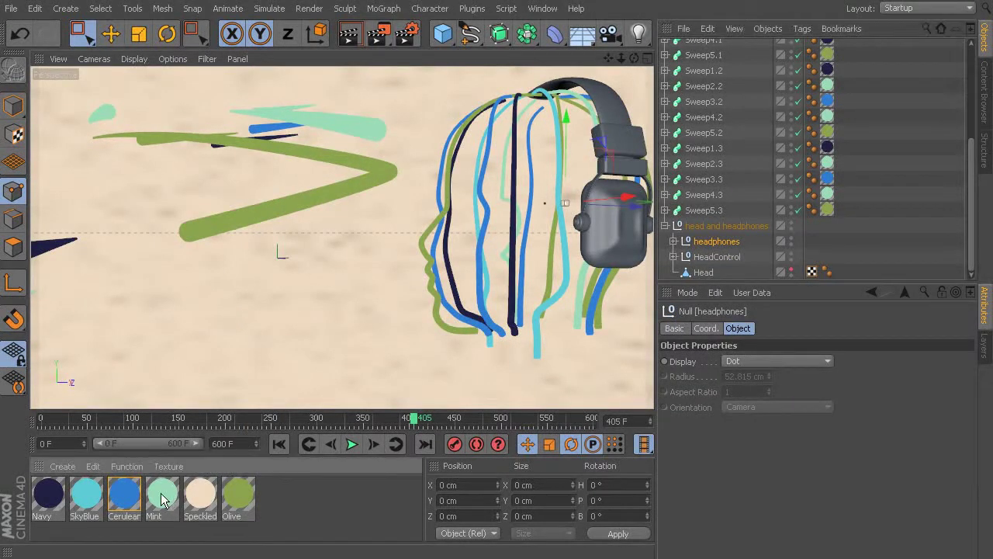
{"action": "left_click_drag", "start_coordinate": [730, 244], "coordinate": [731, 242]}
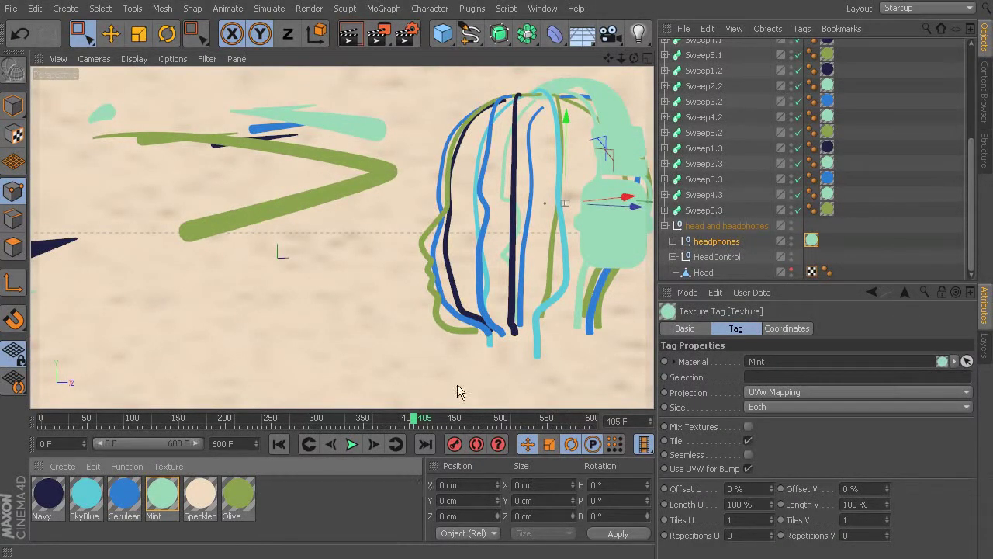
- Go to frame 470, expand the headphones group and inspect each of its parts from headpiece to SCREW.3
{"action": "left_click_drag", "start_coordinate": [415, 419], "coordinate": [474, 456]}
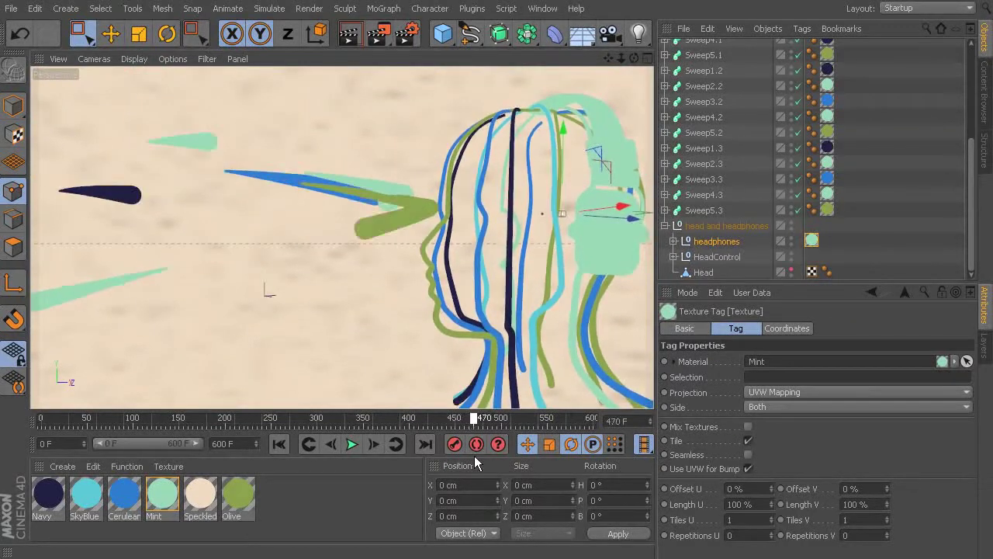
{"action": "left_click", "coordinate": [674, 241]}
{"action": "left_click", "coordinate": [712, 164]}
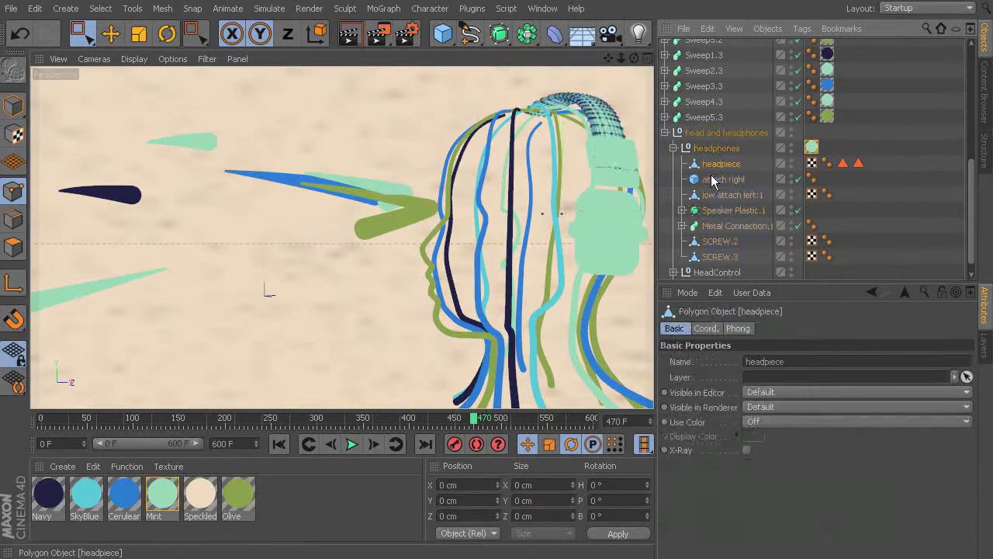
{"action": "left_click", "coordinate": [715, 181]}
{"action": "left_click", "coordinate": [719, 195]}
{"action": "left_click", "coordinate": [722, 211]}
{"action": "left_click", "coordinate": [727, 227]}
{"action": "left_click", "coordinate": [720, 242]}
{"action": "left_click", "coordinate": [720, 257]}
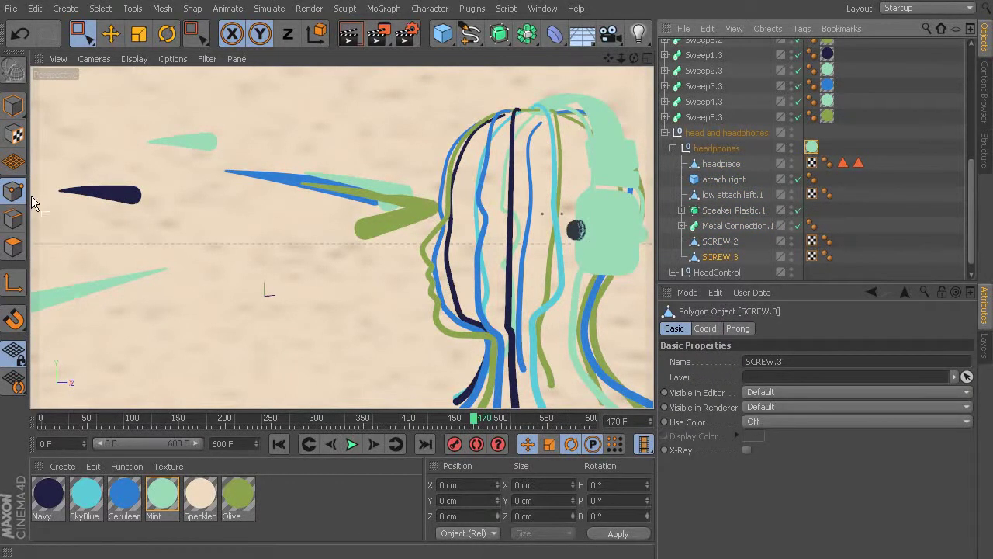
- Switch to Model mode, select the headpiece and try moving it away from the head
{"action": "left_click", "coordinate": [14, 106]}
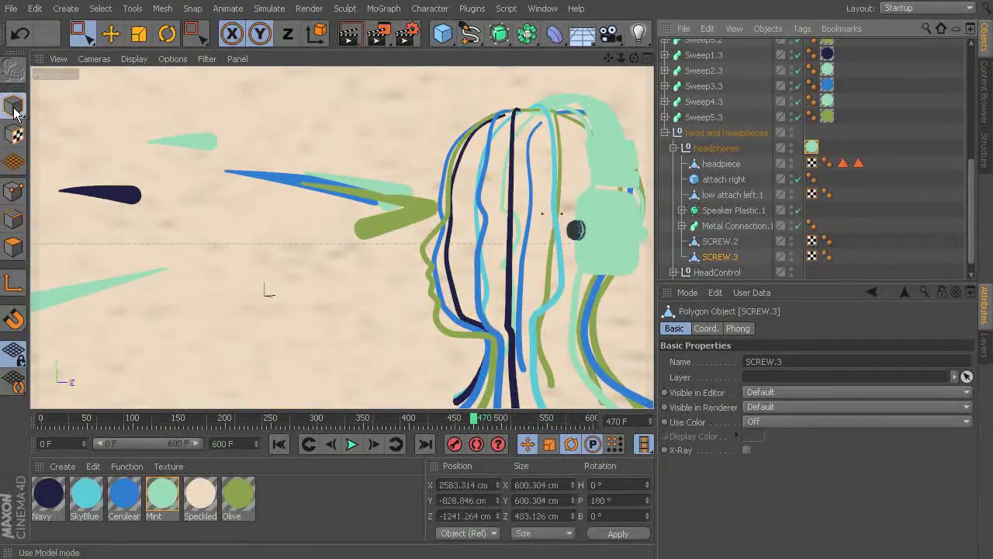
{"action": "left_click", "coordinate": [722, 164]}
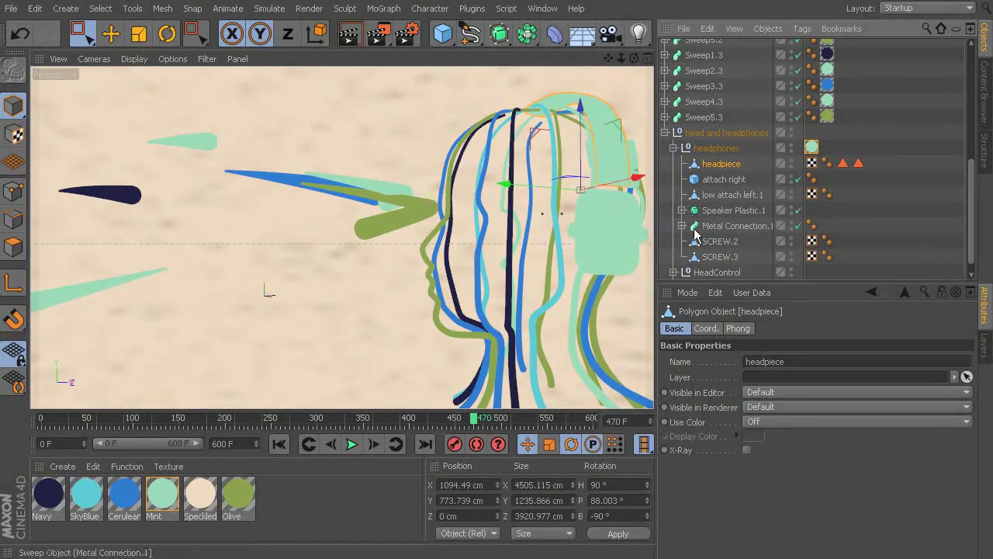
{"action": "left_click_drag", "start_coordinate": [587, 106], "coordinate": [604, 128]}
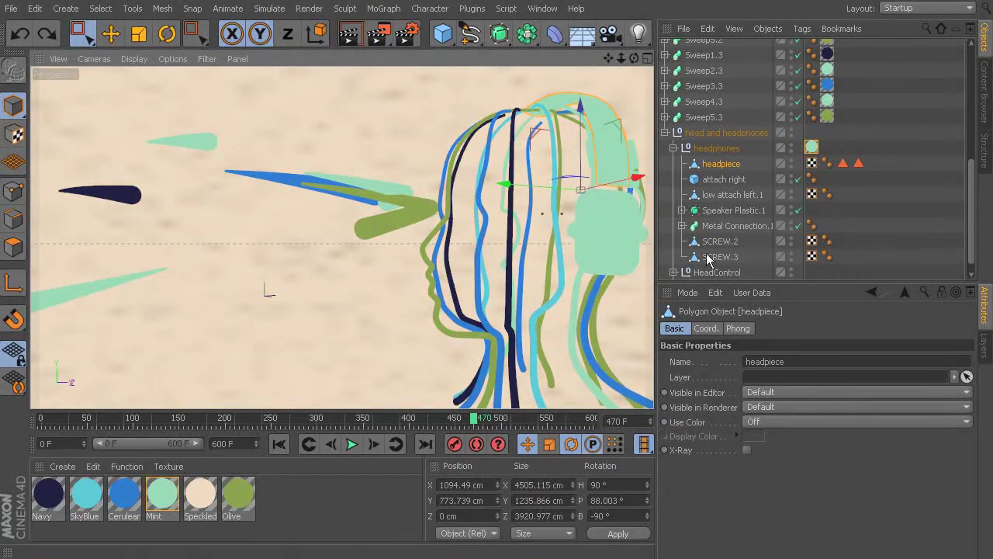
- Record a keyframe at frame 450 for each headphone part individually, from headpiece to SCREW.3
{"action": "left_click_drag", "start_coordinate": [475, 434], "coordinate": [427, 557]}
{"action": "left_click_drag", "start_coordinate": [426, 418], "coordinate": [452, 417]}
{"action": "key", "text": "g"}
{"action": "key", "text": "g"}
{"action": "key", "text": "g"}
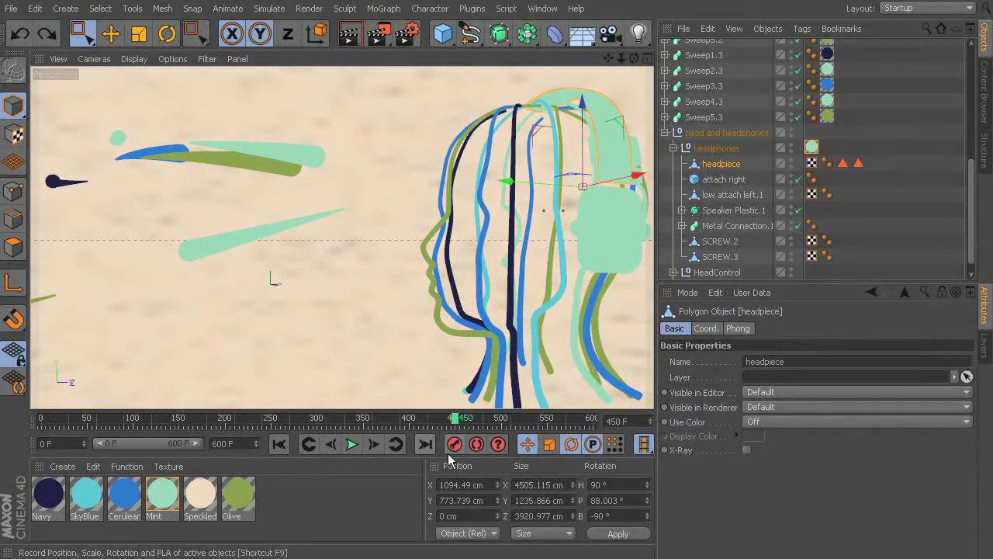
{"action": "left_click", "coordinate": [722, 181]}
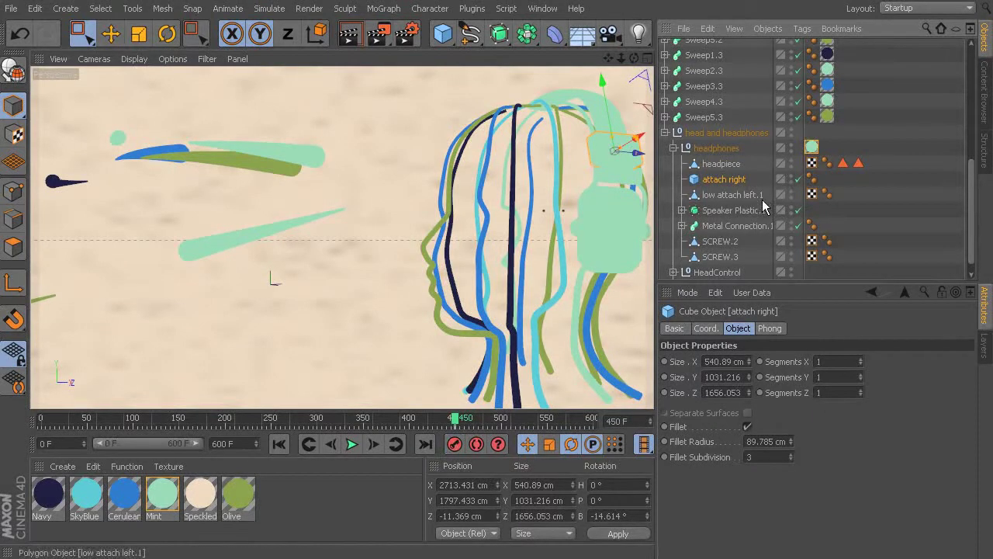
{"action": "left_click", "coordinate": [752, 194]}
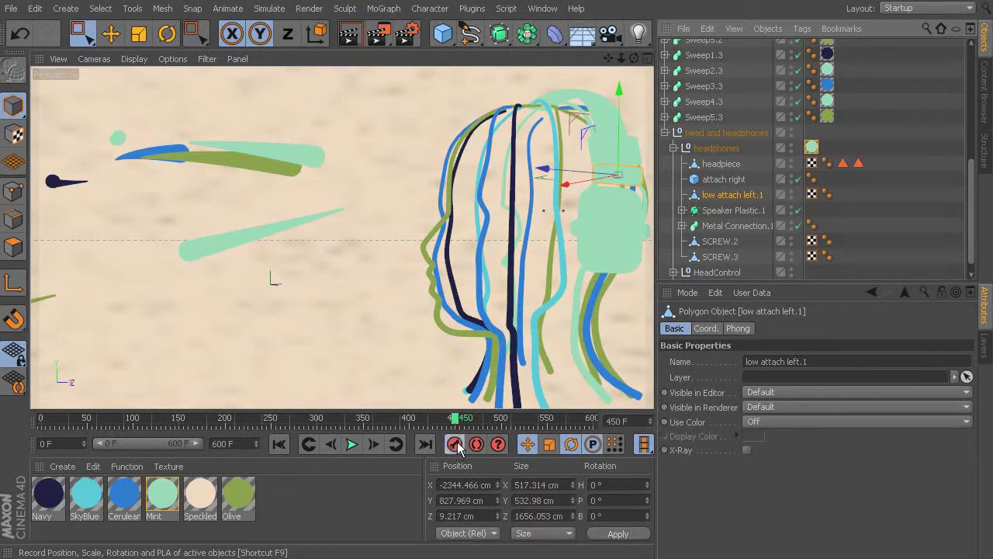
{"action": "left_click", "coordinate": [727, 211]}
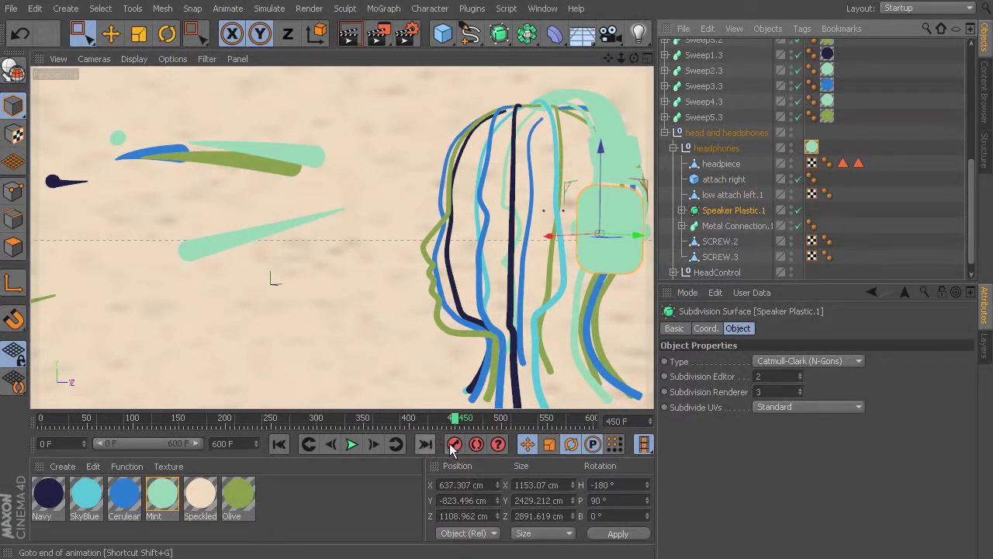
{"action": "left_click", "coordinate": [736, 227]}
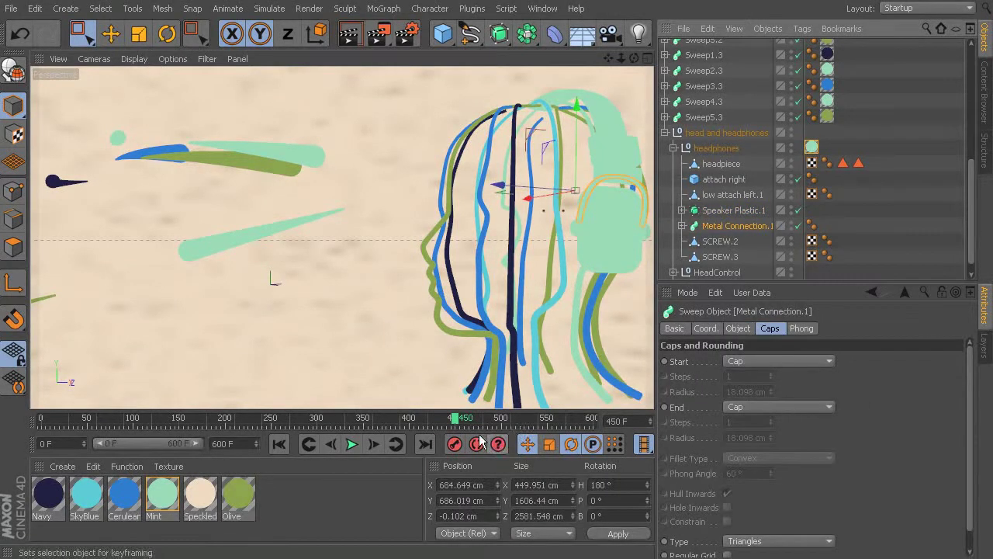
{"action": "left_click", "coordinate": [728, 244]}
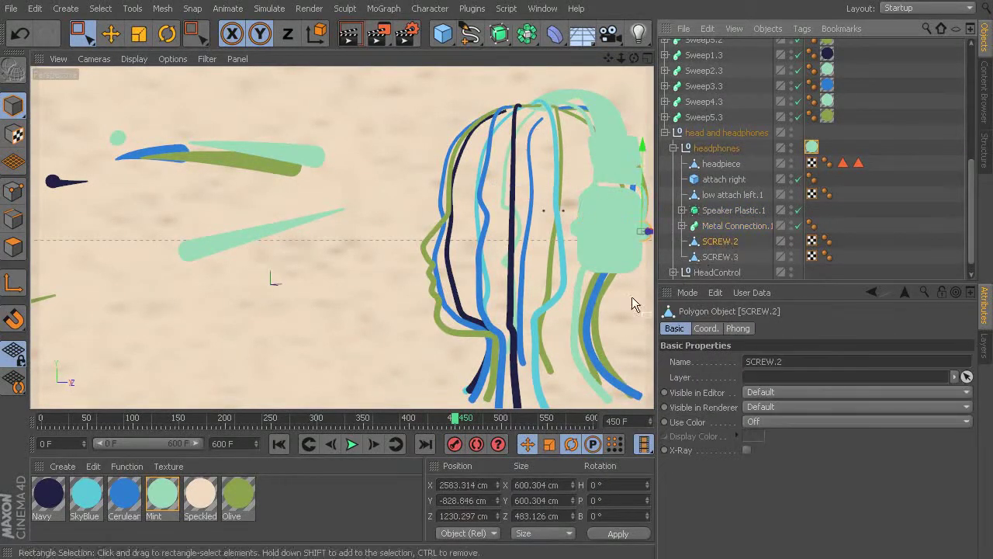
{"action": "left_click", "coordinate": [728, 260]}
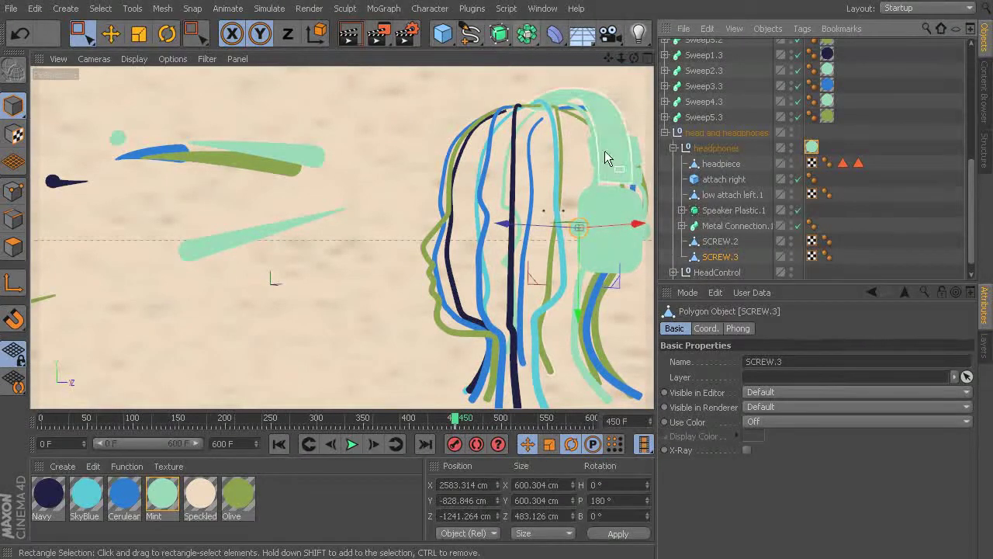
- At frame 321, move SCREW.3 out of view to about -14887 cm in Z and record a keyframe
{"action": "left_click_drag", "start_coordinate": [456, 422], "coordinate": [377, 428]}
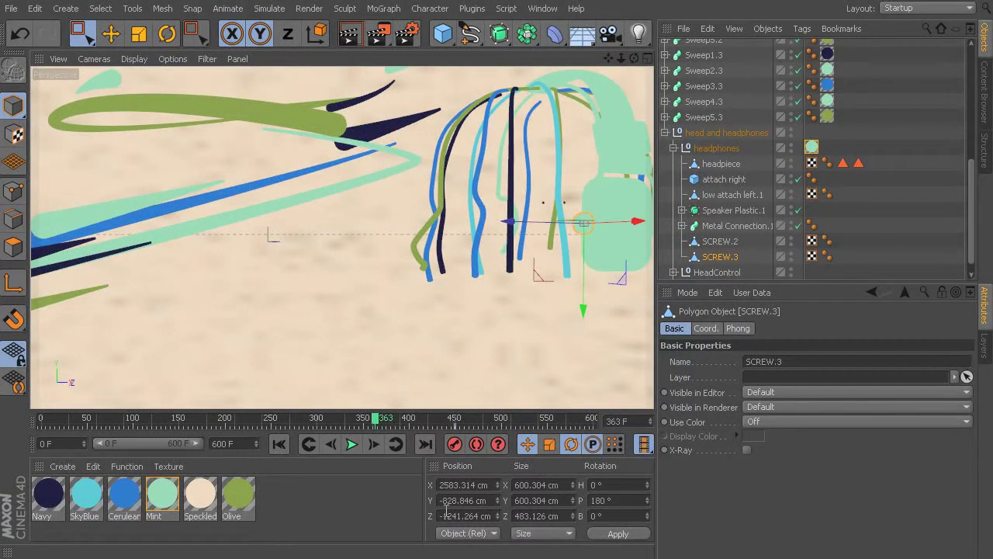
{"action": "left_click_drag", "start_coordinate": [537, 226], "coordinate": [307, 232]}
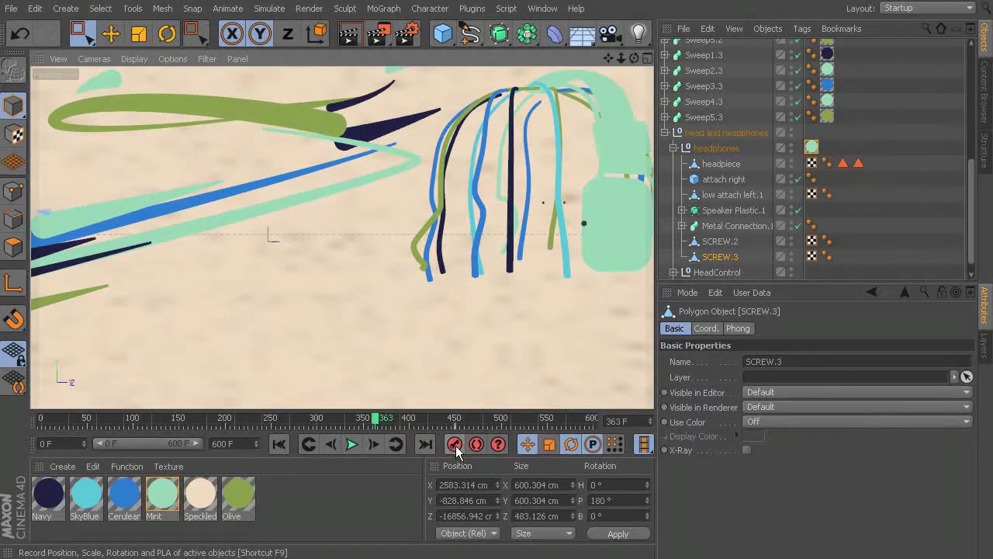
{"action": "left_click_drag", "start_coordinate": [373, 419], "coordinate": [336, 424]}
{"action": "left_click_drag", "start_coordinate": [548, 250], "coordinate": [31, 242]}
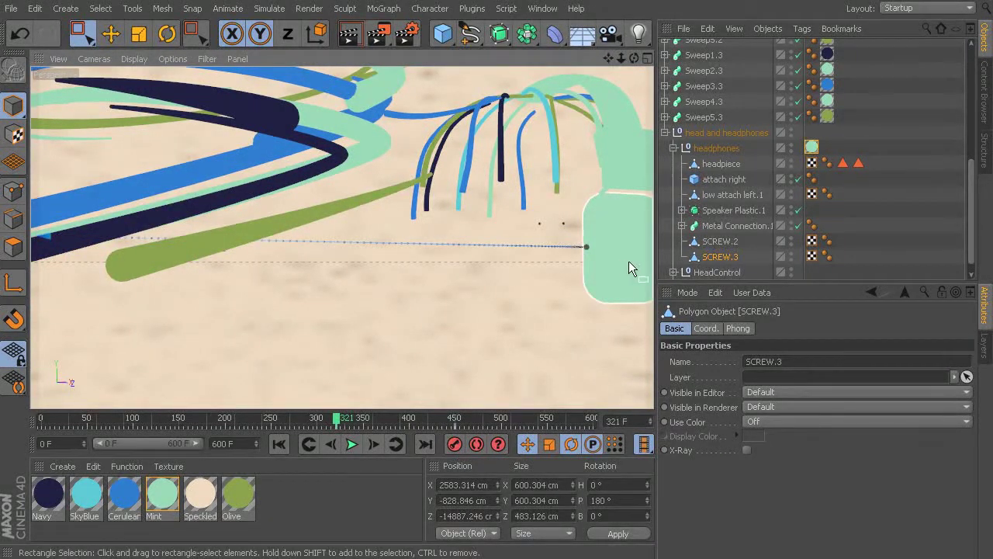
- Key SCREW.2 at frame 561 with X about 9156 cm, and shift that keyframe earlier than frame 450
{"action": "left_click", "coordinate": [720, 242]}
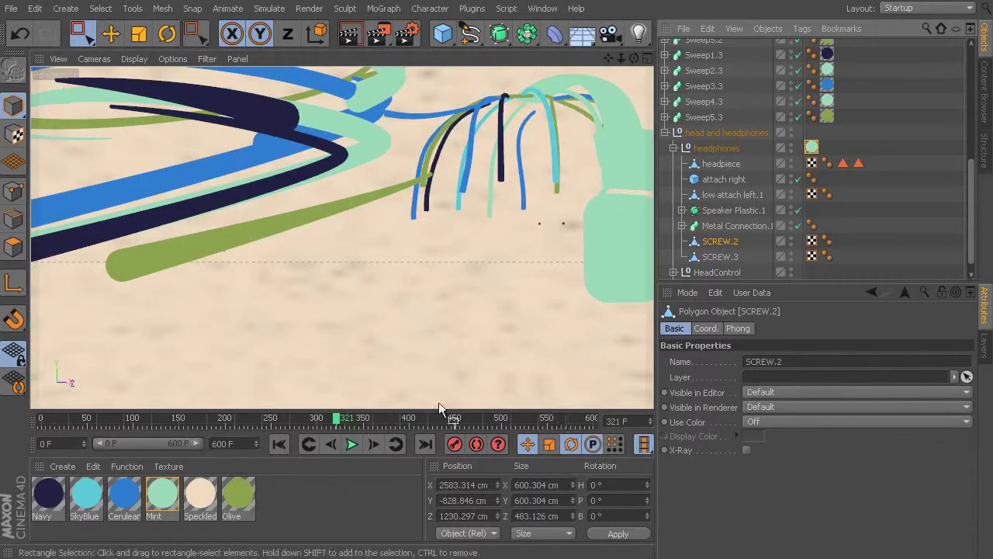
{"action": "left_click_drag", "start_coordinate": [337, 420], "coordinate": [557, 422]}
{"action": "left_click_drag", "start_coordinate": [641, 230], "coordinate": [608, 233]}
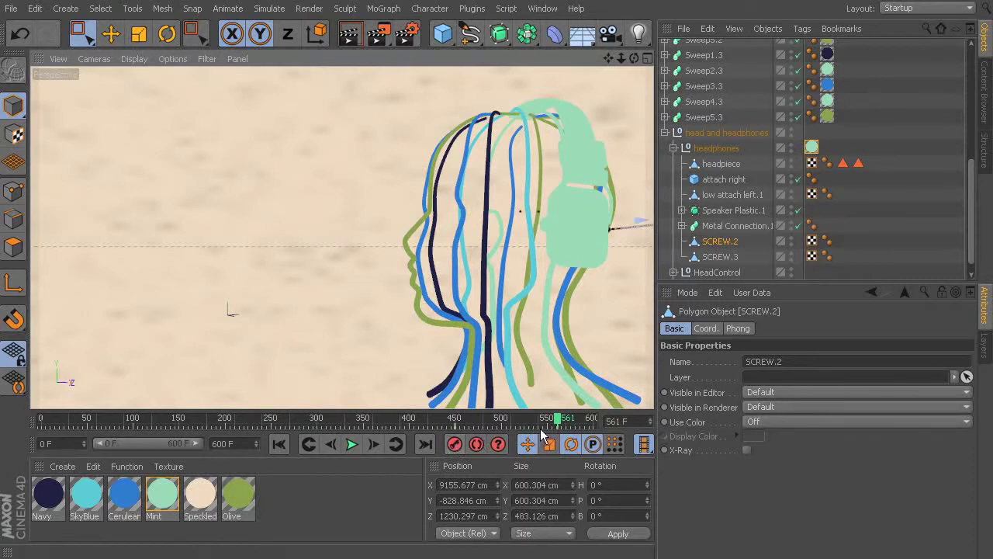
{"action": "left_click", "coordinate": [570, 426]}
{"action": "left_click_drag", "start_coordinate": [570, 426], "coordinate": [378, 441]}
- At frame 355, move Metal Connection.1 out of view to about 9065 cm in Z and record a keyframe
{"action": "left_click_drag", "start_coordinate": [324, 418], "coordinate": [368, 476]}
{"action": "left_click", "coordinate": [732, 226]}
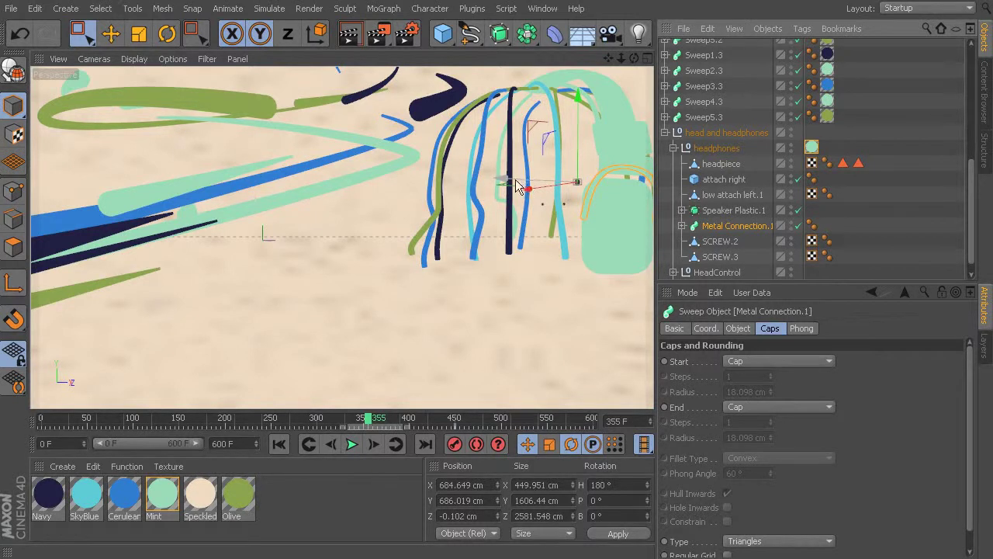
{"action": "left_click_drag", "start_coordinate": [504, 186], "coordinate": [582, 182]}
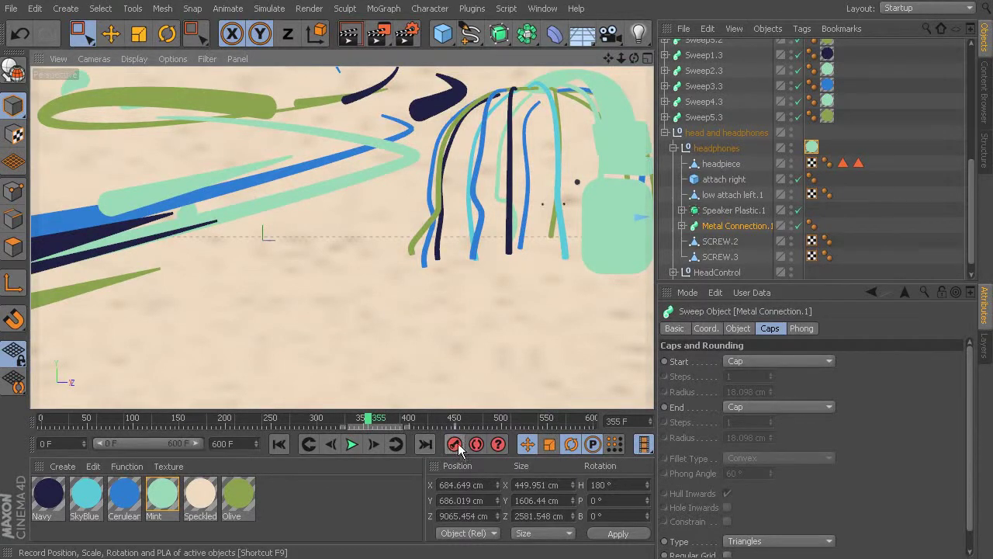
- At frame 319, move Speaker Plastic.1 below the view to about -9583 cm in Y and record a keyframe
{"action": "left_click", "coordinate": [733, 210]}
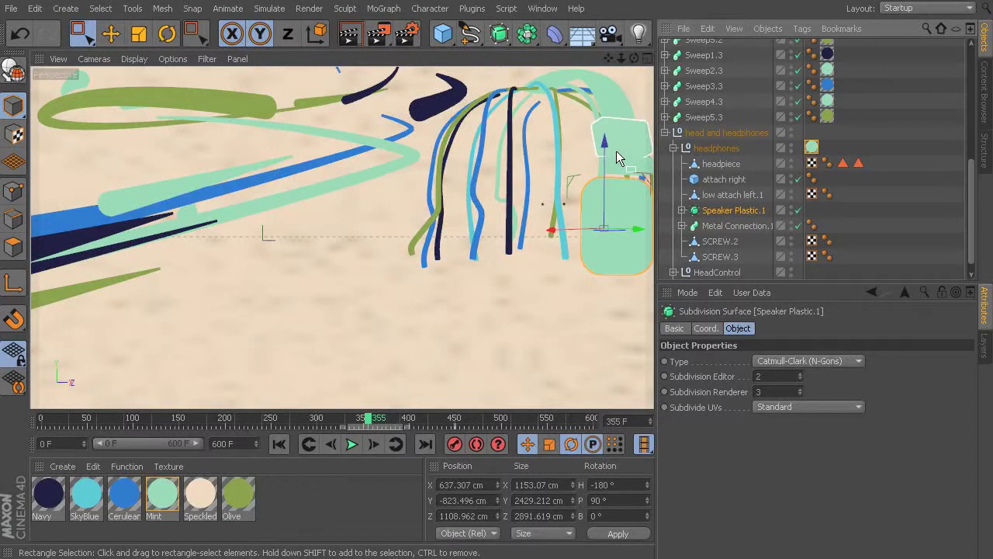
{"action": "left_click", "coordinate": [368, 420]}
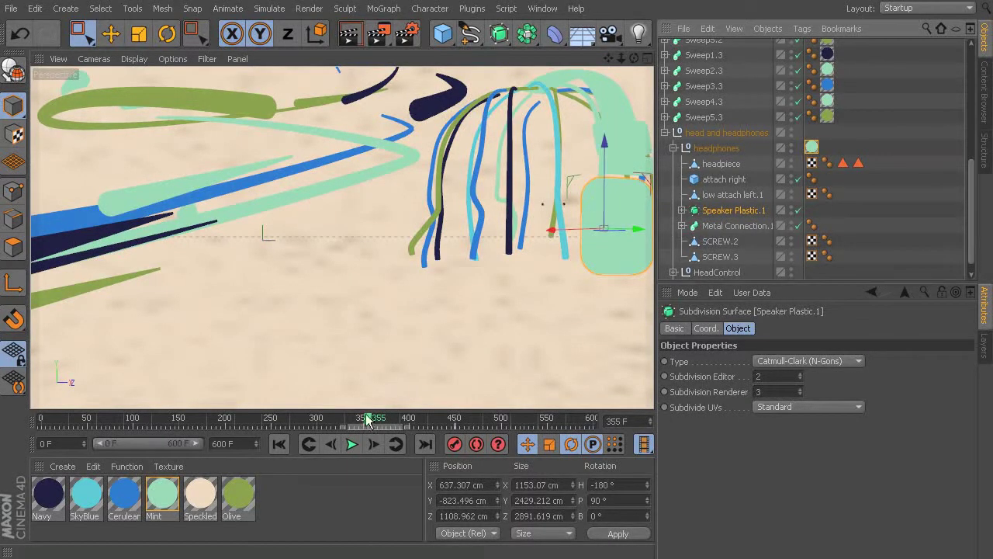
{"action": "left_click_drag", "start_coordinate": [369, 420], "coordinate": [336, 420]}
{"action": "left_click_drag", "start_coordinate": [611, 177], "coordinate": [470, 396]}
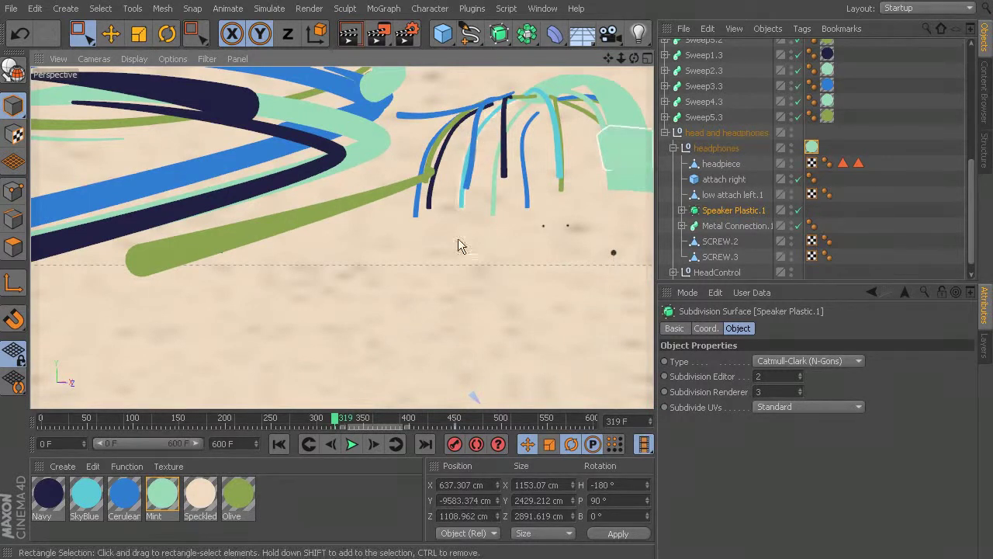
- At frame 346, move low attach left.1 out of view to about 17358 cm in Z and record a keyframe
{"action": "left_click_drag", "start_coordinate": [336, 421], "coordinate": [361, 437]}
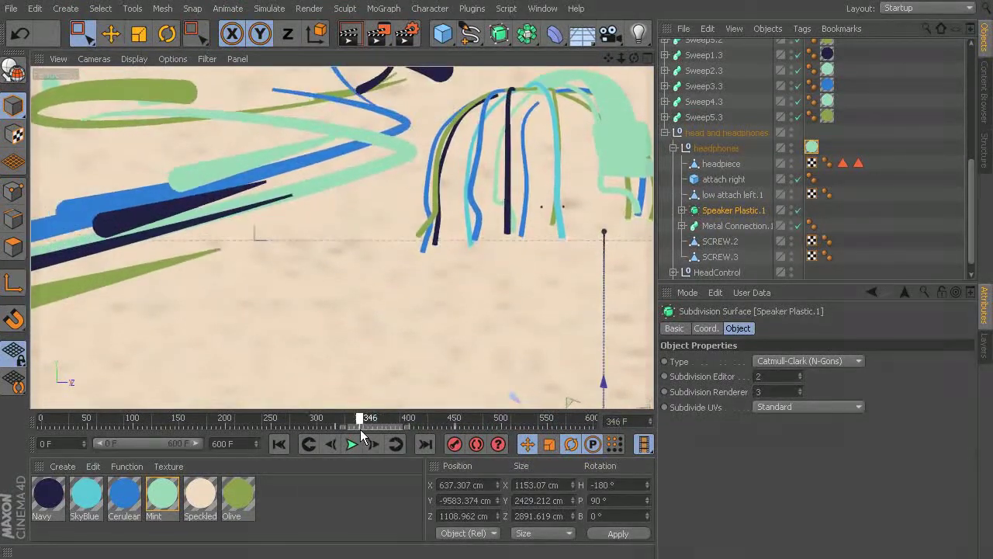
{"action": "left_click", "coordinate": [733, 195]}
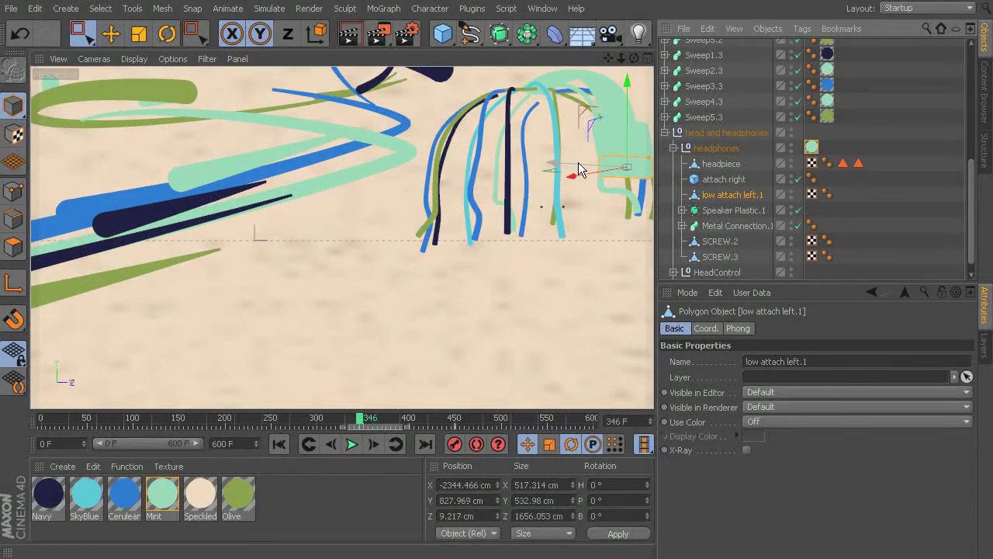
{"action": "left_click_drag", "start_coordinate": [585, 168], "coordinate": [4, 191]}
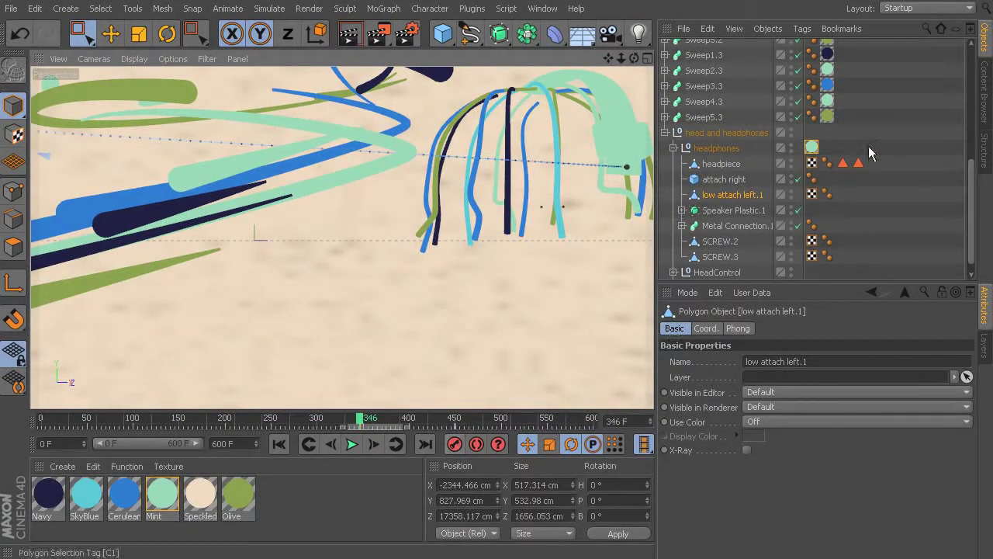
- At frame 346, move attach right to about 10481 cm in Z and the headpiece to about 9171 cm in Y, recording a keyframe for each
{"action": "left_click", "coordinate": [724, 180]}
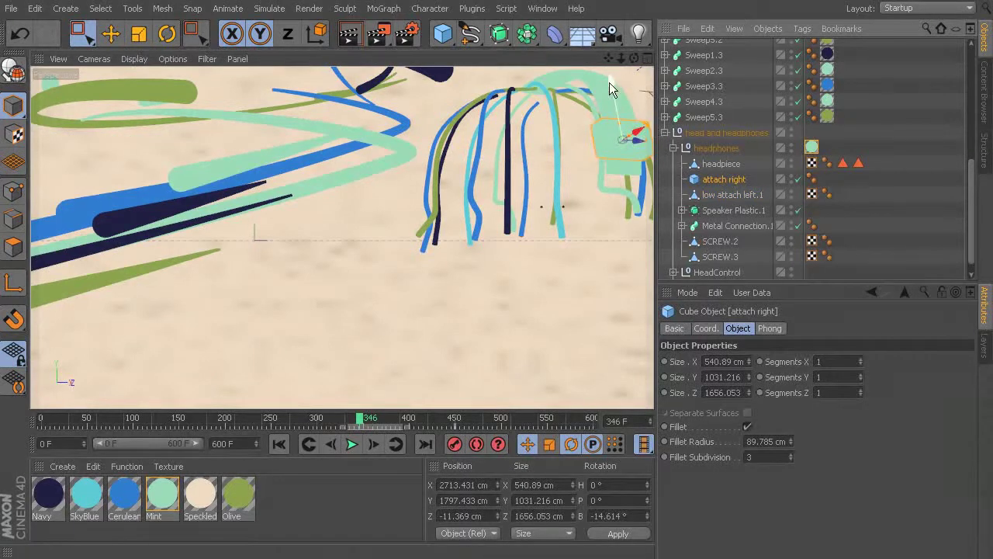
{"action": "left_click_drag", "start_coordinate": [629, 145], "coordinate": [606, 163]}
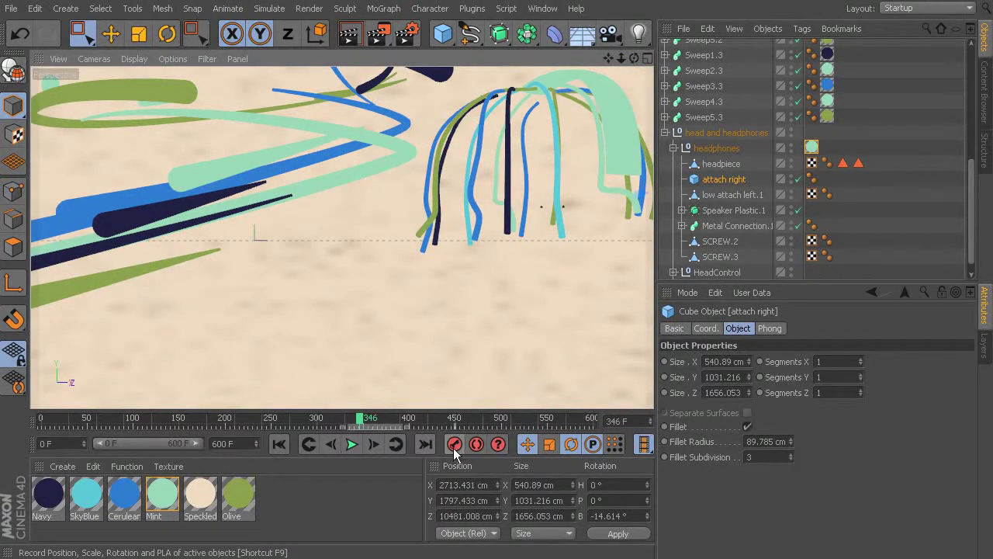
{"action": "left_click", "coordinate": [716, 165]}
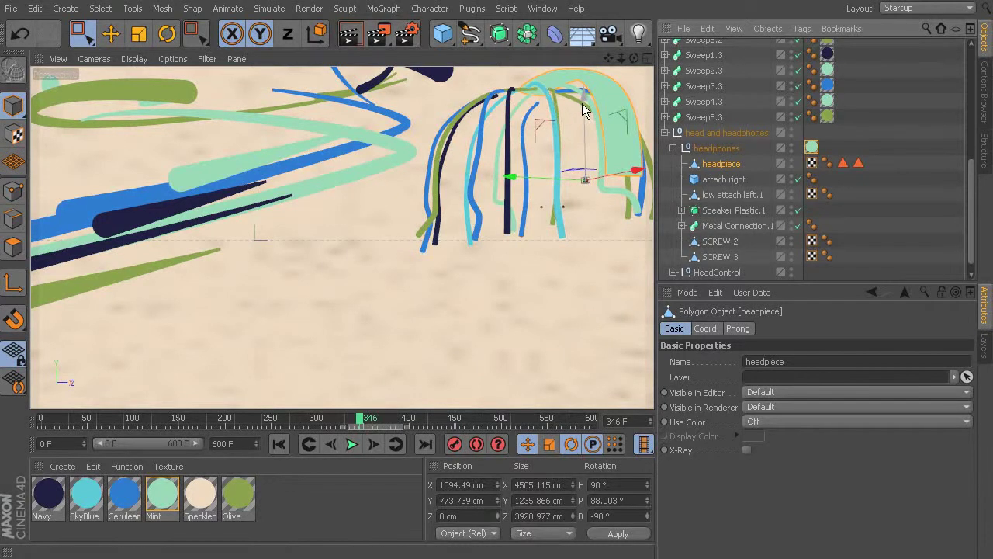
{"action": "left_click_drag", "start_coordinate": [584, 109], "coordinate": [631, 365]}
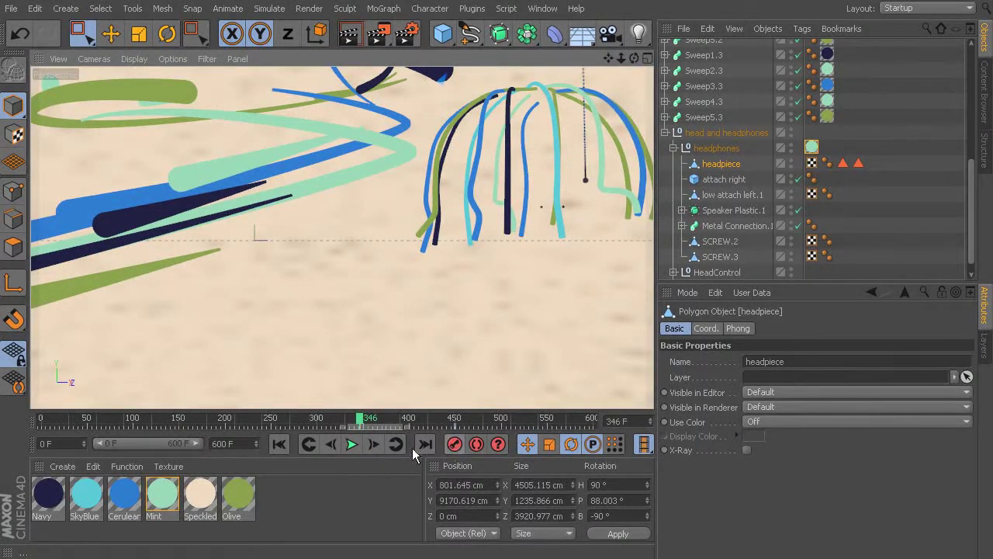
- Shift SCREW.3's final position and rotation keyframes to frame 470 so it attaches after the other headphone parts
{"action": "left_click_drag", "start_coordinate": [359, 421], "coordinate": [433, 558]}
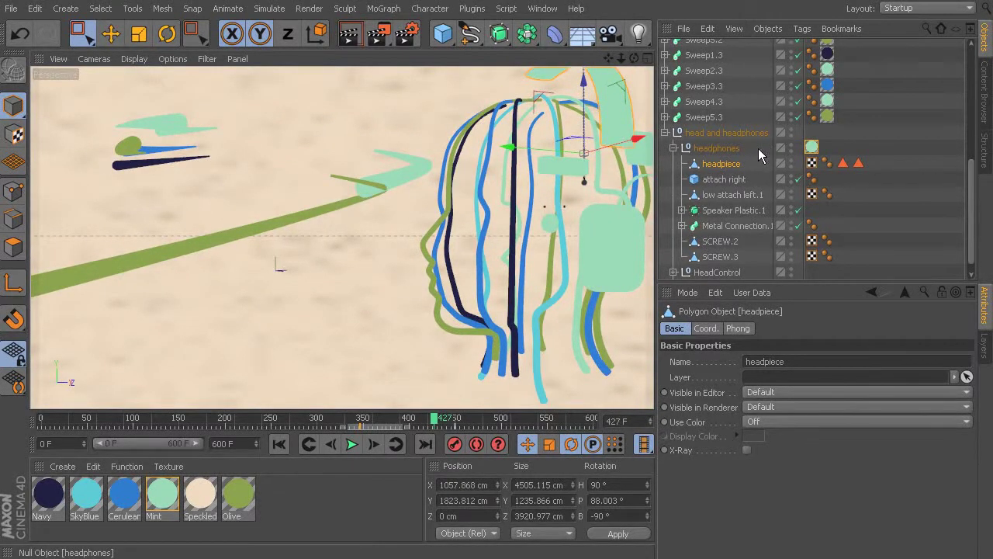
{"action": "left_click", "coordinate": [720, 256]}
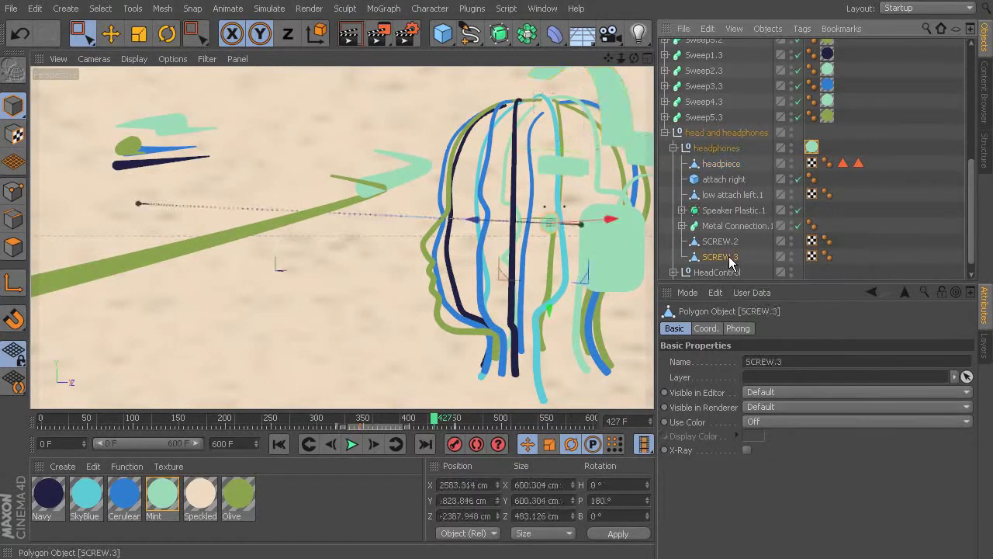
{"action": "left_click", "coordinate": [455, 427]}
{"action": "left_click_drag", "start_coordinate": [473, 423], "coordinate": [490, 427]}
{"action": "mouse_move", "coordinate": [417, 424]}
{"action": "left_mouse_down"}
{"action": "mouse_move", "coordinate": [369, 420]}
{"action": "mouse_move", "coordinate": [478, 470]}
{"action": "mouse_move", "coordinate": [463, 481]}
{"action": "mouse_move", "coordinate": [477, 486]}
{"action": "mouse_move", "coordinate": [442, 482]}
{"action": "mouse_move", "coordinate": [462, 481]}
{"action": "left_mouse_up"}
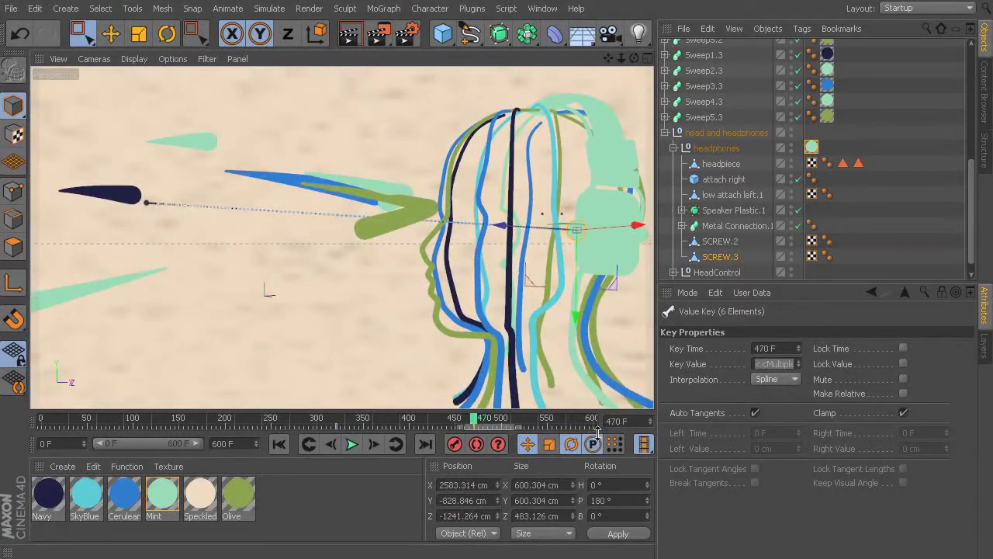
- In SCREW.3's F-curves, lengthen the frame 470 Z position key's tangent to about 80 frames for a softer ease-in
{"action": "right_click", "coordinate": [714, 264]}
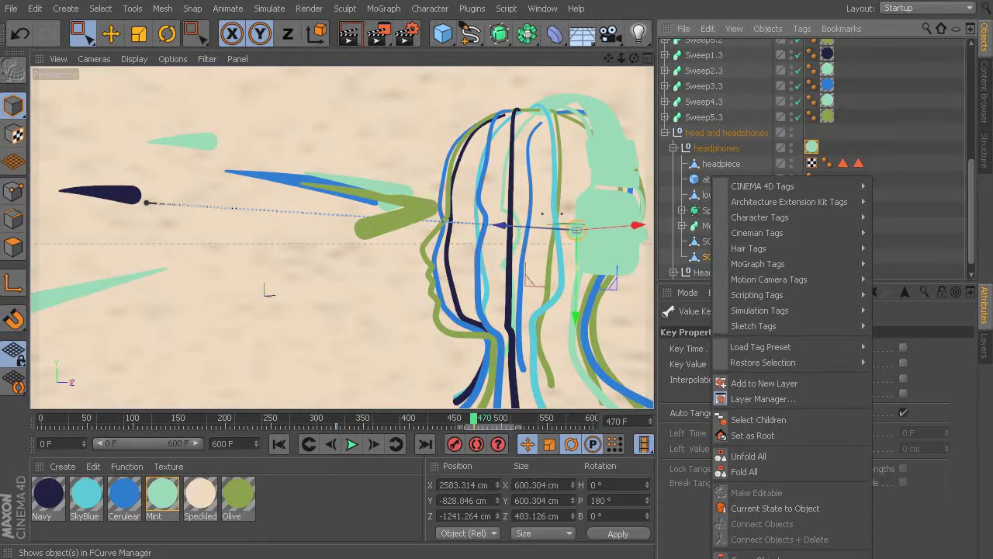
{"action": "left_click", "coordinate": [768, 557]}
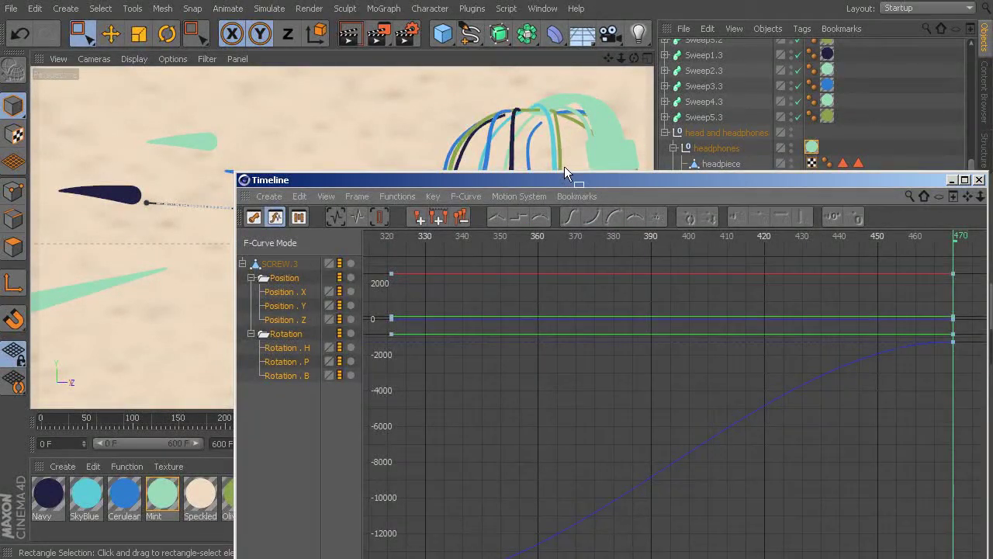
{"action": "left_click_drag", "start_coordinate": [571, 184], "coordinate": [508, 79]}
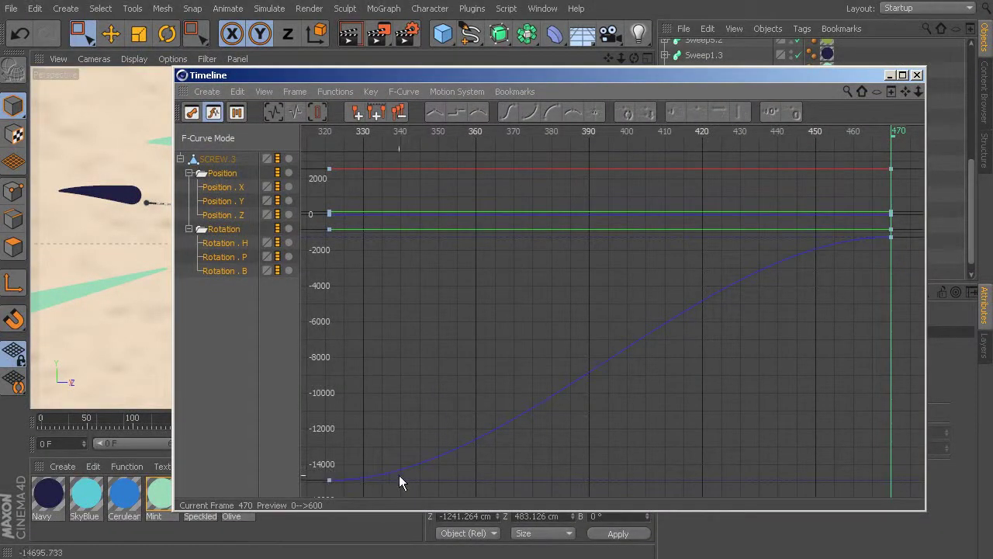
{"action": "left_click", "coordinate": [891, 237]}
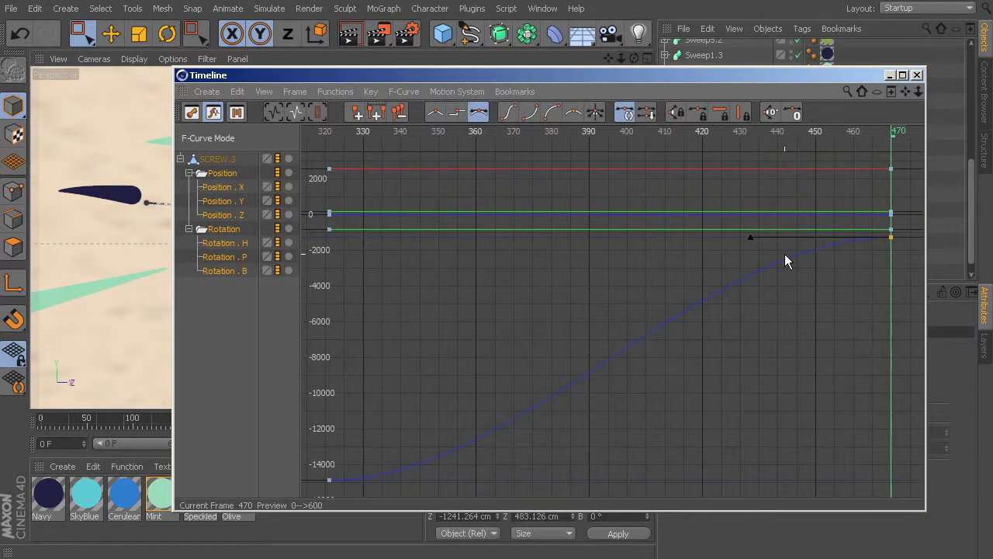
{"action": "left_click_drag", "start_coordinate": [749, 239], "coordinate": [738, 245]}
{"action": "key", "text": "ctrl+z"}
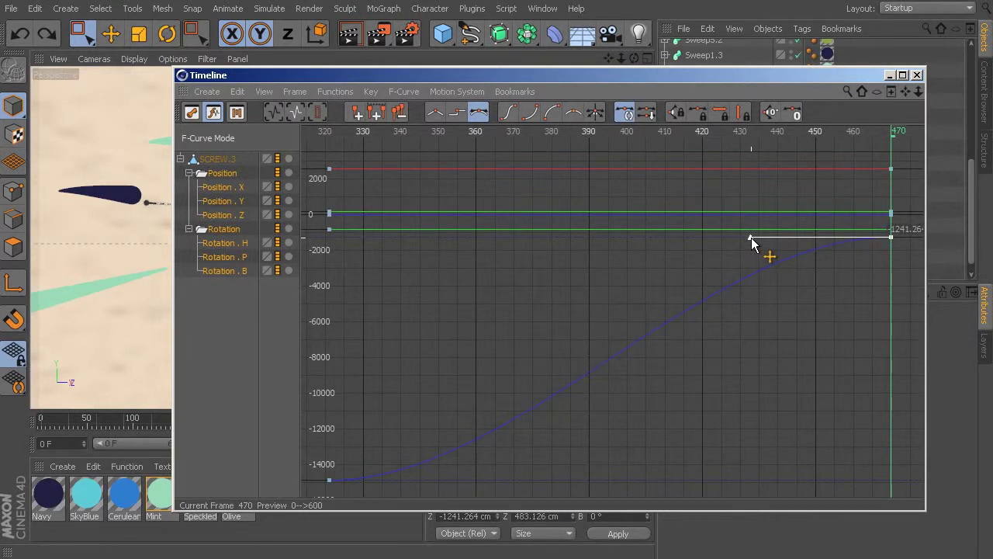
{"action": "left_click_drag", "start_coordinate": [751, 237], "coordinate": [744, 239]}
{"action": "left_click_drag", "start_coordinate": [592, 237], "coordinate": [736, 241]}
{"action": "left_click_drag", "start_coordinate": [649, 236], "coordinate": [625, 236]}
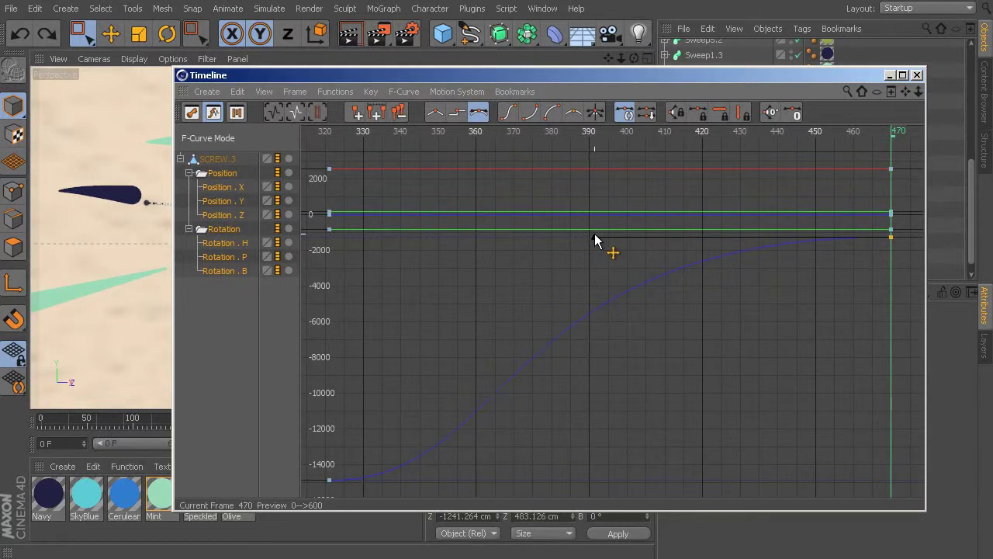
{"action": "left_click_drag", "start_coordinate": [590, 236], "coordinate": [588, 236]}
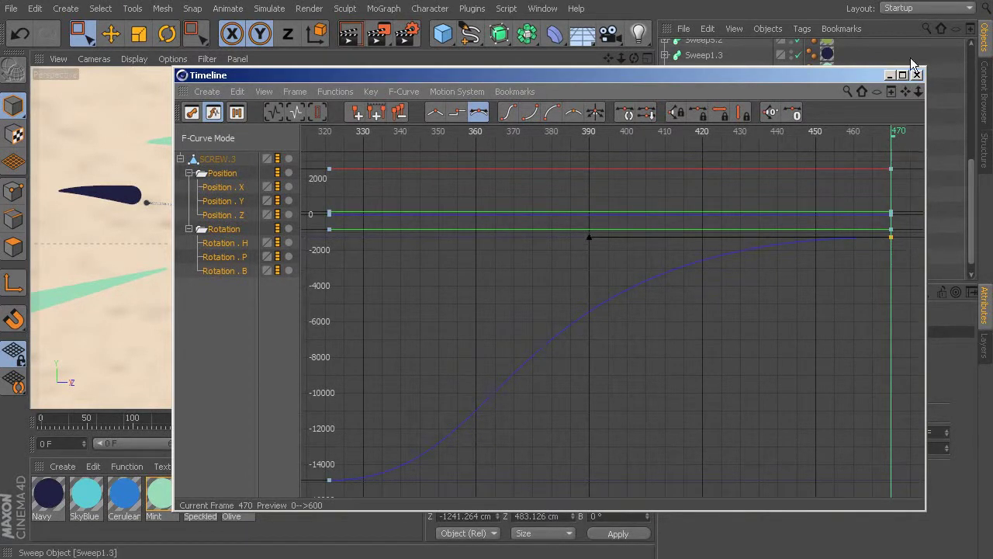
{"action": "left_click", "coordinate": [919, 75]}
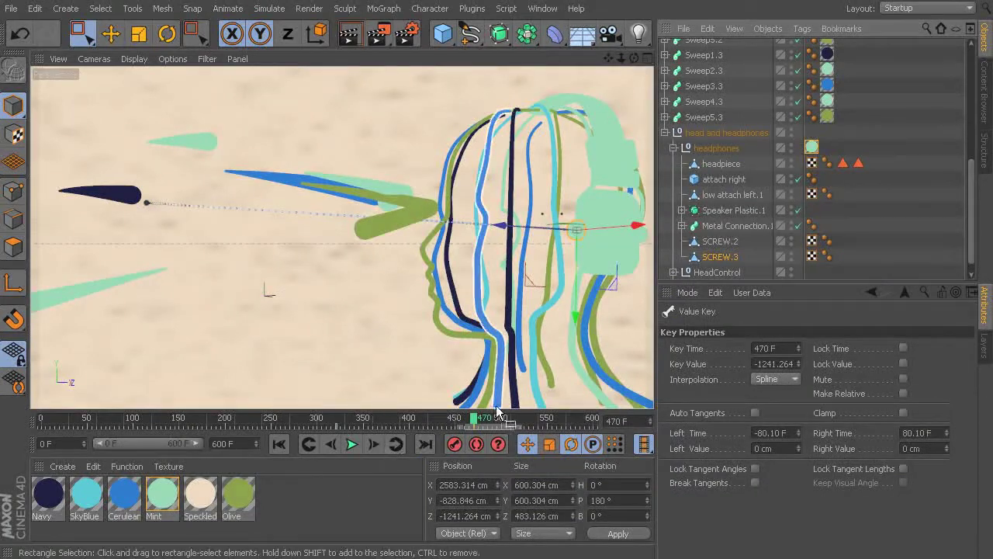
- Lengthen the tangent of the headpiece's frame 450 Y position key to about 95 frames, and scrub through the animation to check it
{"action": "left_click_drag", "start_coordinate": [483, 420], "coordinate": [514, 489]}
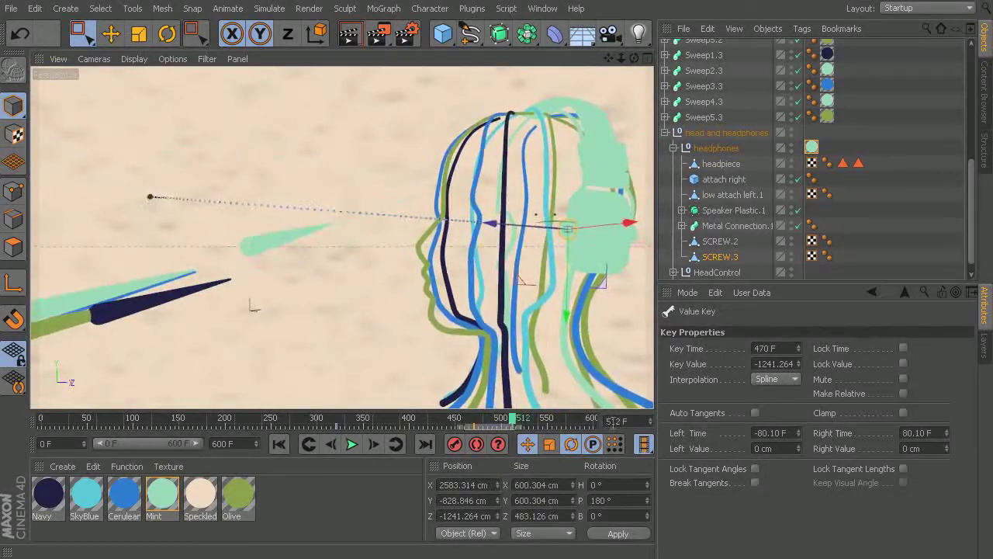
{"action": "left_click", "coordinate": [721, 163]}
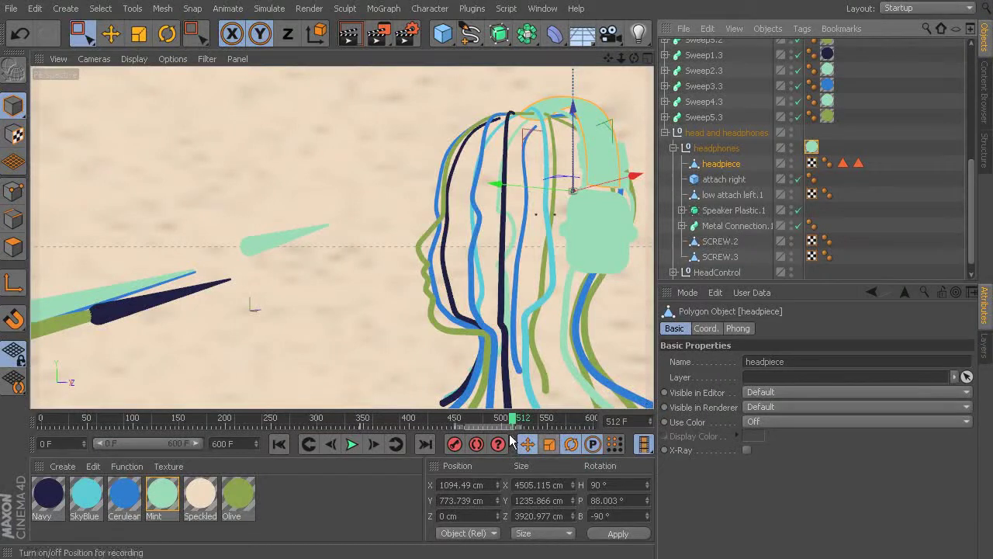
{"action": "left_click_drag", "start_coordinate": [510, 421], "coordinate": [457, 422]}
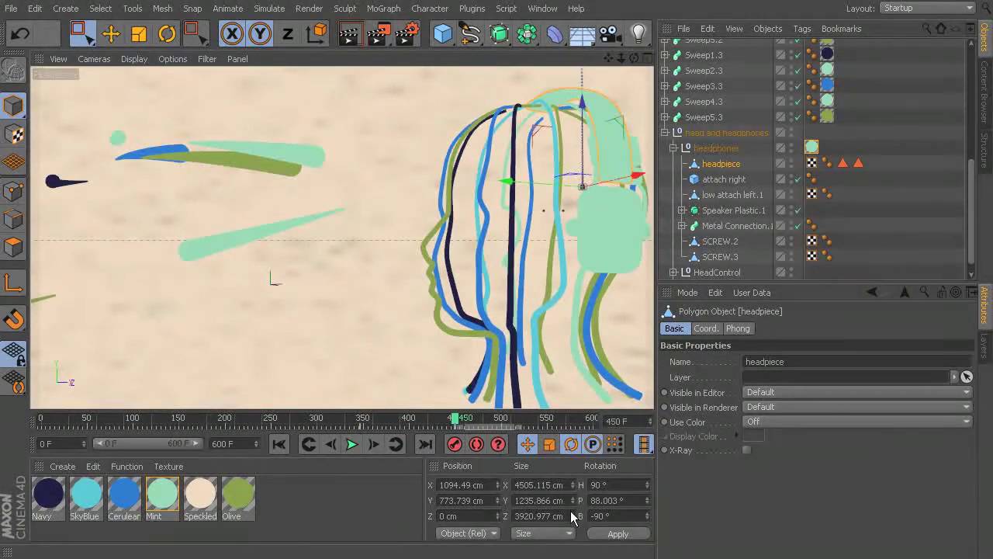
{"action": "right_click", "coordinate": [727, 164]}
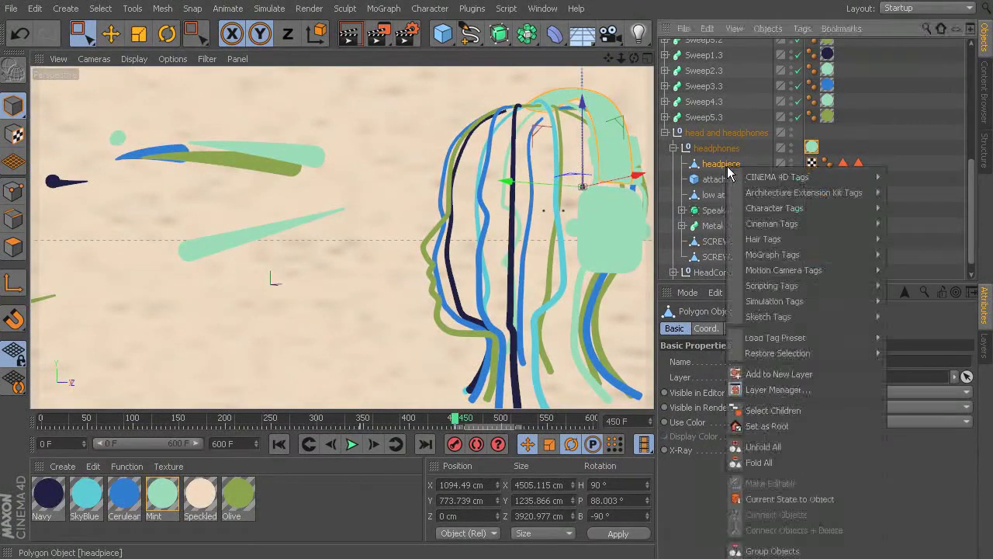
{"action": "left_click", "coordinate": [777, 556]}
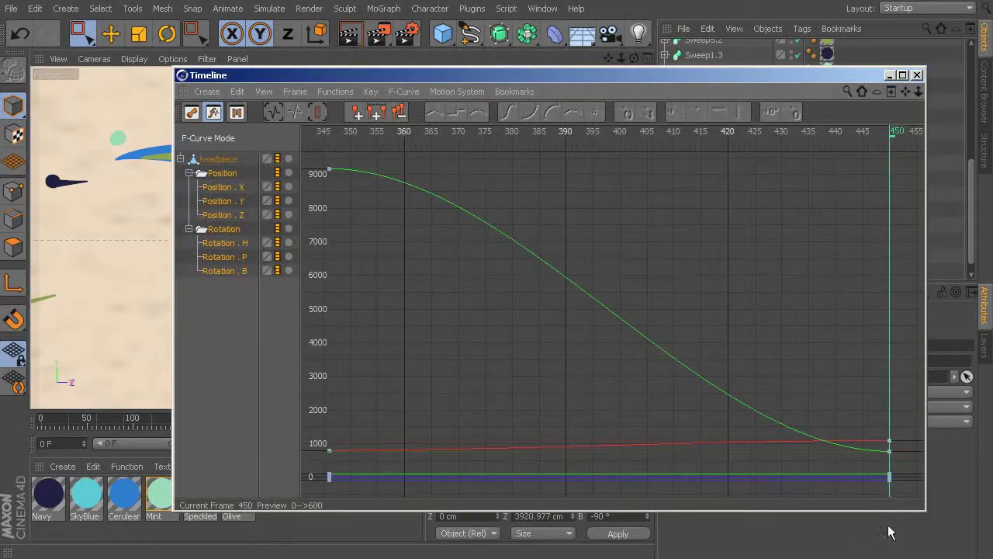
{"action": "left_click", "coordinate": [890, 449]}
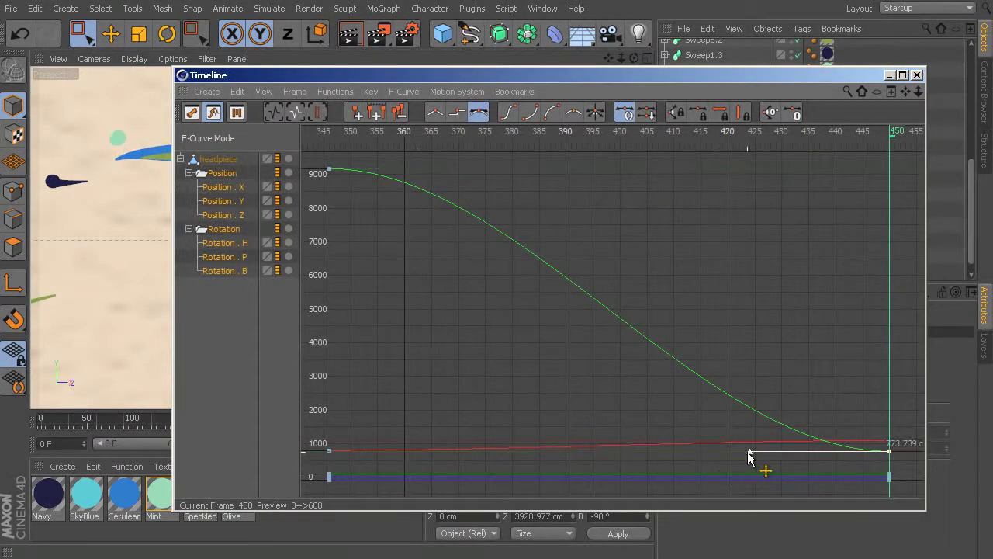
{"action": "left_click_drag", "start_coordinate": [748, 452], "coordinate": [380, 453]}
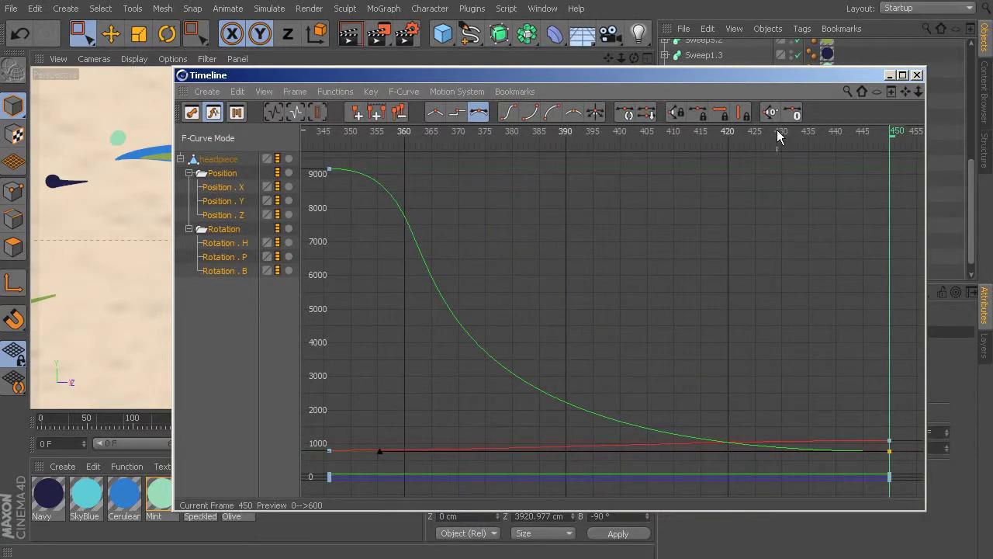
{"action": "left_click", "coordinate": [917, 75]}
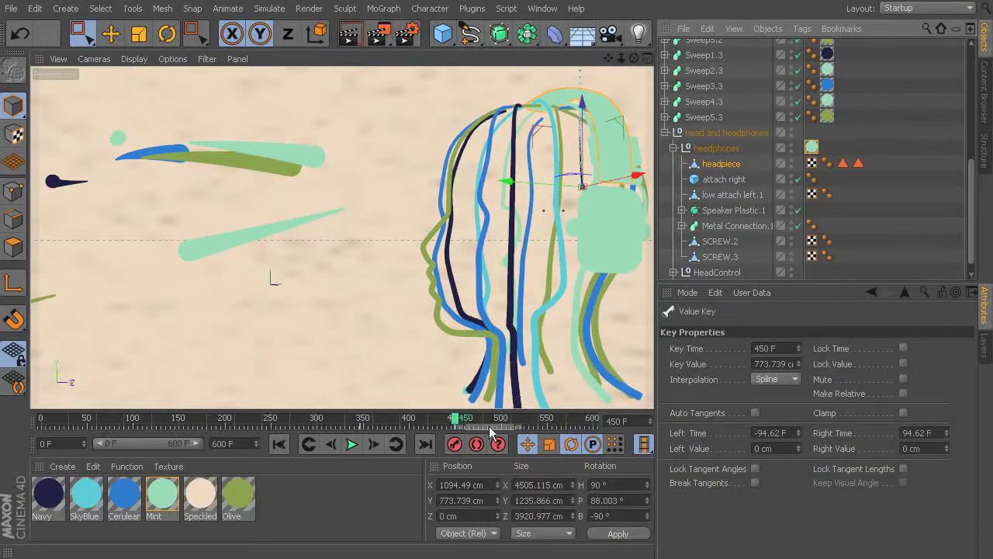
{"action": "left_click_drag", "start_coordinate": [458, 426], "coordinate": [168, 425]}
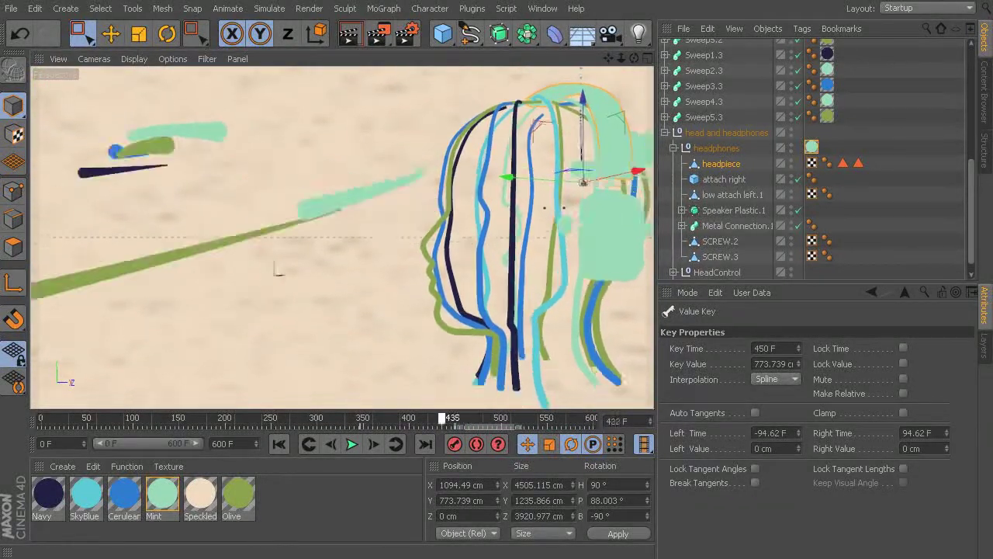
{"action": "left_click_drag", "start_coordinate": [326, 544], "coordinate": [40, 543]}
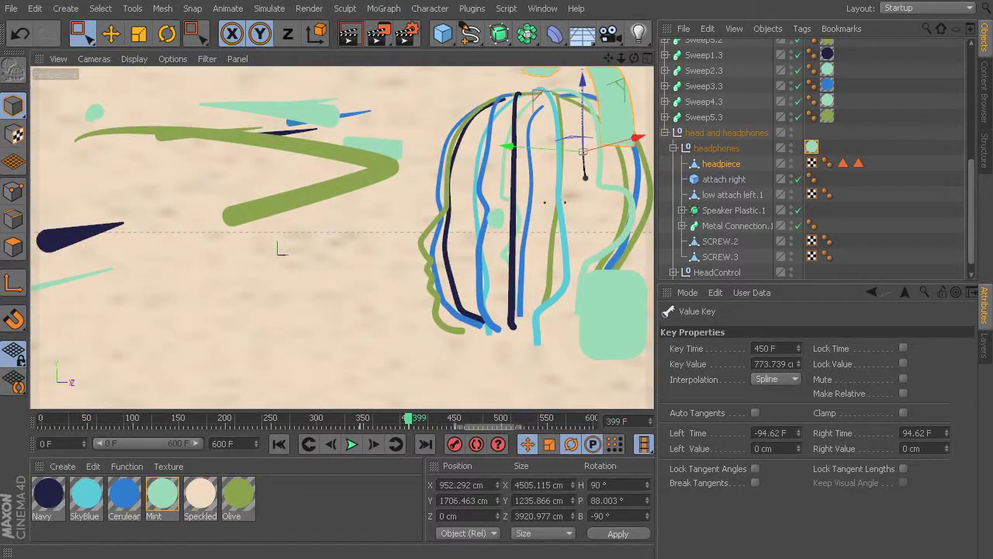
- Collapse the headphones group, expand HeadControl and slide both HeadSweep1 keys earlier to about frames 170 and 453
{"action": "left_click", "coordinate": [674, 149]}
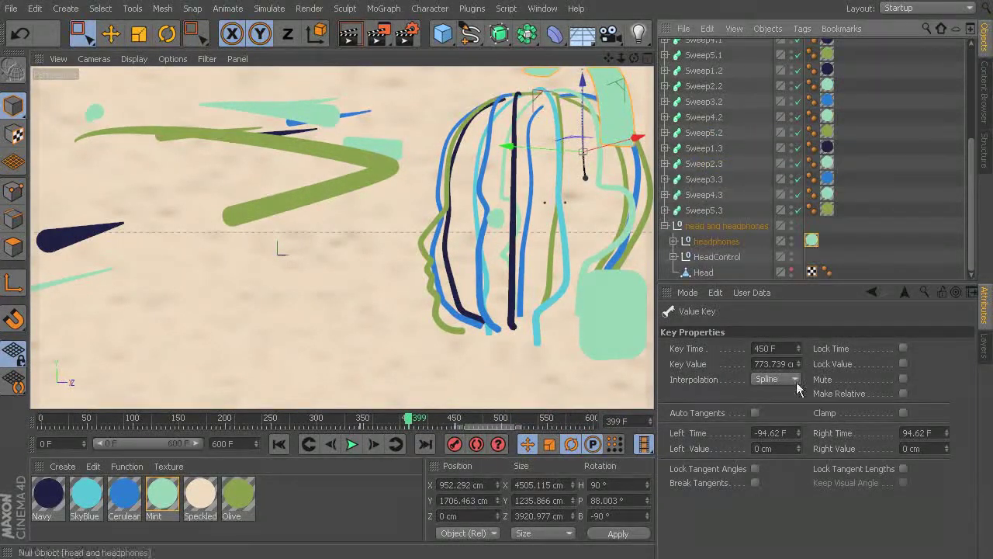
{"action": "left_click", "coordinate": [710, 256]}
{"action": "left_click", "coordinate": [674, 256]}
{"action": "scroll", "coordinate": [760, 232], "scroll_direction": "down", "scroll_amount": 5}
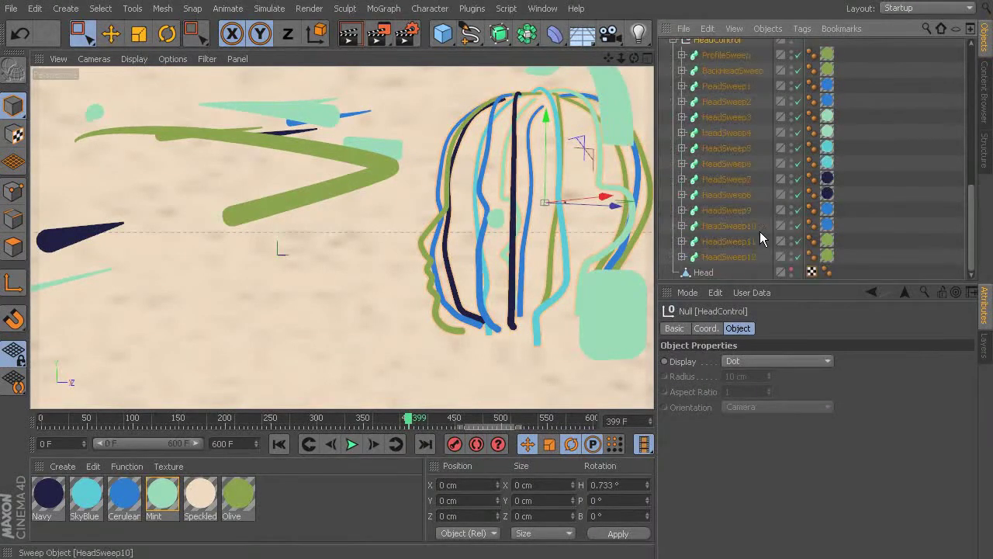
{"action": "scroll", "coordinate": [745, 184], "scroll_direction": "up", "scroll_amount": 2}
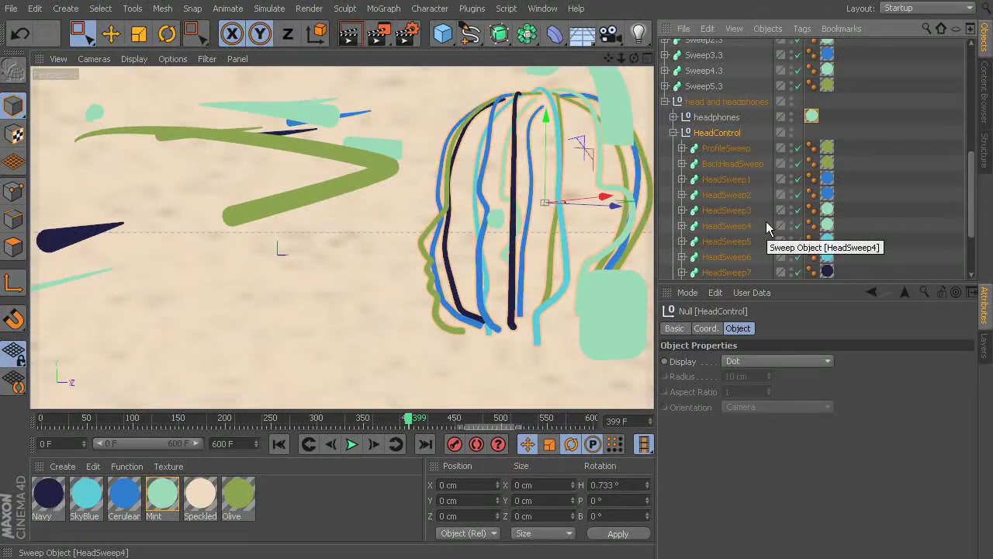
{"action": "left_click", "coordinate": [730, 180]}
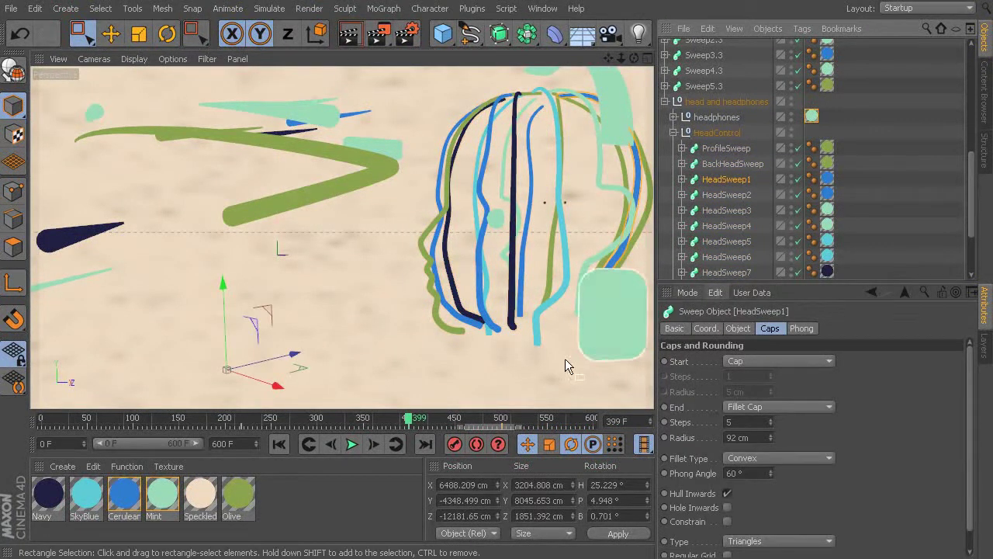
{"action": "left_click_drag", "start_coordinate": [559, 425], "coordinate": [253, 426]}
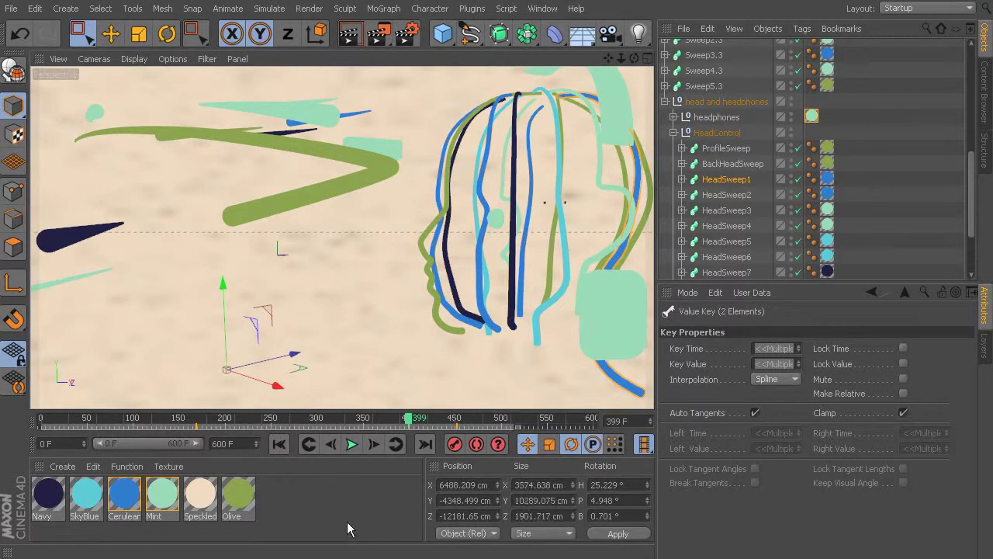
- Slide HeadSweep2's two keys to about frames 235 and 519, and shift HeadSweep3's keys later
{"action": "left_click", "coordinate": [722, 195]}
{"action": "left_click_drag", "start_coordinate": [456, 433], "coordinate": [472, 429]}
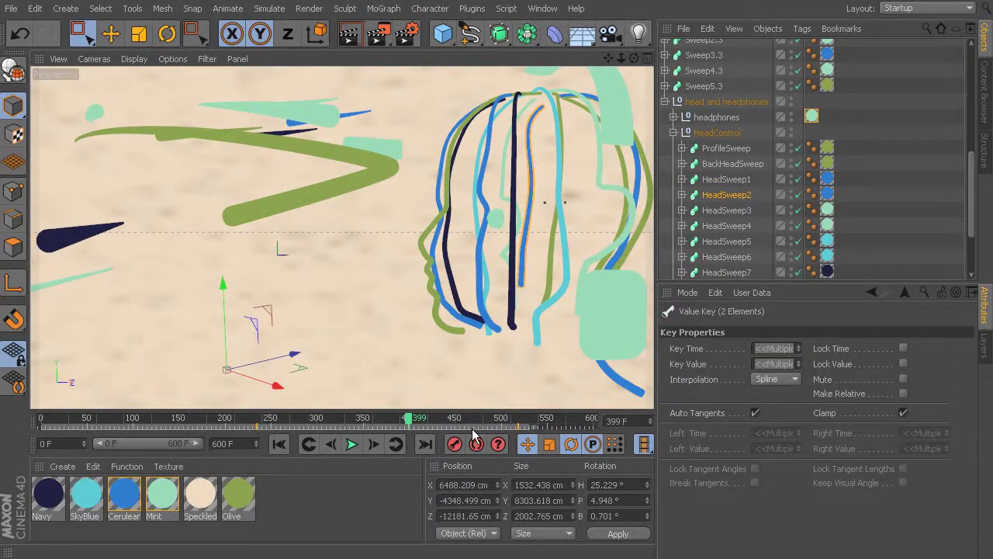
{"action": "left_click", "coordinate": [725, 209]}
{"action": "mouse_move", "coordinate": [324, 427]}
{"action": "left_mouse_down"}
{"action": "mouse_move", "coordinate": [358, 428]}
{"action": "mouse_move", "coordinate": [230, 428]}
{"action": "left_mouse_up"}
- Slide HeadSweep4's keys to about frames 122 and 404, and HeadSweep5's keys to about frames 161 and 443
{"action": "left_click", "coordinate": [726, 226]}
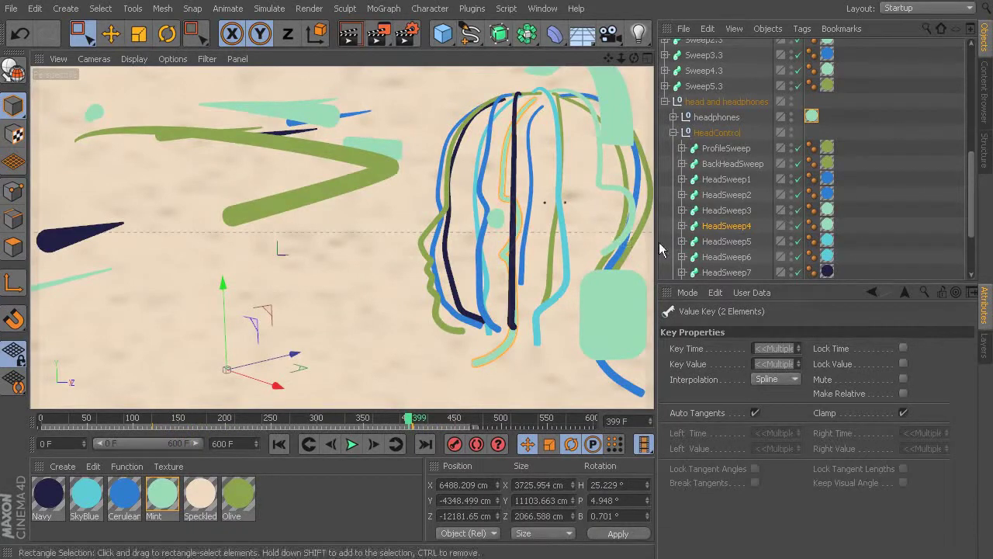
{"action": "left_click", "coordinate": [727, 241]}
{"action": "left_click_drag", "start_coordinate": [548, 429], "coordinate": [194, 428]}
{"action": "left_click_drag", "start_coordinate": [276, 429], "coordinate": [225, 429]}
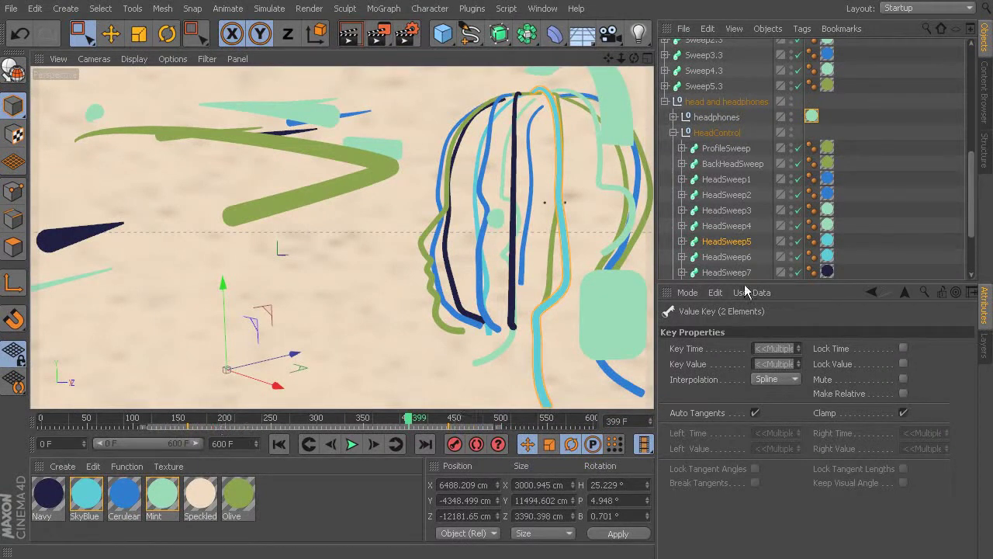
- Slide HeadSweep6's keys to about frames 186 and 470, and HeadSweep7's keys to about frames 254 and 535
{"action": "left_click", "coordinate": [725, 257]}
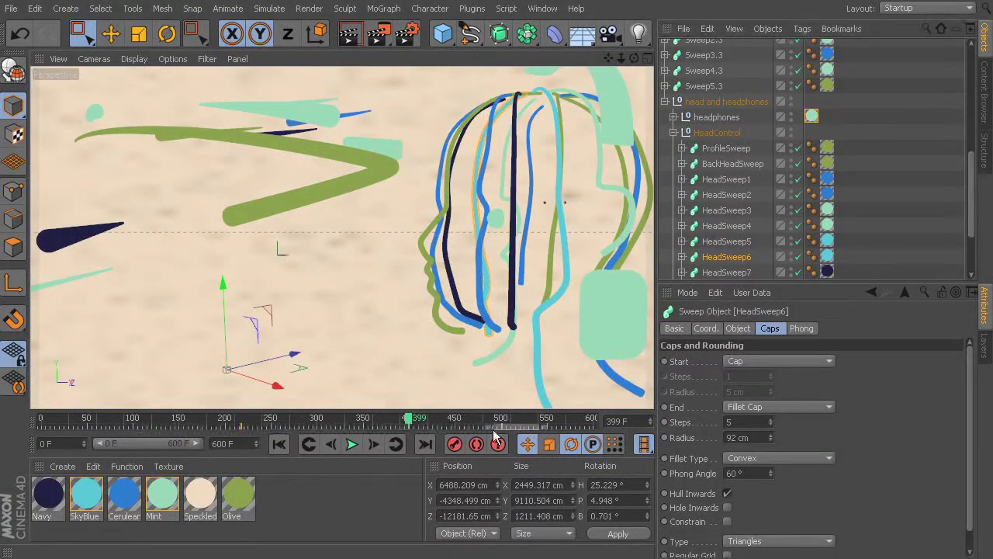
{"action": "left_click_drag", "start_coordinate": [495, 436], "coordinate": [116, 432]}
{"action": "left_click_drag", "start_coordinate": [262, 434], "coordinate": [232, 436]}
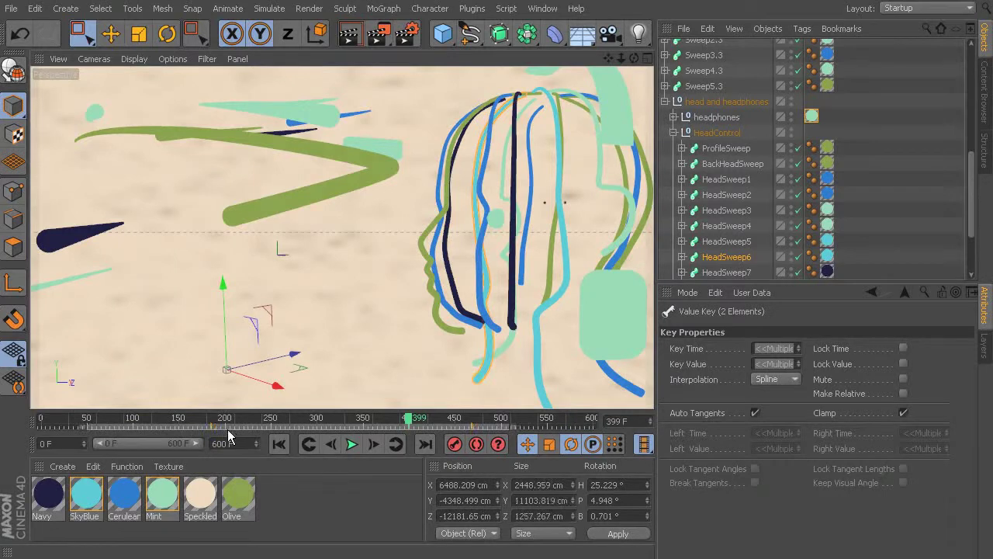
{"action": "left_click", "coordinate": [722, 272]}
{"action": "scroll", "coordinate": [722, 271], "scroll_direction": "down", "scroll_amount": 3}
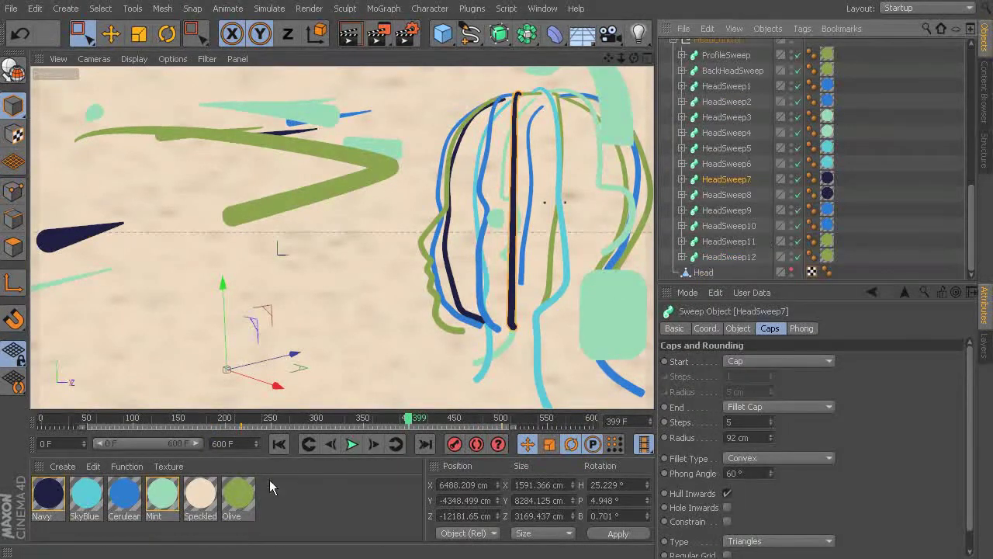
{"action": "left_click_drag", "start_coordinate": [443, 433], "coordinate": [476, 426]}
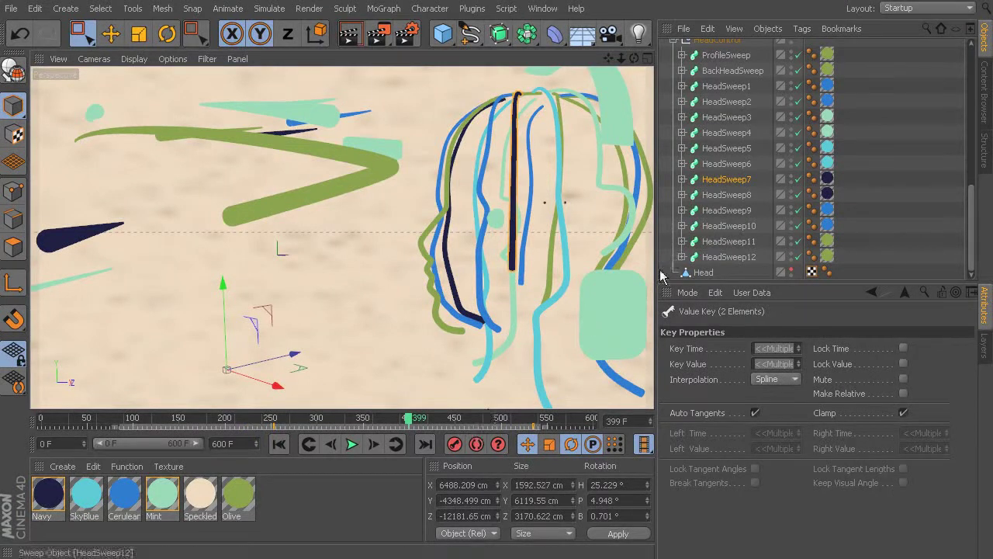
- Slide HeadSweep8's keys to about frames 188 and 472, and HeadSweep9's keys to about frames 205 and 489
{"action": "left_click", "coordinate": [730, 195]}
{"action": "left_click_drag", "start_coordinate": [508, 426], "coordinate": [482, 426]}
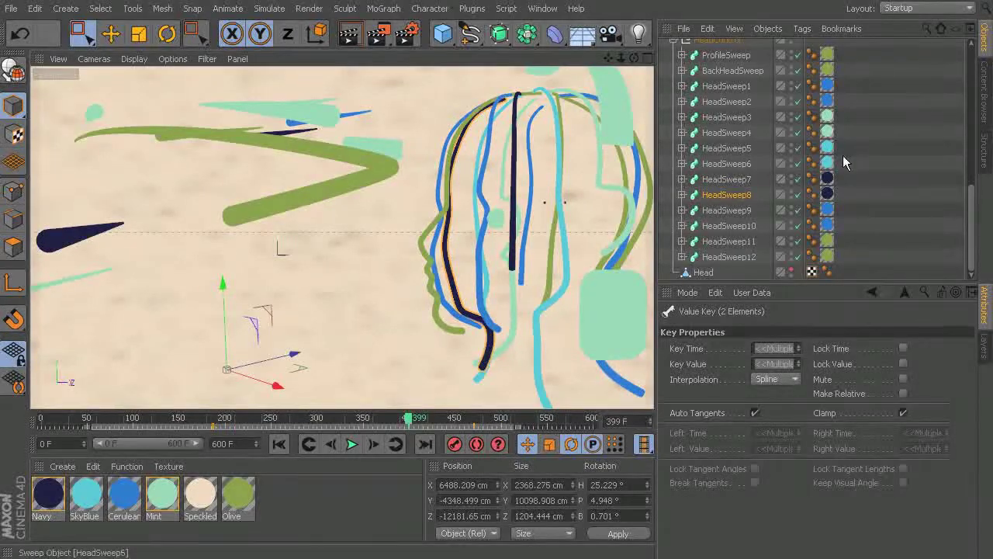
{"action": "left_click", "coordinate": [721, 211]}
{"action": "mouse_move", "coordinate": [460, 428]}
{"action": "left_mouse_down"}
{"action": "mouse_move", "coordinate": [432, 428]}
{"action": "mouse_move", "coordinate": [469, 426]}
{"action": "left_mouse_up"}
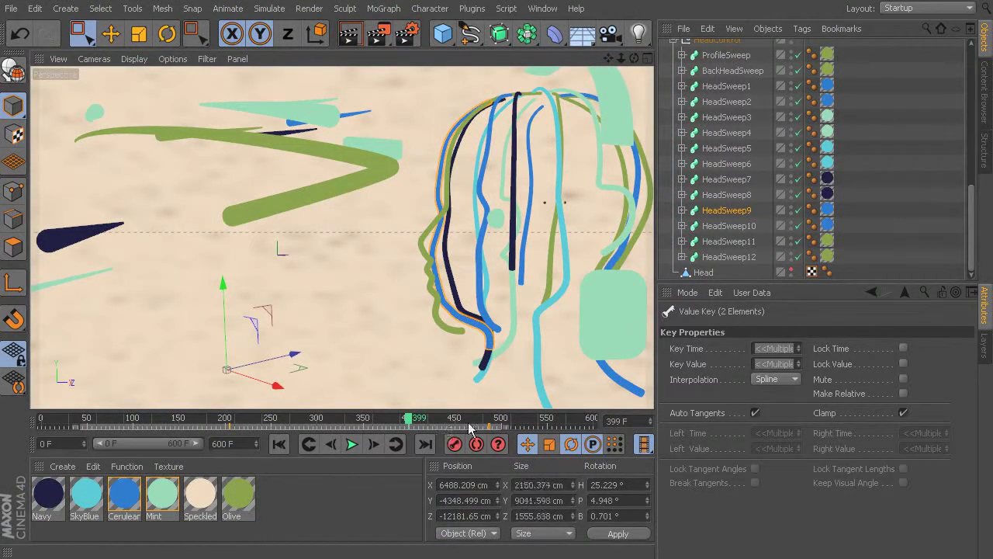
- Slide HeadSweep10's keys to about frames 255 and 539, and HeadSweep11's keys to about frames 248 and 532
{"action": "left_click", "coordinate": [730, 227]}
{"action": "left_click_drag", "start_coordinate": [483, 432], "coordinate": [531, 438]}
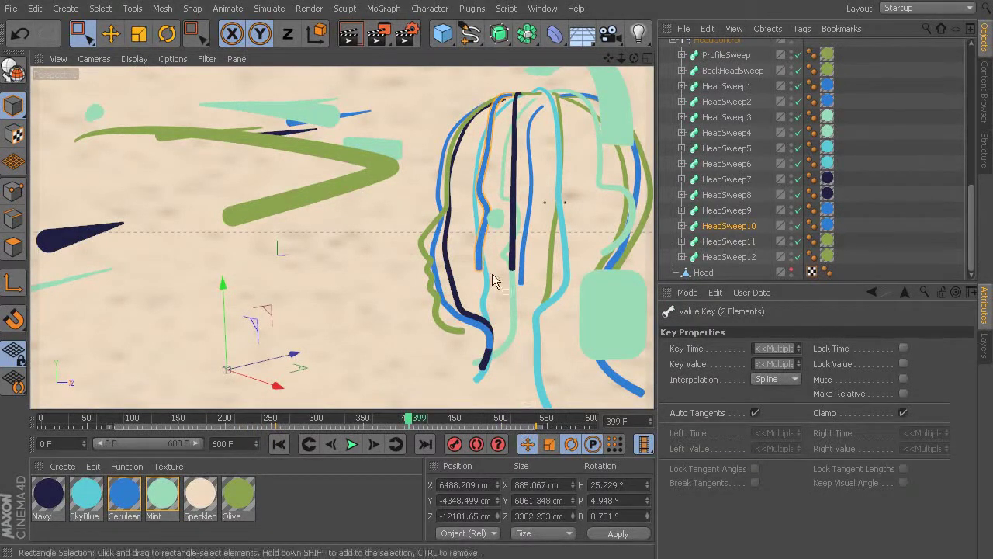
{"action": "left_click", "coordinate": [443, 301]}
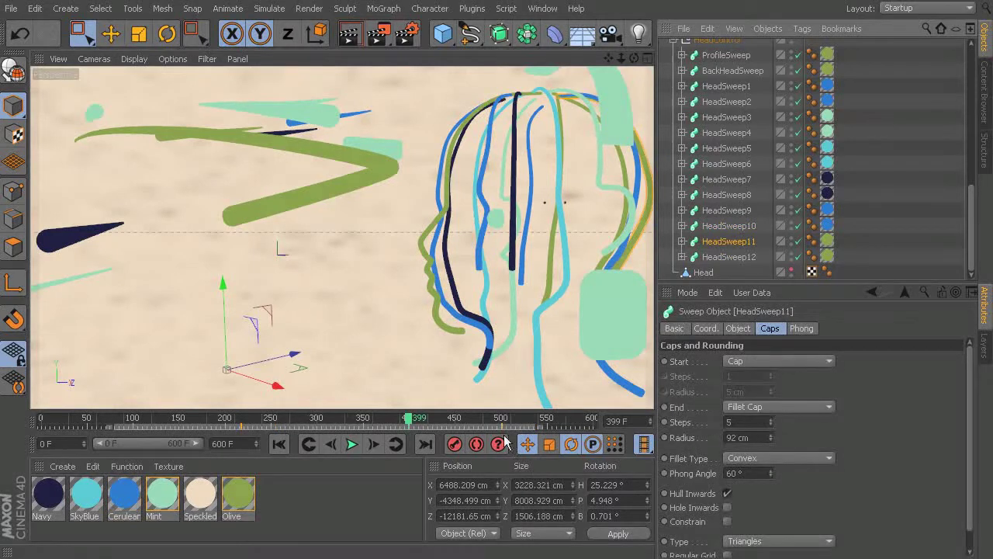
{"action": "left_click_drag", "start_coordinate": [481, 430], "coordinate": [506, 436]}
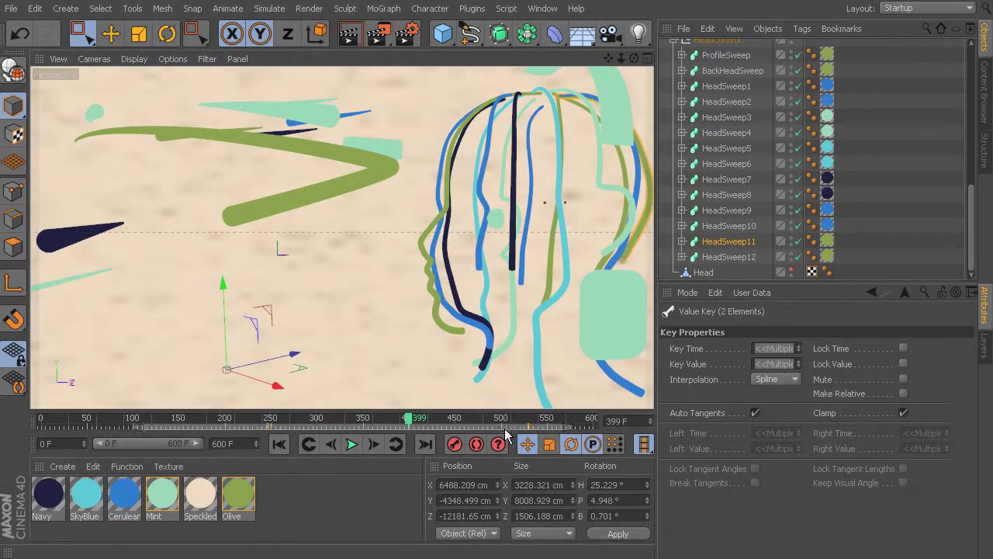
- Slide HeadSweep12's keys to about frames 250 and 534, and HeadSweep7's keys to about frames 225 and 507
{"action": "left_click", "coordinate": [750, 256]}
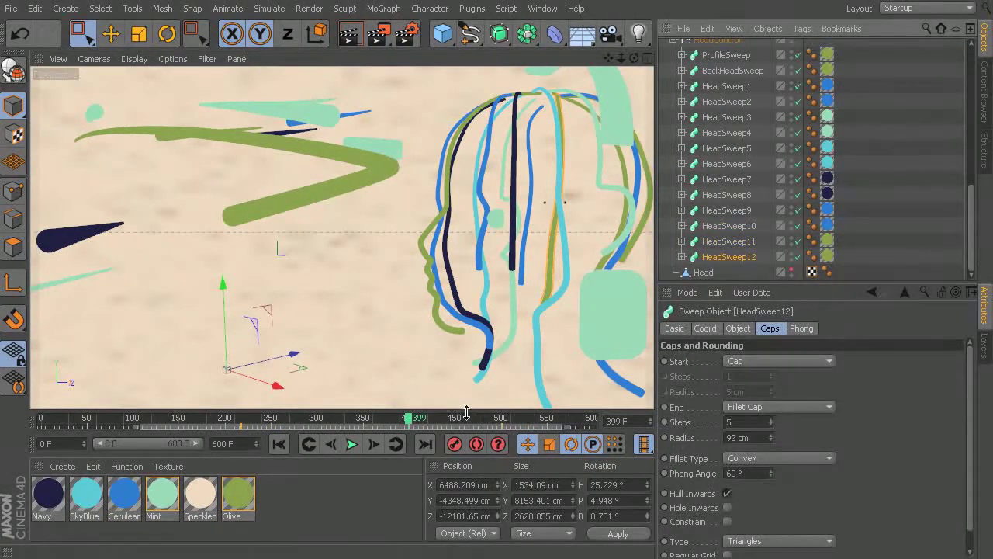
{"action": "mouse_move", "coordinate": [473, 425]}
{"action": "left_mouse_down"}
{"action": "mouse_move", "coordinate": [465, 432]}
{"action": "mouse_move", "coordinate": [504, 440]}
{"action": "left_mouse_up"}
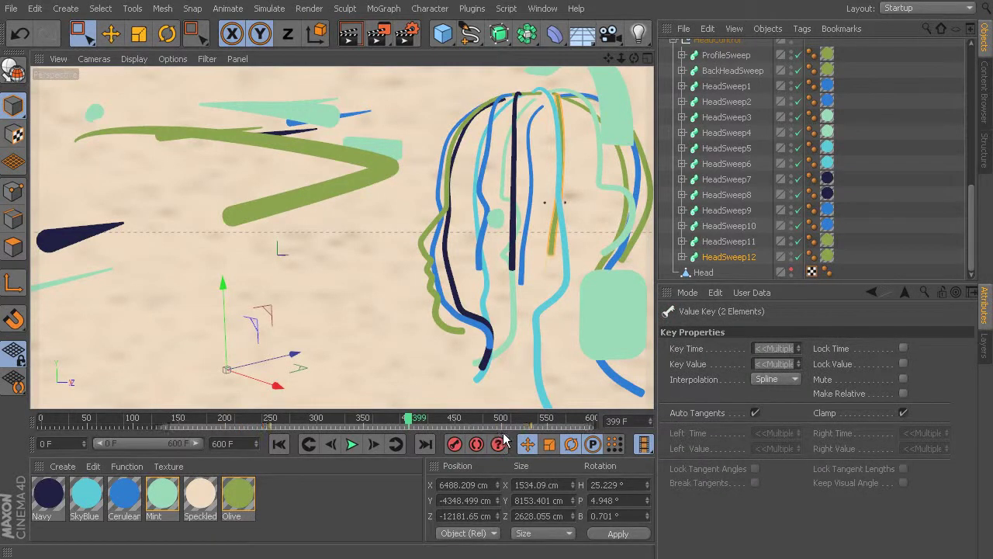
{"action": "mouse_move", "coordinate": [105, 425]}
{"action": "left_mouse_down"}
{"action": "mouse_move", "coordinate": [23, 423]}
{"action": "mouse_move", "coordinate": [438, 467]}
{"action": "mouse_move", "coordinate": [368, 469]}
{"action": "mouse_move", "coordinate": [380, 471]}
{"action": "left_mouse_up"}
{"action": "left_click", "coordinate": [514, 180]}
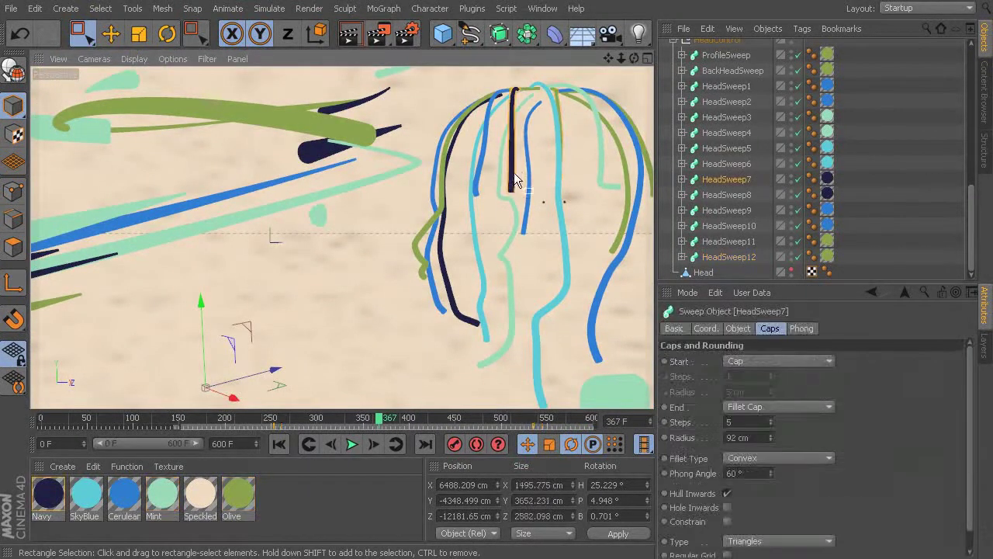
{"action": "left_click_drag", "start_coordinate": [497, 426], "coordinate": [471, 422]}
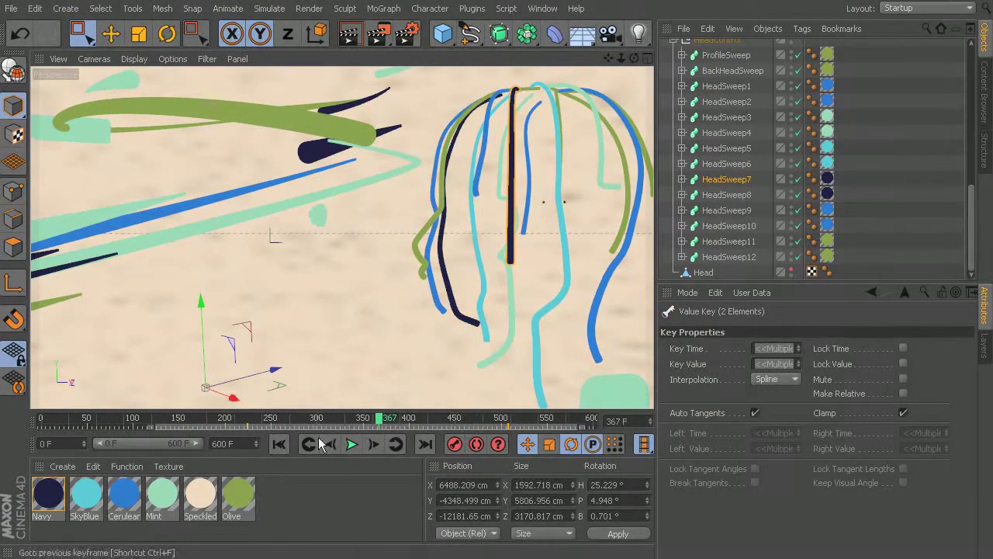
- Set HeadSweep7's End Growth to 100 %
{"action": "left_click_drag", "start_coordinate": [155, 419], "coordinate": [306, 498]}
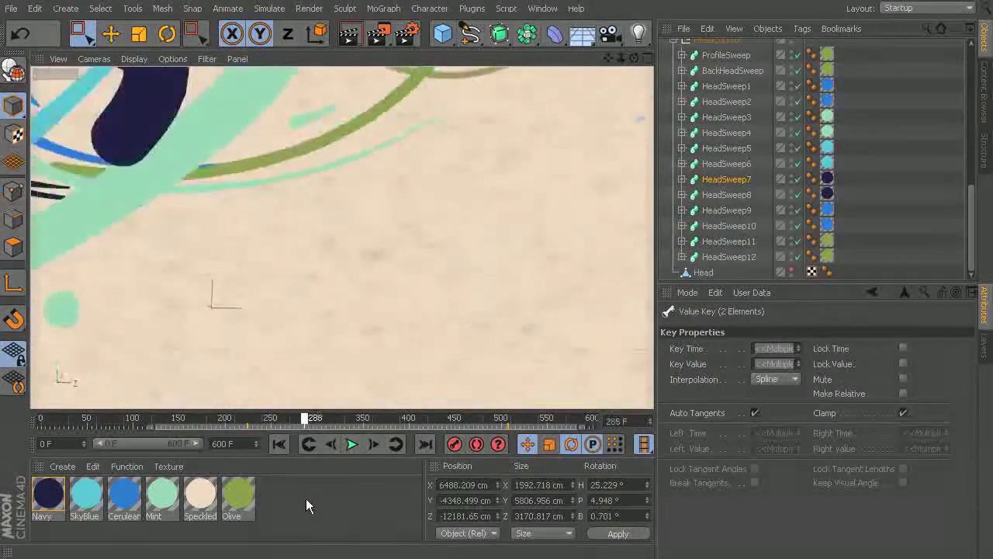
{"action": "mouse_move", "coordinate": [401, 534]}
{"action": "left_mouse_down"}
{"action": "mouse_move", "coordinate": [361, 534]}
{"action": "mouse_move", "coordinate": [443, 536]}
{"action": "mouse_move", "coordinate": [202, 516]}
{"action": "mouse_move", "coordinate": [474, 532]}
{"action": "mouse_move", "coordinate": [303, 525]}
{"action": "mouse_move", "coordinate": [408, 533]}
{"action": "mouse_move", "coordinate": [341, 530]}
{"action": "mouse_move", "coordinate": [377, 523]}
{"action": "mouse_move", "coordinate": [317, 526]}
{"action": "mouse_move", "coordinate": [408, 553]}
{"action": "mouse_move", "coordinate": [443, 547]}
{"action": "mouse_move", "coordinate": [381, 543]}
{"action": "left_mouse_up"}
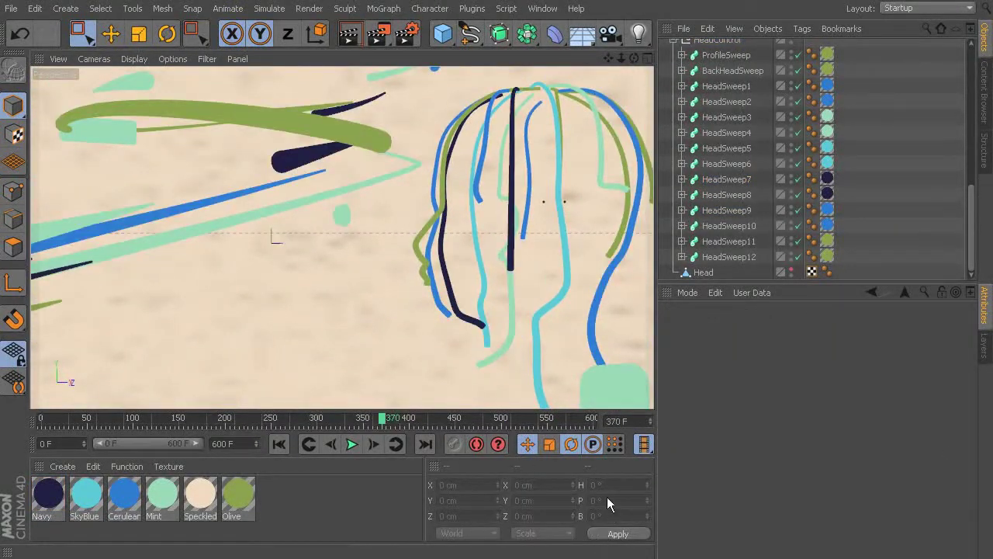
{"action": "left_click", "coordinate": [729, 179]}
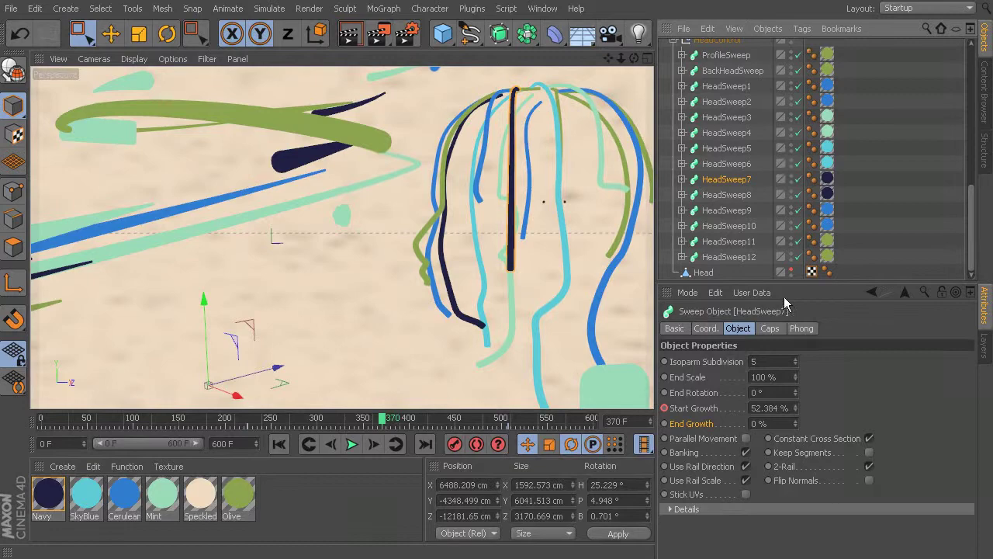
{"action": "mouse_move", "coordinate": [384, 426]}
{"action": "left_mouse_down"}
{"action": "mouse_move", "coordinate": [226, 425]}
{"action": "mouse_move", "coordinate": [434, 435]}
{"action": "mouse_move", "coordinate": [431, 445]}
{"action": "mouse_move", "coordinate": [392, 446]}
{"action": "left_mouse_up"}
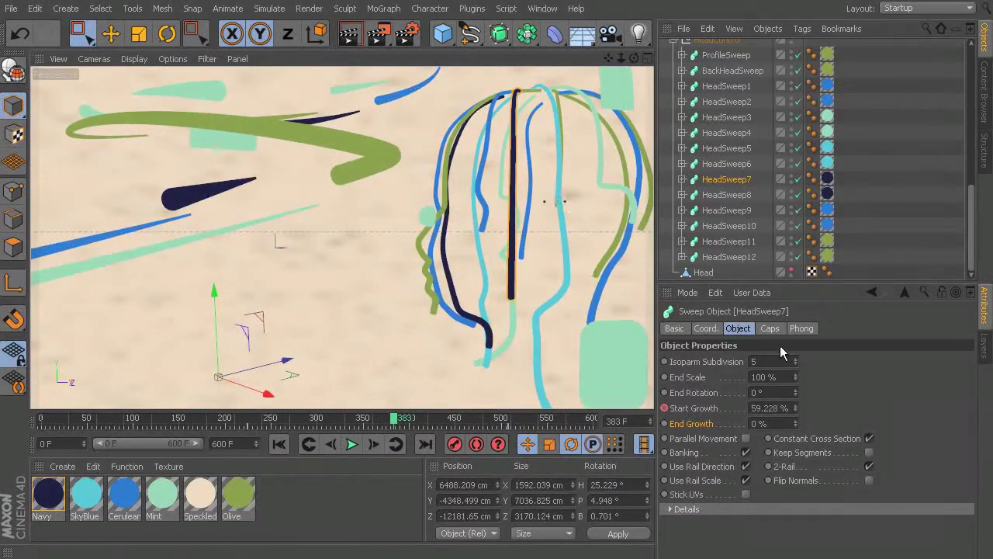
{"action": "left_click_drag", "start_coordinate": [796, 425], "coordinate": [877, 424]}
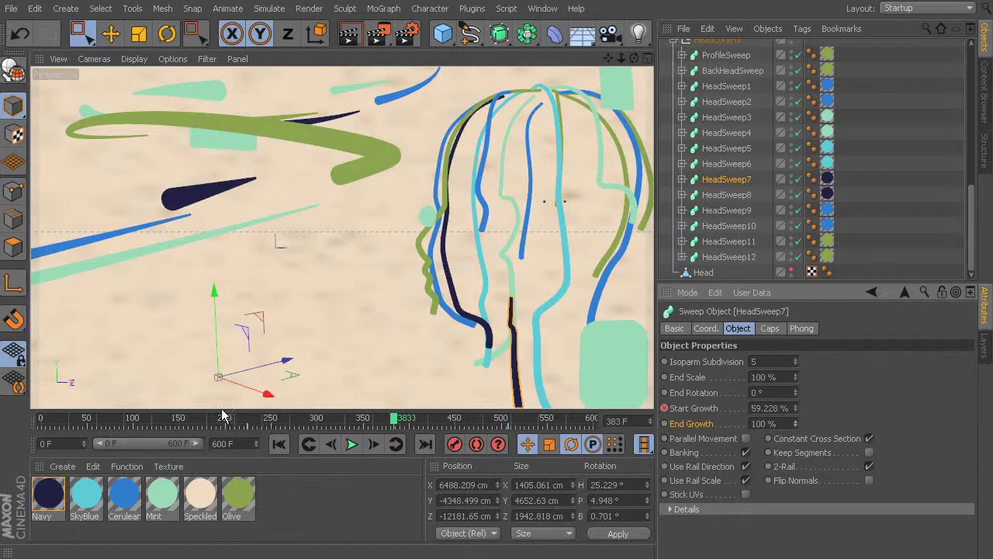
- Key HeadSweep7's Start Growth at 100 % on frame 224 and 0 % on frame 507
{"action": "left_click_drag", "start_coordinate": [228, 421], "coordinate": [249, 499]}
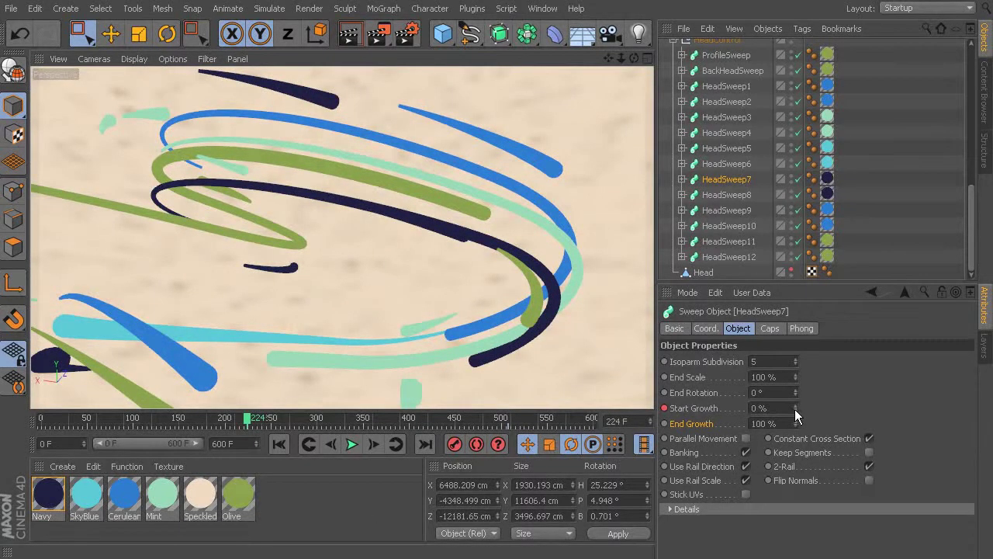
{"action": "left_click_drag", "start_coordinate": [795, 410], "coordinate": [823, 396]}
{"action": "left_click", "coordinate": [664, 408], "text": "ctrl"}
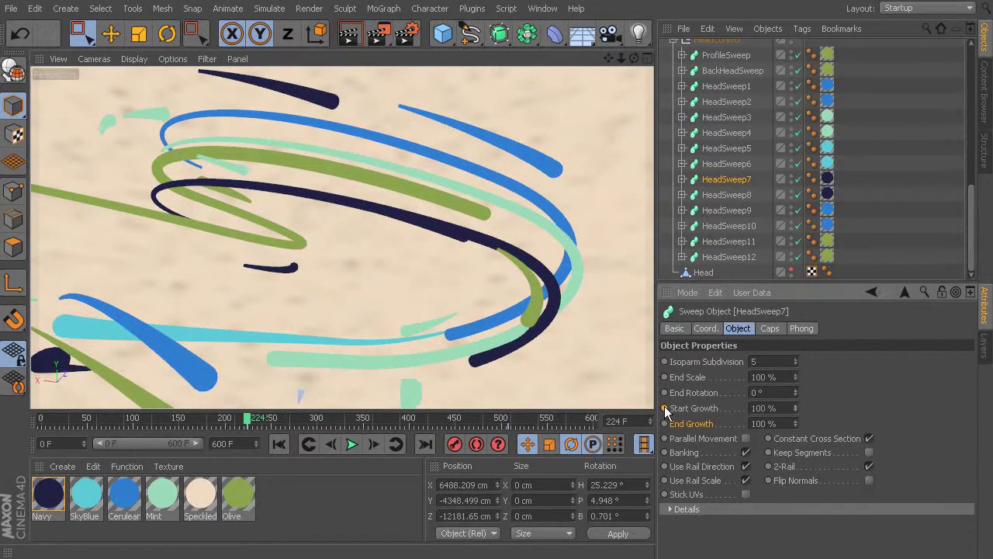
{"action": "left_click_drag", "start_coordinate": [246, 426], "coordinate": [507, 426]}
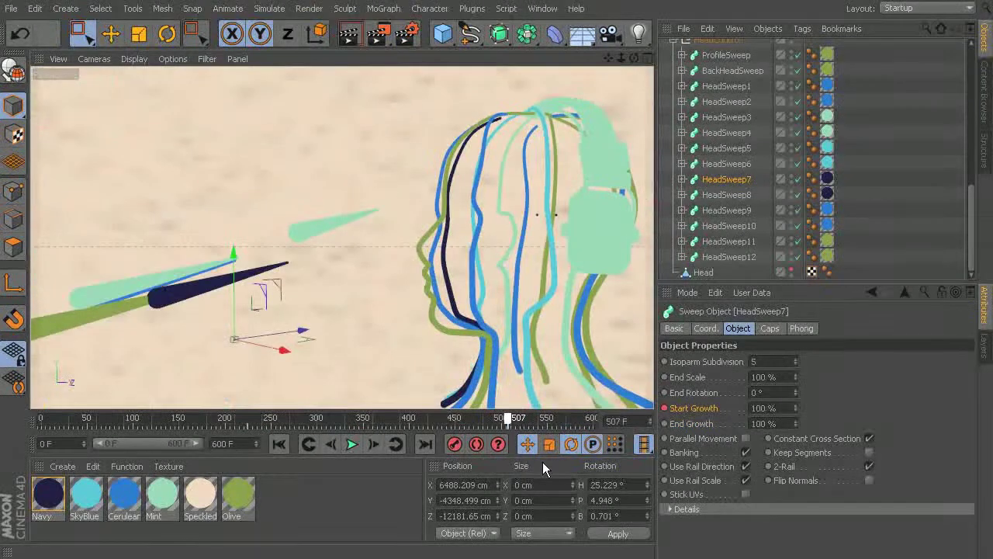
{"action": "left_click_drag", "start_coordinate": [791, 408], "coordinate": [795, 435]}
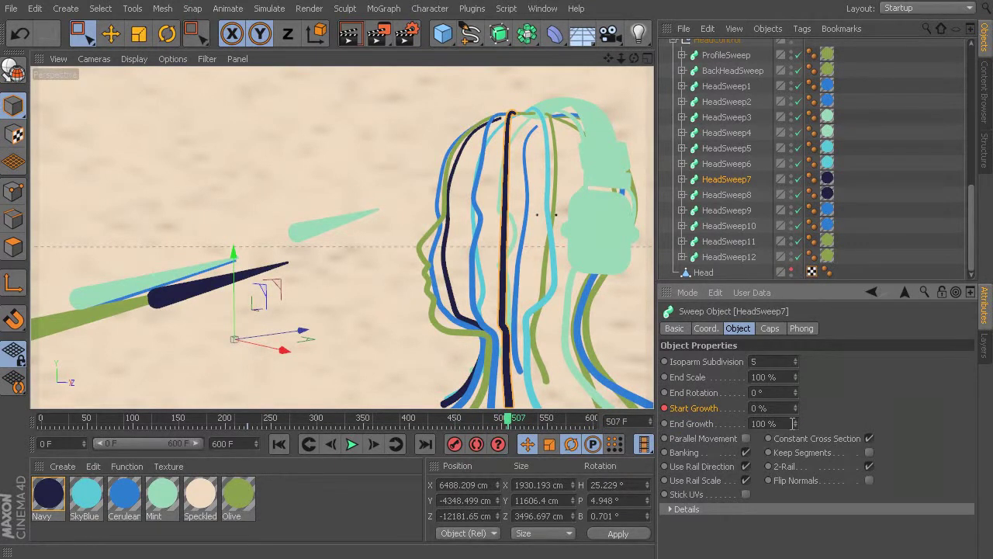
- Scrub through the animation to check the head strands' growth, and collapse the head and headphones group
{"action": "left_click_drag", "start_coordinate": [261, 419], "coordinate": [469, 554]}
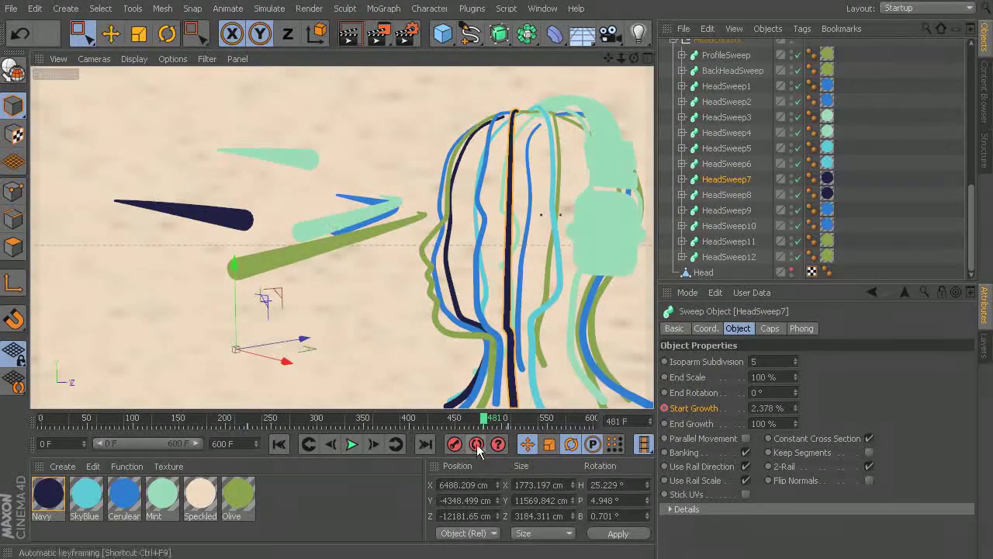
{"action": "left_click_drag", "start_coordinate": [485, 423], "coordinate": [549, 426]}
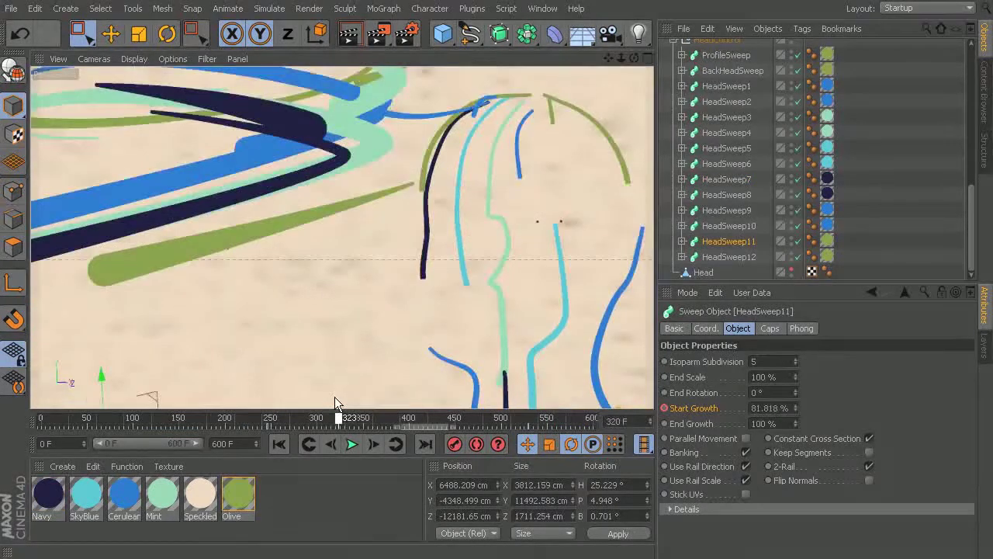
{"action": "left_click_drag", "start_coordinate": [339, 417], "coordinate": [530, 427]}
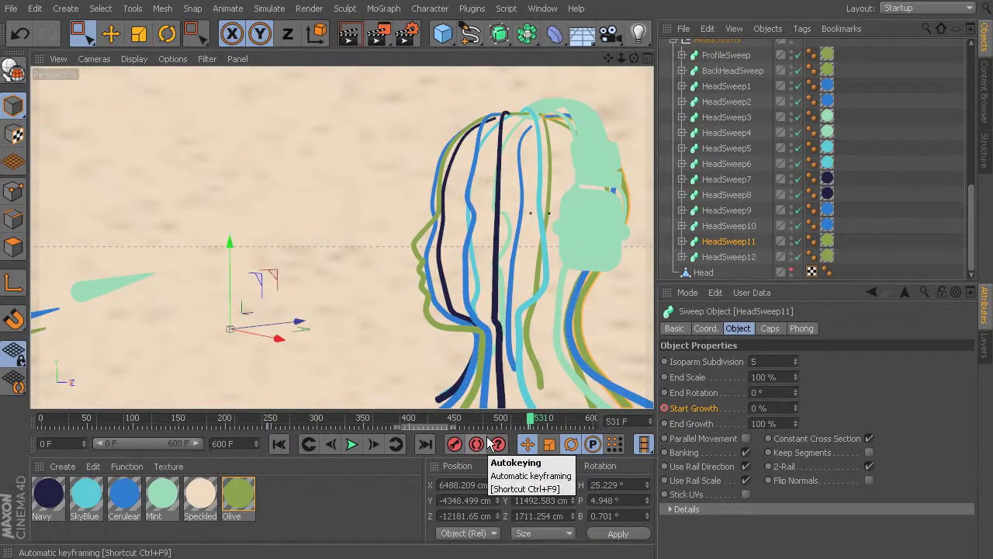
{"action": "left_click_drag", "start_coordinate": [530, 419], "coordinate": [419, 491]}
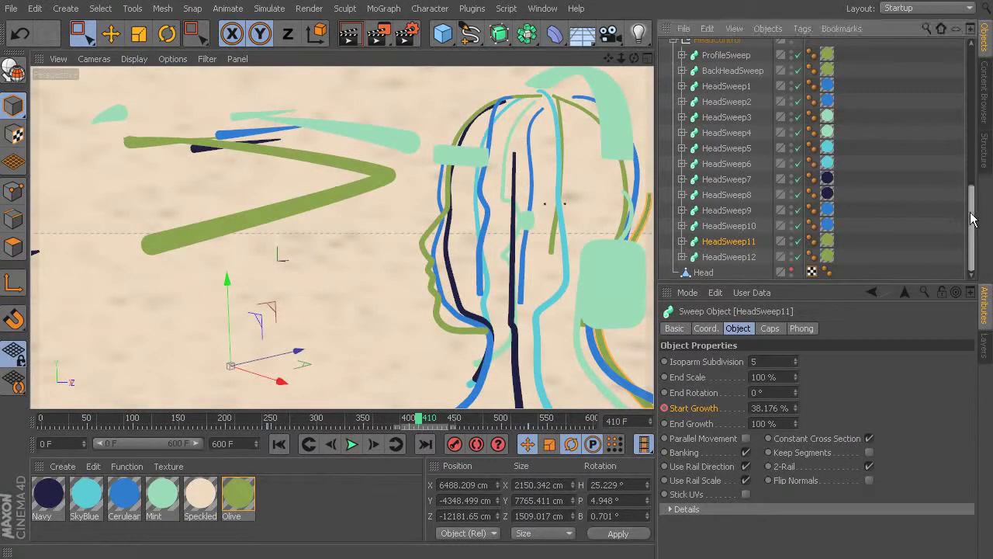
{"action": "scroll", "coordinate": [978, 178], "scroll_direction": "up", "scroll_amount": 5}
{"action": "left_click", "coordinate": [665, 122]}
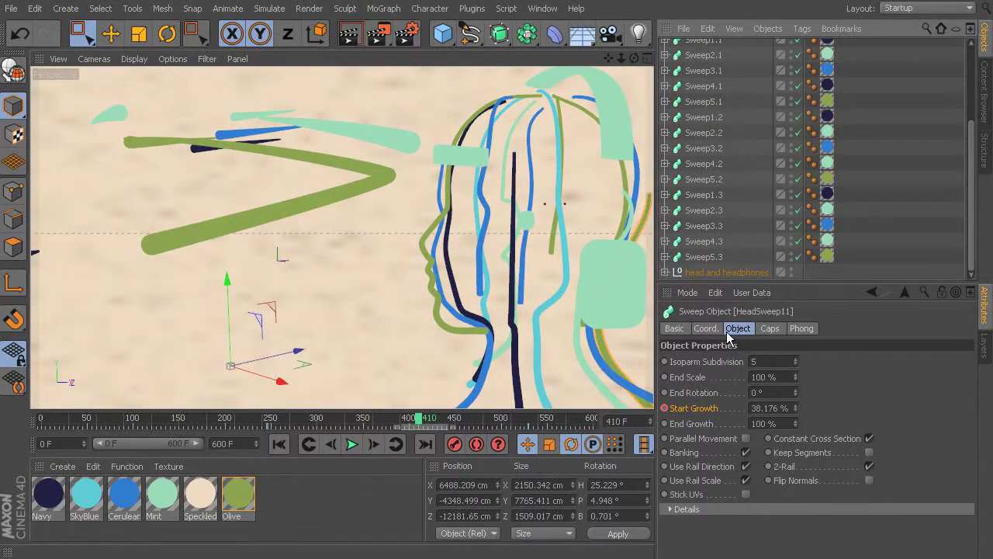
- Open ListenLegacy.ai from the Reference Files folder, importing it at a scale of 1 centimeter with connected splines
{"action": "left_click", "coordinate": [12, 8]}
{"action": "left_click", "coordinate": [47, 48]}
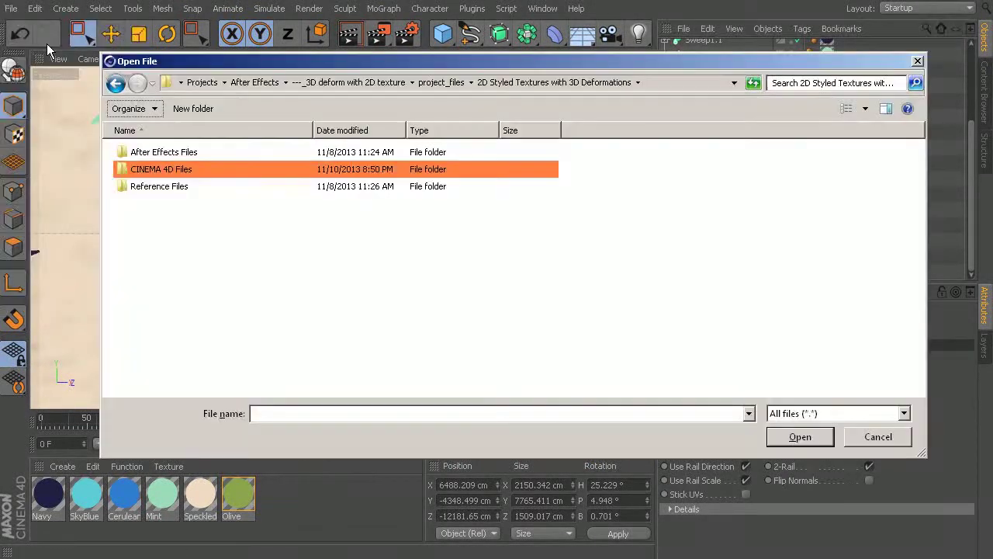
{"action": "double_click", "coordinate": [175, 187]}
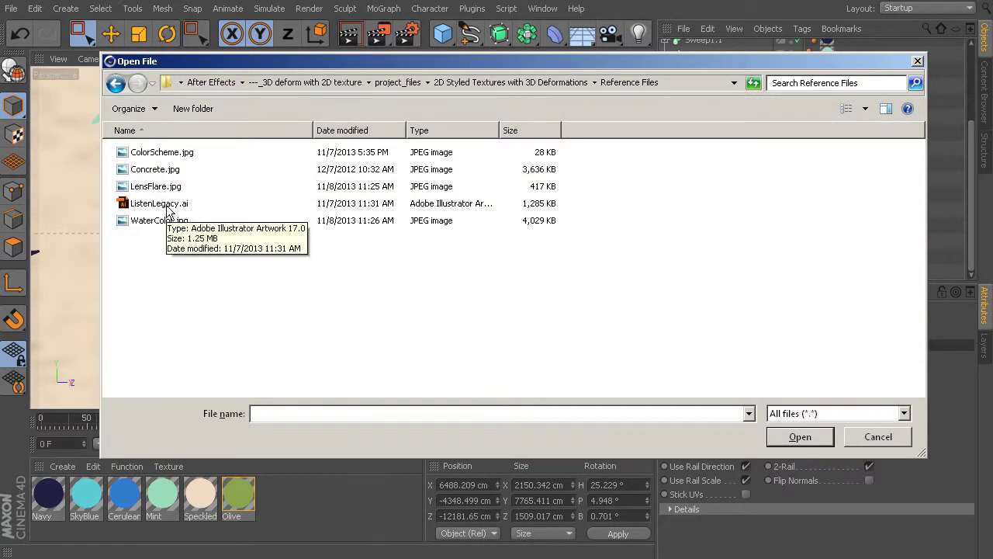
{"action": "left_click", "coordinate": [168, 205]}
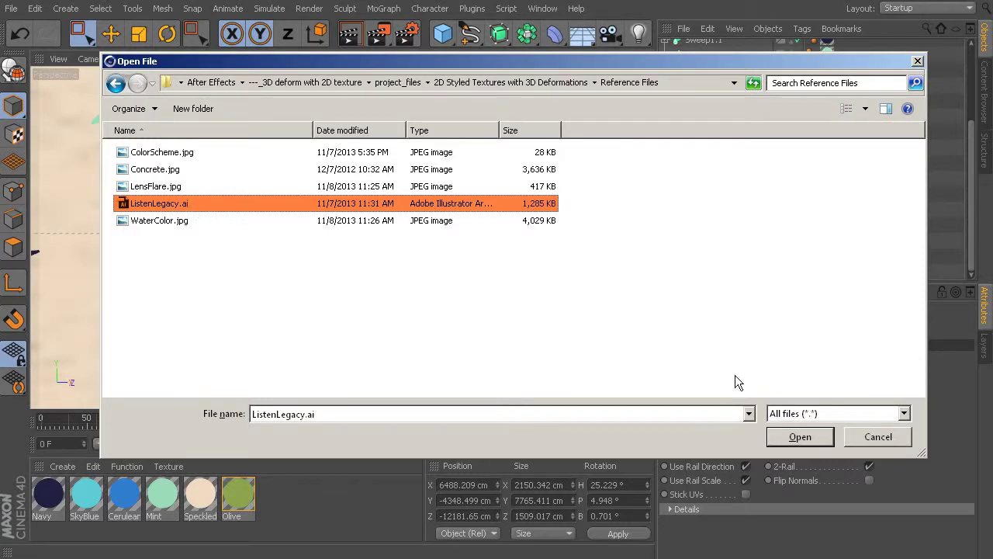
{"action": "left_click", "coordinate": [798, 436]}
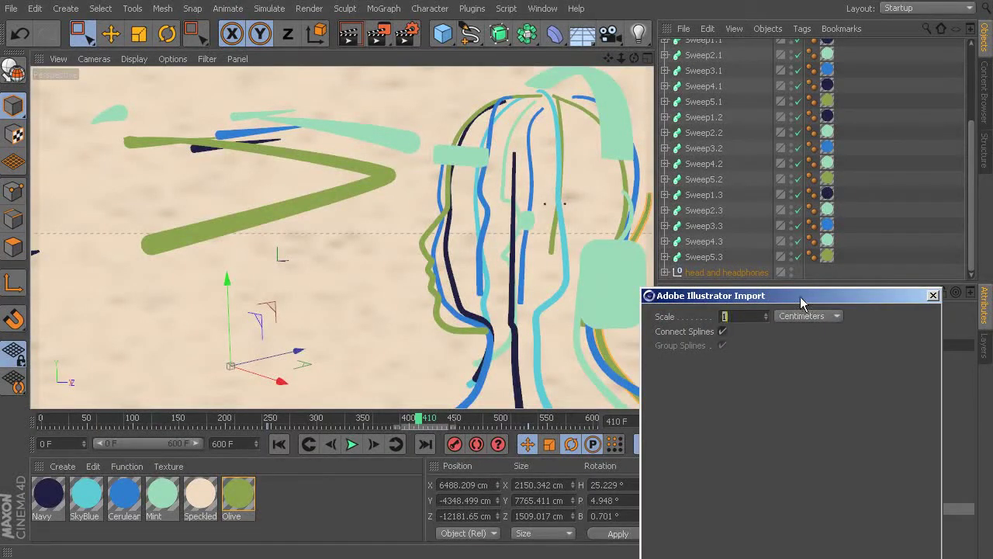
{"action": "left_click_drag", "start_coordinate": [800, 297], "coordinate": [591, 174]}
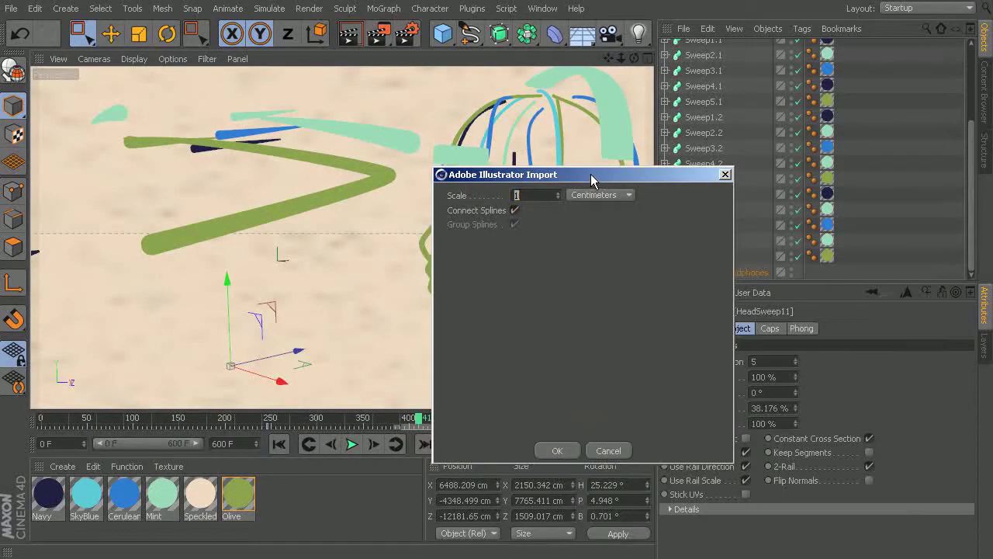
{"action": "left_click", "coordinate": [555, 452]}
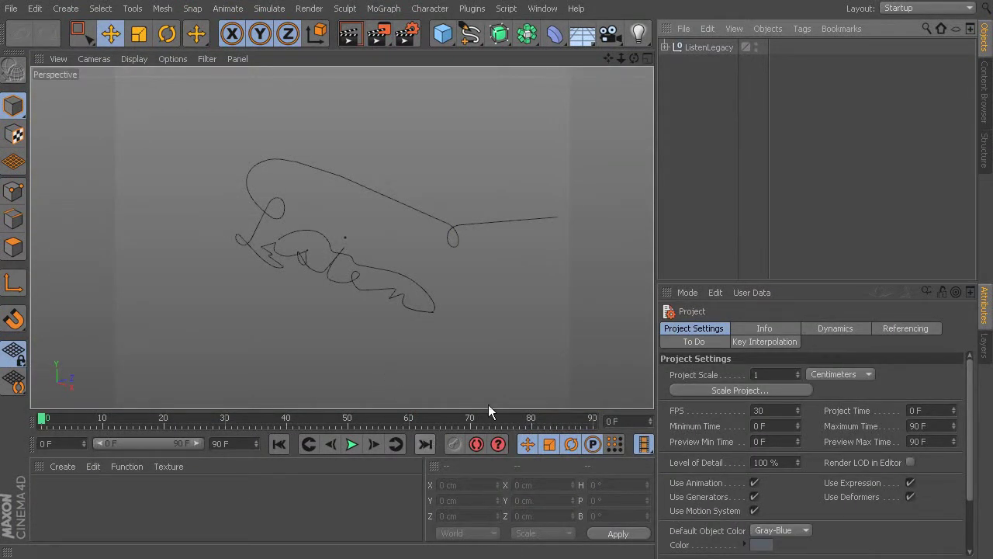
- Expand the imported ListenLegacy null and select its Path 1 spline
{"action": "left_click_drag", "start_coordinate": [465, 232], "coordinate": [450, 163], "text": "alt"}
{"action": "left_click", "coordinate": [718, 48]}
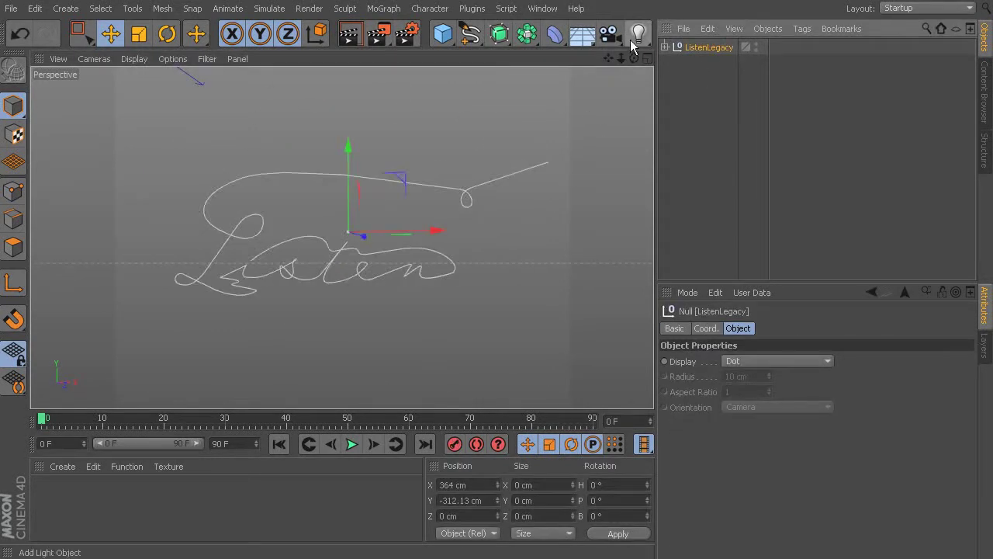
{"action": "left_click", "coordinate": [665, 47]}
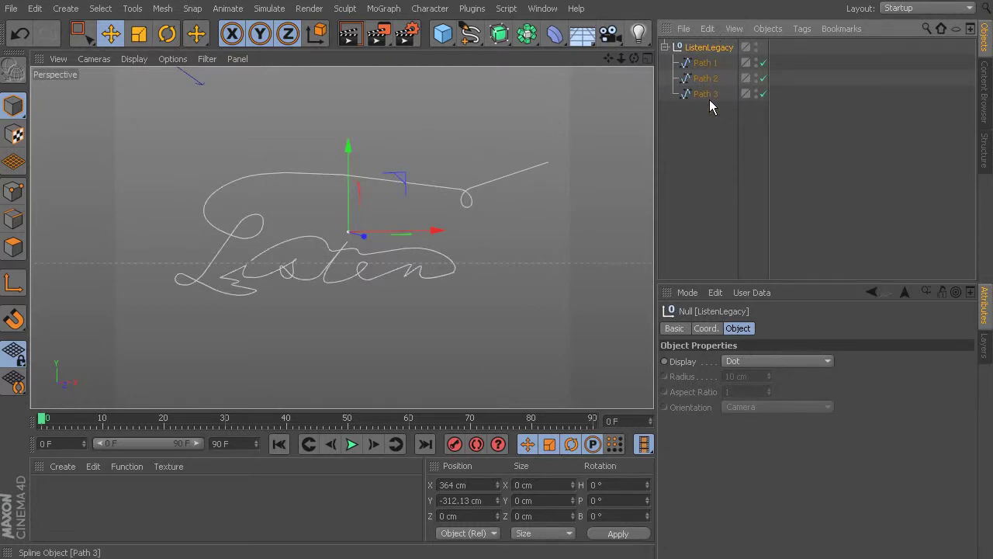
{"action": "left_click", "coordinate": [707, 65]}
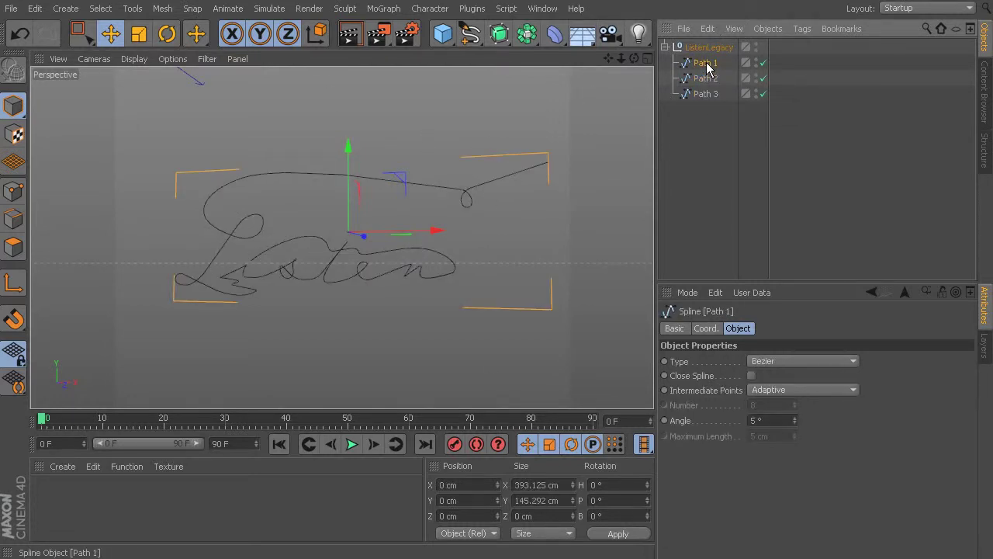
- Disable the Path 2 and Path 3 splines inside ListenLegacy
{"action": "left_click_drag", "start_coordinate": [365, 196], "coordinate": [327, 200], "text": "alt"}
{"action": "left_click", "coordinate": [764, 78]}
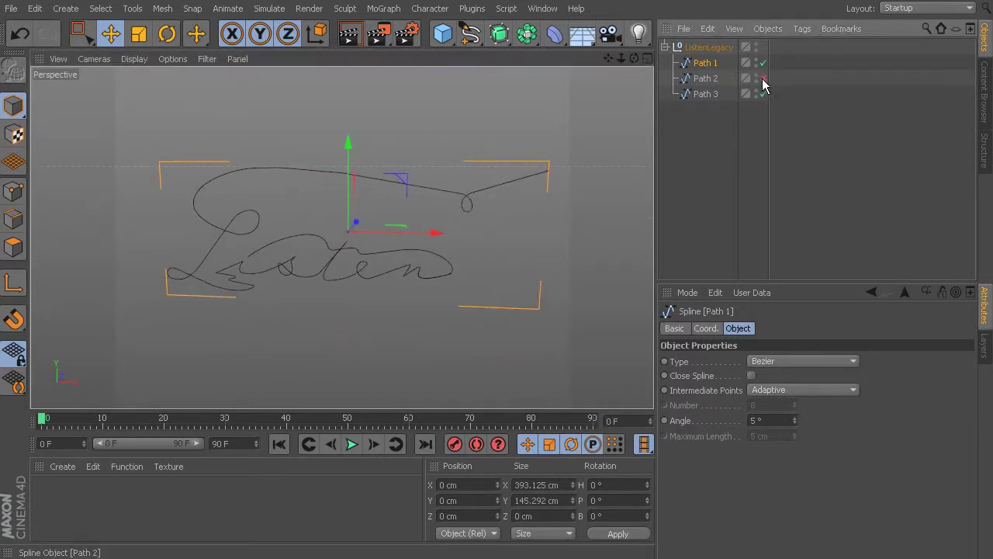
{"action": "left_click", "coordinate": [763, 94]}
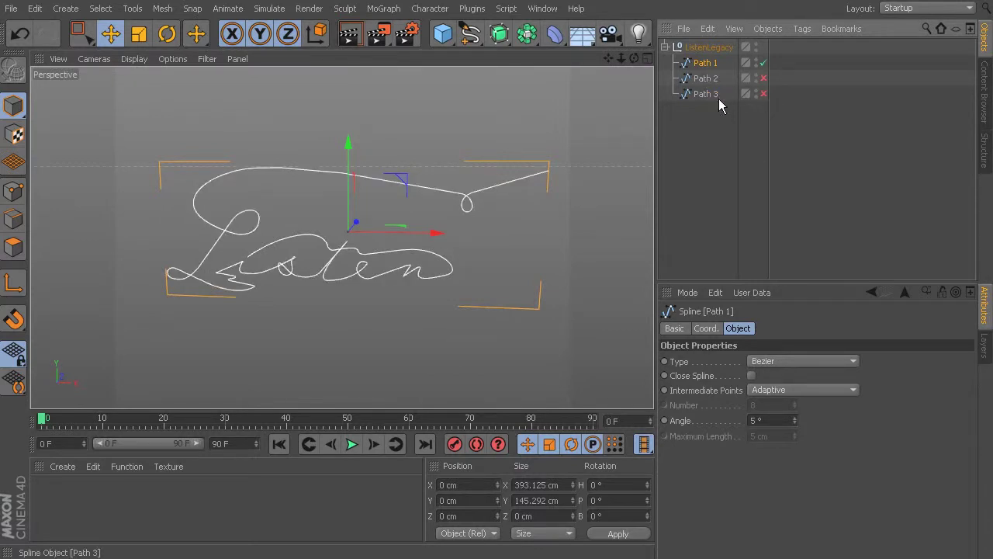
{"action": "left_click_drag", "start_coordinate": [346, 240], "coordinate": [294, 225], "text": "alt"}
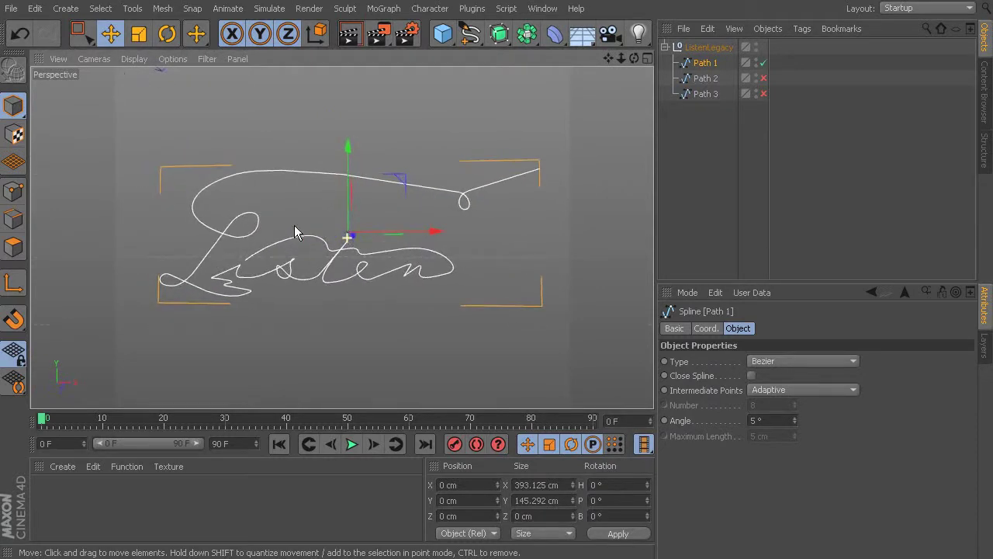
- Rename the Path 1 spline as Listen
{"action": "double_click", "coordinate": [708, 63]}
{"action": "type", "text": "L"}
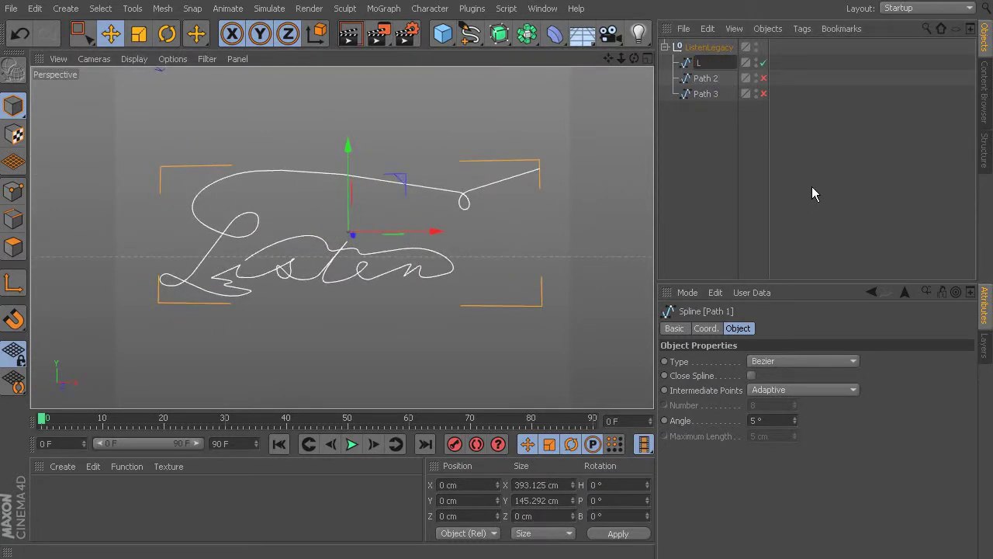
{"action": "type", "text": "isten"}
{"action": "key", "text": "Return"}
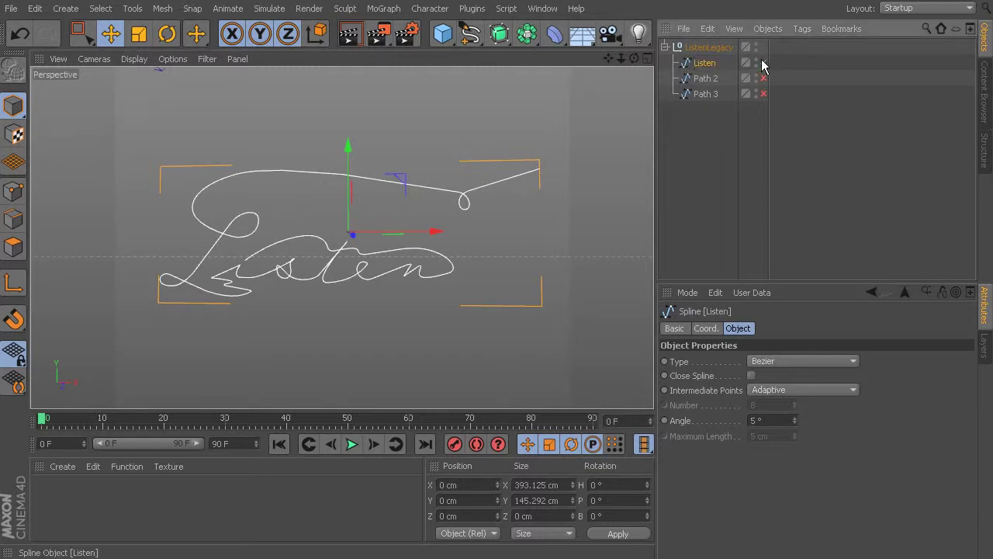
- Disable the Listen spline, enable Path 2 in its place, and select Path 2
{"action": "left_click", "coordinate": [764, 63]}
{"action": "left_click", "coordinate": [764, 93]}
{"action": "left_click", "coordinate": [710, 78]}
{"action": "left_click_drag", "start_coordinate": [590, 248], "coordinate": [304, 235], "text": "alt"}
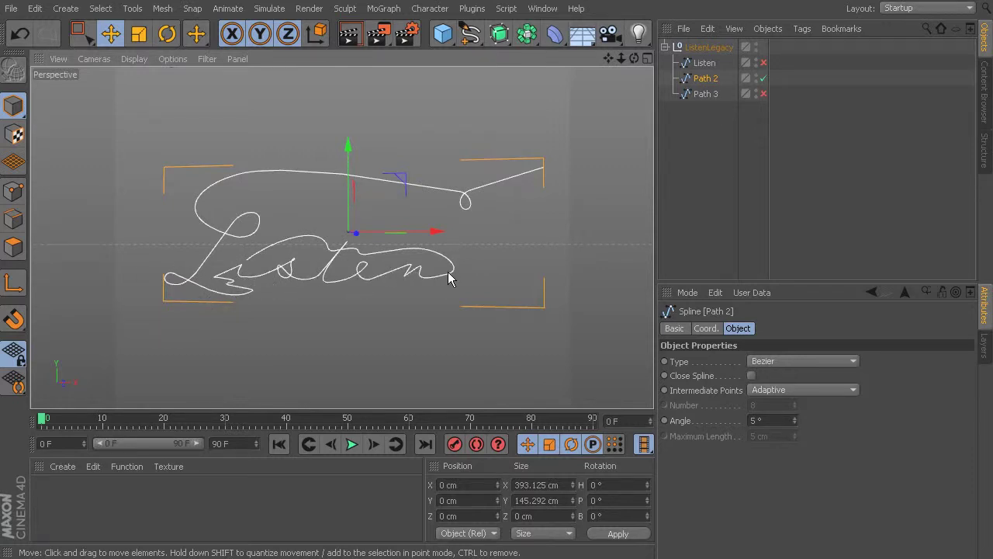
{"action": "left_click", "coordinate": [706, 64]}
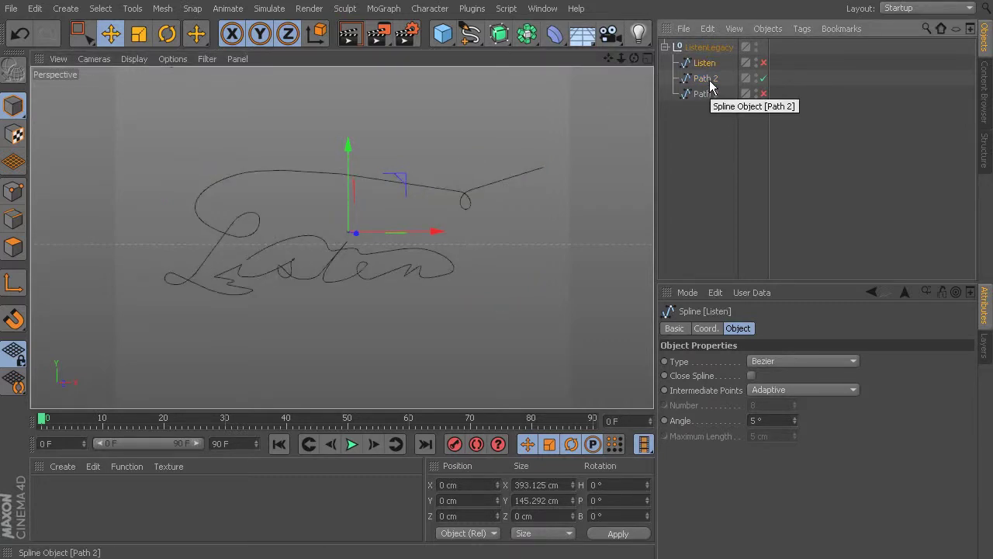
{"action": "left_click", "coordinate": [710, 83]}
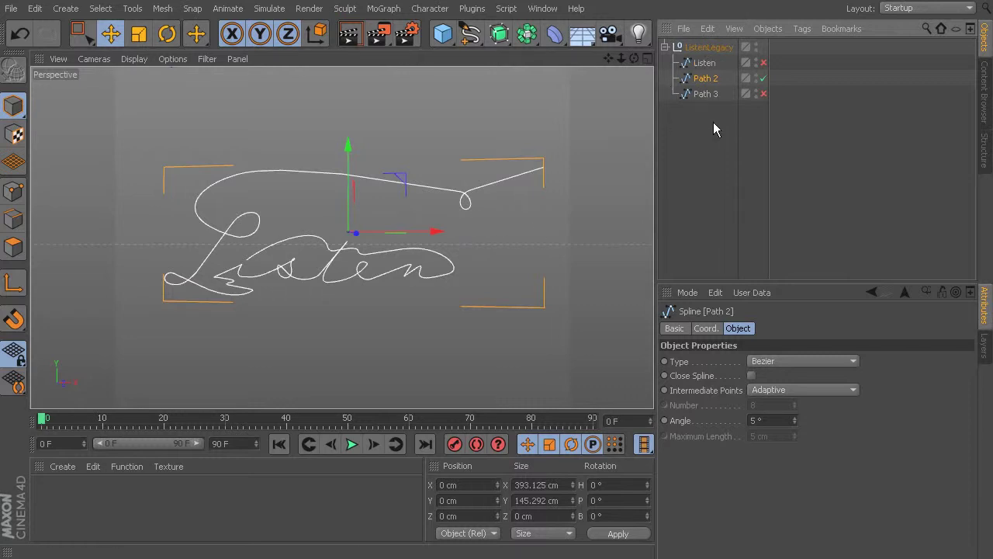
- Rename the Path 2 spline as T and the Path 3 spline as I
{"action": "double_click", "coordinate": [708, 78]}
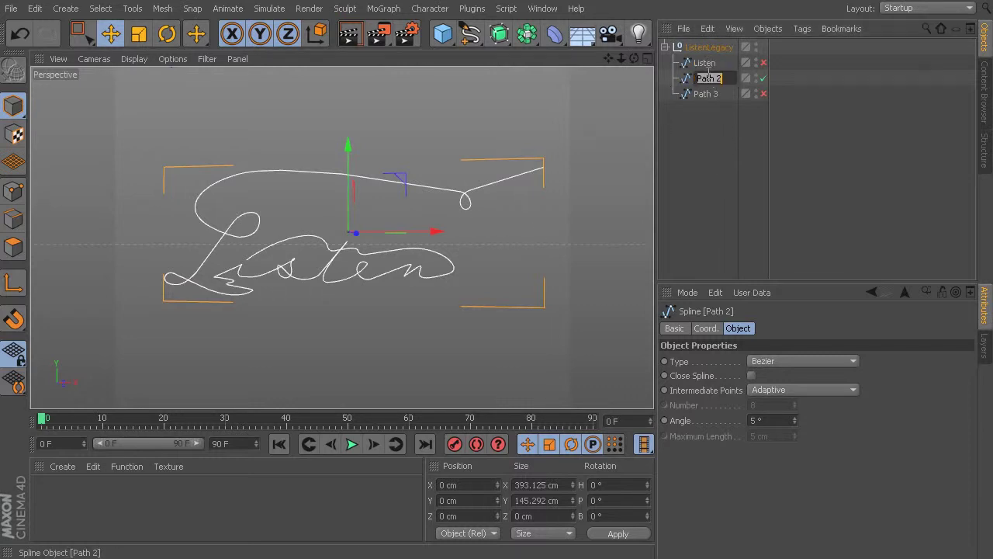
{"action": "type", "text": "T"}
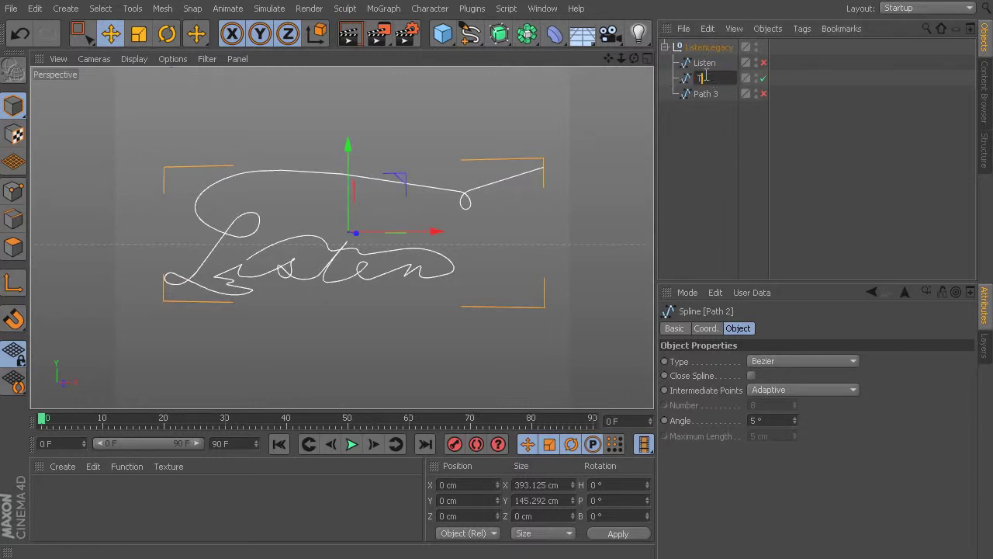
{"action": "left_click", "coordinate": [708, 94]}
{"action": "double_click", "coordinate": [709, 95]}
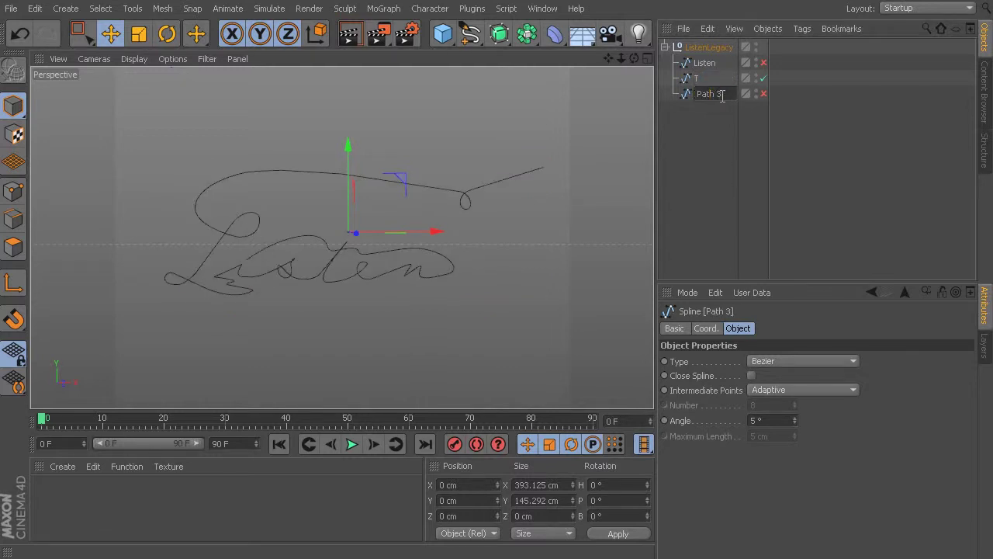
{"action": "type", "text": "I"}
{"action": "key", "text": "Return"}
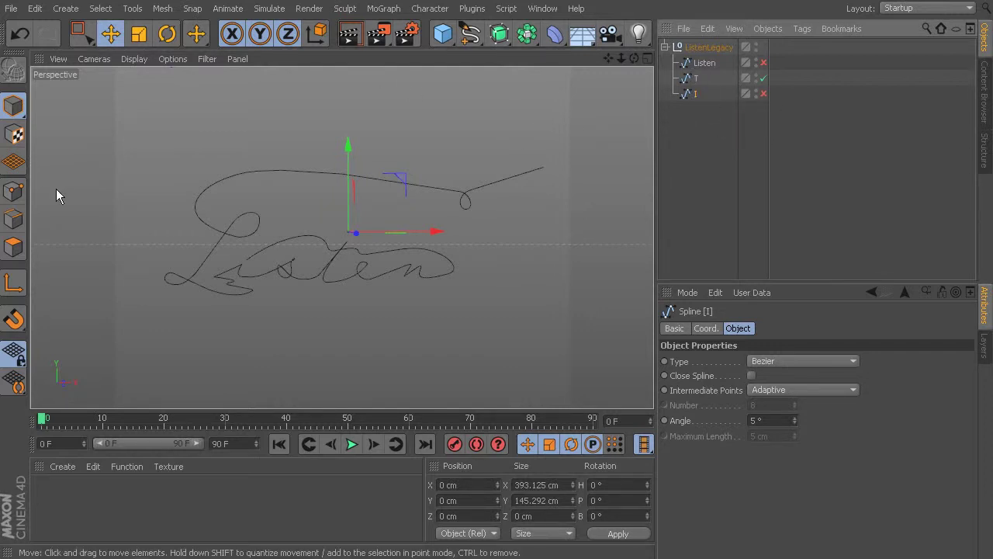
- Enable only the Listen spline inside ListenLegacy and select it for point editing with the Live Selection tool
{"action": "left_click", "coordinate": [13, 191]}
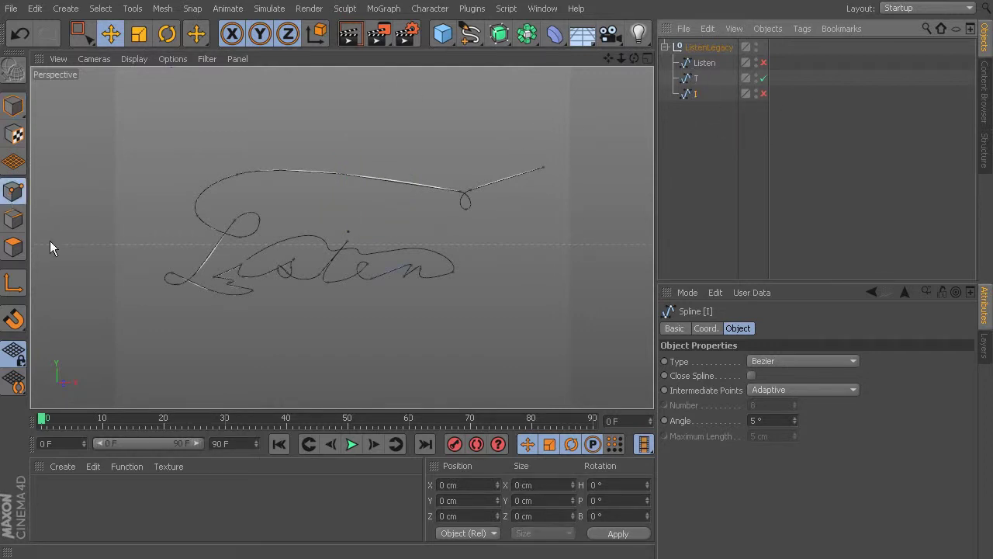
{"action": "left_click", "coordinate": [81, 33]}
{"action": "left_click", "coordinate": [156, 56]}
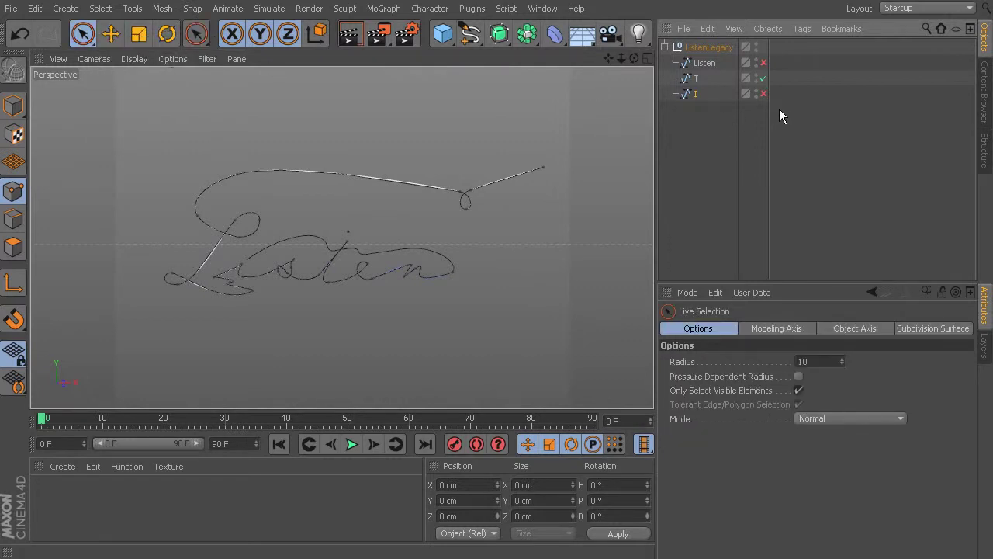
{"action": "left_click", "coordinate": [764, 78]}
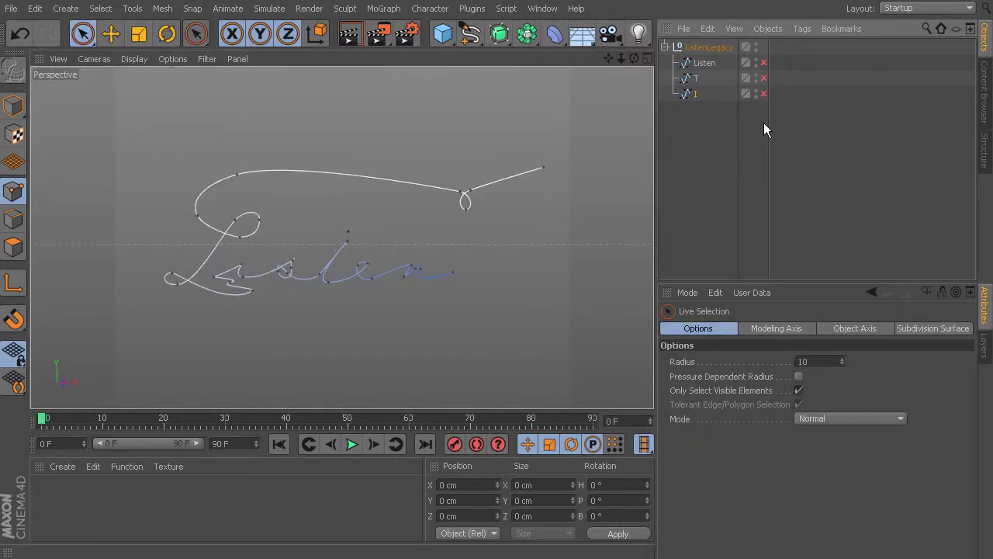
{"action": "left_click", "coordinate": [765, 63]}
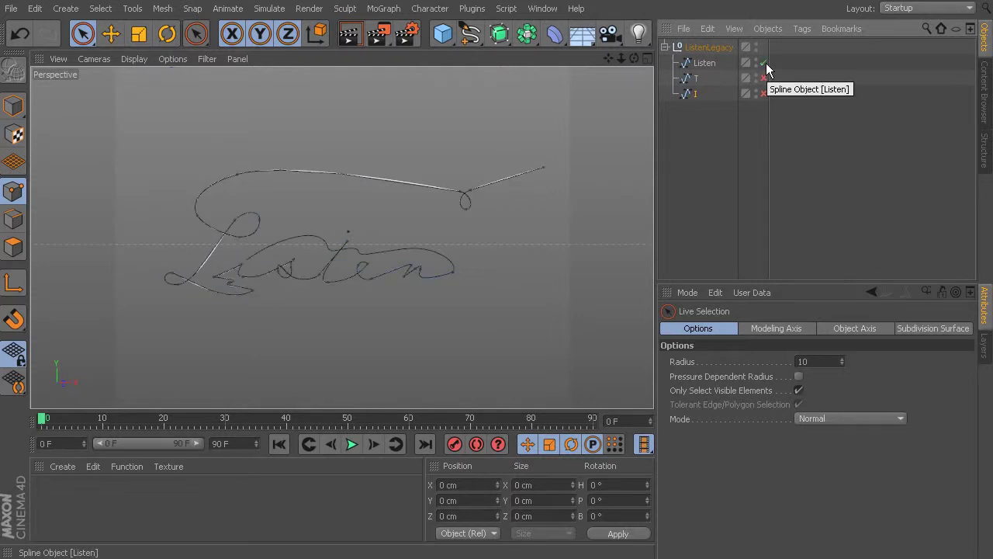
{"action": "left_click", "coordinate": [705, 62]}
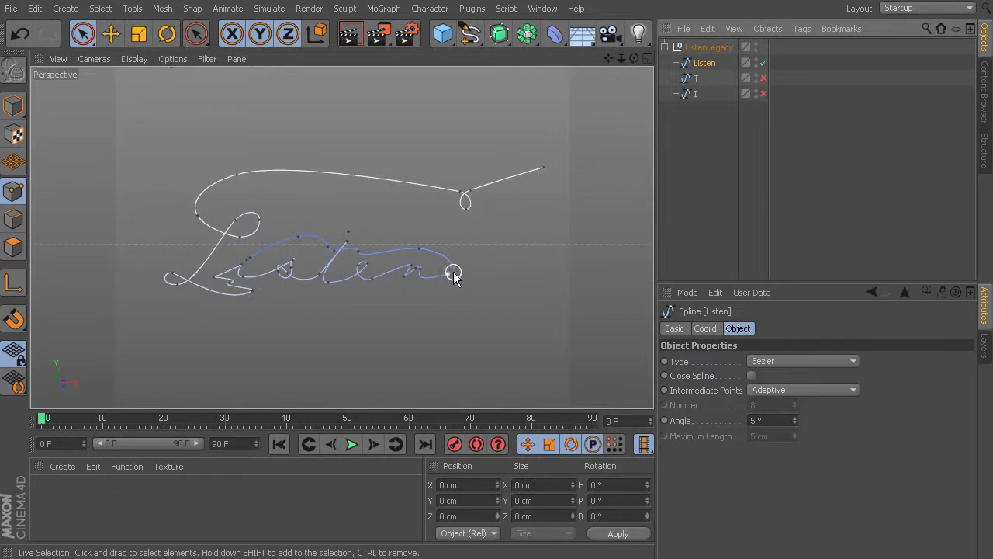
- Delete the Listen spline's points along the long crossbar stroke above the letters
{"action": "left_click", "coordinate": [425, 255]}
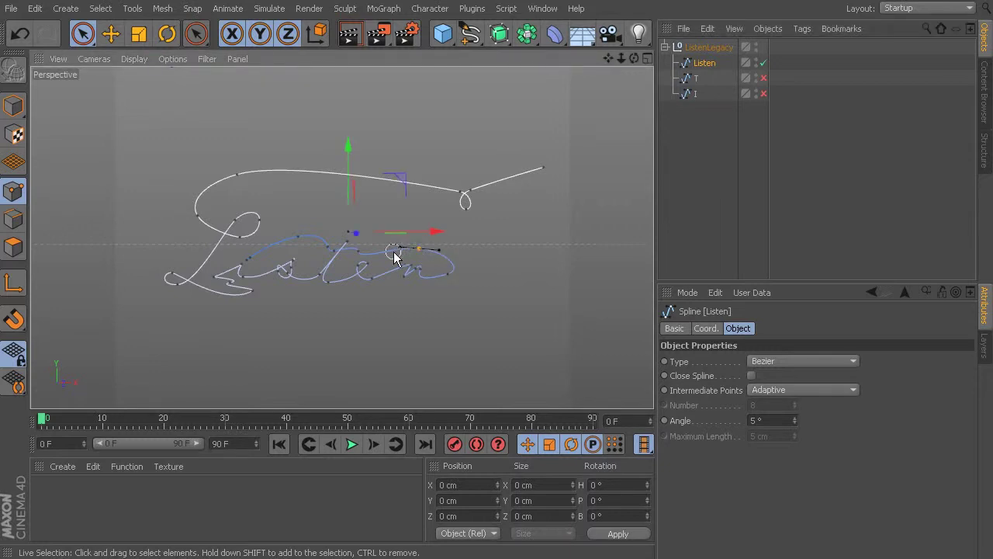
{"action": "left_click", "coordinate": [364, 258], "text": "shift"}
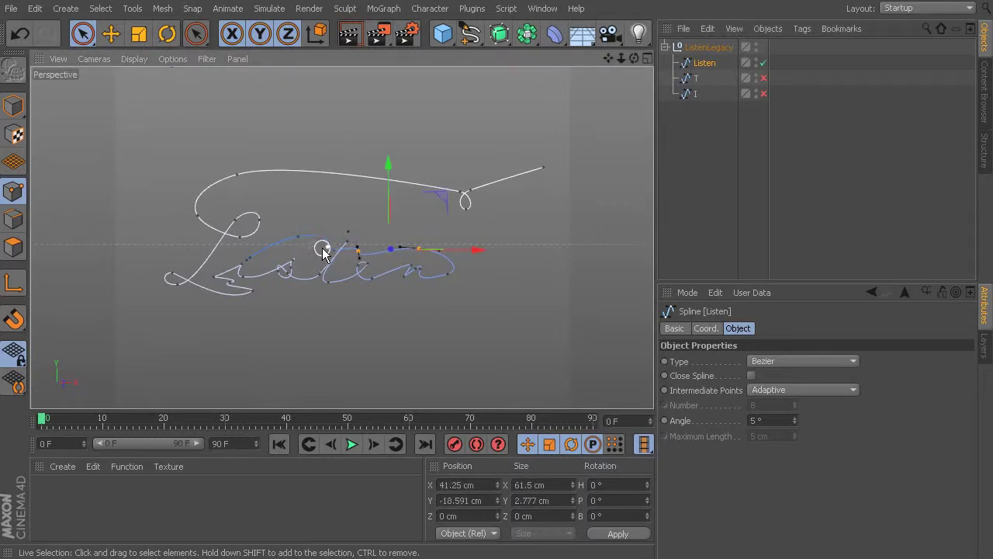
{"action": "mouse_move", "coordinate": [318, 248]}
{"action": "left_mouse_down"}
{"action": "mouse_move", "coordinate": [288, 240]}
{"action": "mouse_move", "coordinate": [251, 262]}
{"action": "left_mouse_up"}
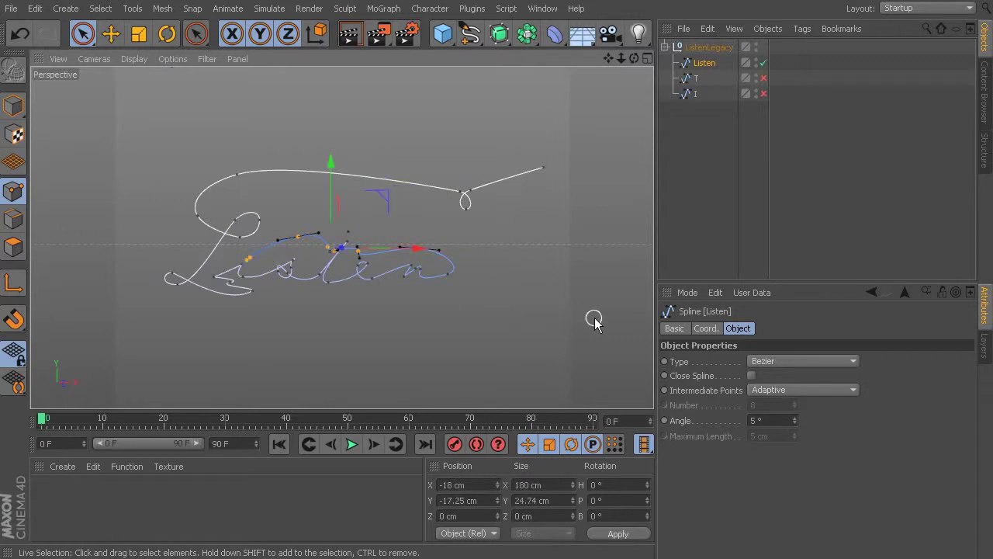
{"action": "left_click", "coordinate": [641, 324]}
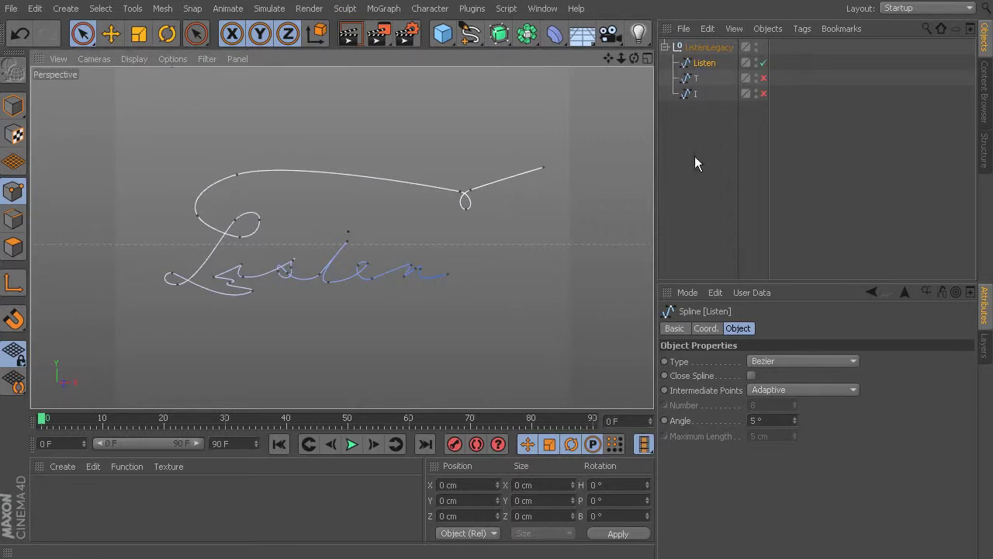
- Enable only the T spline inside ListenLegacy and select its lettering and flourish points outside the crossbar
{"action": "left_click", "coordinate": [697, 79]}
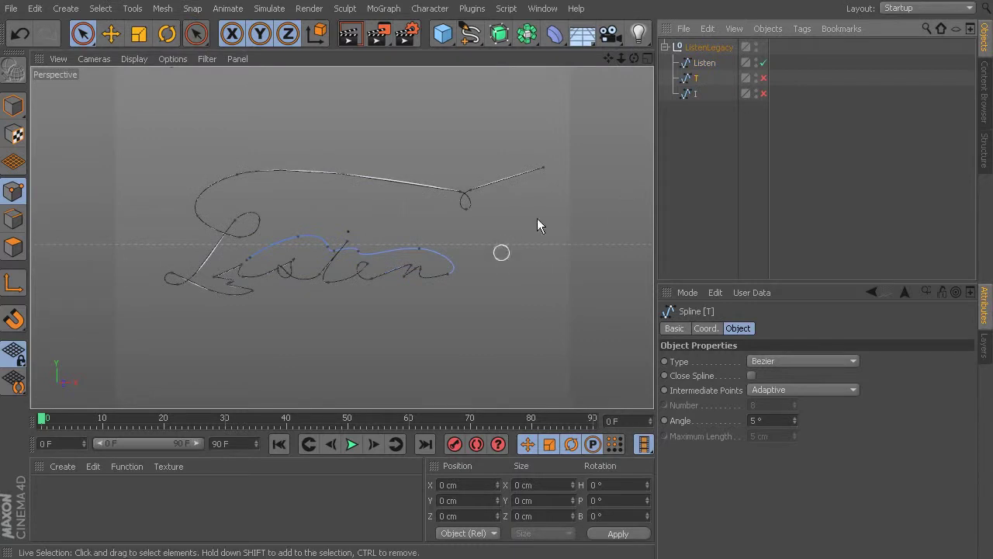
{"action": "left_click", "coordinate": [764, 62]}
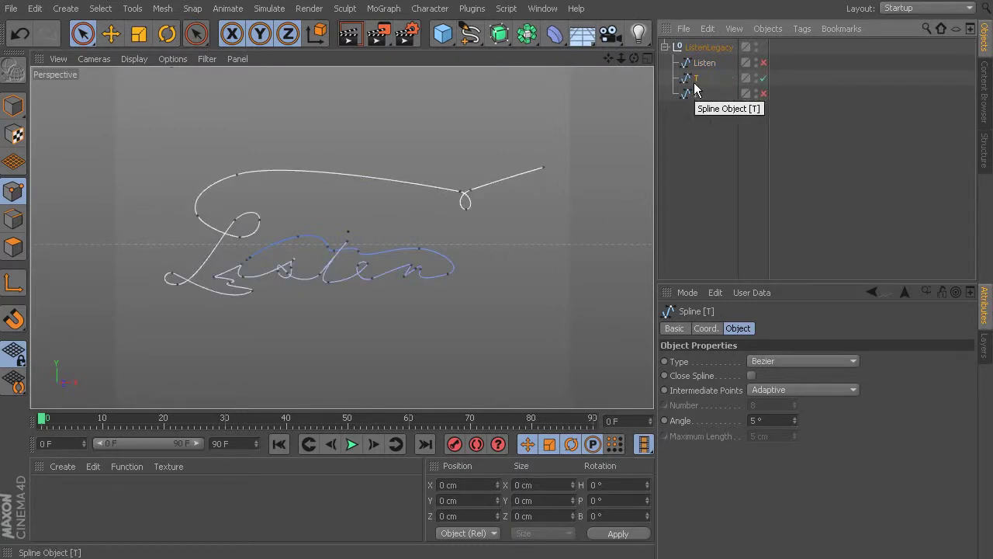
{"action": "mouse_move", "coordinate": [564, 183]}
{"action": "left_mouse_down"}
{"action": "mouse_move", "coordinate": [539, 173]}
{"action": "mouse_move", "coordinate": [462, 202]}
{"action": "mouse_move", "coordinate": [474, 206]}
{"action": "mouse_move", "coordinate": [285, 174]}
{"action": "mouse_move", "coordinate": [220, 176]}
{"action": "mouse_move", "coordinate": [192, 210]}
{"action": "mouse_move", "coordinate": [237, 236]}
{"action": "mouse_move", "coordinate": [254, 217]}
{"action": "mouse_move", "coordinate": [229, 222]}
{"action": "mouse_move", "coordinate": [193, 282]}
{"action": "mouse_move", "coordinate": [170, 280]}
{"action": "mouse_move", "coordinate": [233, 300]}
{"action": "mouse_move", "coordinate": [244, 288]}
{"action": "mouse_move", "coordinate": [223, 275]}
{"action": "mouse_move", "coordinate": [300, 239]}
{"action": "mouse_move", "coordinate": [292, 262]}
{"action": "mouse_move", "coordinate": [251, 288]}
{"action": "mouse_move", "coordinate": [311, 271]}
{"action": "mouse_move", "coordinate": [348, 278]}
{"action": "mouse_move", "coordinate": [360, 268]}
{"action": "mouse_move", "coordinate": [369, 278]}
{"action": "mouse_move", "coordinate": [439, 279]}
{"action": "left_mouse_up"}
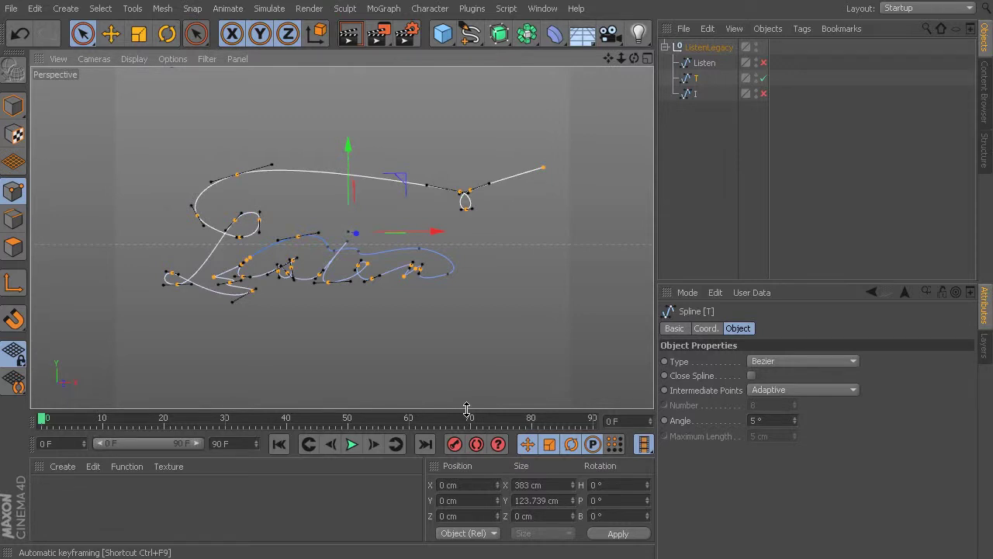
- Try to reduce the T spline to its crossbar by deleting the selected points and the leftover stem-top point
{"action": "key", "text": "Delete"}
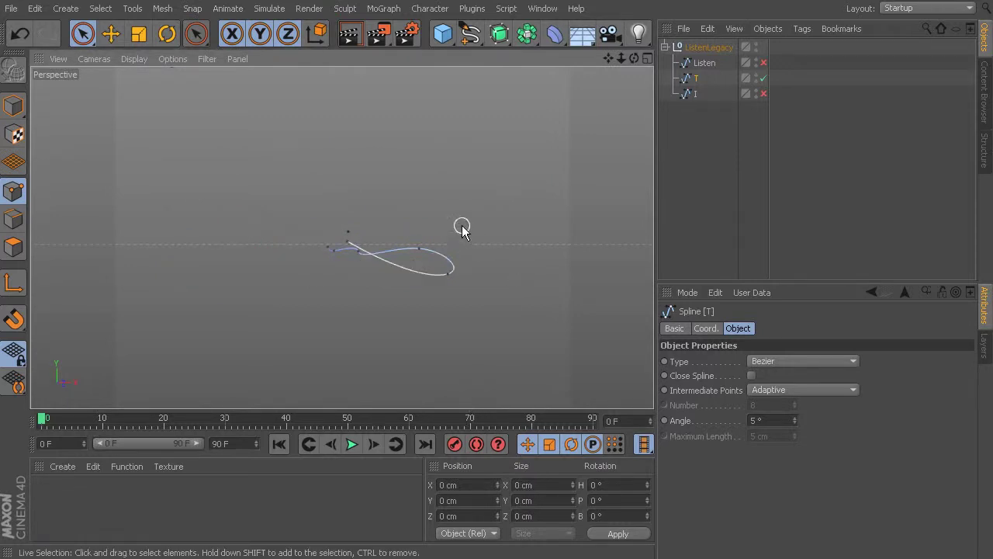
{"action": "left_click", "coordinate": [345, 239]}
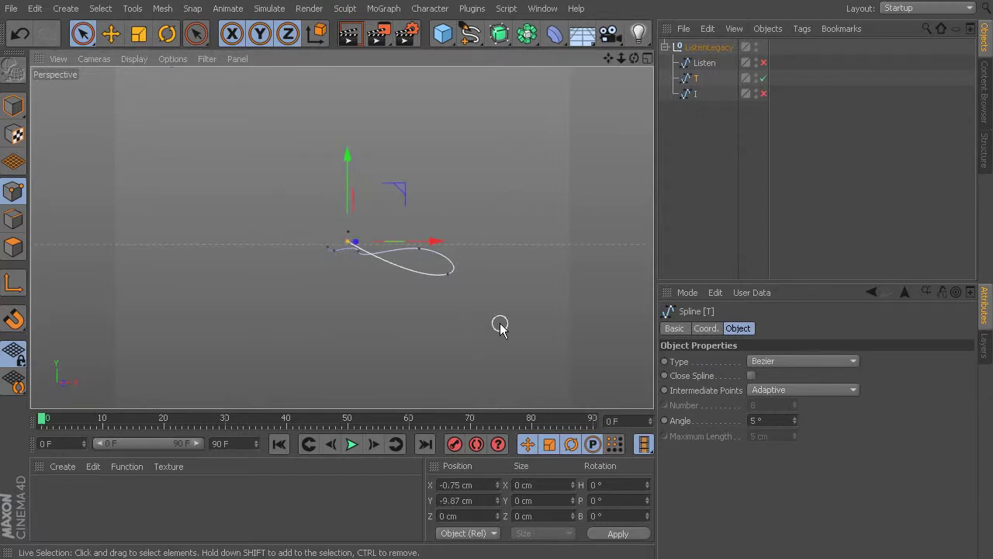
{"action": "key", "text": "Delete"}
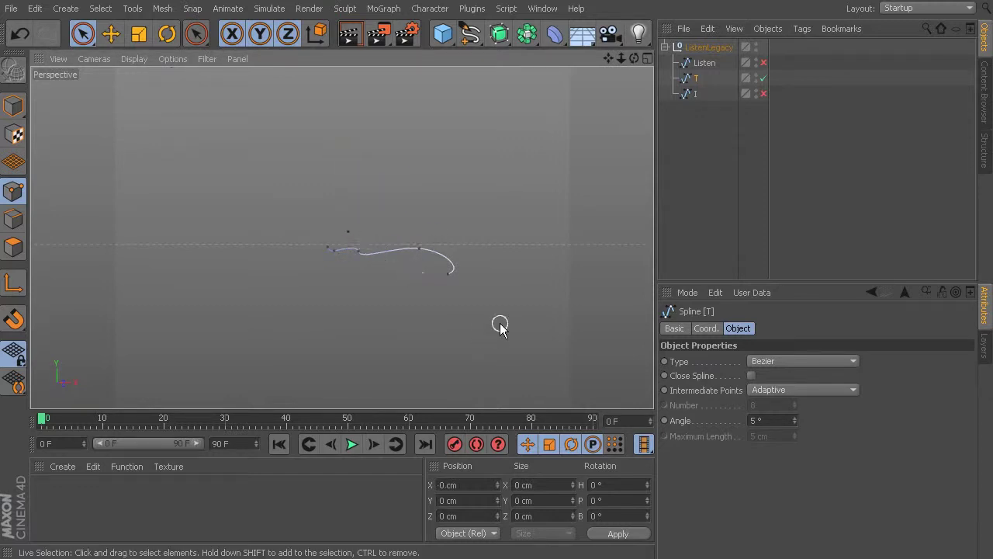
- Compare T with the Listen spline, enable only the I spline, and check the points of T and I
{"action": "left_click", "coordinate": [764, 62]}
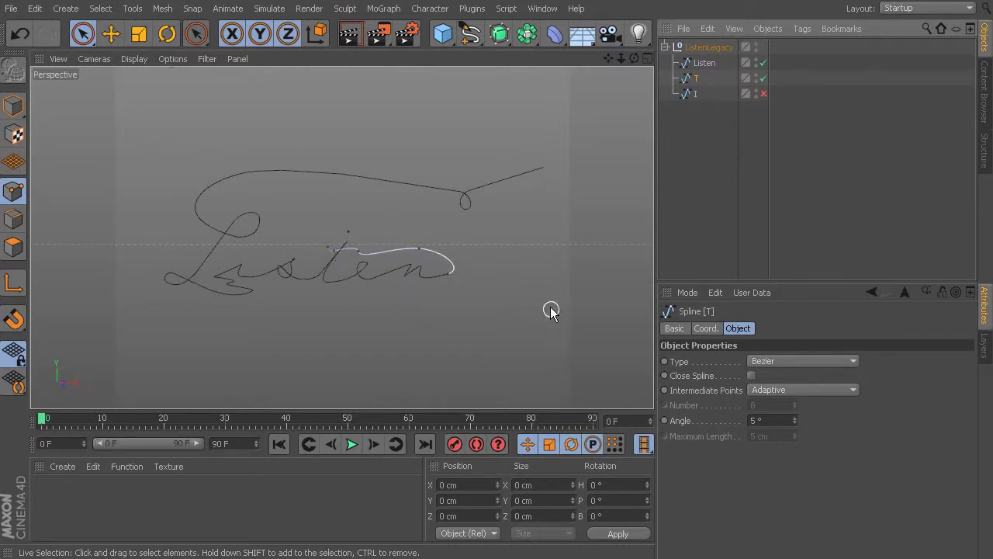
{"action": "left_click", "coordinate": [698, 92]}
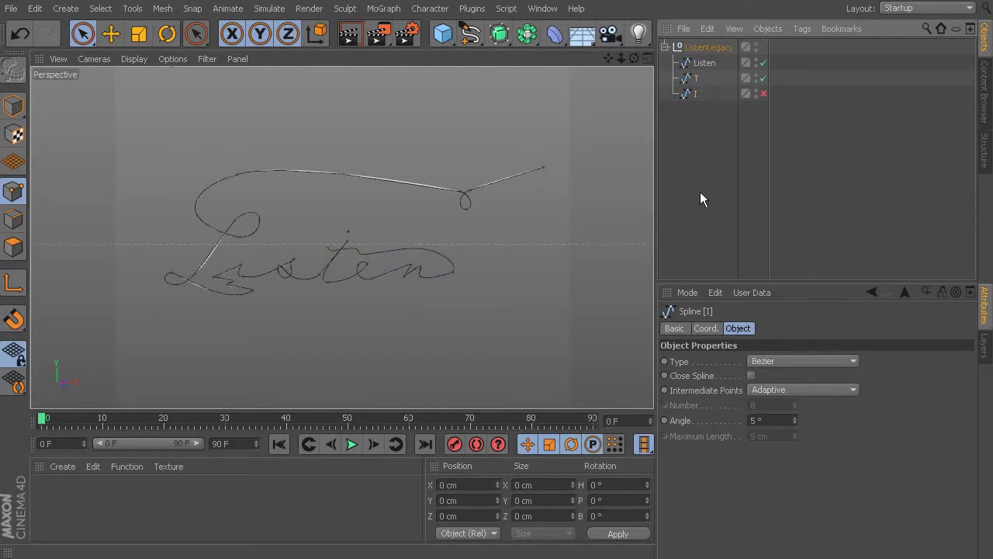
{"action": "left_click", "coordinate": [764, 93]}
{"action": "left_click", "coordinate": [764, 79]}
{"action": "left_click", "coordinate": [764, 63]}
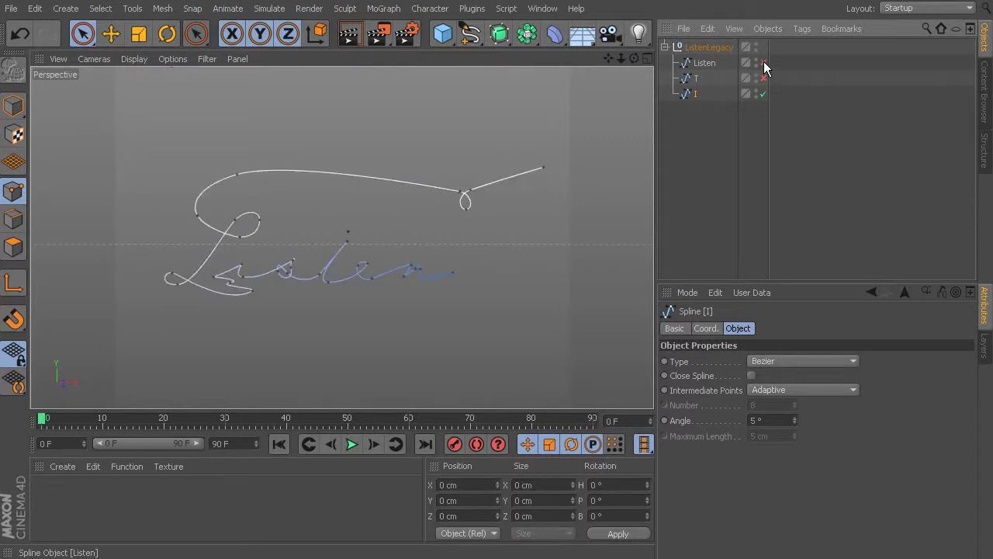
{"action": "left_click", "coordinate": [698, 140]}
{"action": "left_click", "coordinate": [696, 93]}
{"action": "left_click", "coordinate": [697, 79]}
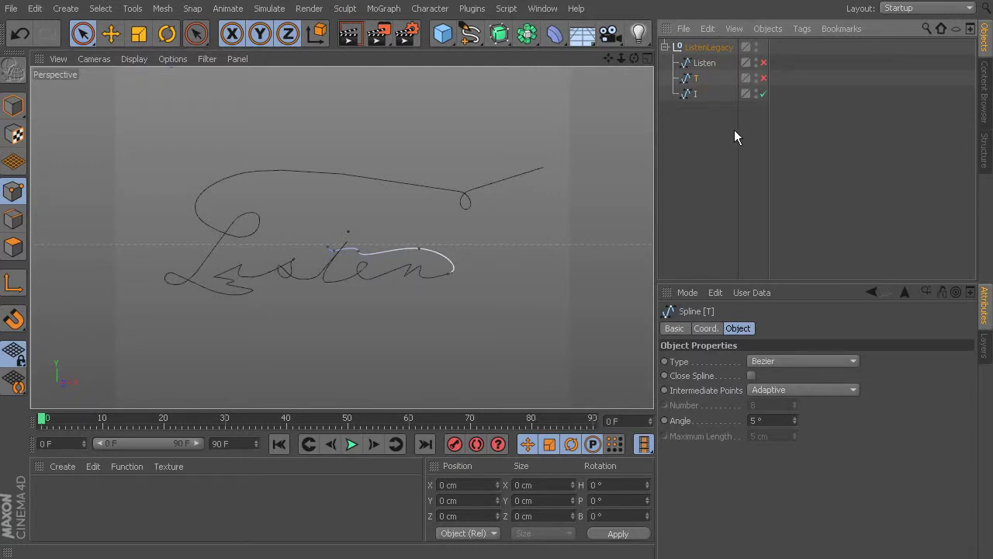
{"action": "key", "text": "Down"}
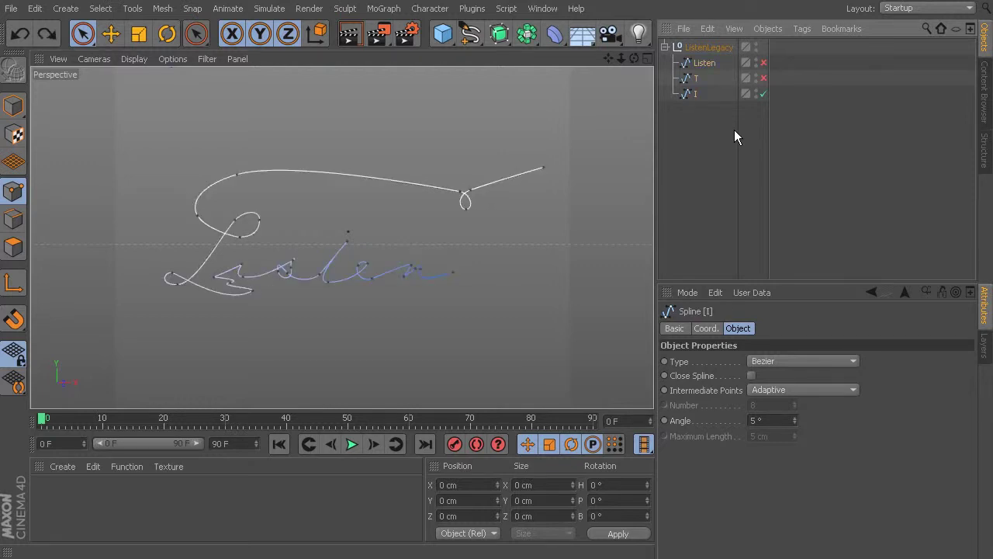
- Undo the visibility changes and the T spline's point deletions, back to its selected lettering points
{"action": "key", "text": "ctrl+z"}
{"action": "key", "text": "ctrl+z"}
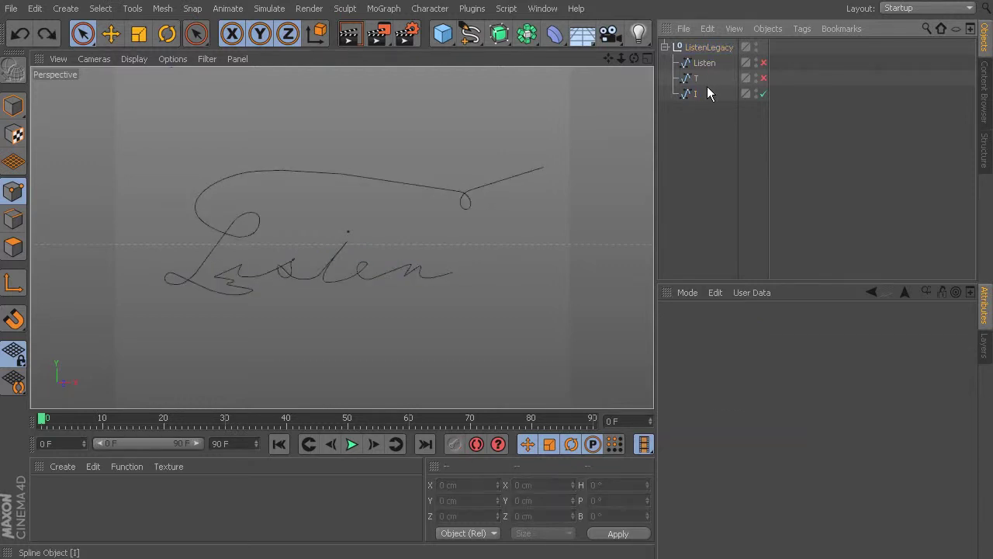
{"action": "key", "text": "ctrl+z"}
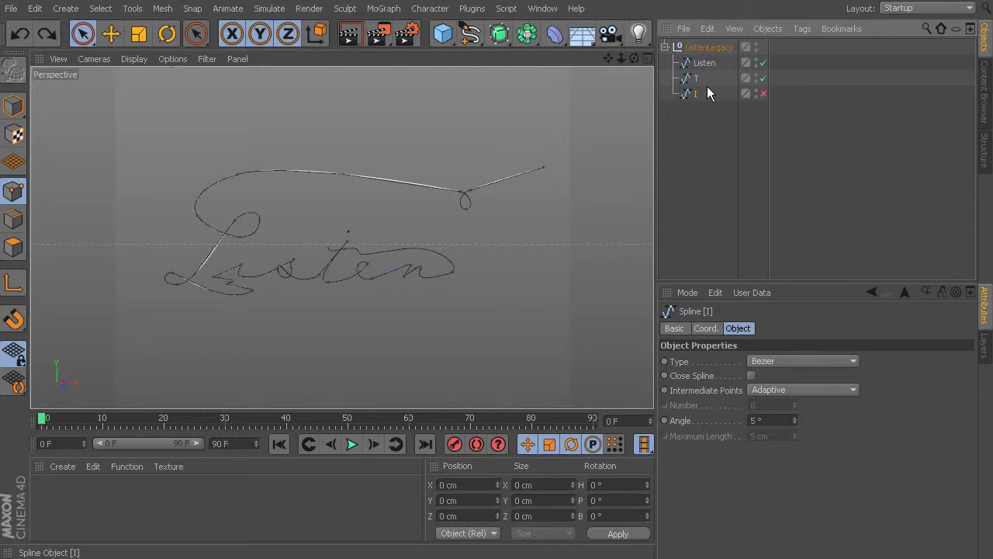
{"action": "key", "text": "ctrl+z"}
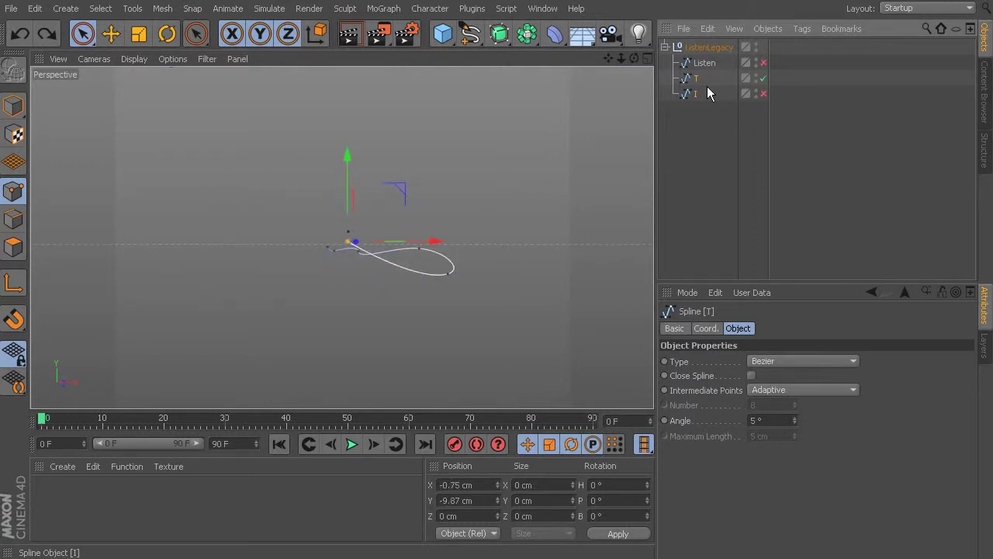
{"action": "key", "text": "ctrl+z"}
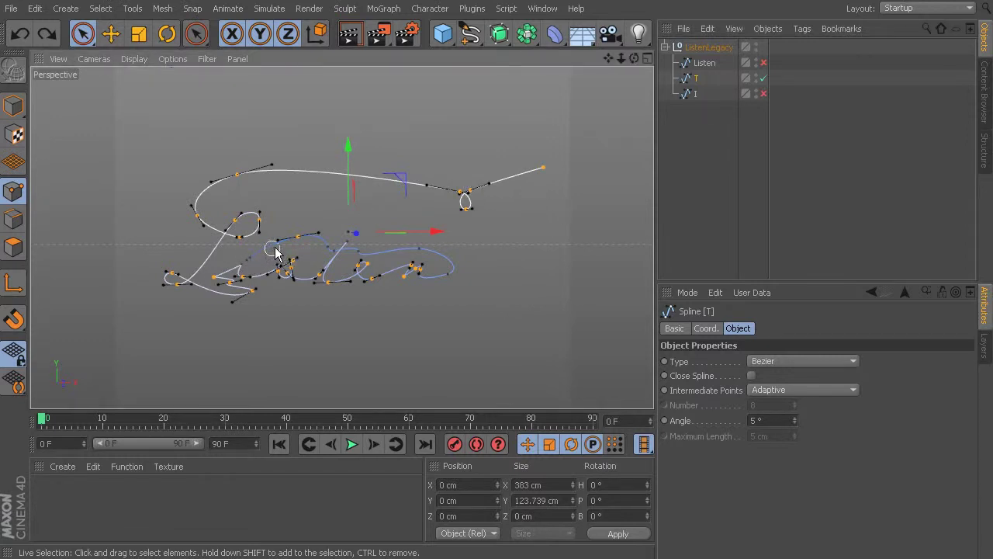
- Deselect the crossbar's points and delete the T spline's remaining lettering points, including the stem-top and far-left leftovers
{"action": "key", "text": "ctrl+y"}
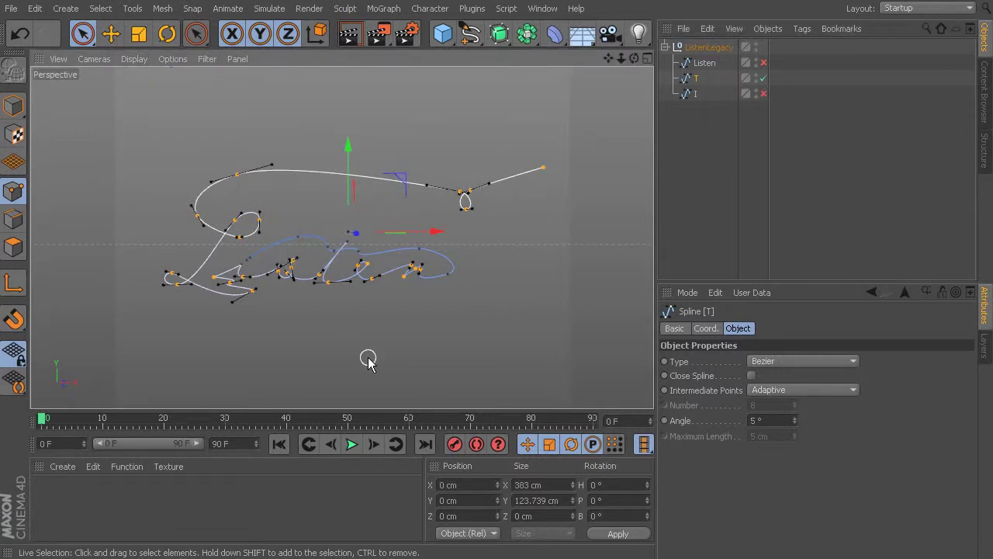
{"action": "key", "text": "Delete"}
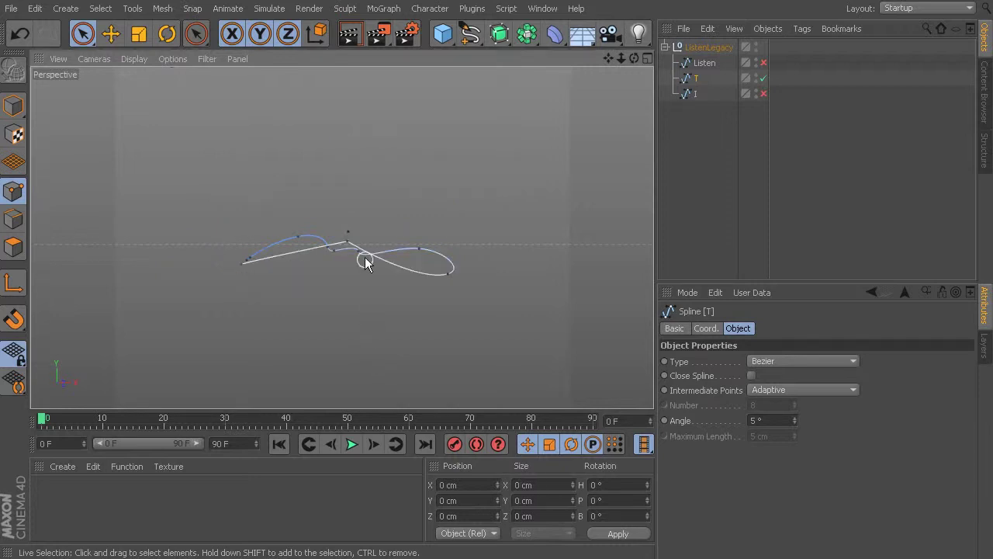
{"action": "left_click", "coordinate": [348, 245]}
{"action": "key", "text": "Delete"}
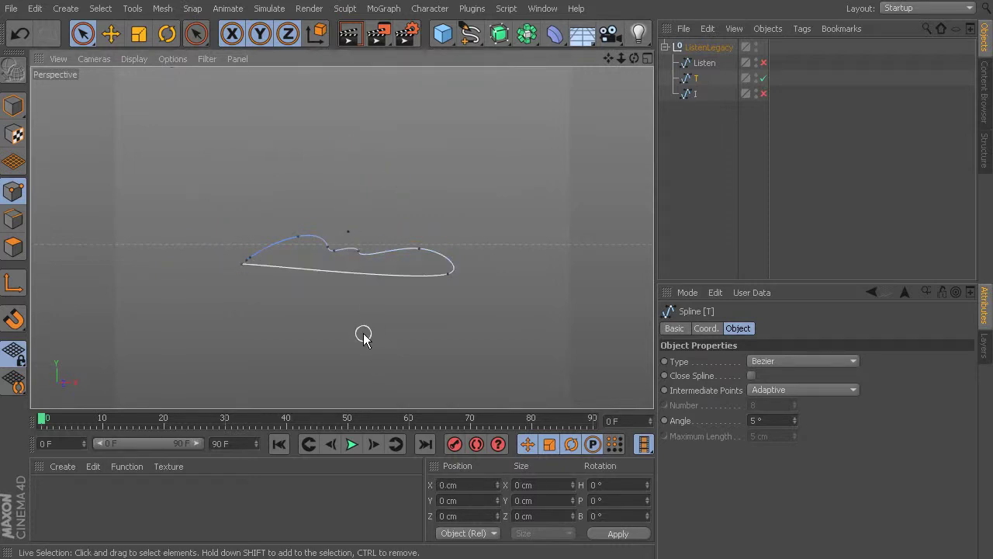
{"action": "left_click", "coordinate": [242, 268]}
{"action": "key", "text": "Delete"}
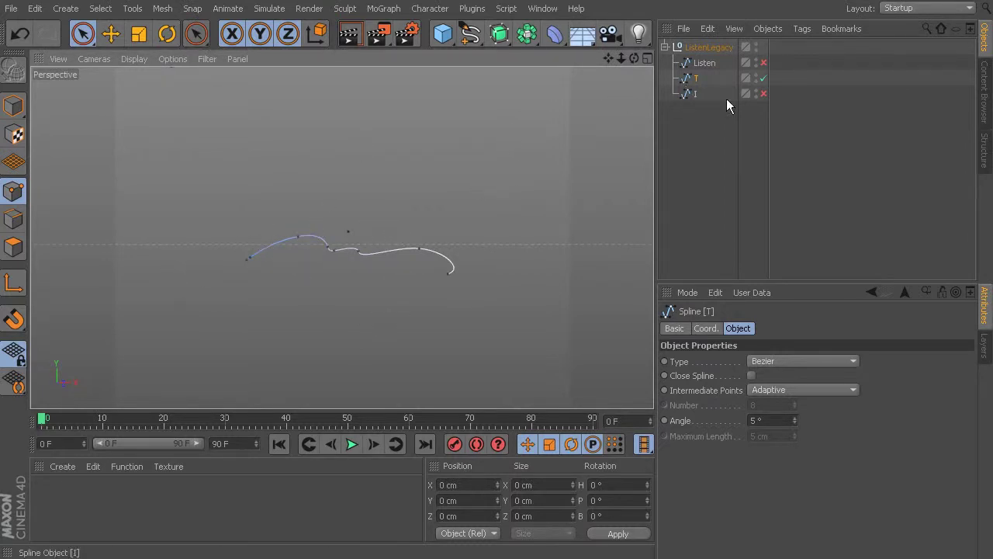
- Replace the old I spline with a duplicate of the T spline named I
{"action": "left_click", "coordinate": [706, 116]}
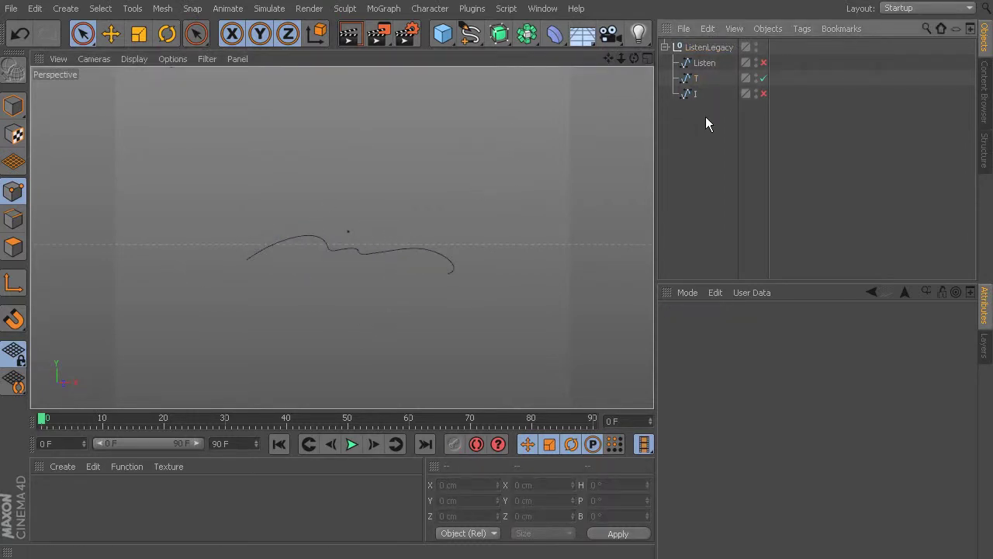
{"action": "left_click", "coordinate": [694, 78]}
{"action": "left_click_drag", "start_coordinate": [693, 79], "coordinate": [695, 96], "text": "ctrl"}
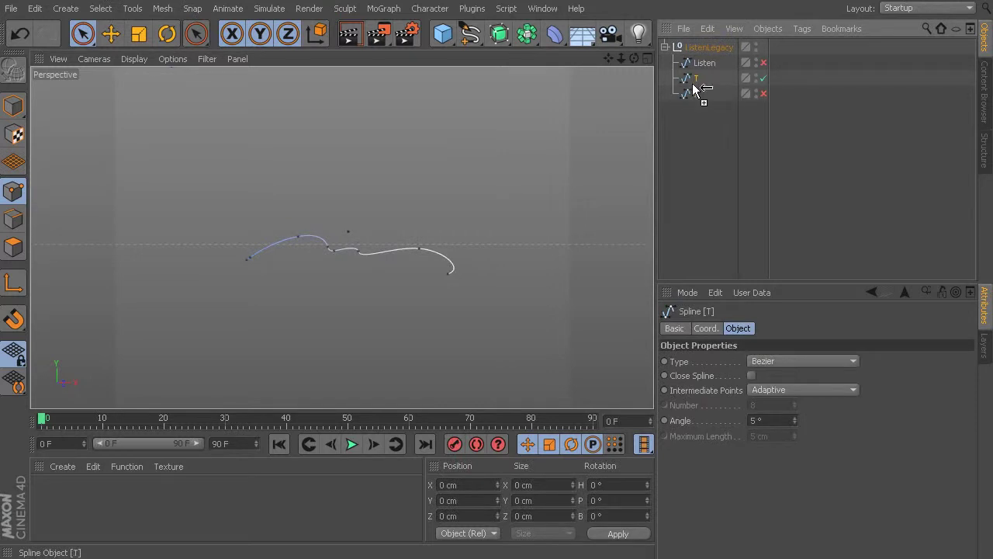
{"action": "double_click", "coordinate": [697, 100]}
{"action": "type", "text": "I"}
{"action": "key", "text": "Return"}
{"action": "left_click", "coordinate": [695, 109]}
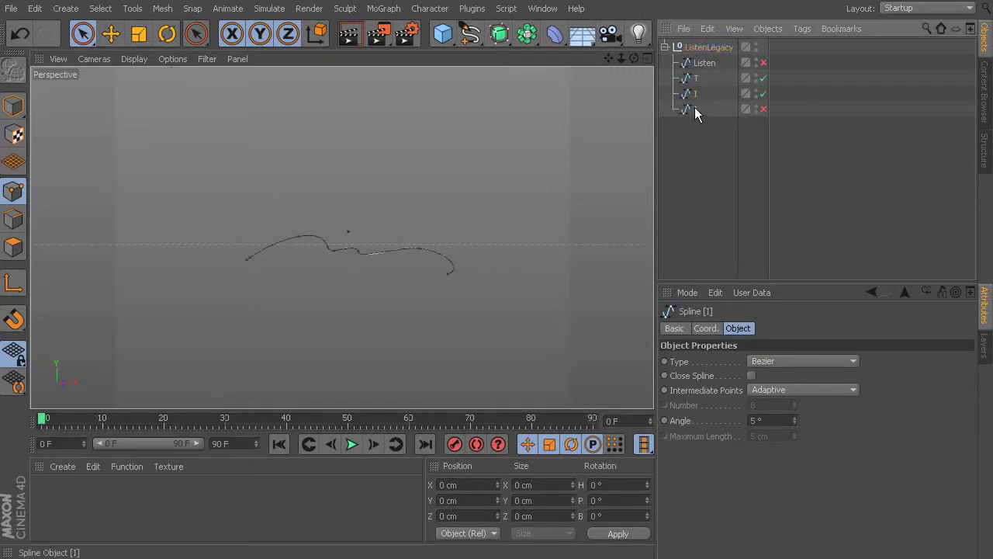
{"action": "key", "text": "Delete"}
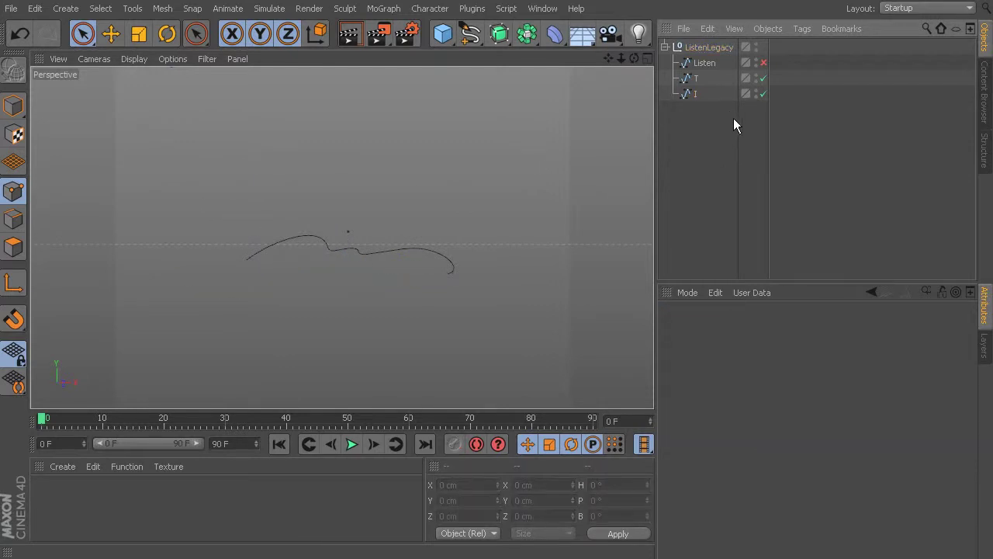
- Disable the T spline and delete the I spline's crossbar points, keeping only the short arc over the i
{"action": "left_click", "coordinate": [697, 80]}
{"action": "left_click", "coordinate": [688, 116]}
{"action": "left_click", "coordinate": [763, 80]}
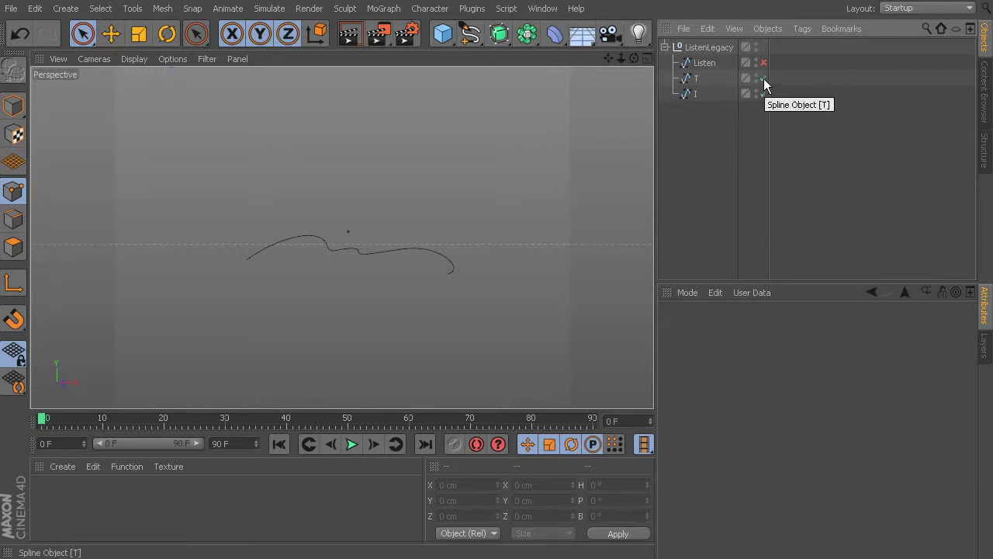
{"action": "left_click", "coordinate": [695, 93]}
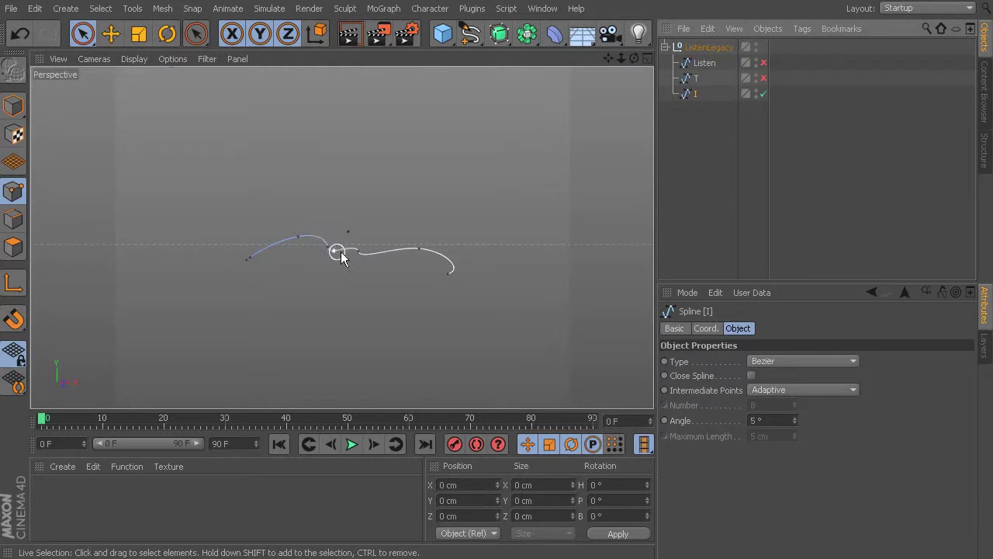
{"action": "left_click_drag", "start_coordinate": [448, 275], "coordinate": [427, 251]}
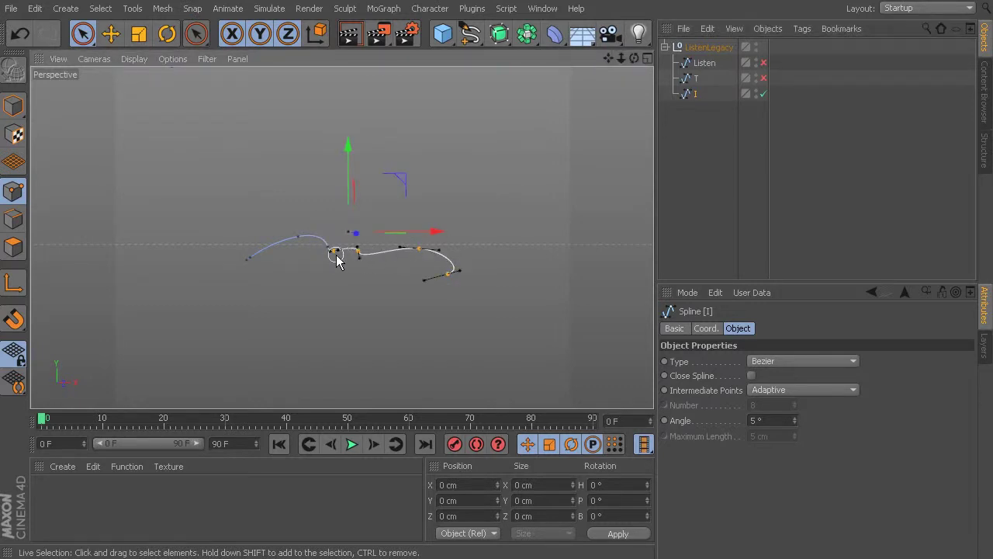
{"action": "left_click_drag", "start_coordinate": [337, 255], "coordinate": [355, 281], "text": "shift"}
{"action": "key", "text": "Delete"}
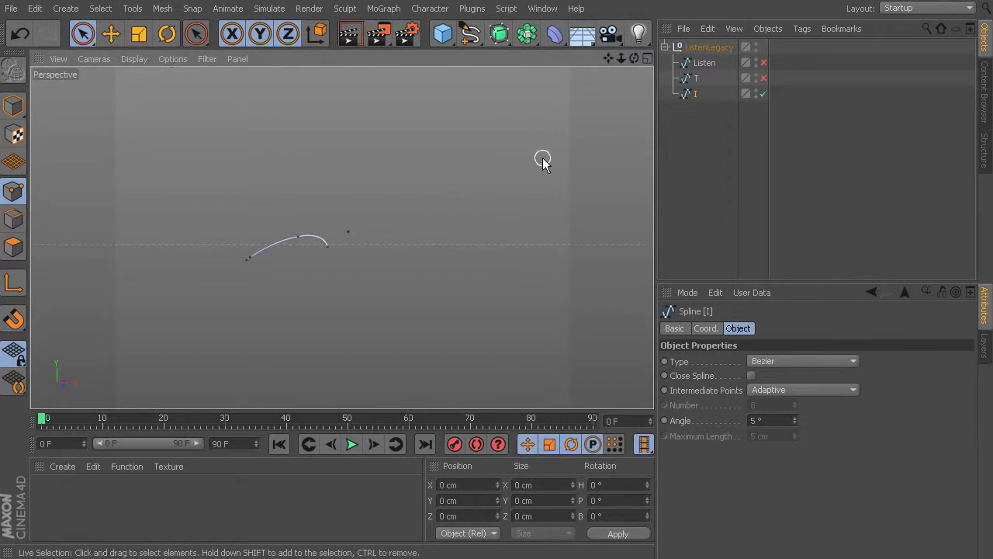
- Enable only the T spline and delete its arc points over the i, keeping just the crossbar
{"action": "left_click", "coordinate": [697, 78]}
{"action": "left_click", "coordinate": [763, 94]}
{"action": "left_click", "coordinate": [764, 79]}
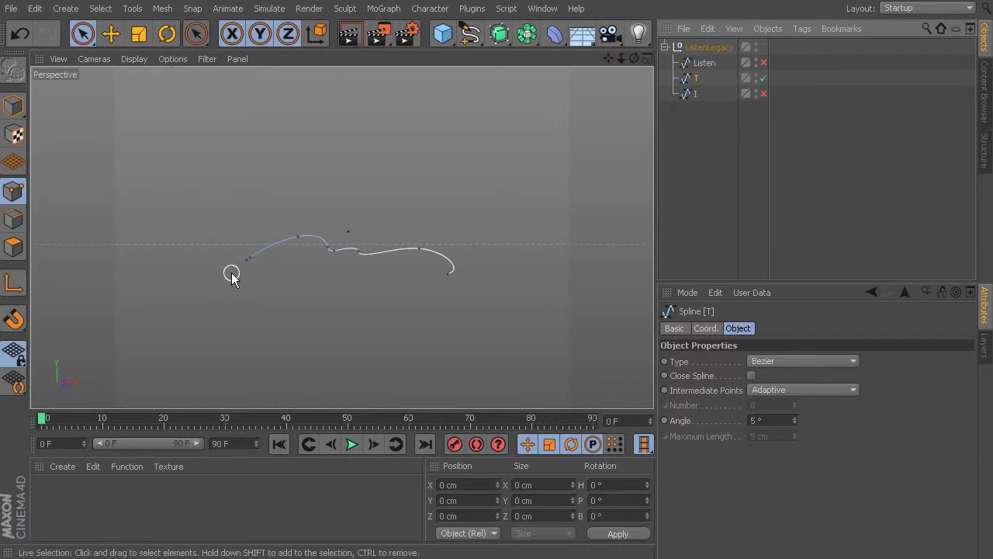
{"action": "left_click_drag", "start_coordinate": [277, 233], "coordinate": [311, 231]}
{"action": "key", "text": "Delete"}
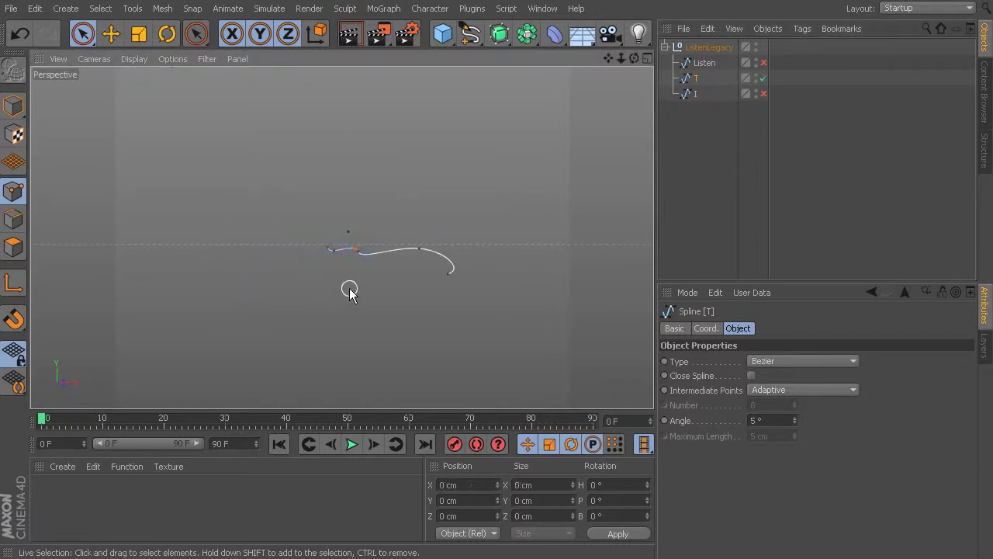
- Enable the Listen, T and I splines and select all three to check the complete lettering
{"action": "left_click", "coordinate": [752, 119]}
{"action": "left_click", "coordinate": [763, 94]}
{"action": "left_click", "coordinate": [764, 63]}
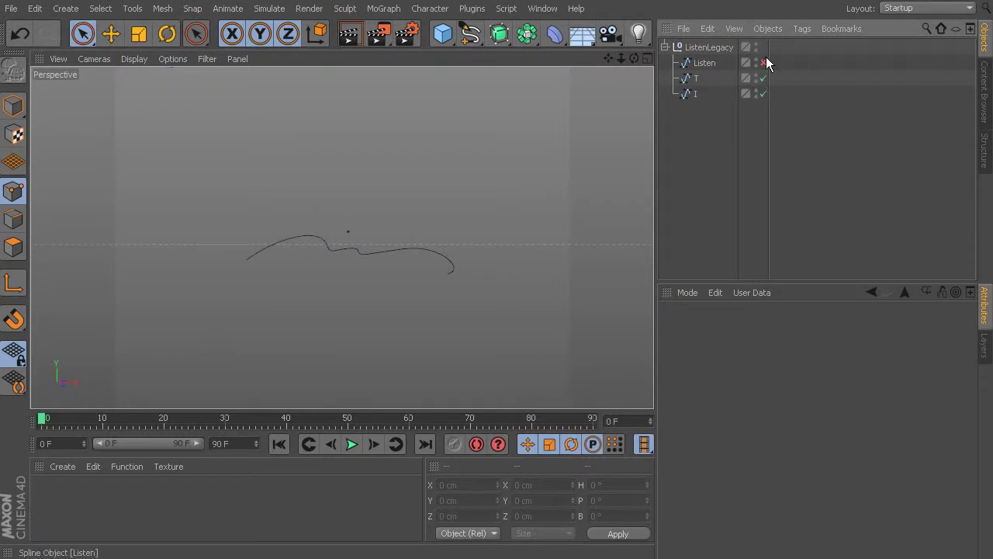
{"action": "left_click", "coordinate": [707, 63]}
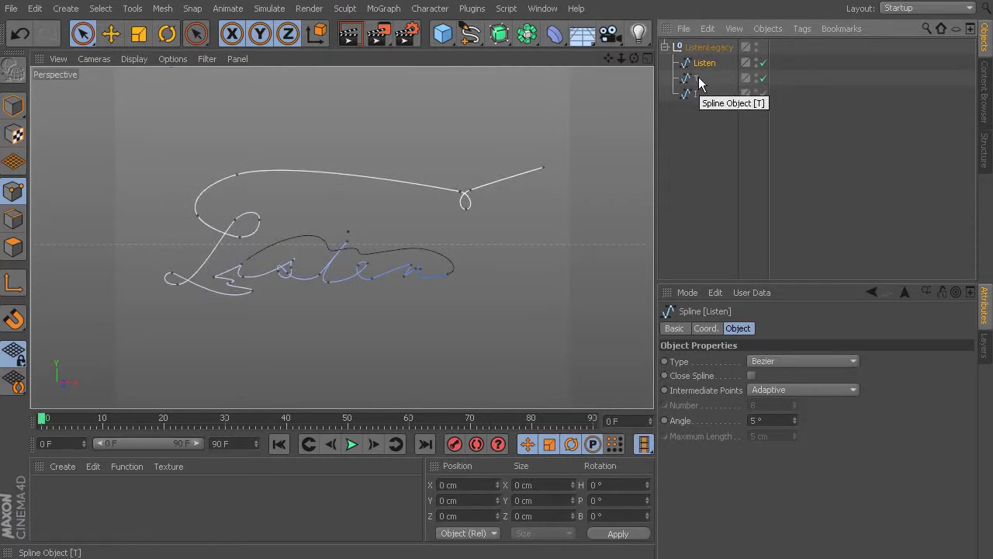
{"action": "left_click", "coordinate": [696, 78], "text": "ctrl"}
{"action": "left_click", "coordinate": [695, 93], "text": "ctrl"}
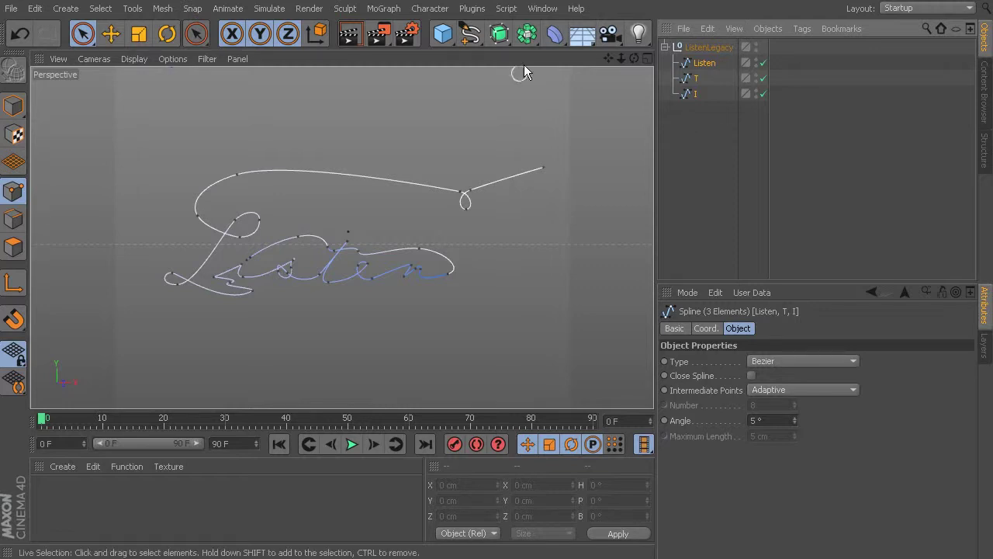
- Copy the collapsed ListenLegacy null with its splines and paste it into the 12_Begin.c4d scene
{"action": "left_click", "coordinate": [715, 48]}
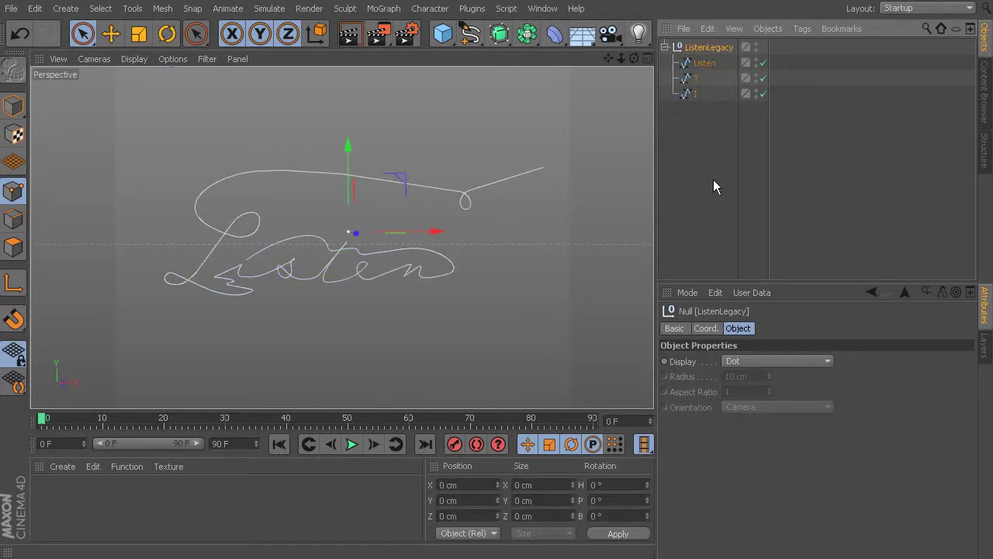
{"action": "left_click", "coordinate": [665, 48]}
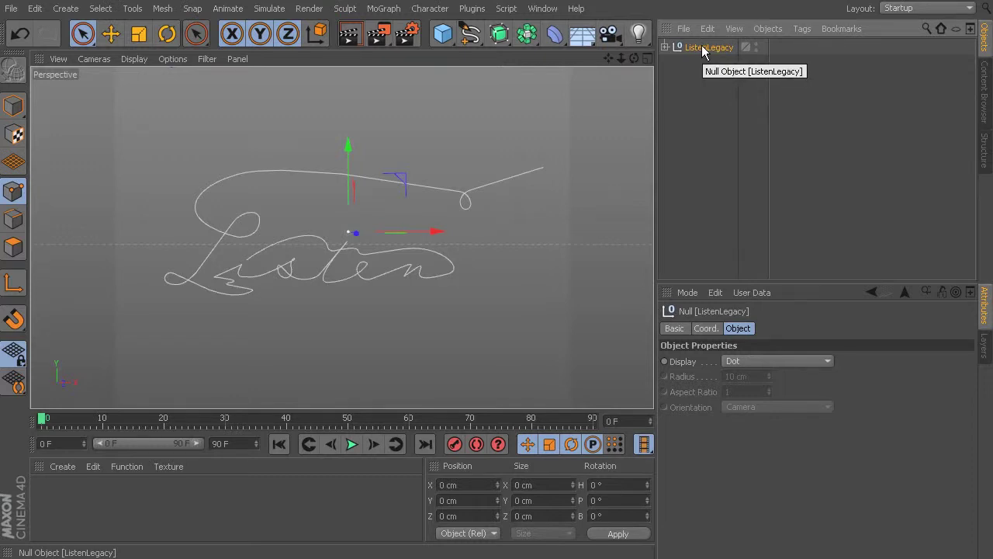
{"action": "left_click", "coordinate": [554, 10]}
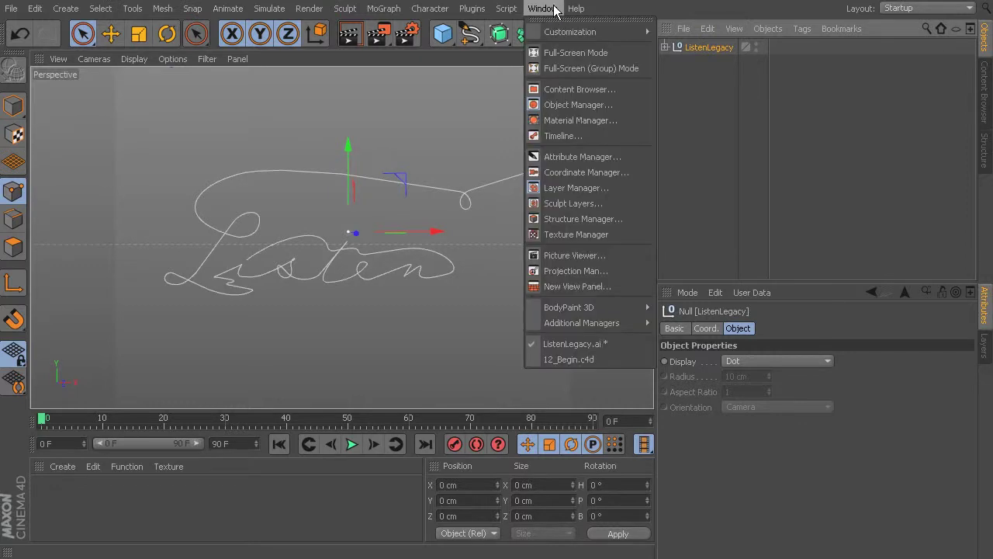
{"action": "left_click", "coordinate": [569, 359]}
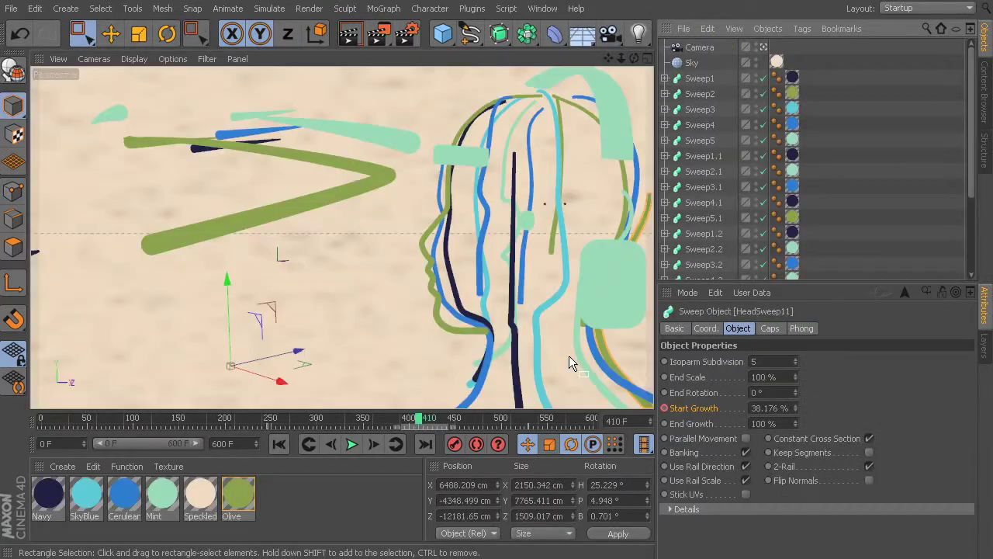
{"action": "left_click", "coordinate": [844, 108]}
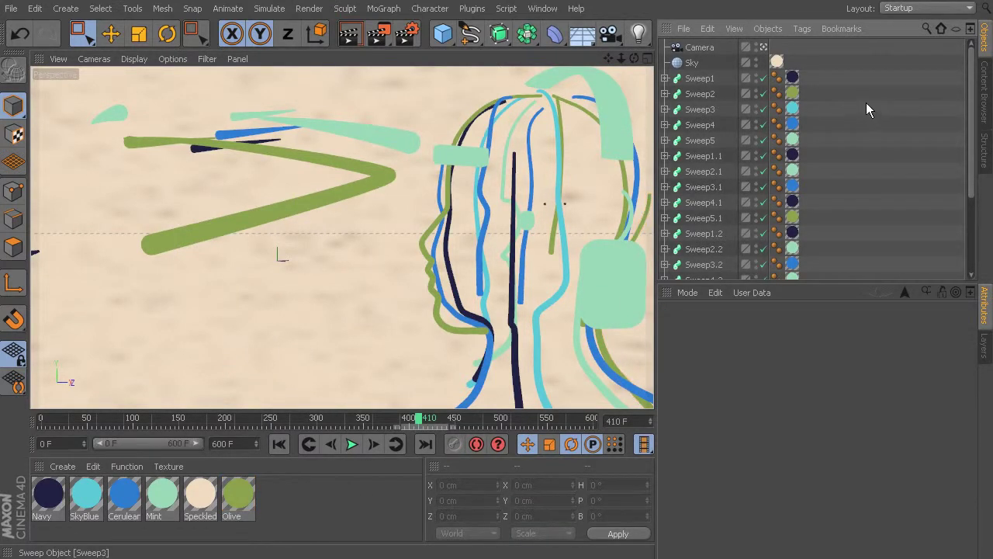
{"action": "key", "text": "ctrl+v"}
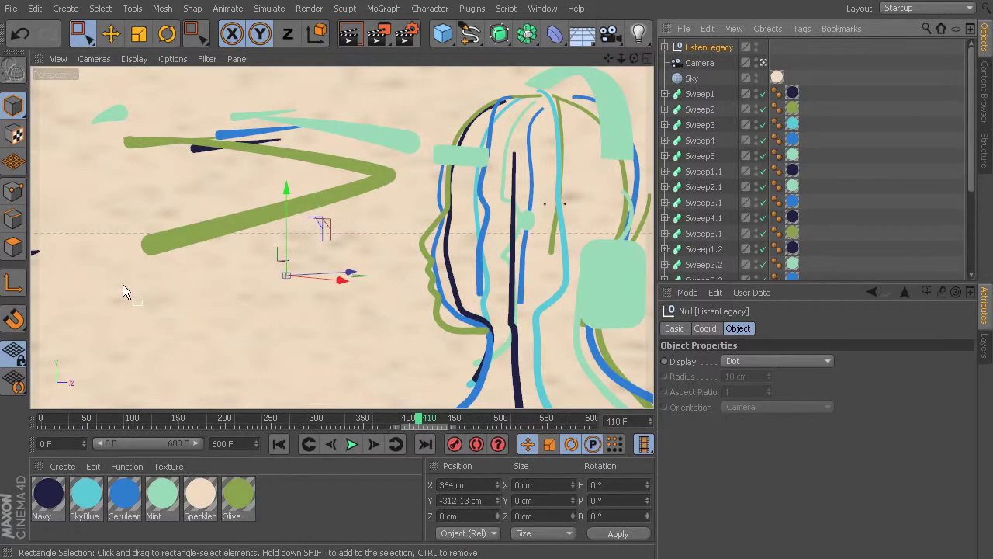
- Go to frame 398 and move the ListenLegacy null along X to about -4494 cm, away from the head
{"action": "left_click_drag", "start_coordinate": [123, 285], "coordinate": [210, 299], "text": "alt"}
{"action": "left_click_drag", "start_coordinate": [133, 347], "coordinate": [436, 313], "text": "alt"}
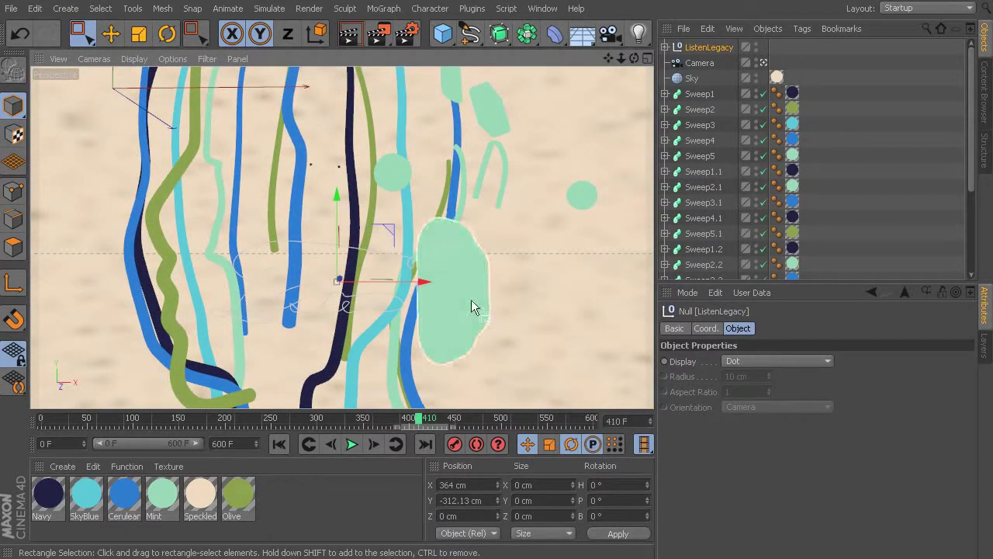
{"action": "left_click_drag", "start_coordinate": [424, 282], "coordinate": [99, 278]}
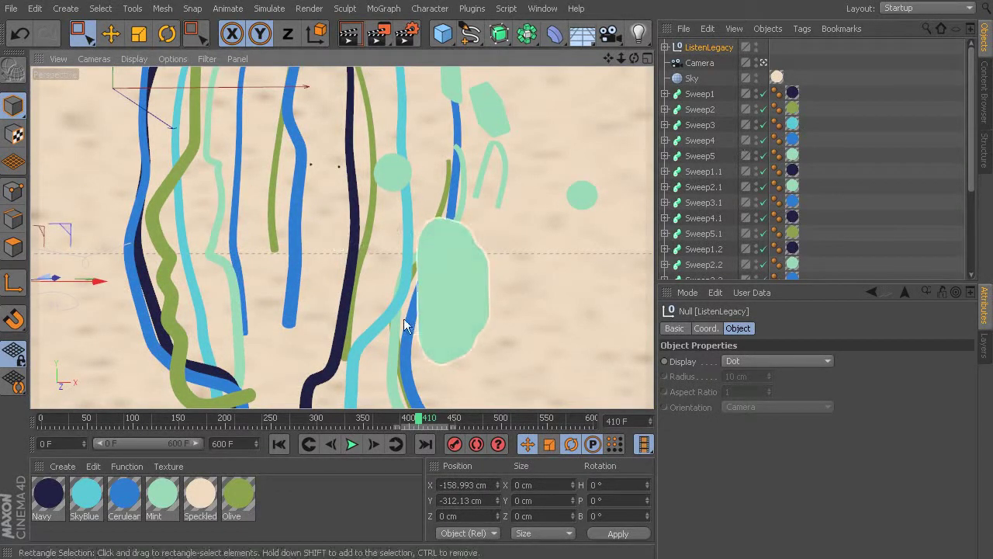
{"action": "left_click_drag", "start_coordinate": [422, 419], "coordinate": [408, 416]}
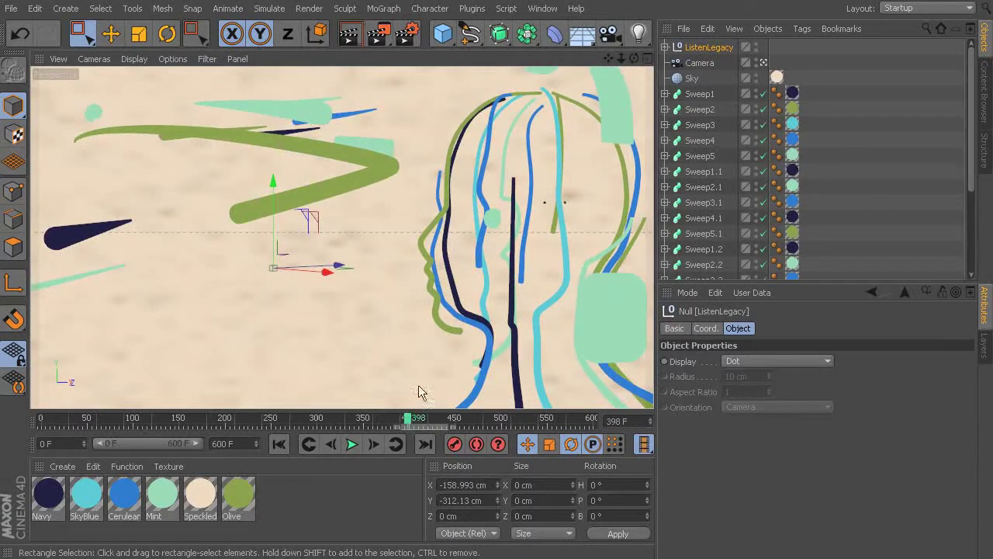
{"action": "left_click_drag", "start_coordinate": [327, 275], "coordinate": [236, 269]}
- Scale the ListenLegacy lettering up to about 646% and rotate its heading to about 67.9°
{"action": "left_click", "coordinate": [146, 37]}
{"action": "left_click_drag", "start_coordinate": [345, 310], "coordinate": [409, 175]}
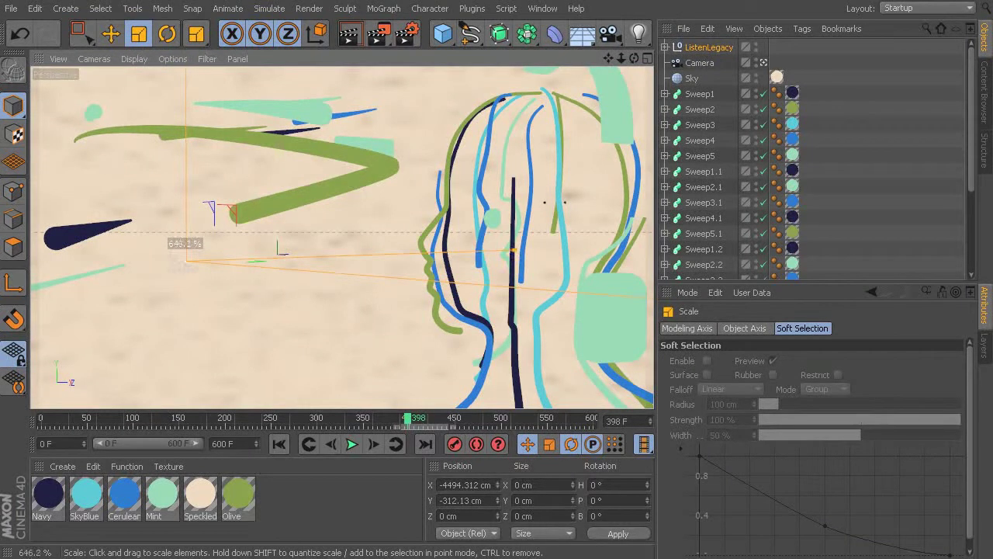
{"action": "left_click_drag", "start_coordinate": [185, 242], "coordinate": [183, 243]}
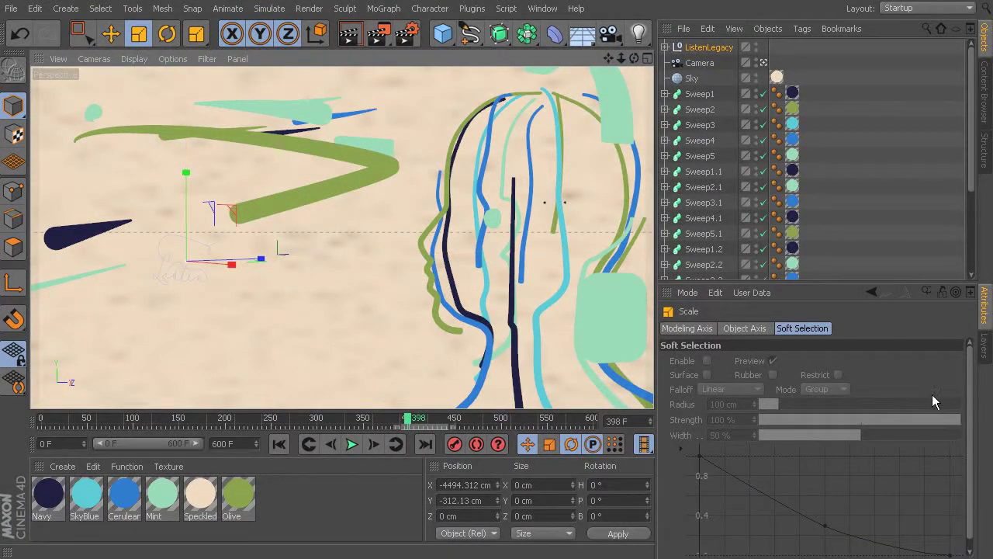
{"action": "left_click", "coordinate": [168, 36]}
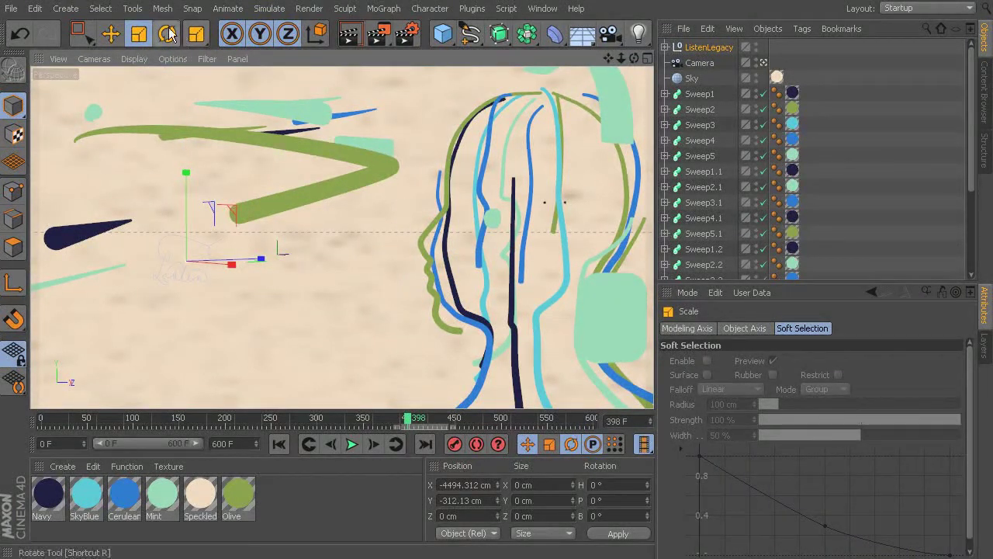
{"action": "left_click_drag", "start_coordinate": [219, 262], "coordinate": [226, 262]}
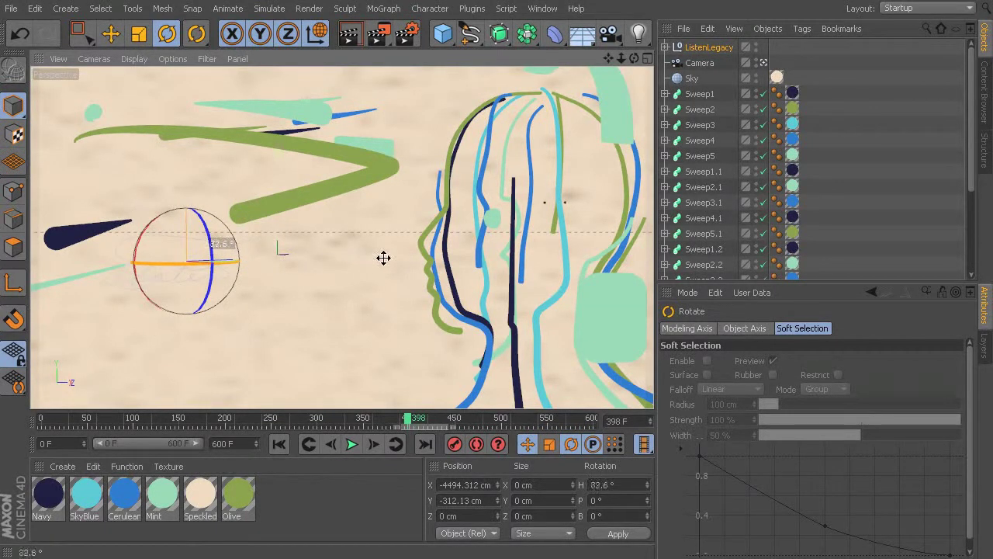
- Using the object's own axes, move ListenLegacy in the ground plane to about X -10828 cm, Z 2569 cm
{"action": "mouse_move", "coordinate": [342, 260]}
{"action": "left_mouse_down", "text": "alt"}
{"action": "mouse_move", "coordinate": [171, 256]}
{"action": "mouse_move", "coordinate": [208, 219]}
{"action": "mouse_move", "coordinate": [549, 196]}
{"action": "mouse_move", "coordinate": [621, 226]}
{"action": "mouse_move", "coordinate": [365, 205]}
{"action": "mouse_move", "coordinate": [445, 277]}
{"action": "mouse_move", "coordinate": [400, 190]}
{"action": "mouse_move", "coordinate": [407, 180]}
{"action": "mouse_move", "coordinate": [422, 186]}
{"action": "mouse_move", "coordinate": [457, 229]}
{"action": "mouse_move", "coordinate": [464, 272]}
{"action": "mouse_move", "coordinate": [442, 84]}
{"action": "mouse_move", "coordinate": [377, 318]}
{"action": "mouse_move", "coordinate": [390, 347]}
{"action": "left_mouse_up", "text": "alt"}
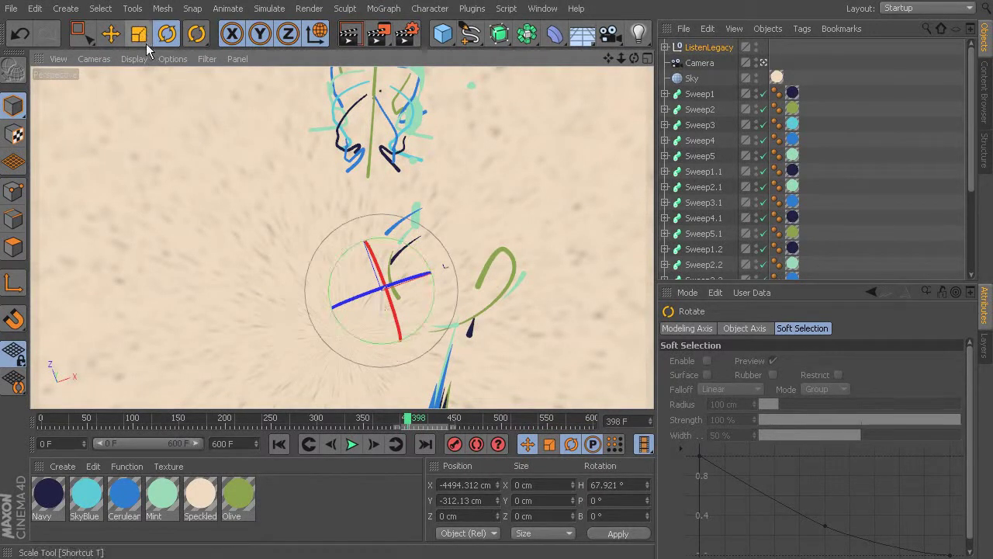
{"action": "left_click", "coordinate": [117, 35]}
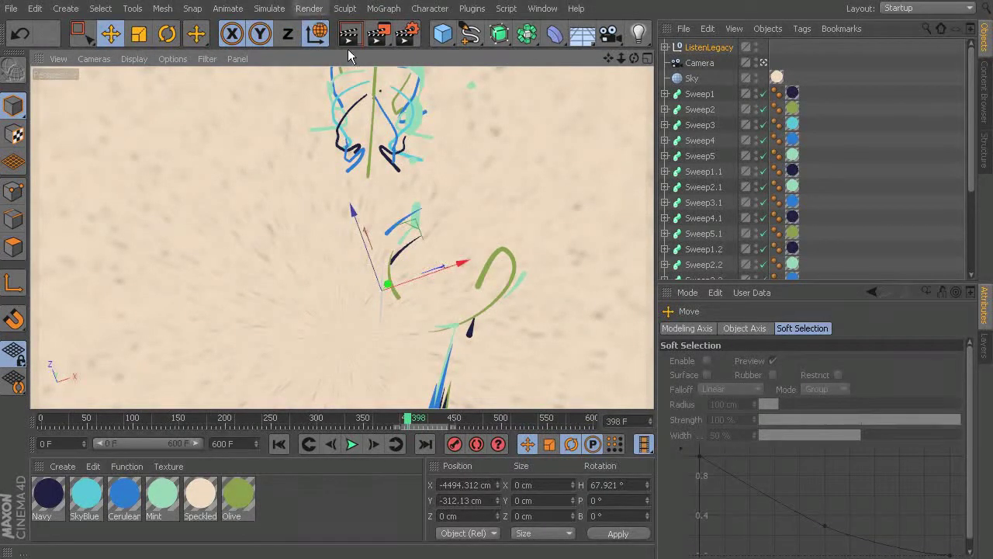
{"action": "left_click", "coordinate": [317, 33]}
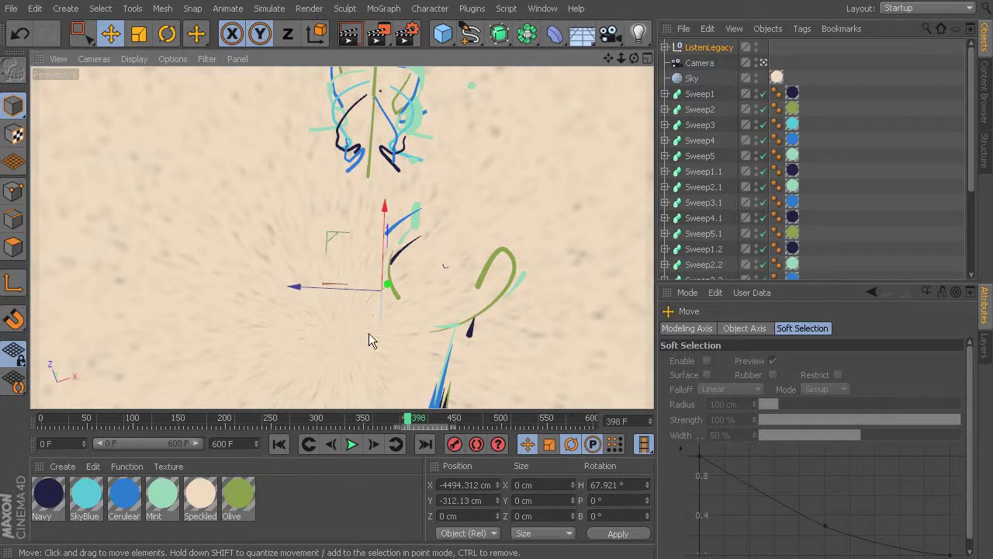
{"action": "left_click_drag", "start_coordinate": [353, 293], "coordinate": [260, 287]}
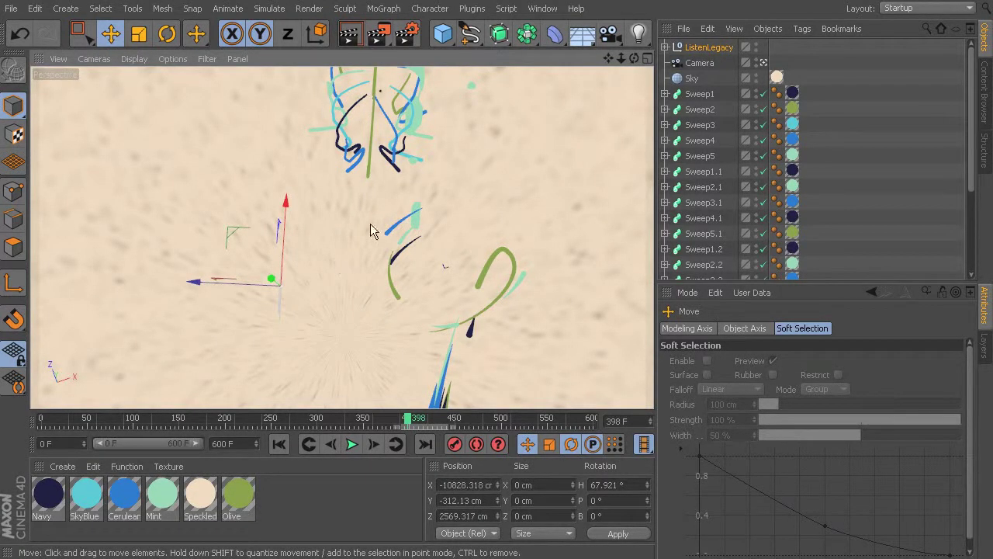
- Go to frame 600 and move ListenLegacy in front of the face to about X -9851, Y 1989, Z 4978 cm
{"action": "left_click_drag", "start_coordinate": [366, 214], "coordinate": [194, 163], "text": "alt"}
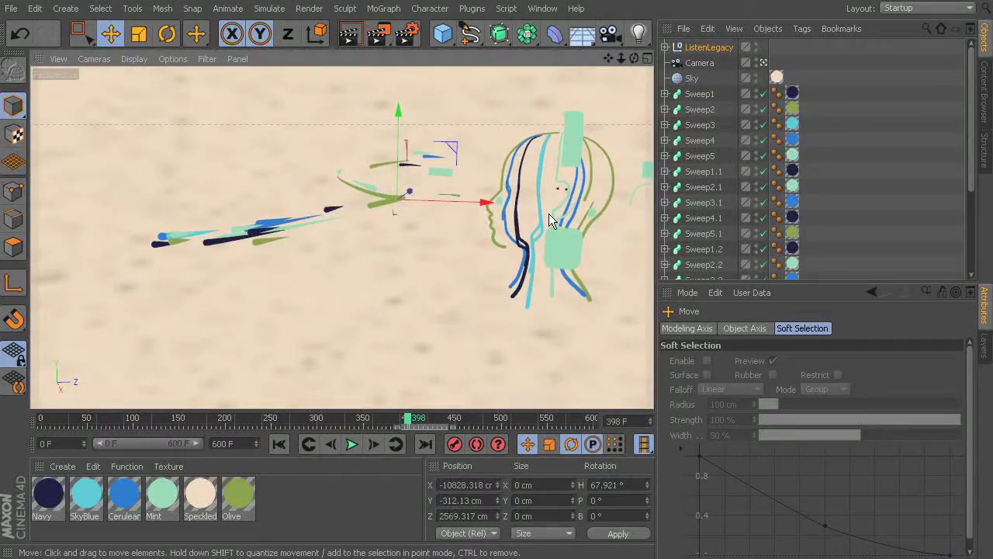
{"action": "left_click_drag", "start_coordinate": [409, 419], "coordinate": [591, 419]}
{"action": "left_click_drag", "start_coordinate": [250, 295], "coordinate": [306, 301]}
{"action": "left_click_drag", "start_coordinate": [233, 235], "coordinate": [221, 145]}
{"action": "left_click_drag", "start_coordinate": [305, 206], "coordinate": [288, 205]}
{"action": "left_click_drag", "start_coordinate": [206, 145], "coordinate": [202, 182]}
- Enlarge the ListenLegacy lettering, reposition it to about X -9416, Y 1579, Z 6052 cm, and deselect it
{"action": "key", "text": "t"}
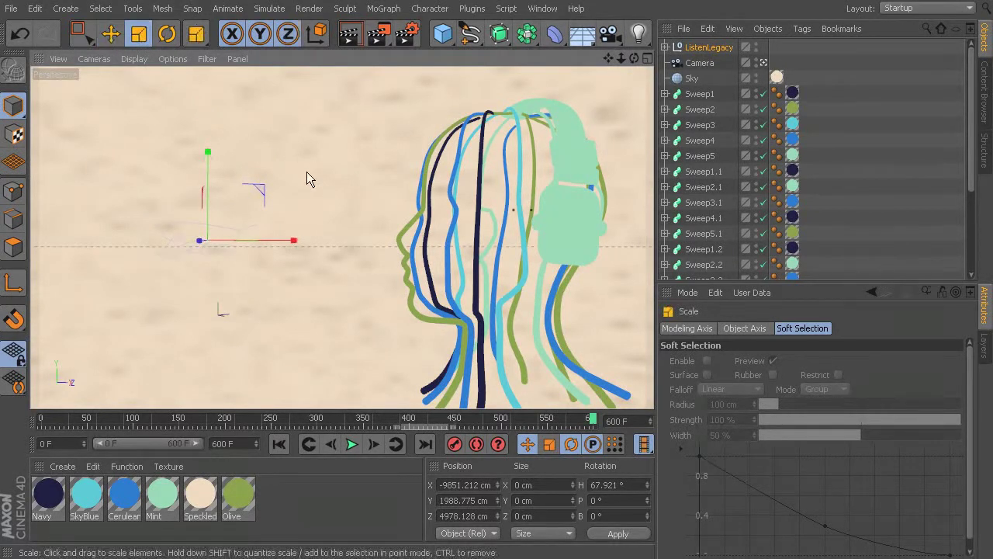
{"action": "left_click_drag", "start_coordinate": [306, 172], "coordinate": [341, 172]}
{"action": "left_click", "coordinate": [111, 34]}
{"action": "left_click", "coordinate": [288, 34]}
{"action": "left_click_drag", "start_coordinate": [275, 246], "coordinate": [304, 248]}
{"action": "left_click_drag", "start_coordinate": [244, 166], "coordinate": [246, 172]}
{"action": "left_click_drag", "start_coordinate": [304, 250], "coordinate": [295, 251]}
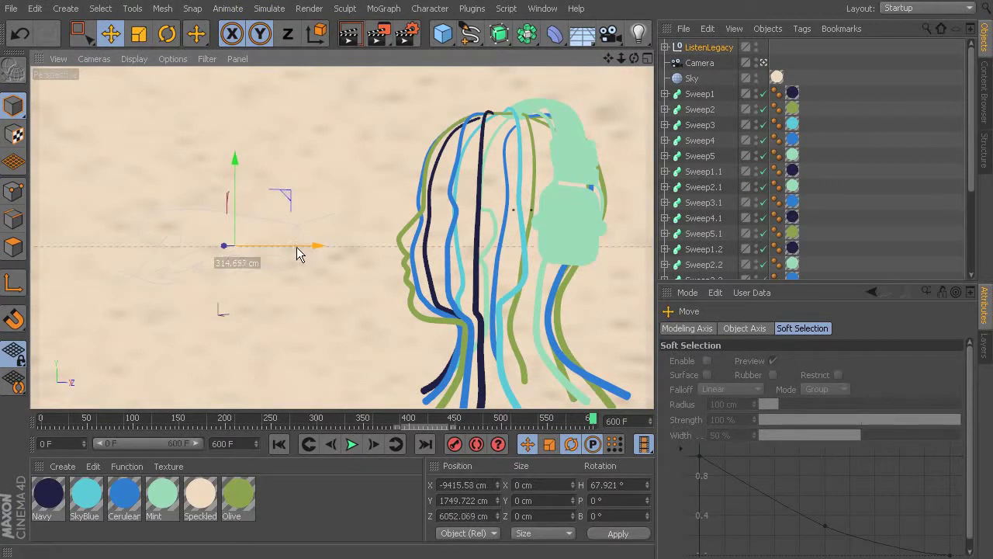
{"action": "left_click_drag", "start_coordinate": [233, 160], "coordinate": [237, 165]}
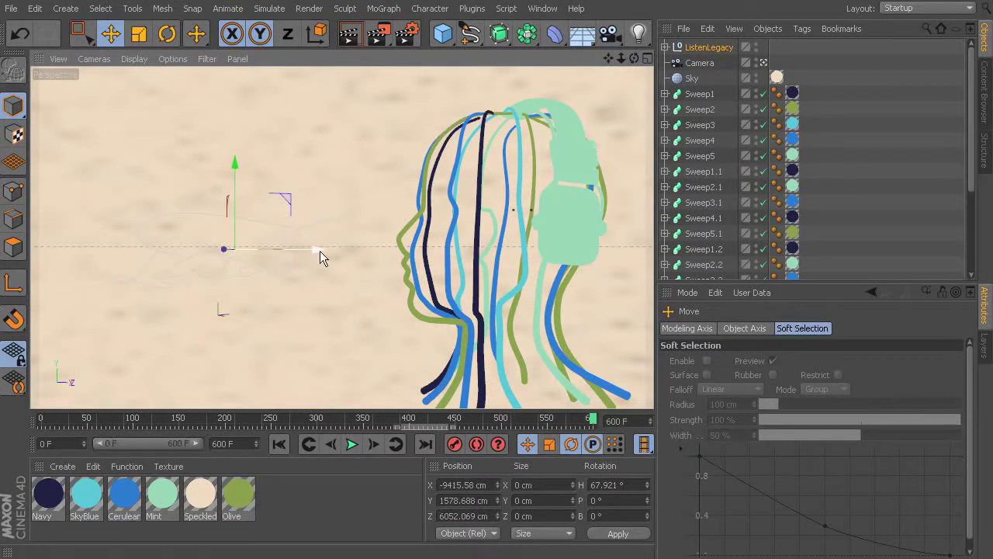
{"action": "left_click", "coordinate": [330, 141]}
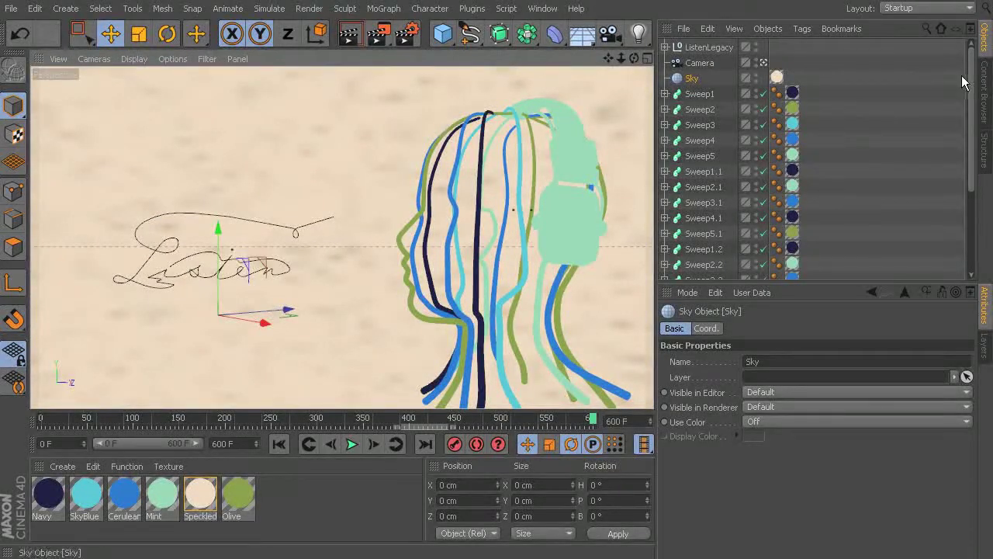
- In point mode, move the end point of the Listen spline's flourish toward the head, to about X 12567 cm
{"action": "left_click", "coordinate": [665, 48]}
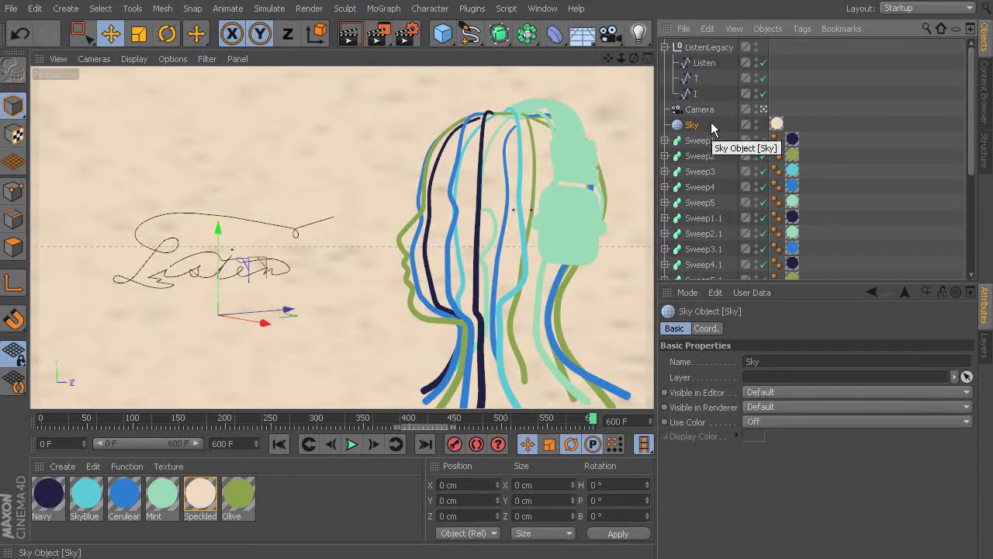
{"action": "left_click", "coordinate": [714, 63]}
{"action": "left_click", "coordinate": [13, 190]}
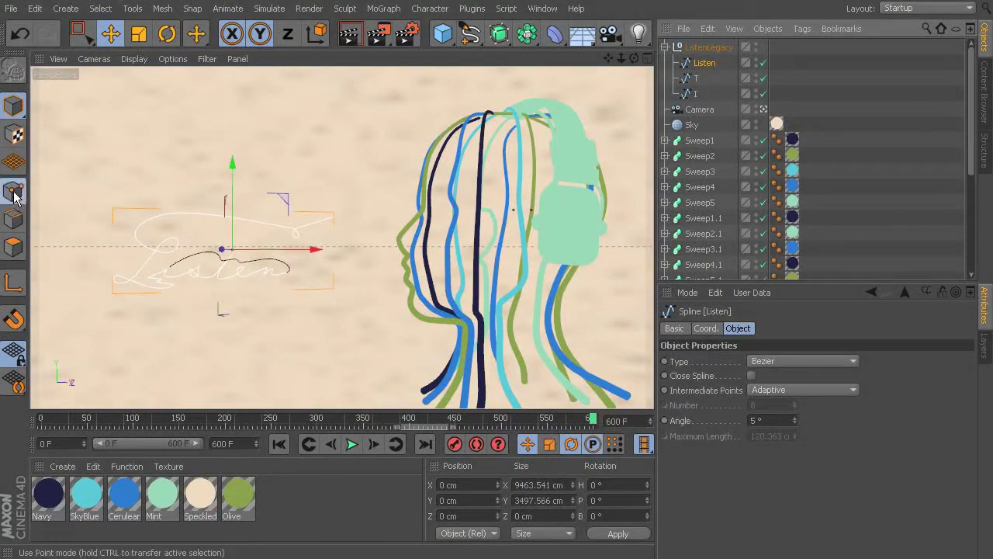
{"action": "left_click", "coordinate": [334, 217]}
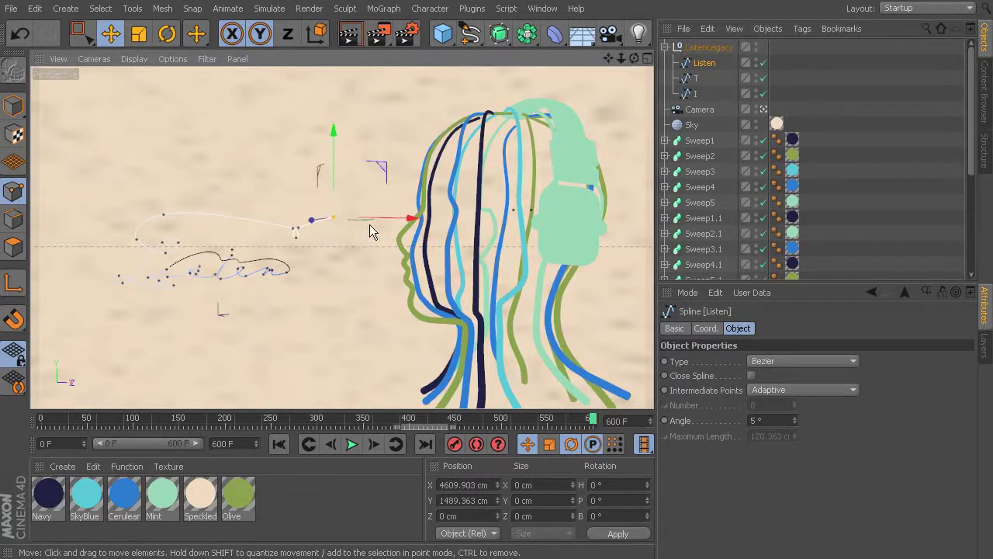
{"action": "left_click_drag", "start_coordinate": [283, 223], "coordinate": [430, 173], "text": "alt"}
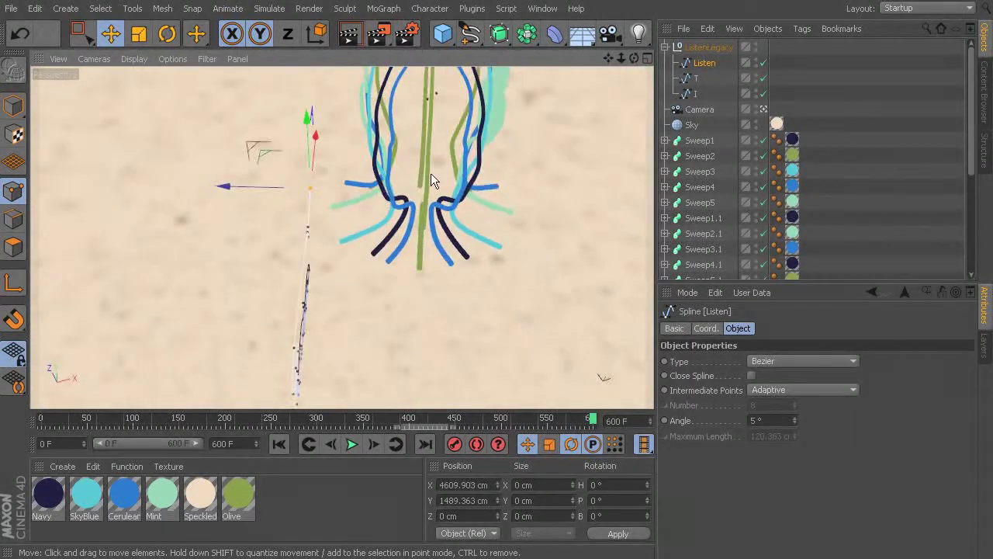
{"action": "mouse_move", "coordinate": [373, 186]}
{"action": "left_mouse_down", "text": "alt"}
{"action": "mouse_move", "coordinate": [412, 151]}
{"action": "mouse_move", "coordinate": [391, 222]}
{"action": "mouse_move", "coordinate": [380, 177]}
{"action": "left_mouse_up", "text": "alt"}
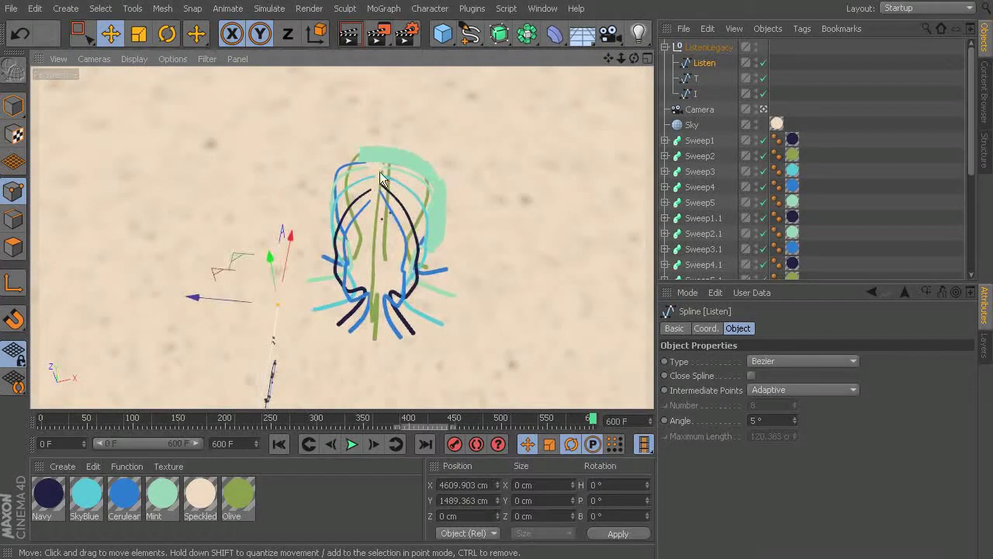
{"action": "left_click_drag", "start_coordinate": [308, 241], "coordinate": [347, 320], "text": "alt"}
{"action": "left_click_drag", "start_coordinate": [295, 201], "coordinate": [294, 68]}
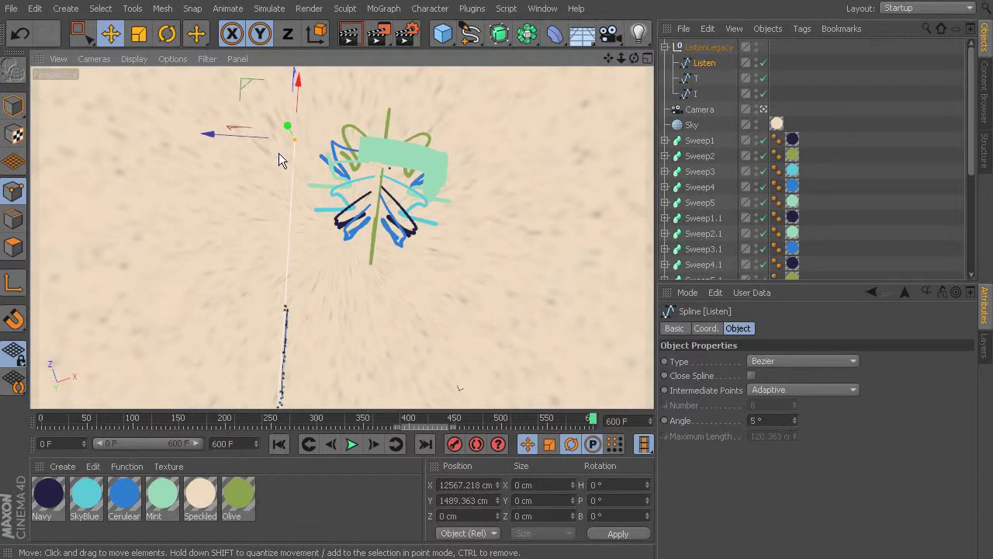
- Reposition the Listen spline's end point at the head to about X 11860, Y 5861, Z -3752 cm
{"action": "left_click_drag", "start_coordinate": [244, 135], "coordinate": [309, 149]}
{"action": "left_click_drag", "start_coordinate": [365, 83], "coordinate": [354, 136]}
{"action": "left_click_drag", "start_coordinate": [354, 137], "coordinate": [298, 293], "text": "alt"}
{"action": "left_click_drag", "start_coordinate": [180, 210], "coordinate": [189, 211]}
{"action": "mouse_move", "coordinate": [154, 253]}
{"action": "left_mouse_down", "text": "alt"}
{"action": "mouse_move", "coordinate": [315, 343]}
{"action": "mouse_move", "coordinate": [388, 132]}
{"action": "mouse_move", "coordinate": [138, 73]}
{"action": "mouse_move", "coordinate": [60, 85]}
{"action": "mouse_move", "coordinate": [241, 170]}
{"action": "mouse_move", "coordinate": [307, 175]}
{"action": "mouse_move", "coordinate": [298, 188]}
{"action": "mouse_move", "coordinate": [336, 236]}
{"action": "mouse_move", "coordinate": [294, 147]}
{"action": "mouse_move", "coordinate": [387, 303]}
{"action": "mouse_move", "coordinate": [175, 336]}
{"action": "mouse_move", "coordinate": [275, 260]}
{"action": "mouse_move", "coordinate": [240, 257]}
{"action": "mouse_move", "coordinate": [330, 361]}
{"action": "mouse_move", "coordinate": [510, 360]}
{"action": "mouse_move", "coordinate": [492, 224]}
{"action": "mouse_move", "coordinate": [344, 305]}
{"action": "mouse_move", "coordinate": [380, 342]}
{"action": "mouse_move", "coordinate": [275, 288]}
{"action": "mouse_move", "coordinate": [147, 170]}
{"action": "mouse_move", "coordinate": [152, 152]}
{"action": "mouse_move", "coordinate": [161, 148]}
{"action": "mouse_move", "coordinate": [263, 254]}
{"action": "left_mouse_up", "text": "alt"}
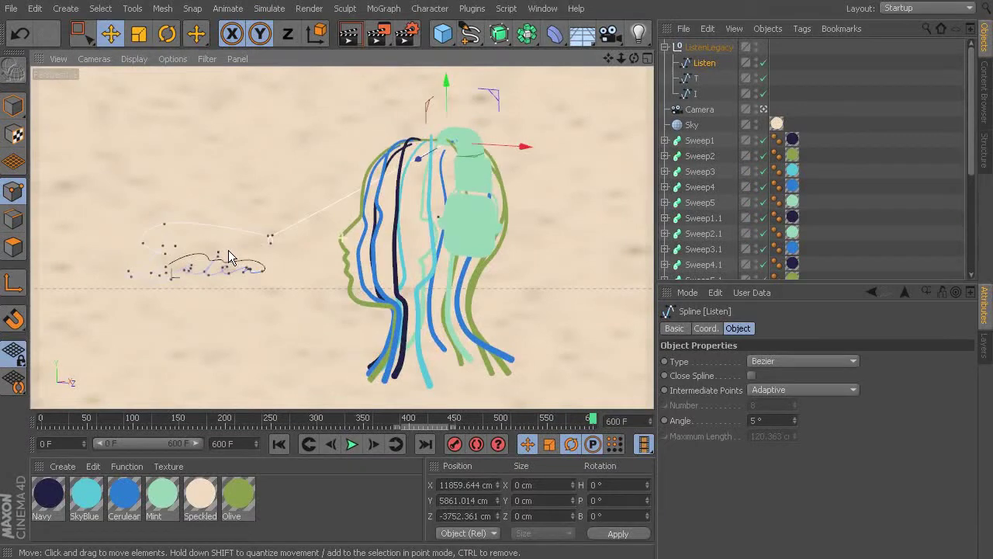
- Pull the flourish's loop point toward the face to about X 5465, Y 3145 cm and apply soft interpolation
{"action": "left_click_drag", "start_coordinate": [339, 177], "coordinate": [218, 191], "text": "alt"}
{"action": "left_click", "coordinate": [220, 304]}
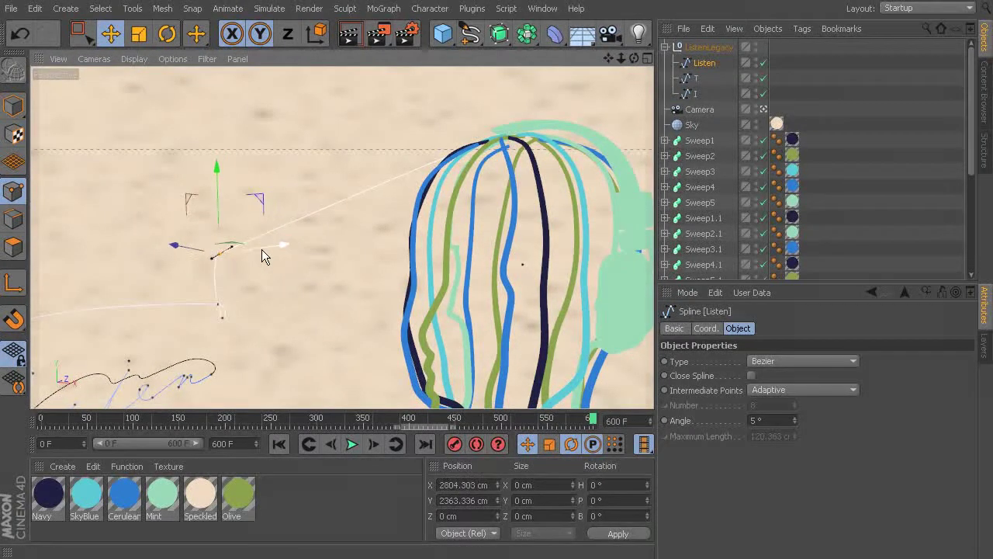
{"action": "key", "text": "ctrl+z"}
{"action": "left_click_drag", "start_coordinate": [245, 315], "coordinate": [236, 247]}
{"action": "left_click_drag", "start_coordinate": [205, 196], "coordinate": [210, 178]}
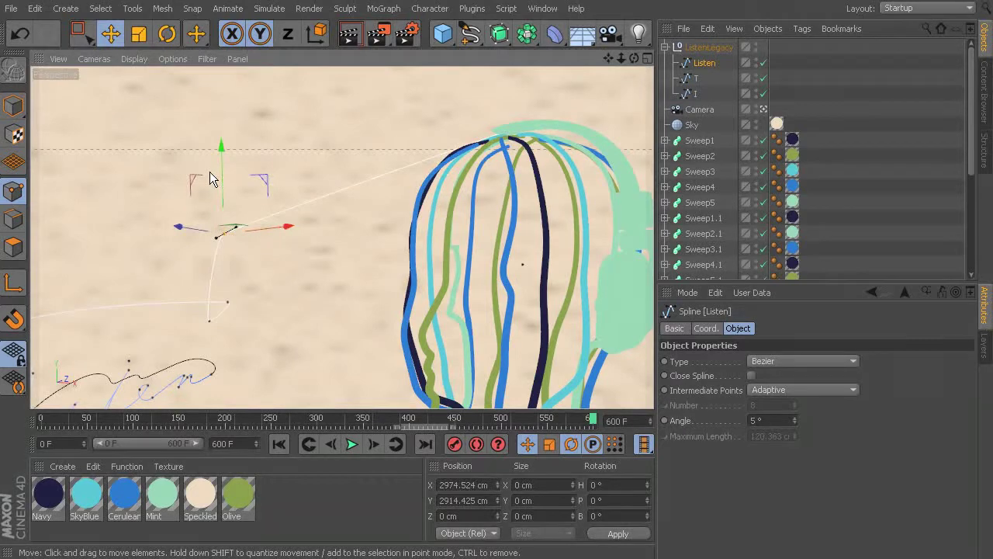
{"action": "left_click_drag", "start_coordinate": [263, 233], "coordinate": [284, 184]}
{"action": "right_click", "coordinate": [399, 124]}
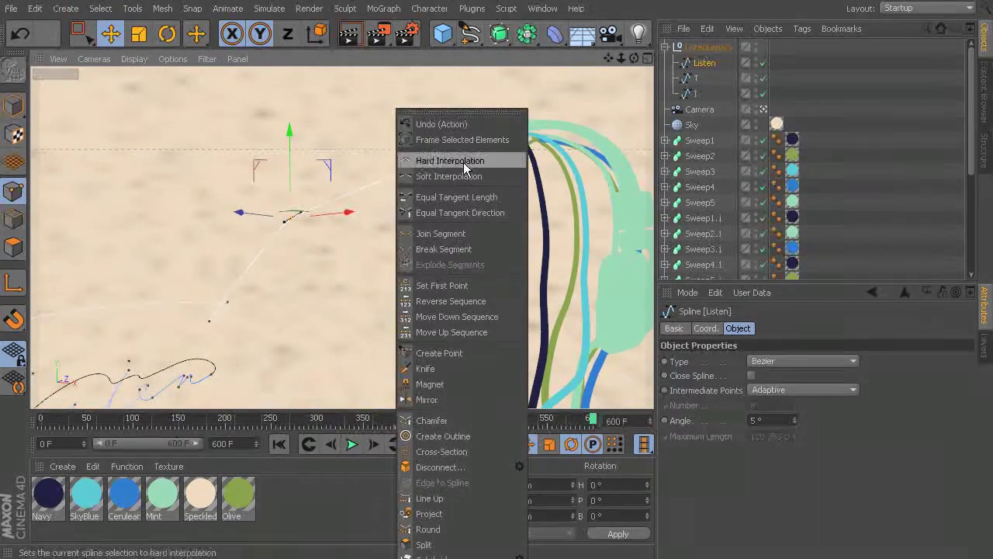
{"action": "left_click", "coordinate": [463, 162]}
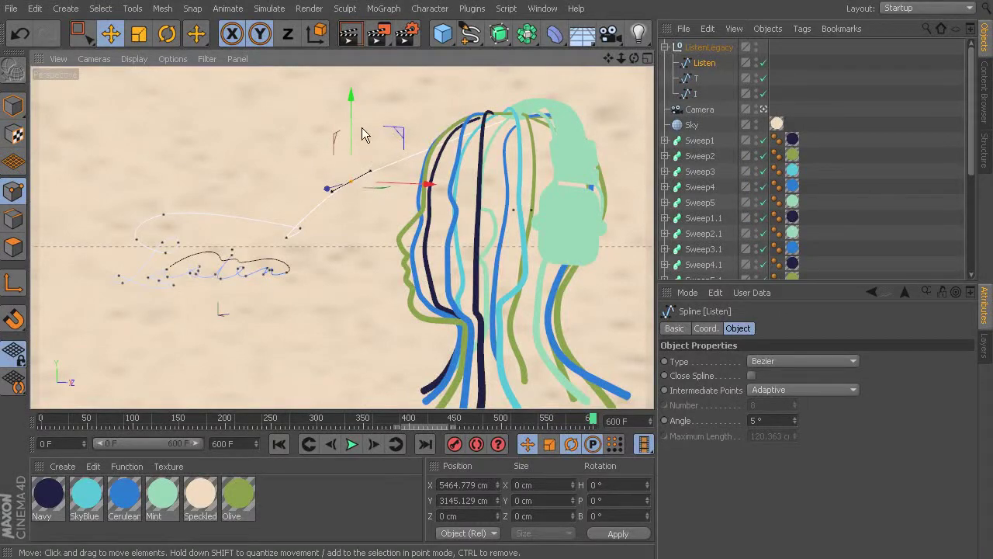
- Leave the scene camera's view and lengthen the tangent handles of the point between the lettering and the head
{"action": "scroll", "coordinate": [364, 135], "scroll_direction": "up", "scroll_amount": 3}
{"action": "scroll", "coordinate": [487, 218], "scroll_direction": "up", "scroll_amount": 2}
{"action": "scroll", "coordinate": [389, 229], "scroll_direction": "down", "scroll_amount": 4}
{"action": "scroll", "coordinate": [588, 292], "scroll_direction": "up", "scroll_amount": 5}
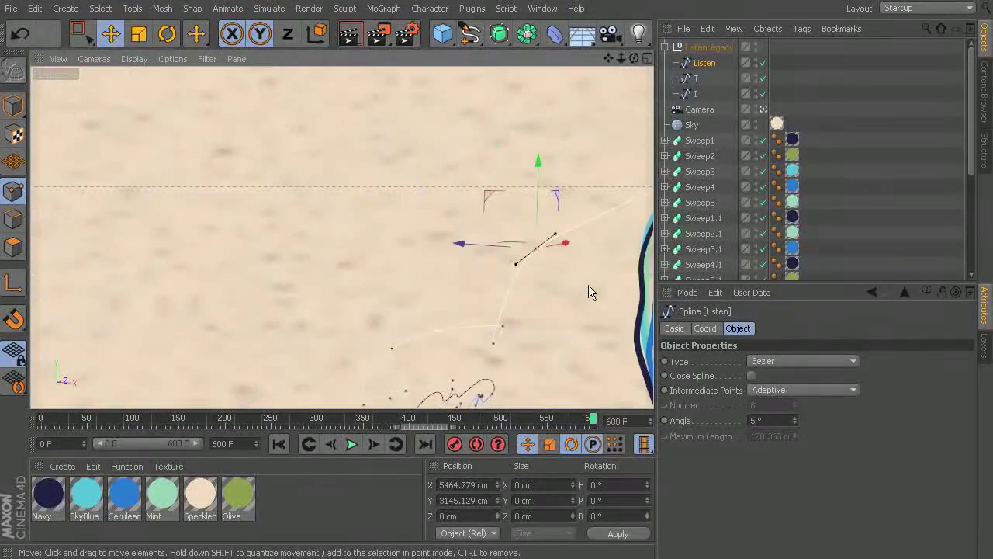
{"action": "middle_click_drag", "start_coordinate": [589, 292], "coordinate": [389, 181], "text": "alt"}
{"action": "left_click_drag", "start_coordinate": [315, 253], "coordinate": [405, 226], "text": "alt"}
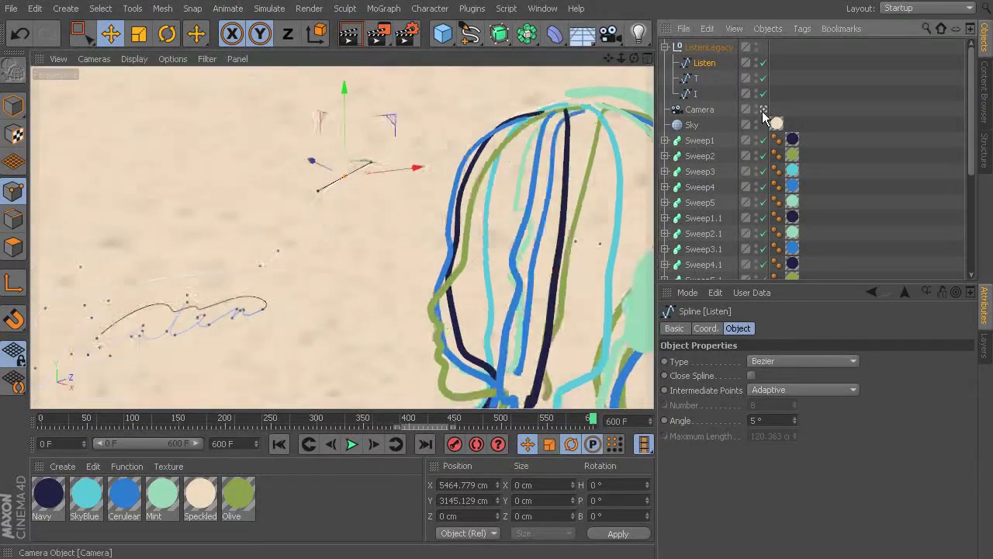
{"action": "left_click", "coordinate": [762, 111]}
{"action": "left_click_drag", "start_coordinate": [567, 174], "coordinate": [54, 200], "text": "alt"}
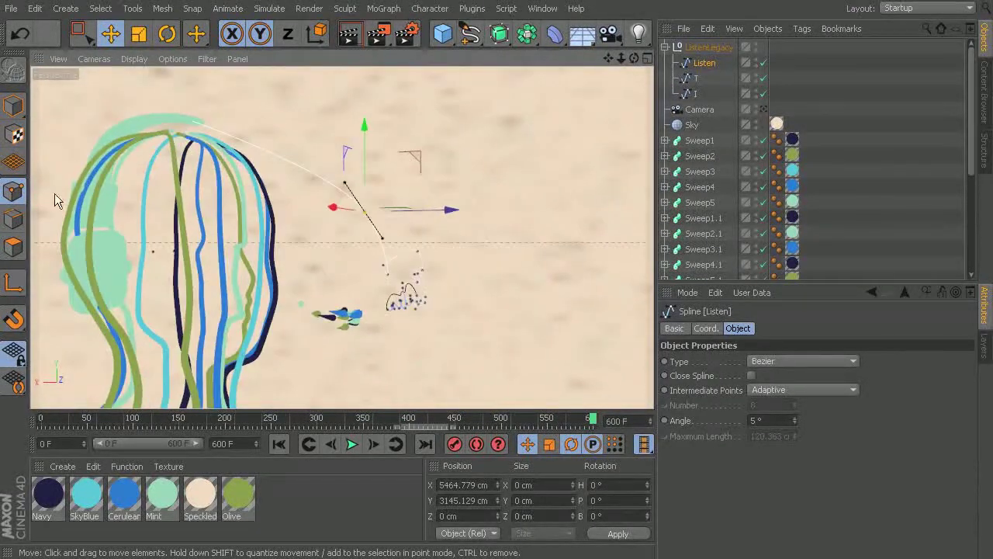
{"action": "left_click_drag", "start_coordinate": [346, 186], "coordinate": [396, 310]}
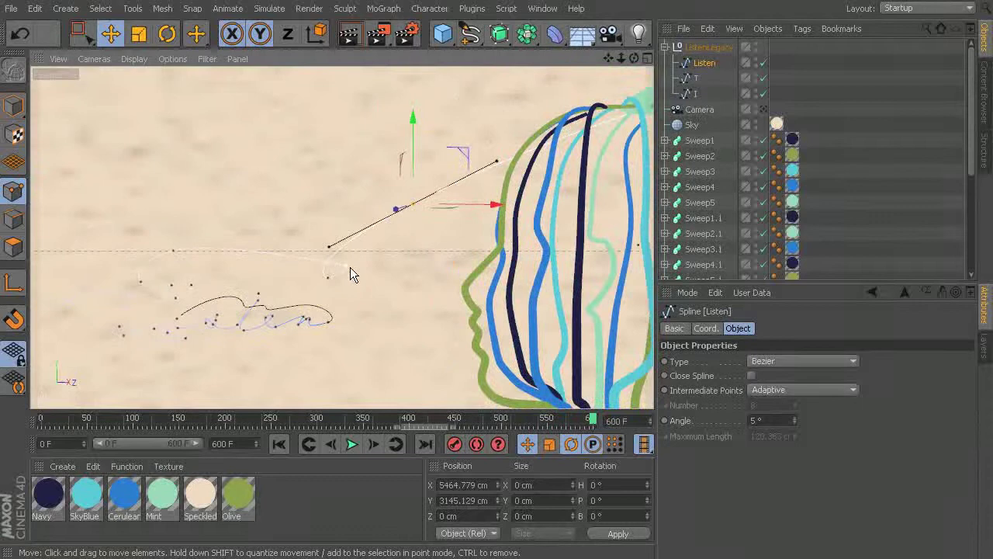
- Try smoothing the two small loop points at the end of the lettering's flourish with soft interpolation
{"action": "right_click", "coordinate": [417, 144]}
{"action": "left_click", "coordinate": [492, 206]}
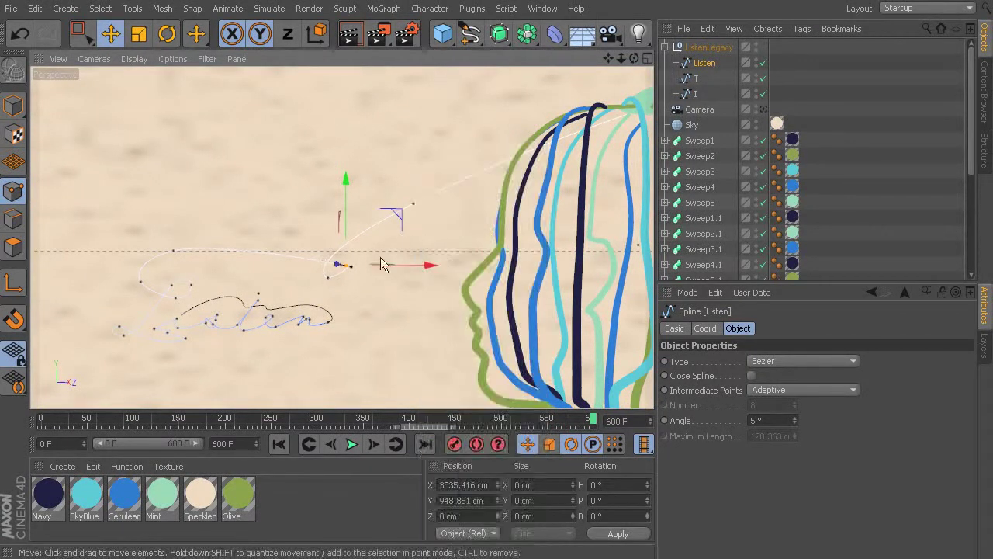
{"action": "right_click", "coordinate": [411, 137]}
{"action": "left_click", "coordinate": [469, 220]}
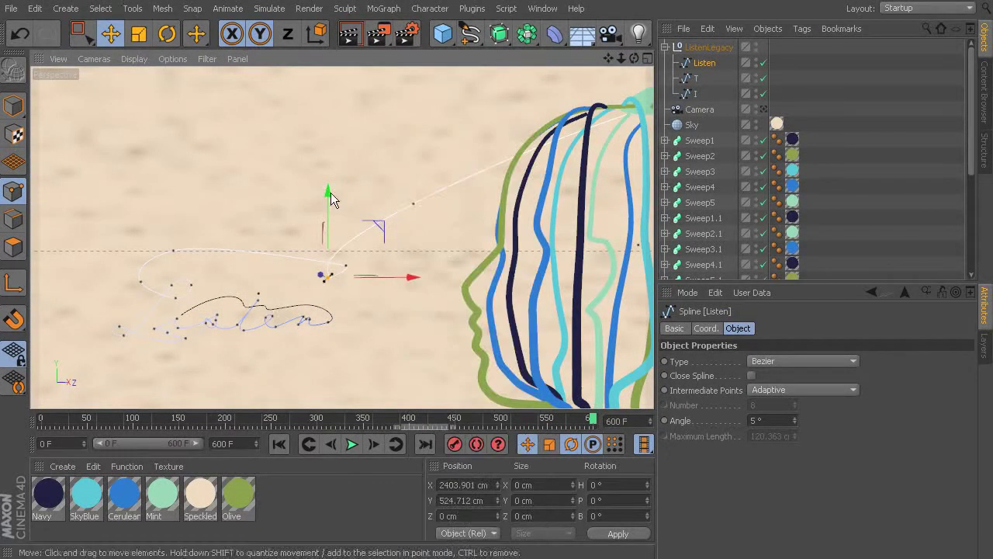
{"action": "left_click", "coordinate": [377, 310]}
- Create a point between the two loop points and move it outward to about X 3259, Y 360 cm
{"action": "mouse_move", "coordinate": [377, 310]}
{"action": "left_mouse_down", "text": "alt"}
{"action": "mouse_move", "coordinate": [360, 286]}
{"action": "mouse_move", "coordinate": [392, 309]}
{"action": "left_mouse_up", "text": "alt"}
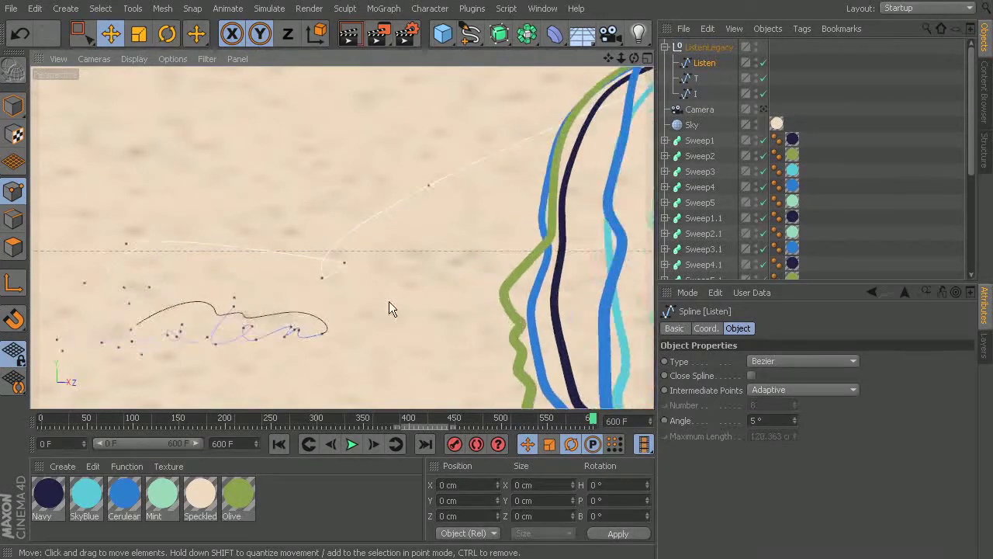
{"action": "left_click_drag", "start_coordinate": [493, 351], "coordinate": [442, 209], "text": "alt"}
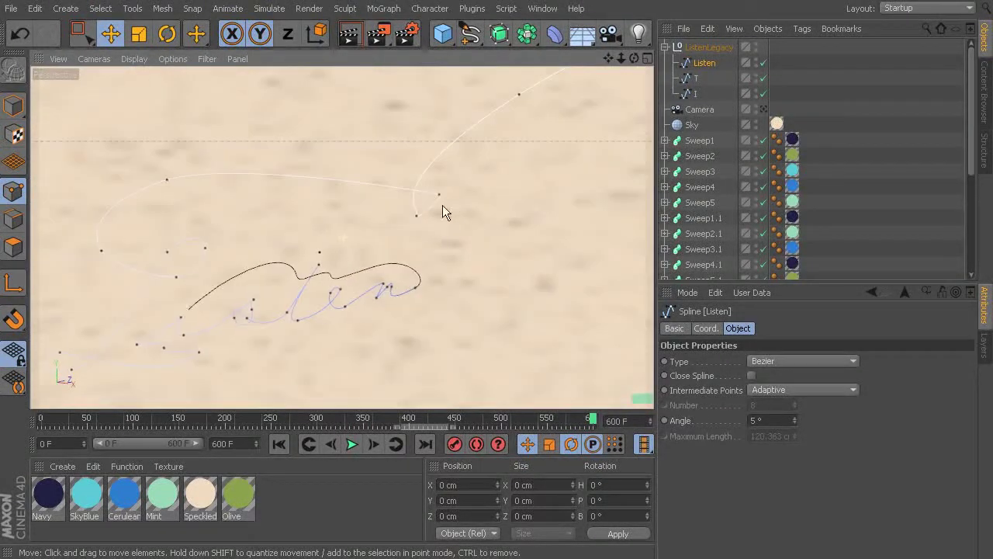
{"action": "right_click", "coordinate": [471, 159]}
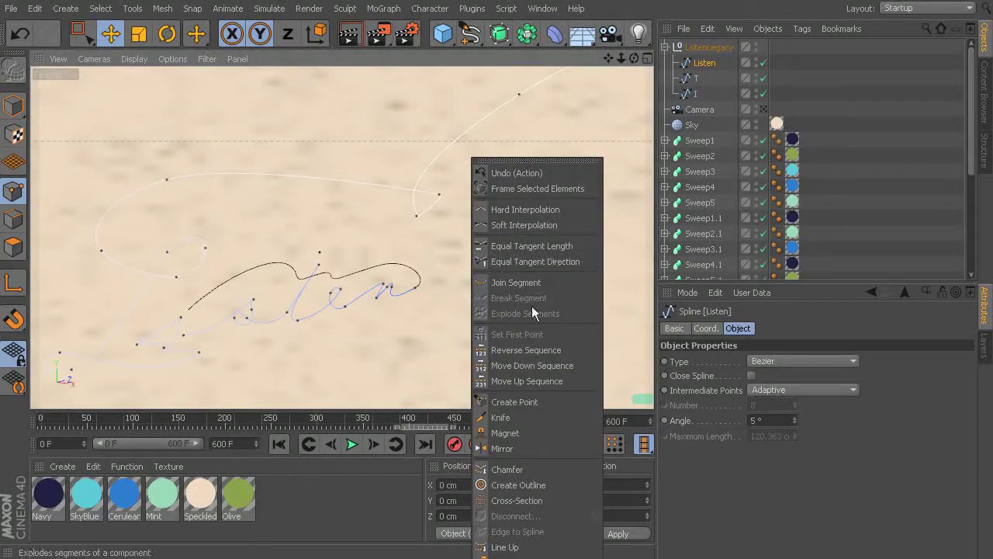
{"action": "left_click", "coordinate": [520, 401]}
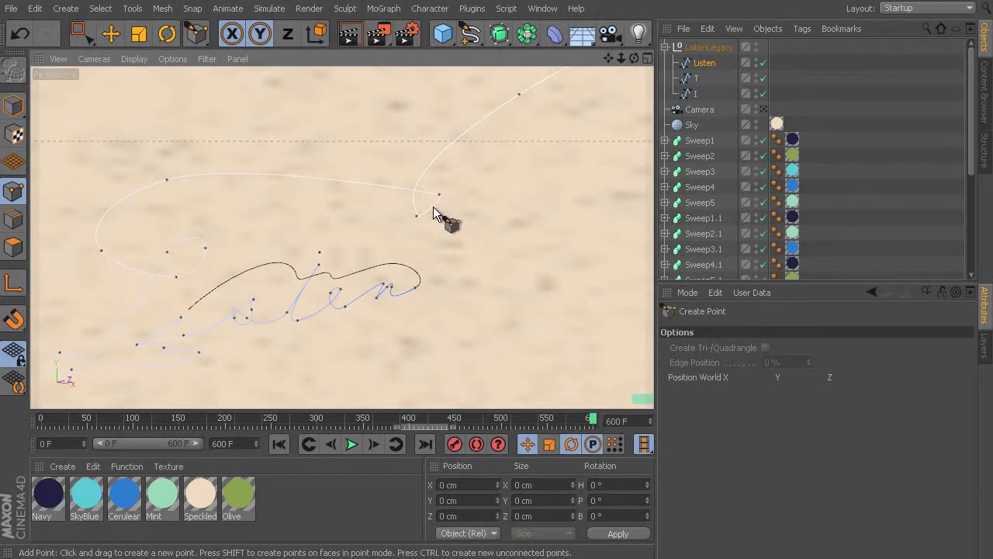
{"action": "left_click", "coordinate": [433, 206]}
{"action": "left_click", "coordinate": [111, 33]}
{"action": "left_click_drag", "start_coordinate": [437, 158], "coordinate": [443, 172]}
{"action": "mouse_move", "coordinate": [469, 217]}
{"action": "left_mouse_down"}
{"action": "mouse_move", "coordinate": [488, 218]}
{"action": "mouse_move", "coordinate": [464, 214]}
{"action": "mouse_move", "coordinate": [468, 235]}
{"action": "left_mouse_up"}
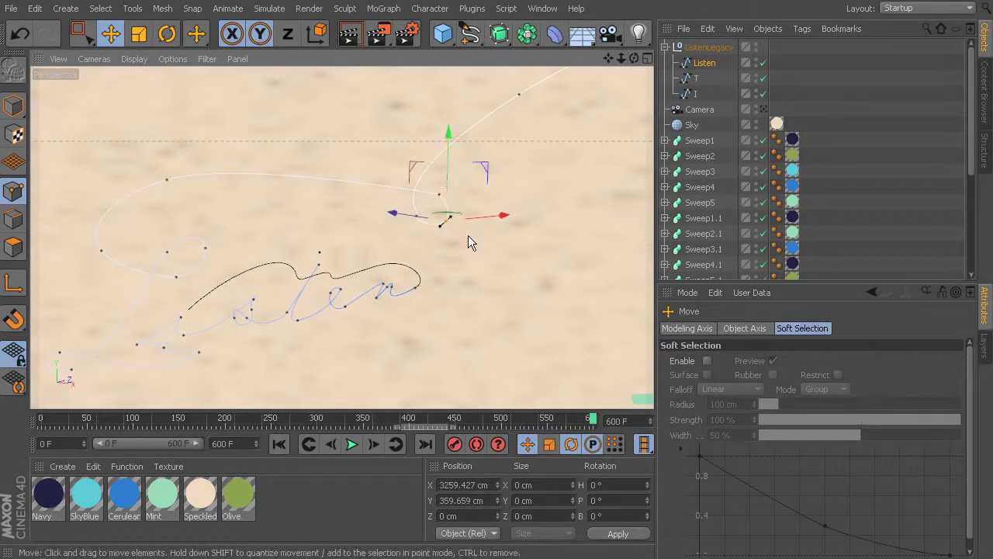
- Try soft interpolation on the loop points on either side of the new point, ending with nothing selected
{"action": "left_click_drag", "start_coordinate": [440, 204], "coordinate": [514, 178]}
{"action": "right_click", "coordinate": [531, 139]}
{"action": "left_click", "coordinate": [557, 205]}
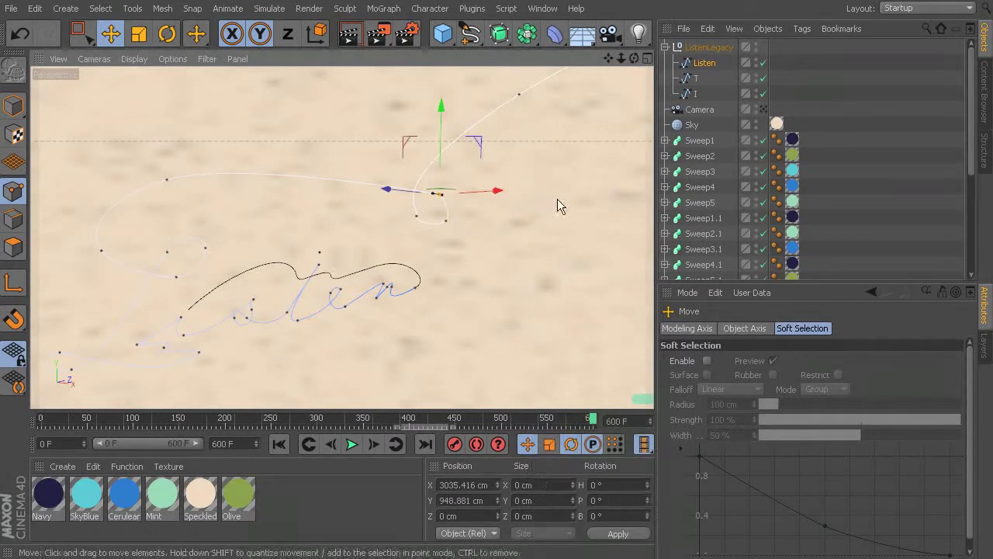
{"action": "left_click_drag", "start_coordinate": [420, 222], "coordinate": [399, 241]}
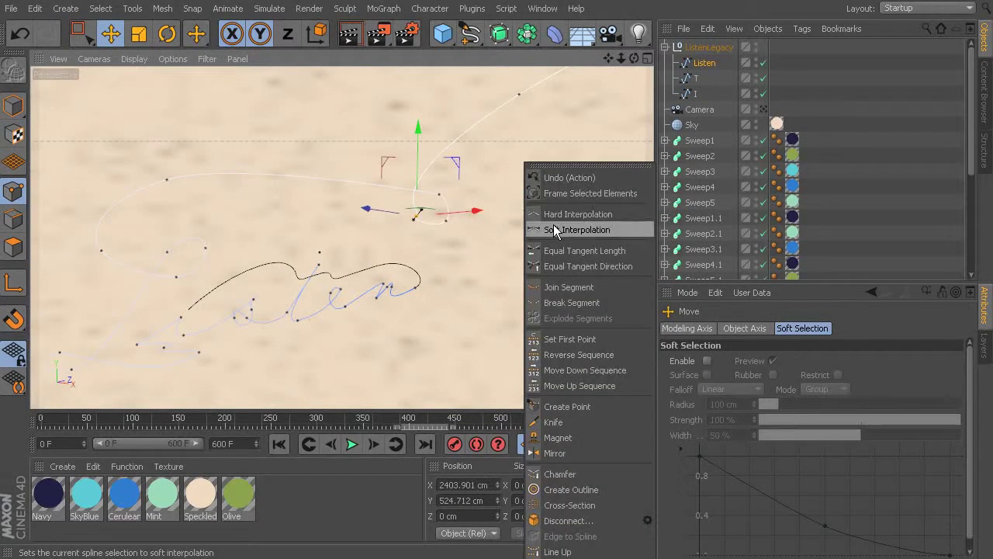
{"action": "left_click", "coordinate": [559, 228]}
{"action": "left_click", "coordinate": [478, 208]}
- Delete the two loop points on either side of the newly created point in the Listen spline
{"action": "scroll", "coordinate": [445, 200], "scroll_direction": "up", "scroll_amount": 1}
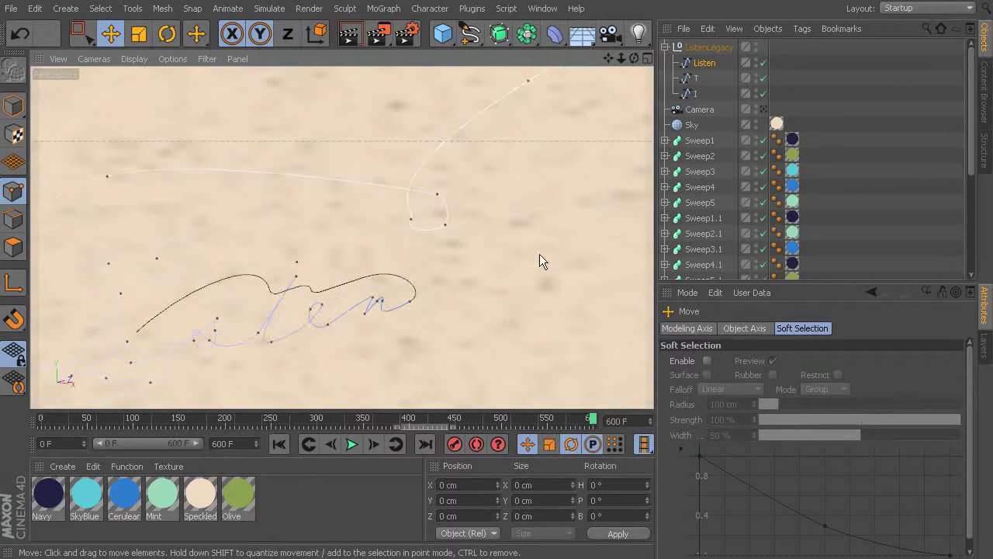
{"action": "mouse_move", "coordinate": [502, 230]}
{"action": "left_mouse_down", "text": "alt"}
{"action": "mouse_move", "coordinate": [520, 228]}
{"action": "mouse_move", "coordinate": [536, 195]}
{"action": "mouse_move", "coordinate": [388, 215]}
{"action": "mouse_move", "coordinate": [397, 207]}
{"action": "mouse_move", "coordinate": [384, 206]}
{"action": "left_mouse_up", "text": "alt"}
{"action": "left_click_drag", "start_coordinate": [52, 245], "coordinate": [567, 208], "text": "alt"}
{"action": "left_click", "coordinate": [572, 205]}
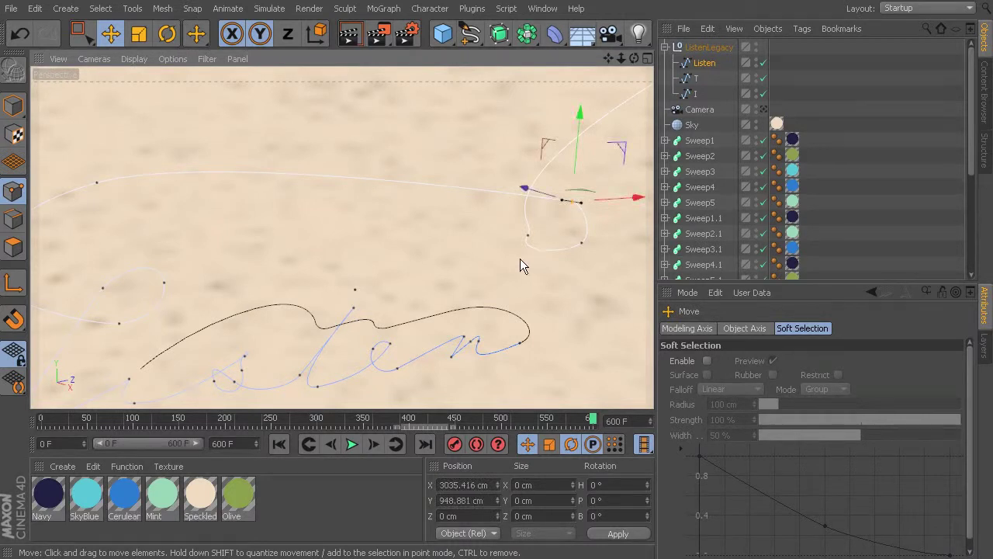
{"action": "key", "text": "Delete"}
{"action": "left_click", "coordinate": [531, 235]}
{"action": "key", "text": "Delete"}
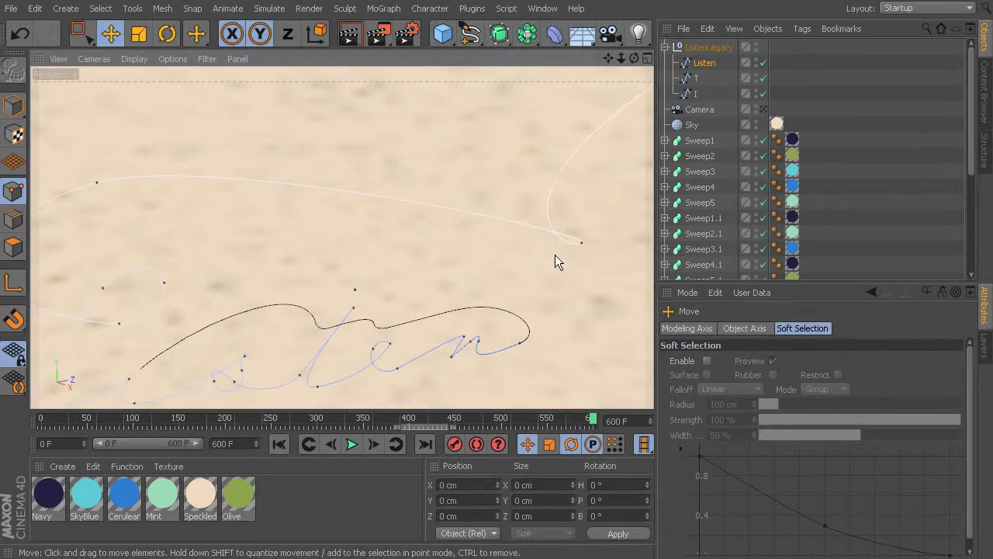
- Adjust the remaining loop point's tangent handles to round out the turn in the flourish
{"action": "left_click", "coordinate": [579, 245]}
{"action": "left_click_drag", "start_coordinate": [593, 237], "coordinate": [477, 216]}
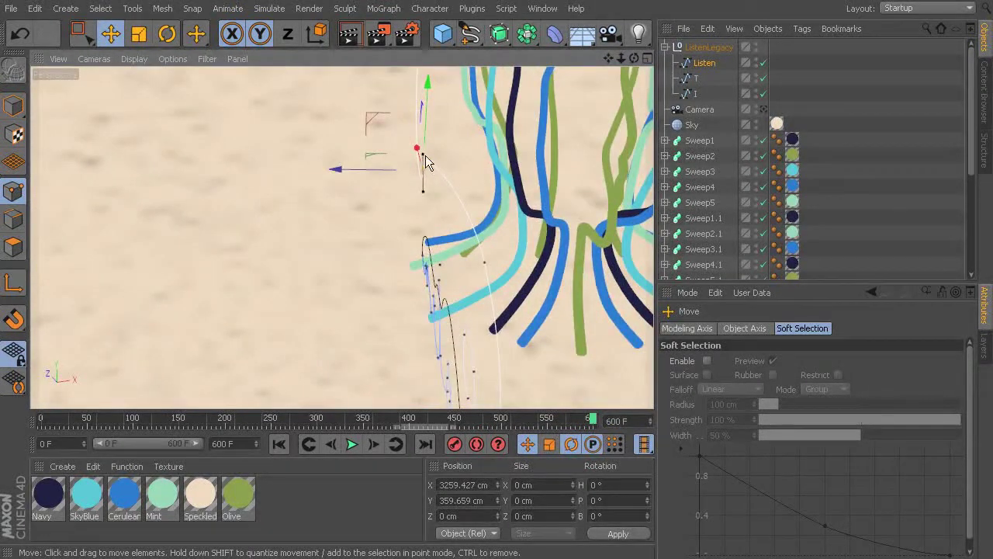
{"action": "left_click_drag", "start_coordinate": [467, 145], "coordinate": [399, 208], "text": "alt"}
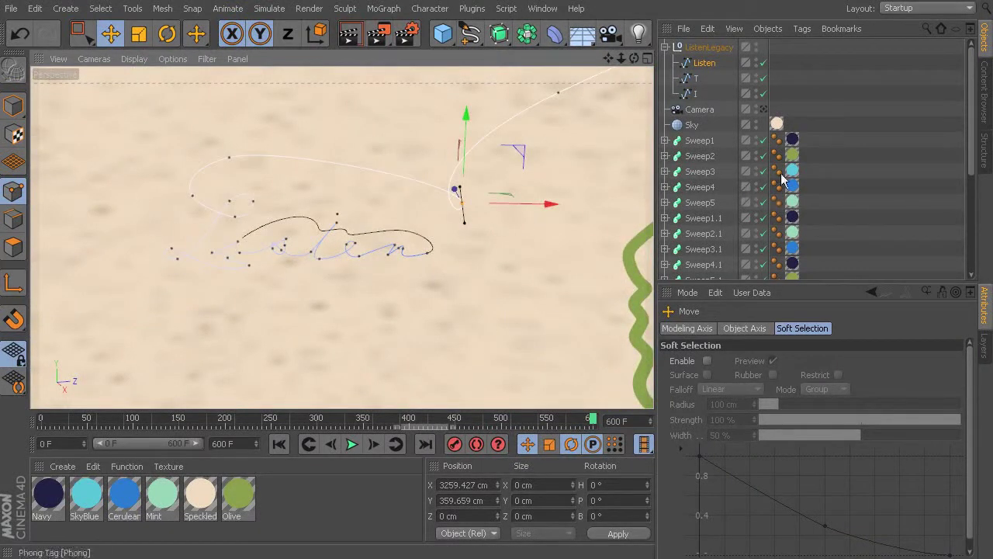
- Return to the scene camera, move the point before the head to about X 6323, Y 4322 cm, and flatten its tangent
{"action": "left_click", "coordinate": [764, 109]}
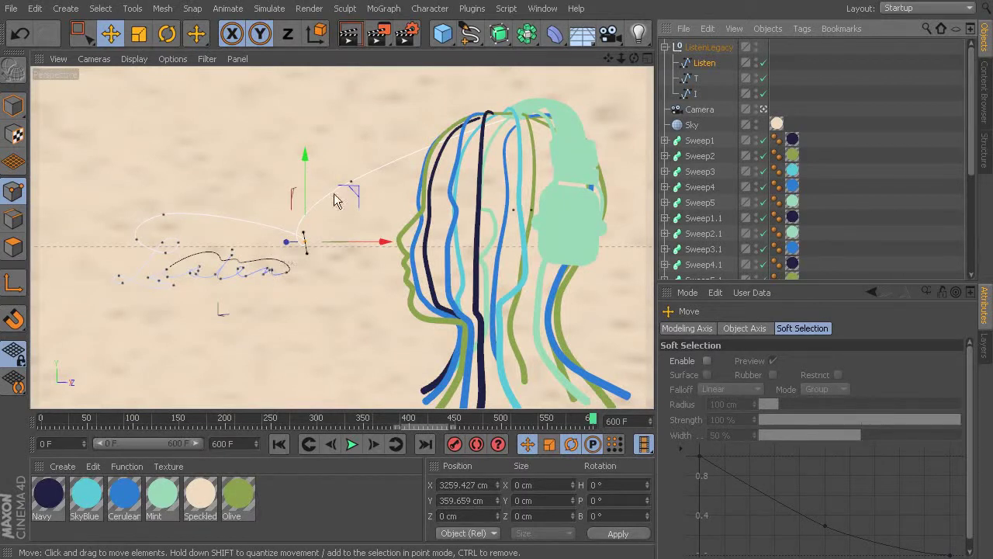
{"action": "left_click_drag", "start_coordinate": [352, 181], "coordinate": [353, 98]}
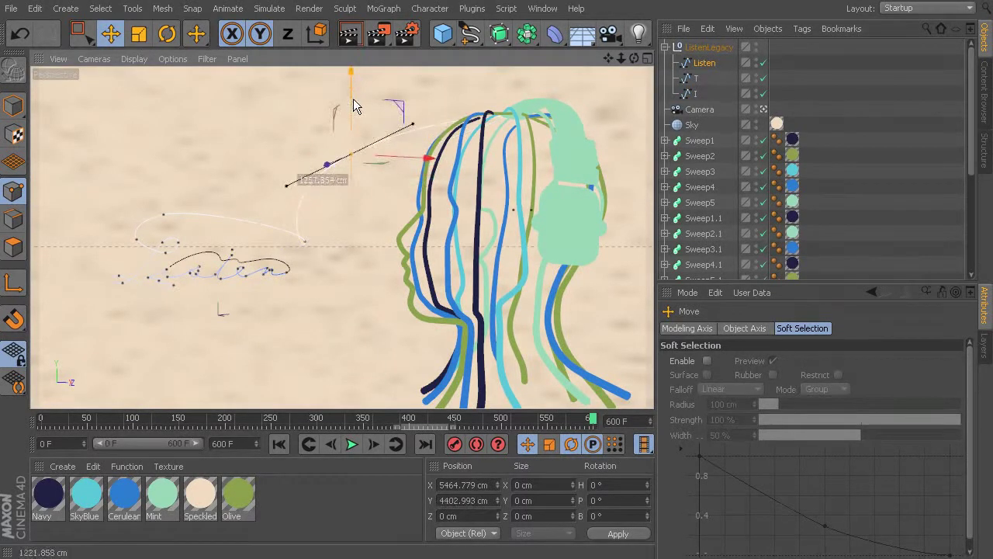
{"action": "left_click_drag", "start_coordinate": [394, 155], "coordinate": [414, 148]}
{"action": "mouse_move", "coordinate": [376, 114]}
{"action": "left_mouse_down"}
{"action": "mouse_move", "coordinate": [359, 86]}
{"action": "mouse_move", "coordinate": [362, 108]}
{"action": "left_mouse_up"}
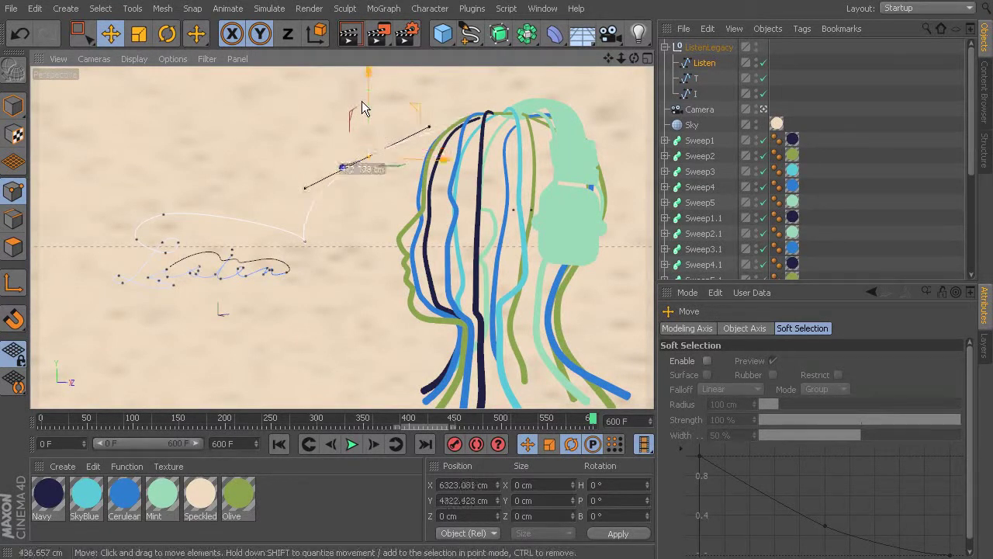
{"action": "left_click_drag", "start_coordinate": [429, 127], "coordinate": [233, 221]}
{"action": "left_click_drag", "start_coordinate": [320, 226], "coordinate": [316, 210], "text": "alt"}
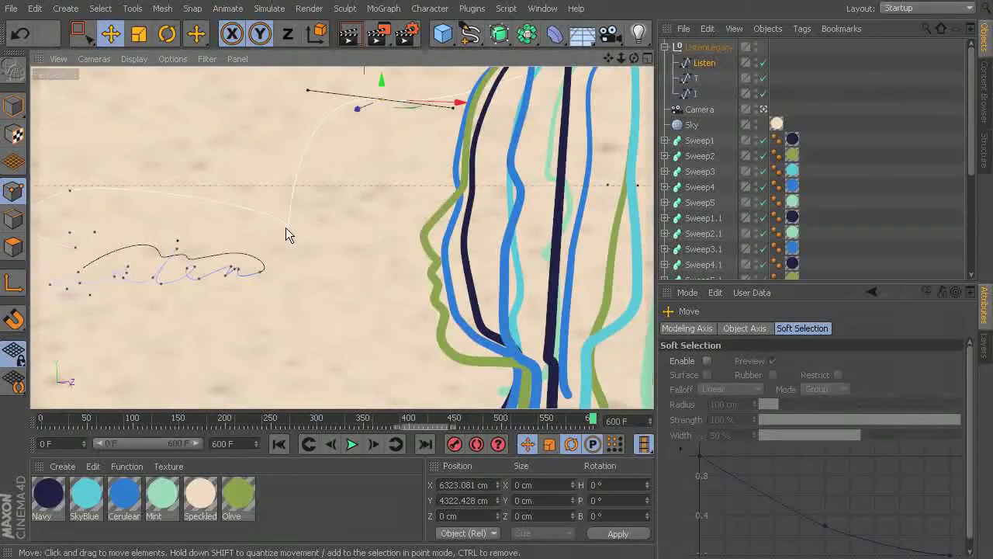
- Angle the loop point's tangent handles diagonally to refine the turn, and restore the camera framing at frame 600
{"action": "left_click", "coordinate": [285, 226]}
{"action": "left_click_drag", "start_coordinate": [256, 243], "coordinate": [300, 207], "text": "alt"}
{"action": "left_click_drag", "start_coordinate": [260, 253], "coordinate": [204, 228], "text": "alt"}
{"action": "left_click_drag", "start_coordinate": [70, 238], "coordinate": [233, 237], "text": "alt"}
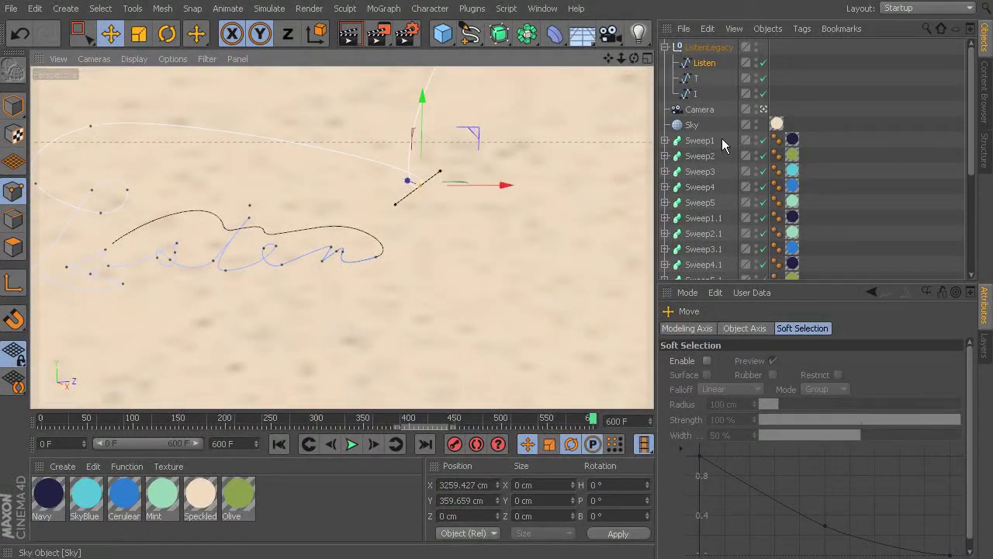
{"action": "mouse_move", "coordinate": [599, 425]}
{"action": "left_mouse_down"}
{"action": "mouse_move", "coordinate": [257, 405]}
{"action": "mouse_move", "coordinate": [599, 428]}
{"action": "mouse_move", "coordinate": [652, 423]}
{"action": "left_mouse_up"}
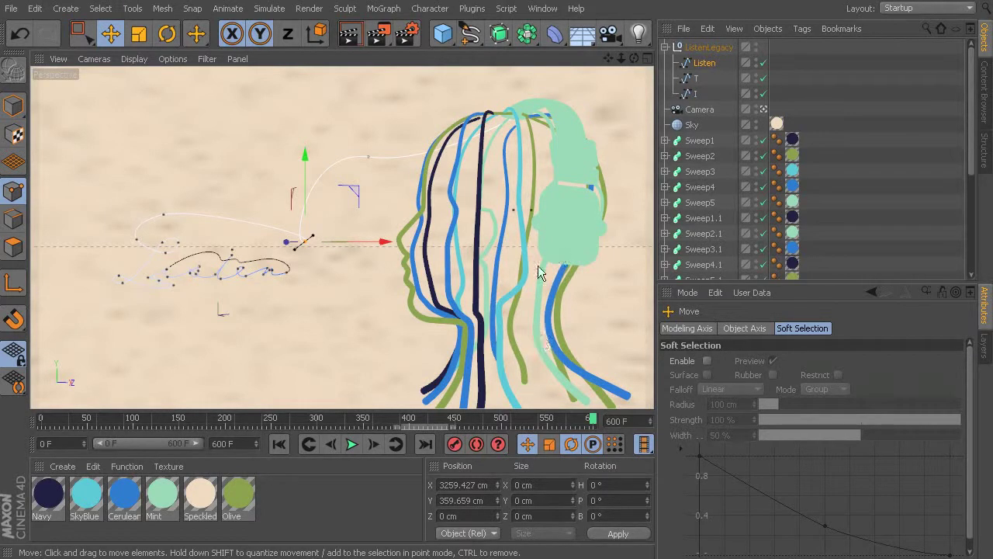
- Move the ListenLegacy null with its splines into the null that holds the headphones and the head sweeps
{"action": "left_click_drag", "start_coordinate": [596, 423], "coordinate": [686, 375]}
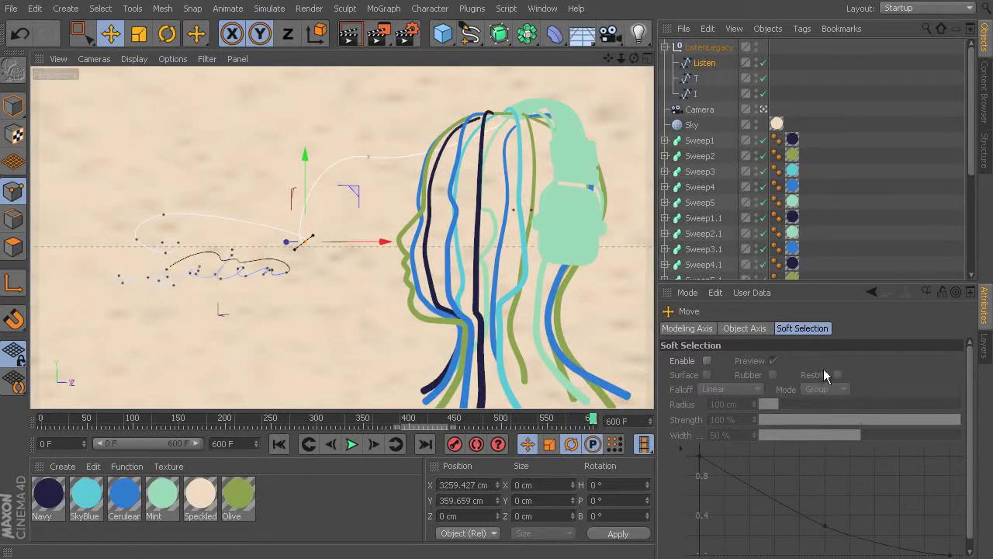
{"action": "left_click", "coordinate": [712, 47]}
{"action": "left_click_drag", "start_coordinate": [434, 225], "coordinate": [649, 216], "text": "alt"}
{"action": "left_click_drag", "start_coordinate": [187, 209], "coordinate": [40, 172], "text": "alt"}
{"action": "left_click_drag", "start_coordinate": [507, 191], "coordinate": [455, 186], "text": "alt"}
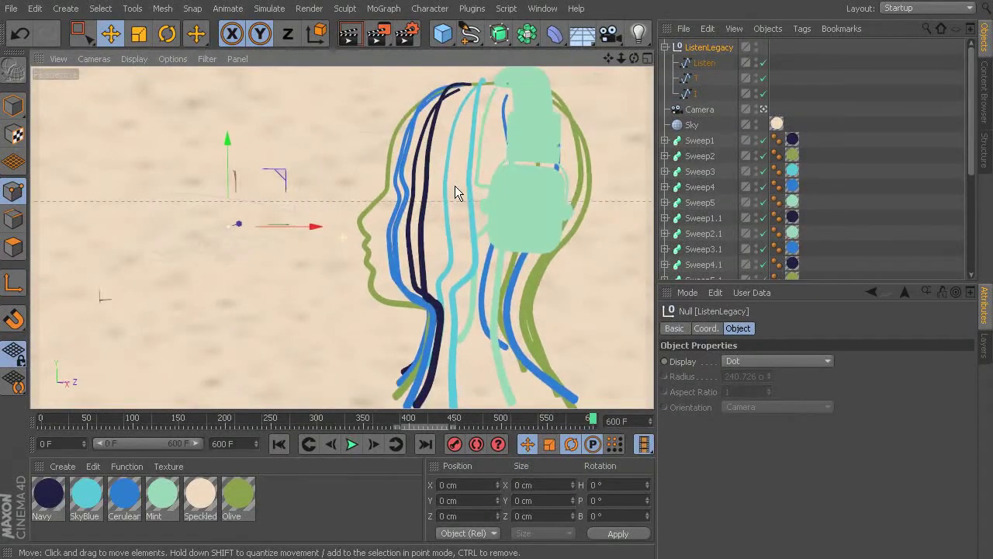
{"action": "left_click_drag", "start_coordinate": [587, 411], "coordinate": [683, 448], "text": "alt"}
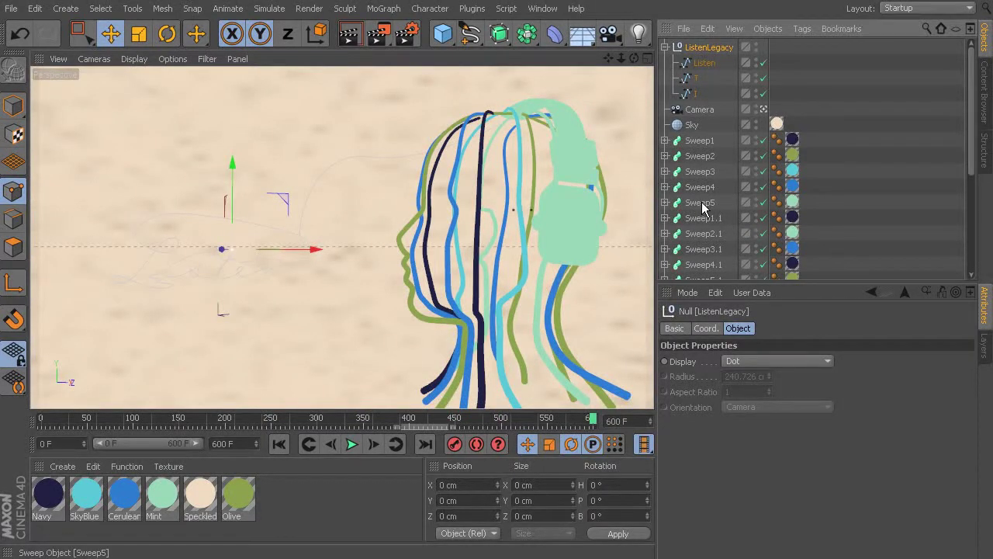
{"action": "left_click", "coordinate": [666, 47]}
{"action": "scroll", "coordinate": [707, 267], "scroll_direction": "down", "scroll_amount": 5}
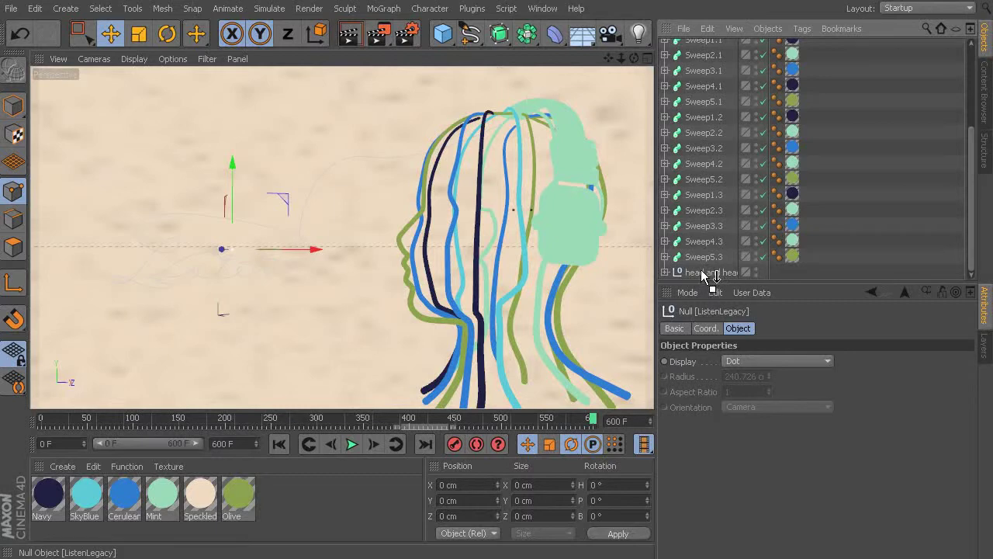
{"action": "left_click_drag", "start_coordinate": [706, 273], "coordinate": [707, 274]}
{"action": "scroll", "coordinate": [739, 268], "scroll_direction": "down", "scroll_amount": 5}
{"action": "scroll", "coordinate": [744, 217], "scroll_direction": "up", "scroll_amount": 2}
- Play and scrub the animation to check how the ListenLegacy splines move with the head, ending at frame 600
{"action": "left_click_drag", "start_coordinate": [593, 419], "coordinate": [350, 420]}
{"action": "left_click", "coordinate": [353, 443]}
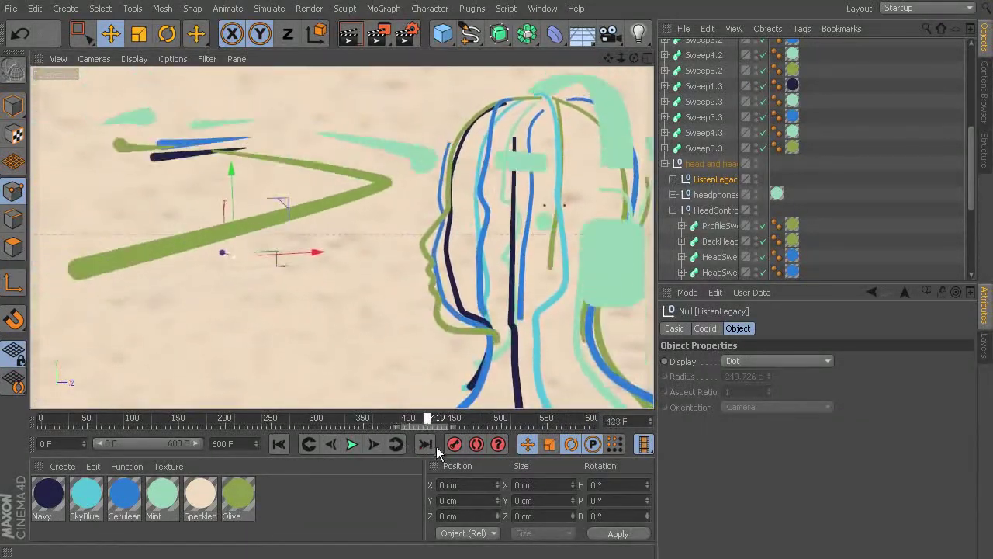
{"action": "left_click", "coordinate": [408, 419]}
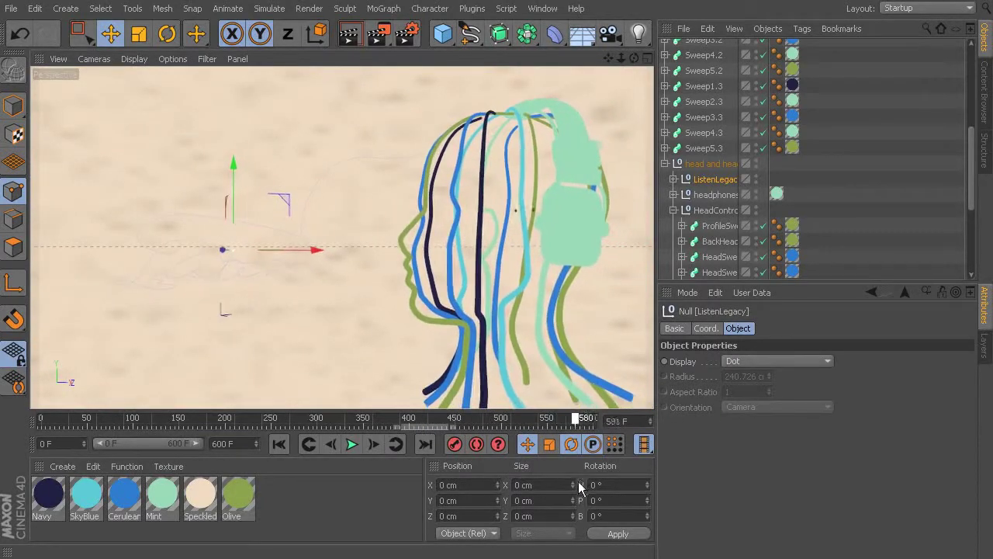
{"action": "left_click_drag", "start_coordinate": [524, 421], "coordinate": [676, 494]}
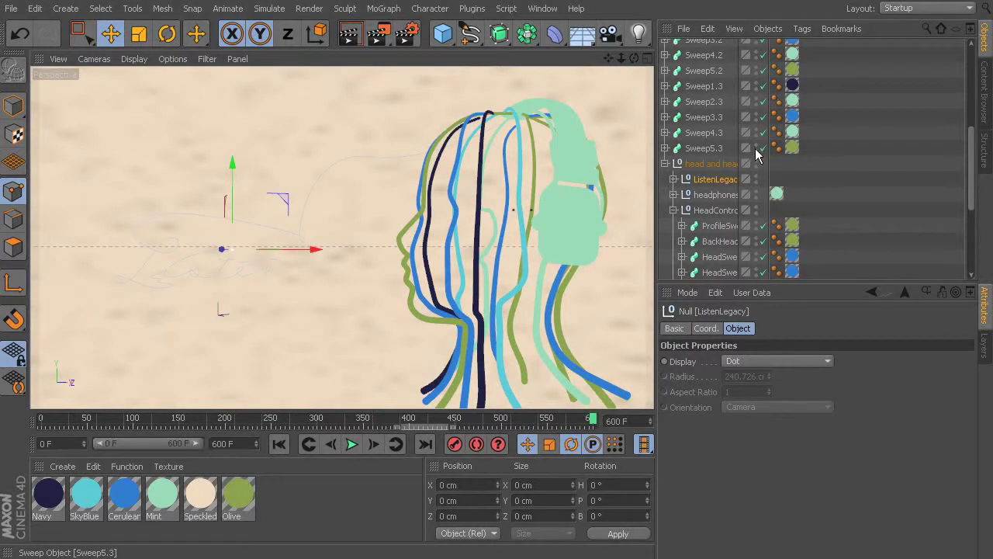
- Duplicate the mint HeadSweep3 sweep out of the head controller, placing the copy directly below ListenLegacy in the same parent null
{"action": "left_click", "coordinate": [720, 225]}
{"action": "scroll", "coordinate": [863, 247], "scroll_direction": "down", "scroll_amount": 5}
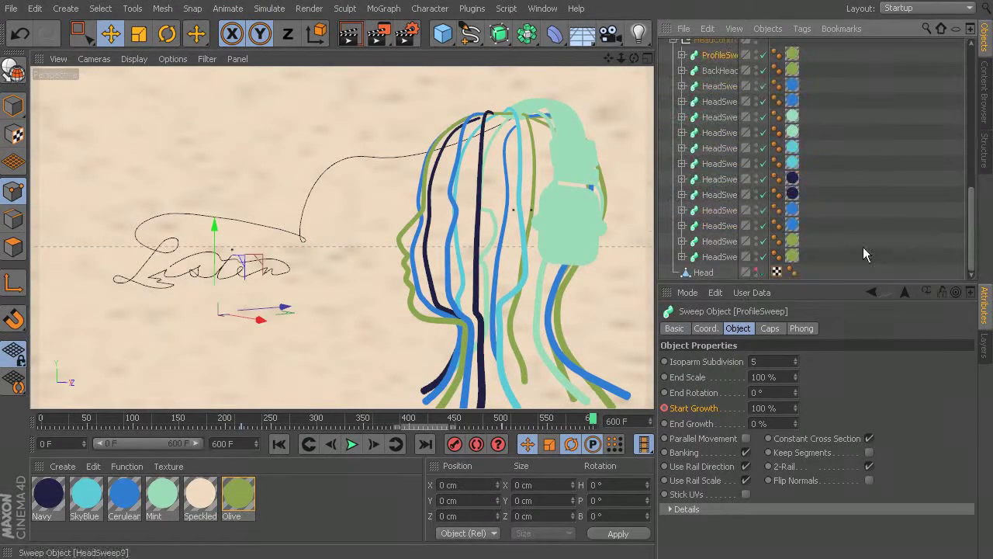
{"action": "left_click", "coordinate": [718, 117]}
{"action": "scroll", "coordinate": [791, 217], "scroll_direction": "up", "scroll_amount": 3}
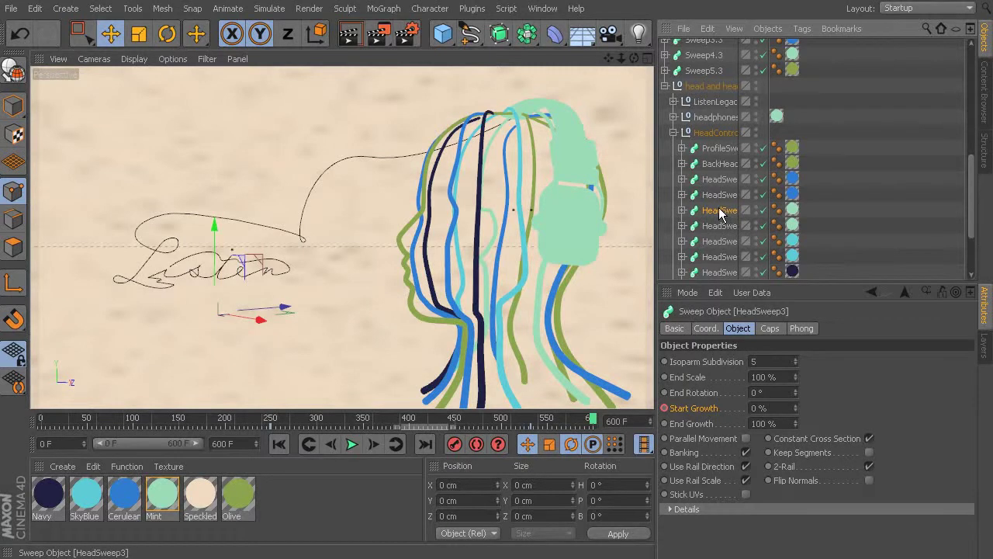
{"action": "left_click_drag", "start_coordinate": [713, 111], "coordinate": [712, 111]}
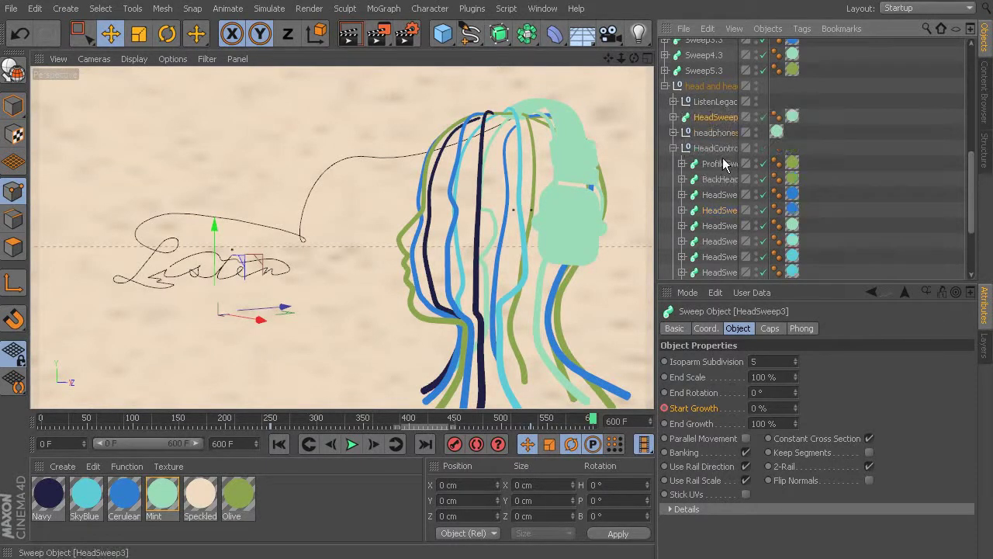
- Move the HeadSweep3 sweep into the ListenLegacy group and replace its Spline.2 path with the Listen spline
{"action": "left_click", "coordinate": [675, 102]}
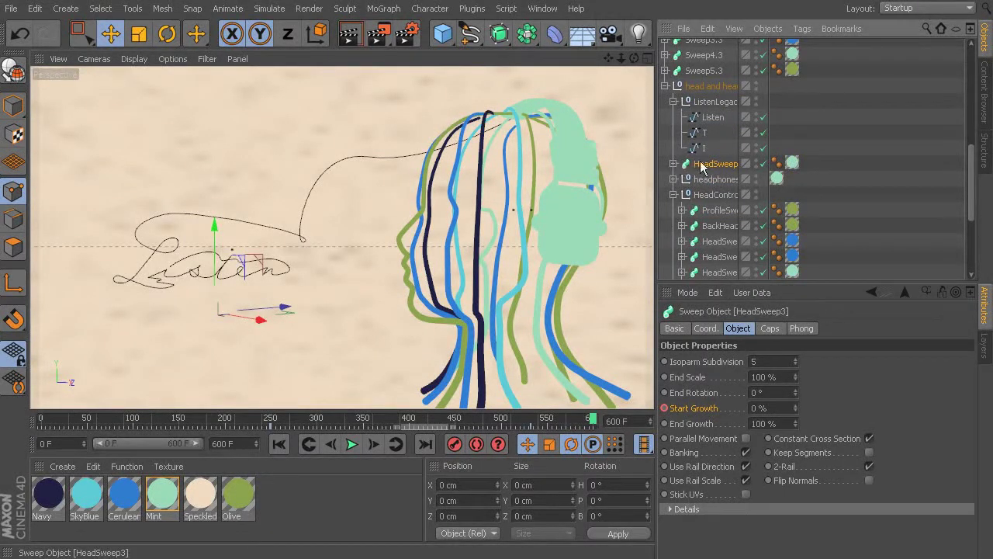
{"action": "left_click_drag", "start_coordinate": [718, 123], "coordinate": [719, 124]}
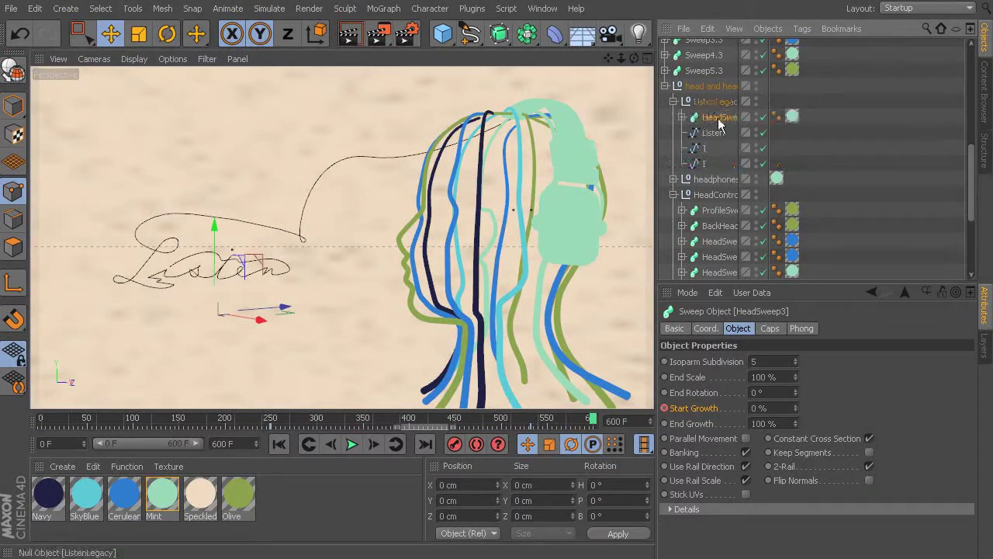
{"action": "left_click", "coordinate": [683, 117]}
{"action": "left_click", "coordinate": [720, 147]}
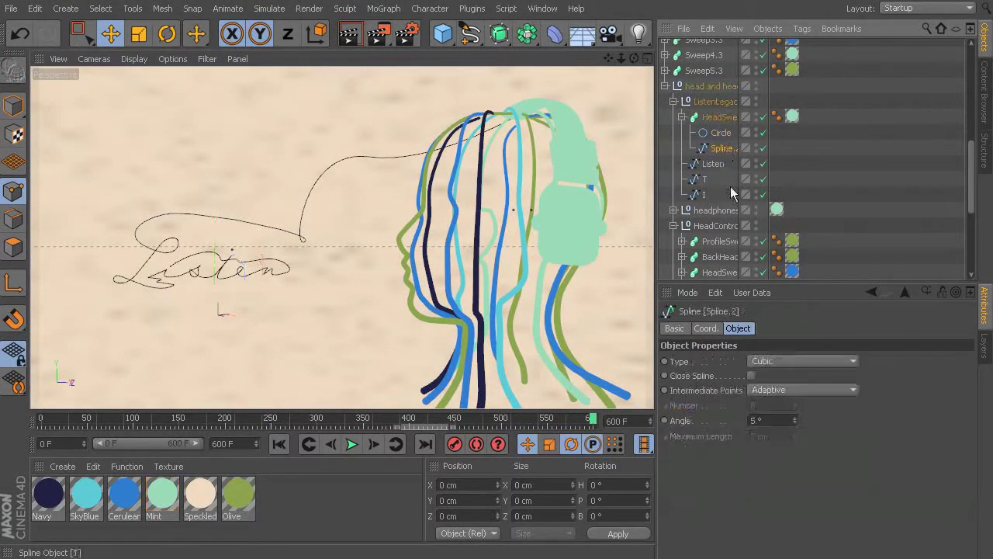
{"action": "key", "text": "Delete"}
{"action": "left_click_drag", "start_coordinate": [712, 144], "coordinate": [714, 148]}
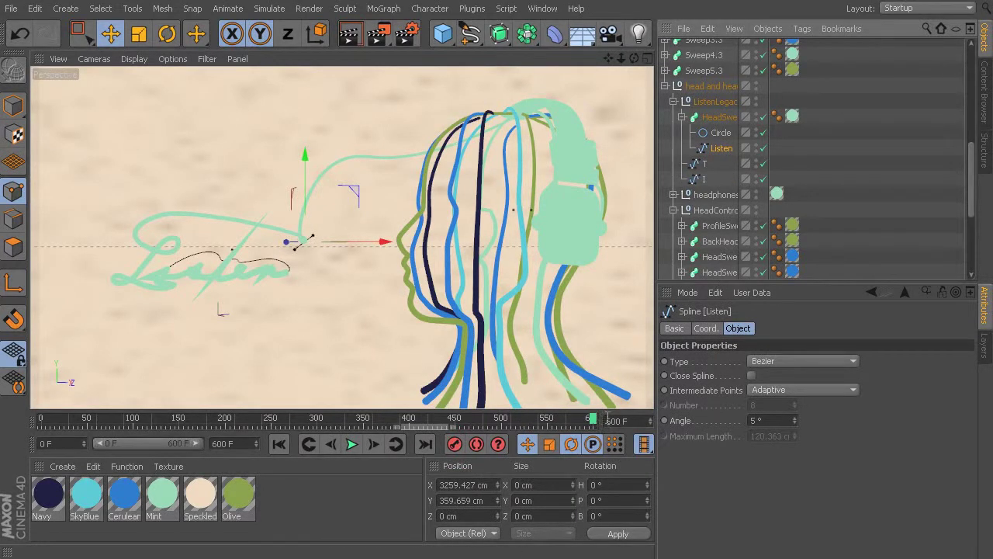
- Move the first Start Growth keyframe of HeadSweep3 to frame 423
{"action": "left_click", "coordinate": [741, 116]}
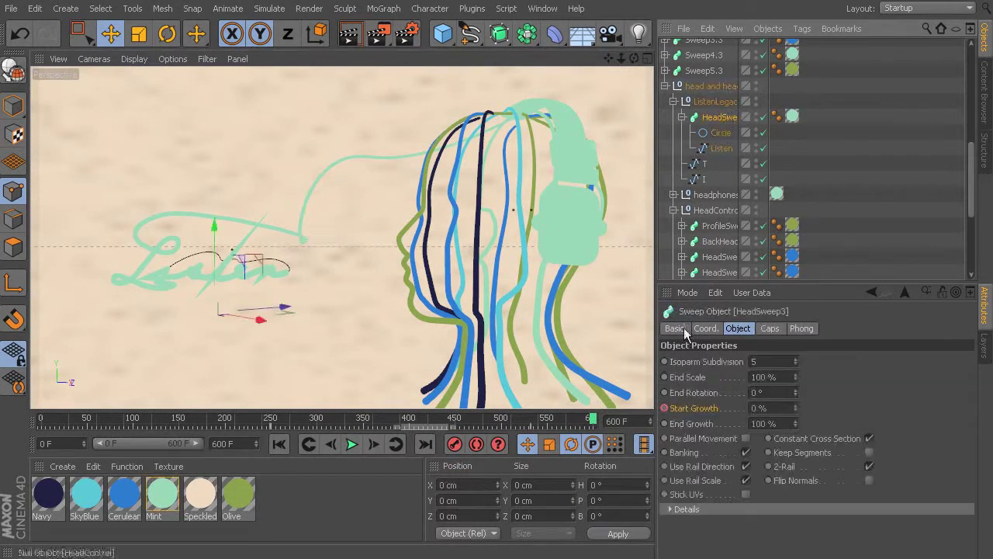
{"action": "left_click", "coordinate": [665, 407], "text": "ctrl"}
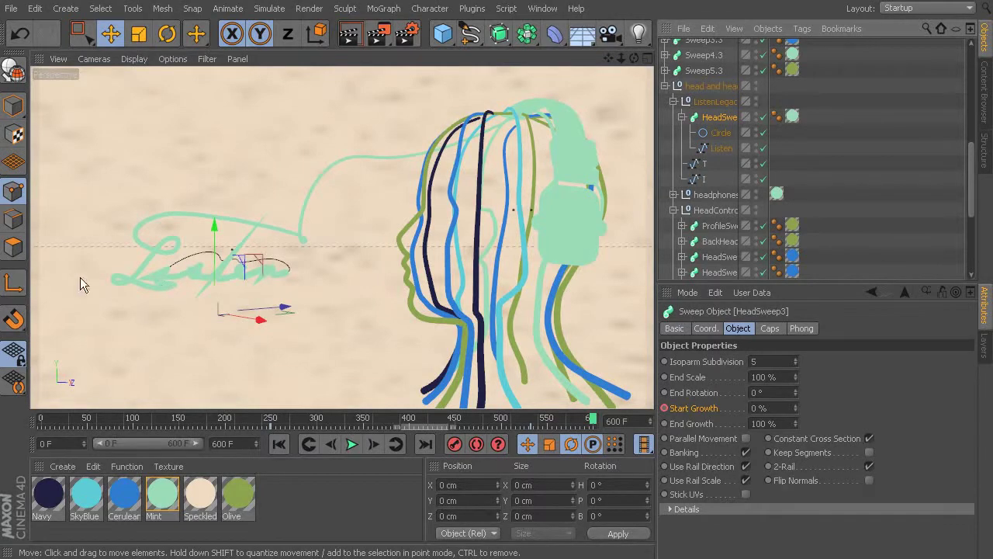
{"action": "left_click_drag", "start_coordinate": [591, 420], "coordinate": [432, 467]}
{"action": "left_click", "coordinate": [270, 428]}
{"action": "mouse_move", "coordinate": [269, 430]}
{"action": "left_mouse_down"}
{"action": "mouse_move", "coordinate": [384, 510]}
{"action": "mouse_move", "coordinate": [432, 528]}
{"action": "left_mouse_up"}
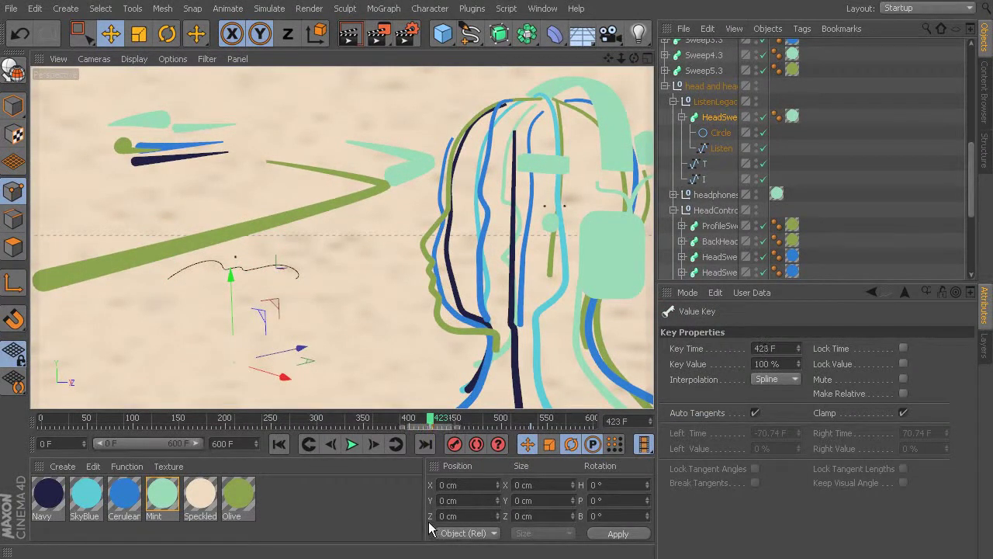
- At frame 529, reduce the End Growth of HeadSweep3 to 0%
{"action": "left_click_drag", "start_coordinate": [432, 423], "coordinate": [529, 444]}
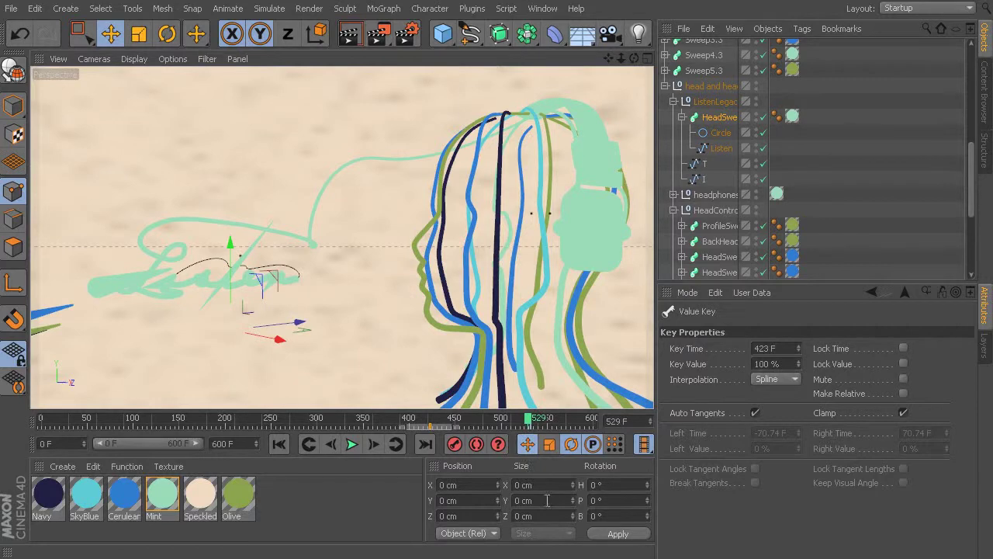
{"action": "left_click", "coordinate": [720, 117]}
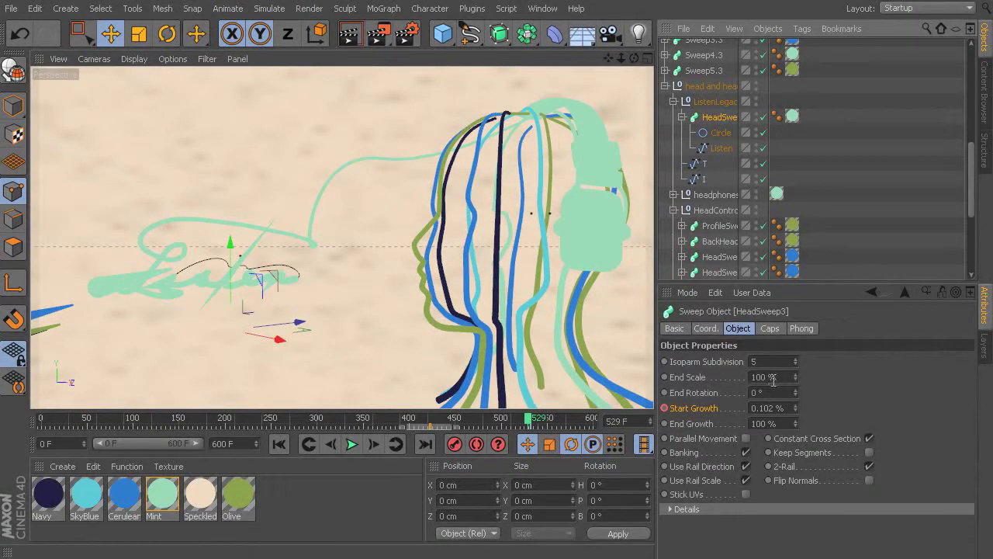
{"action": "left_click_drag", "start_coordinate": [795, 423], "coordinate": [796, 458]}
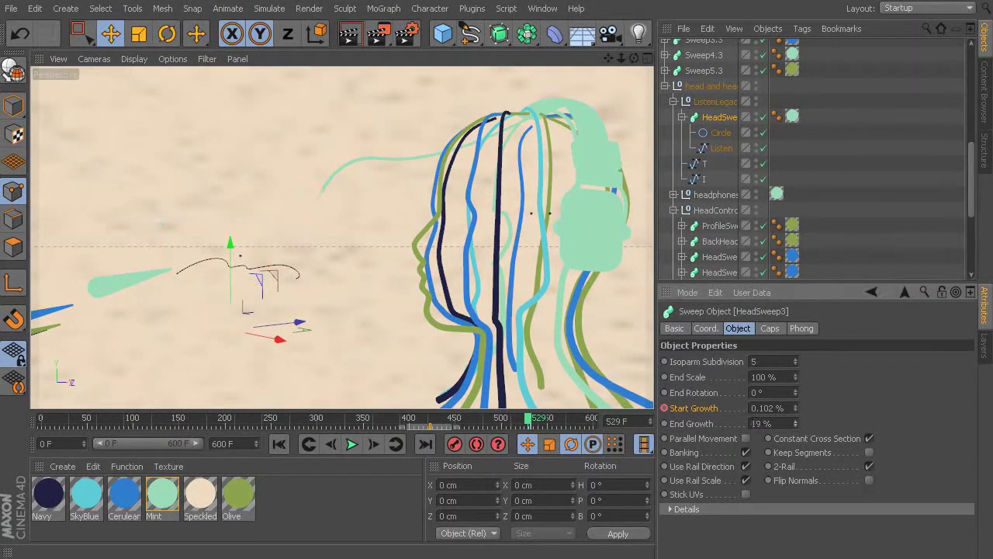
- Reverse the Start Growth animation of HeadSweep3, with 1% at frame 423 and 100% at frame 531, and scrub to frame 551
{"action": "left_click_drag", "start_coordinate": [529, 422], "coordinate": [431, 421]}
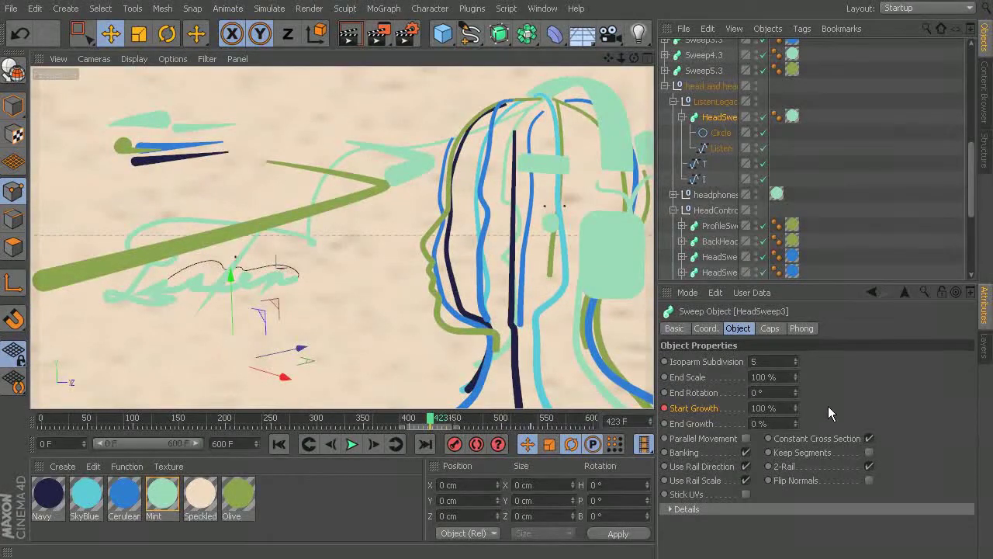
{"action": "left_click_drag", "start_coordinate": [795, 405], "coordinate": [795, 450]}
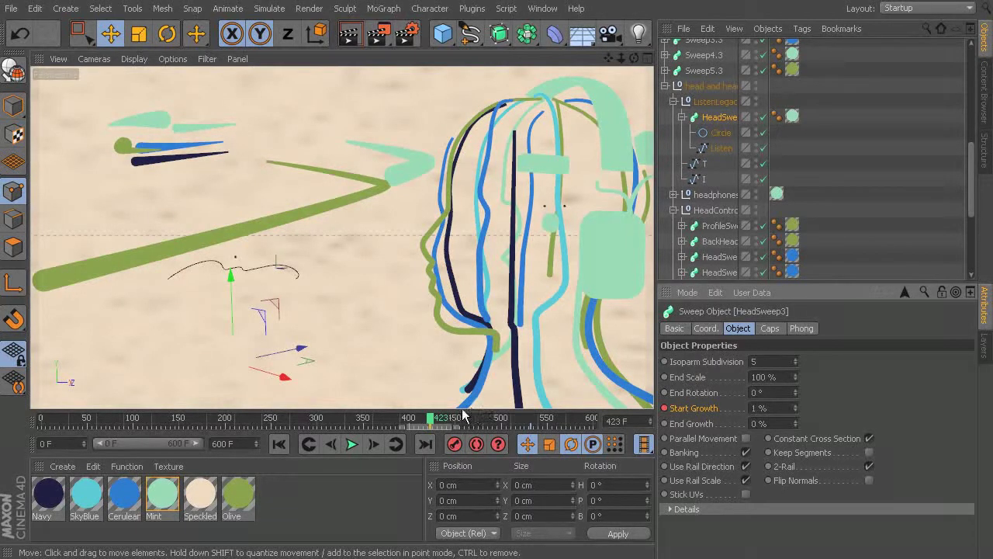
{"action": "left_click_drag", "start_coordinate": [431, 421], "coordinate": [530, 421]}
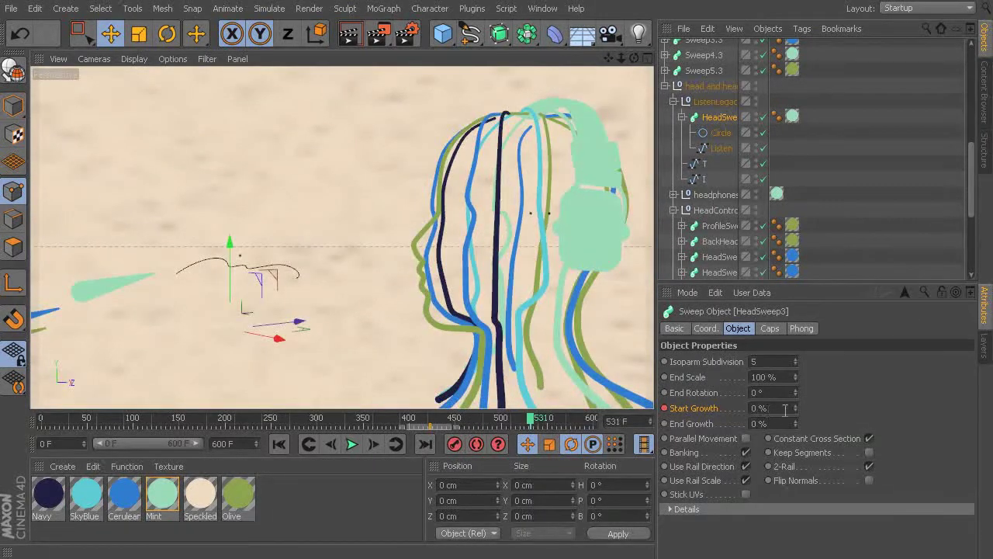
{"action": "left_click_drag", "start_coordinate": [795, 408], "coordinate": [795, 364]}
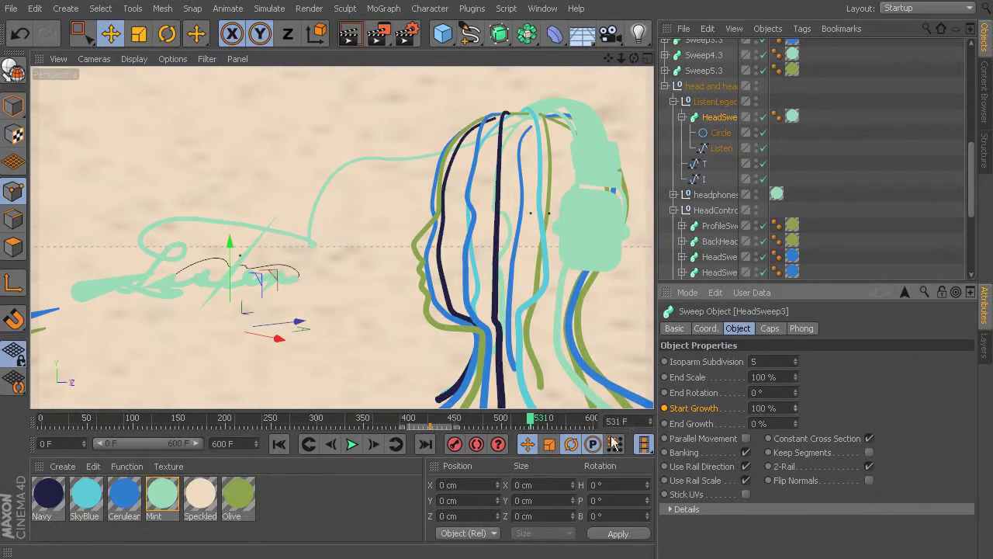
{"action": "left_click_drag", "start_coordinate": [413, 430], "coordinate": [549, 491]}
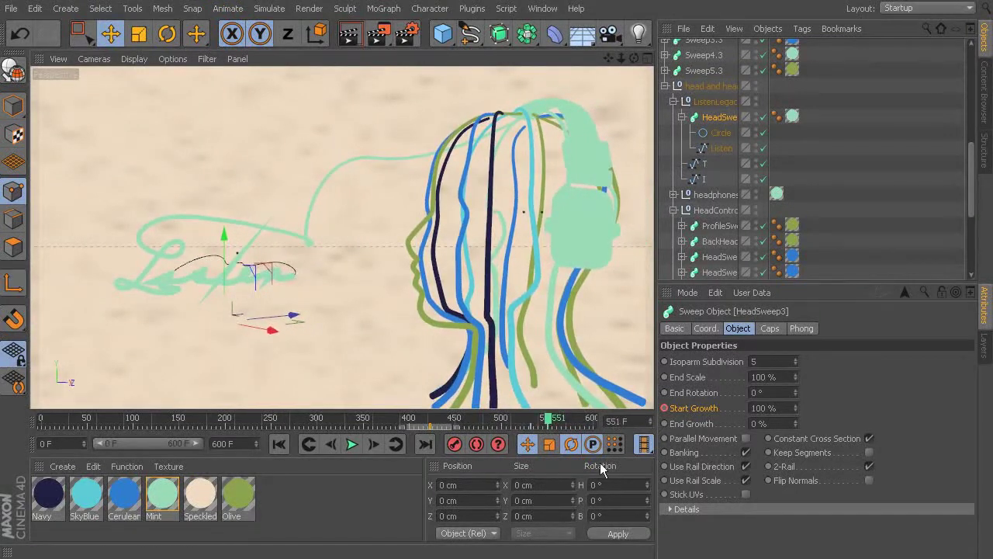
- Set the radius of the Circle profile inside HeadSweep3 to 10 cm
{"action": "left_click", "coordinate": [721, 134]}
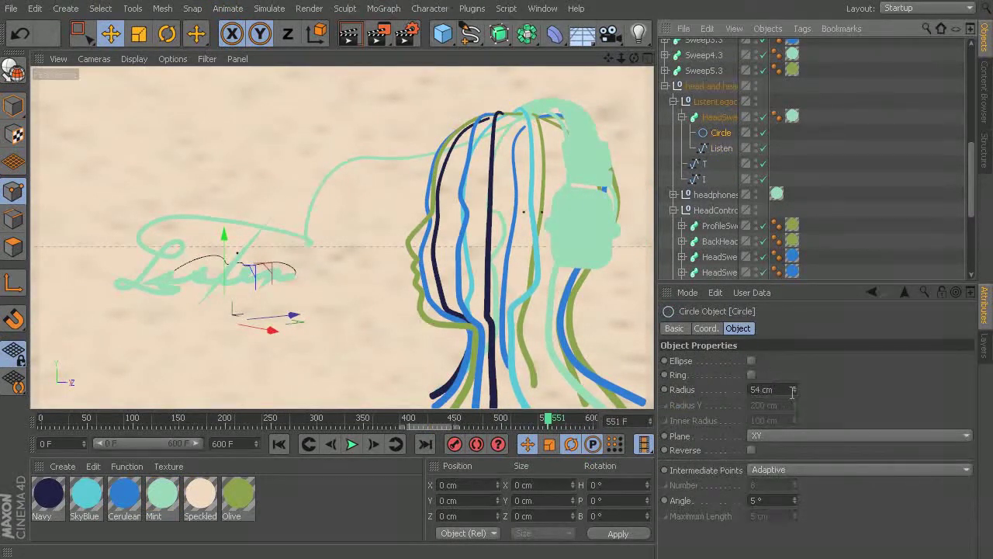
{"action": "left_click_drag", "start_coordinate": [793, 391], "coordinate": [793, 390]}
{"action": "left_click_drag", "start_coordinate": [793, 387], "coordinate": [794, 386]}
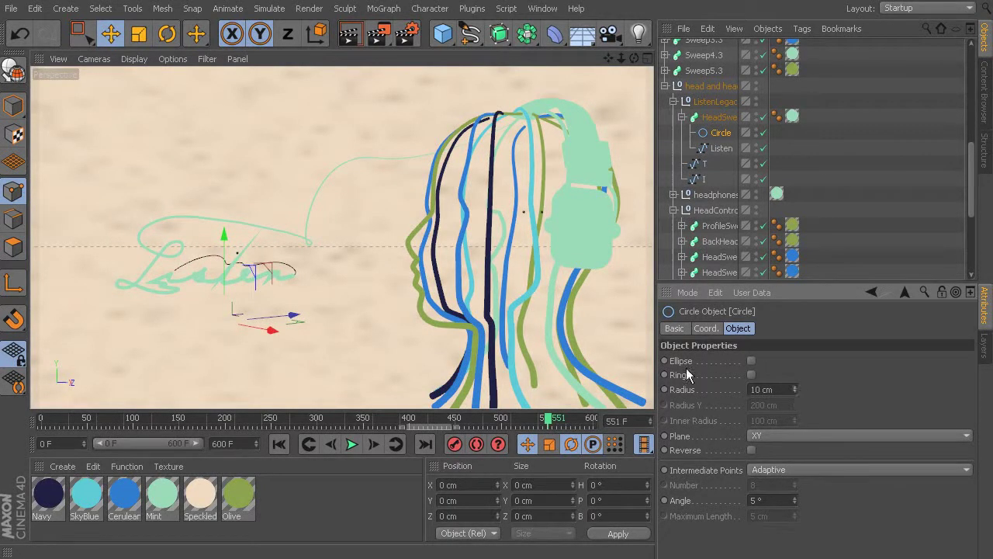
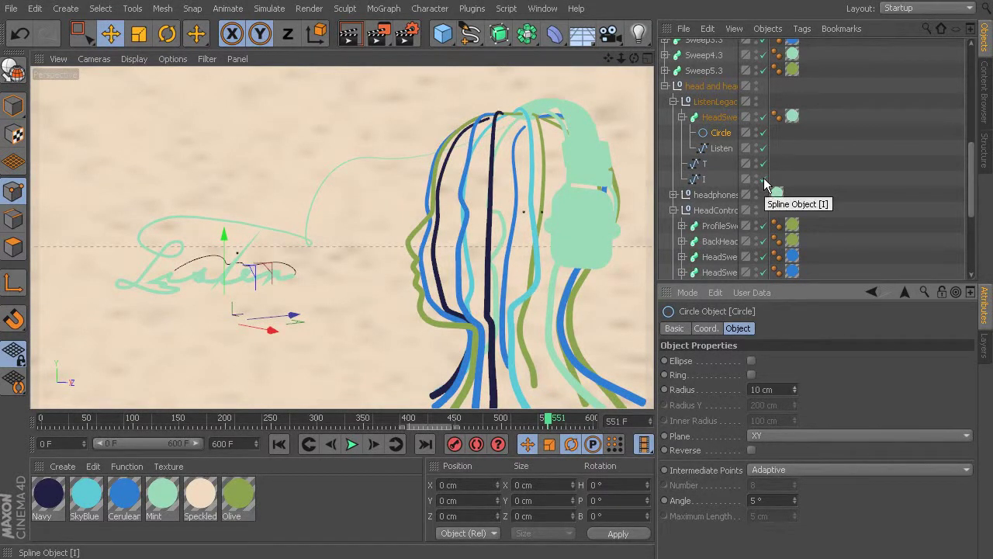
- Change the end cap type of HeadSweep3 from a fillet cap to a plain Cap
{"action": "left_click", "coordinate": [720, 117]}
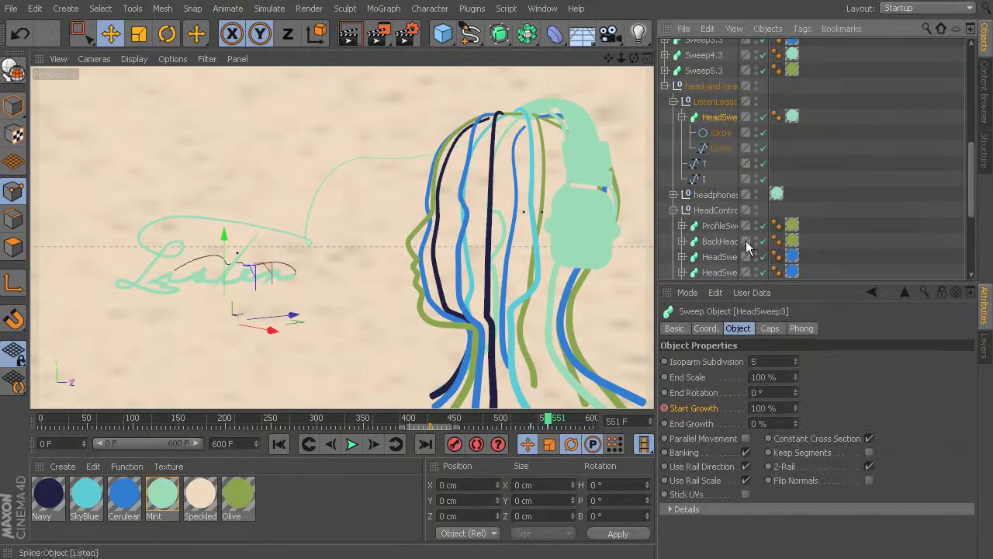
{"action": "left_click", "coordinate": [770, 329]}
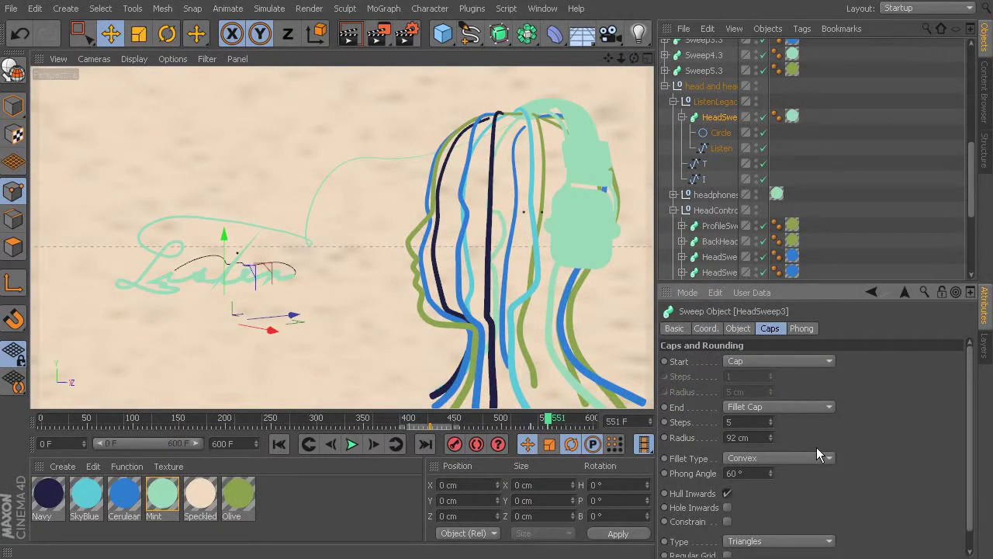
{"action": "left_click", "coordinate": [807, 407]}
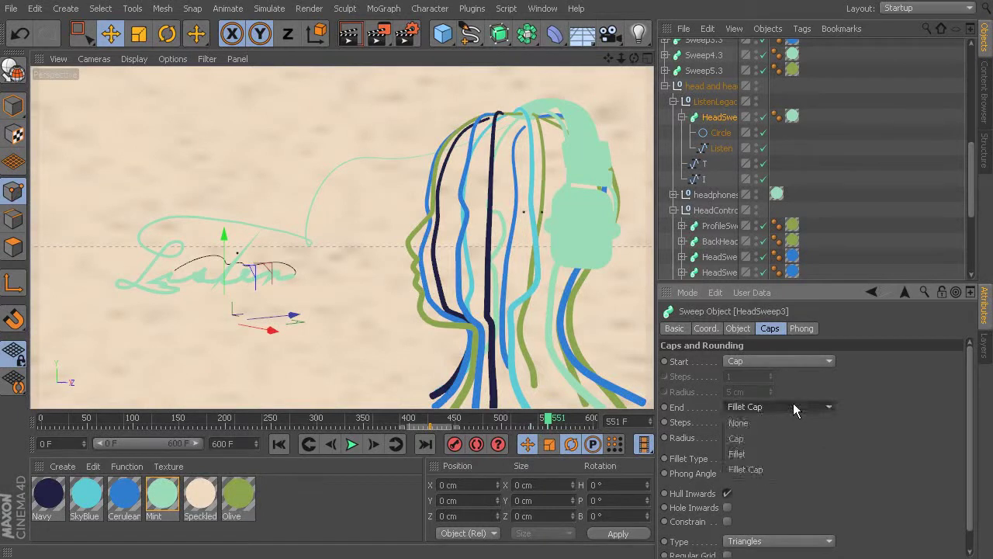
{"action": "left_click", "coordinate": [770, 442]}
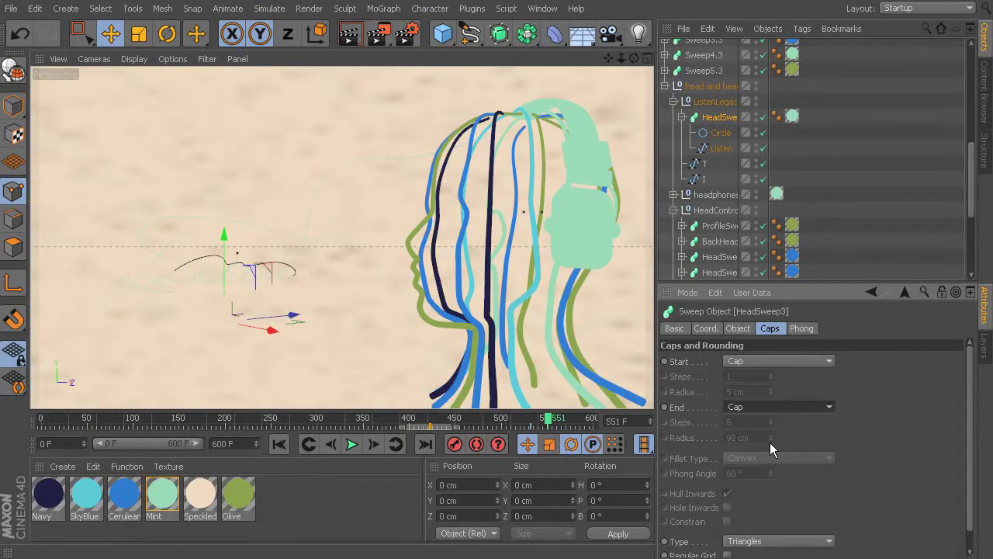
- Set the radius of the Circle profile inside HeadSweep3 to 61 cm
{"action": "left_click", "coordinate": [721, 133]}
{"action": "left_click_drag", "start_coordinate": [795, 389], "coordinate": [805, 361]}
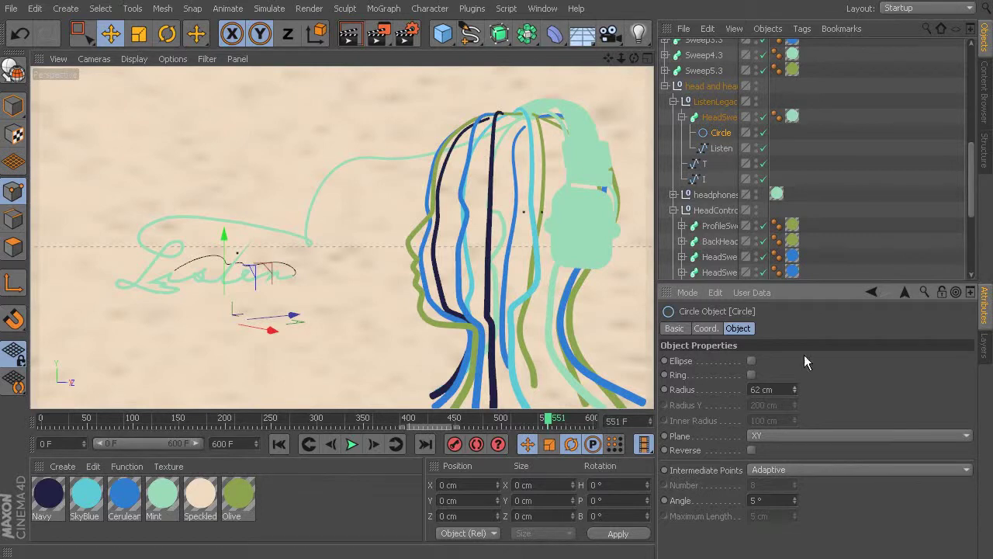
{"action": "left_click", "coordinate": [795, 387]}
- Disable the HeadSweep3 generator to expose the bare lettering spline around the letter t of "Listen"
{"action": "scroll", "coordinate": [226, 256], "scroll_direction": "up", "scroll_amount": 5}
{"action": "scroll", "coordinate": [227, 262], "scroll_direction": "up", "scroll_amount": 4}
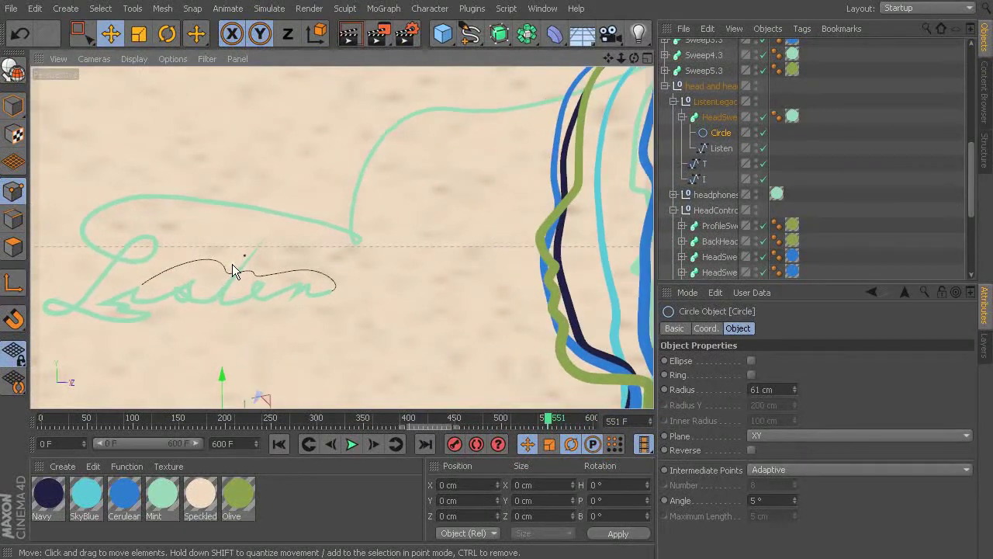
{"action": "left_click", "coordinate": [764, 116]}
{"action": "scroll", "coordinate": [150, 290], "scroll_direction": "up", "scroll_amount": 8}
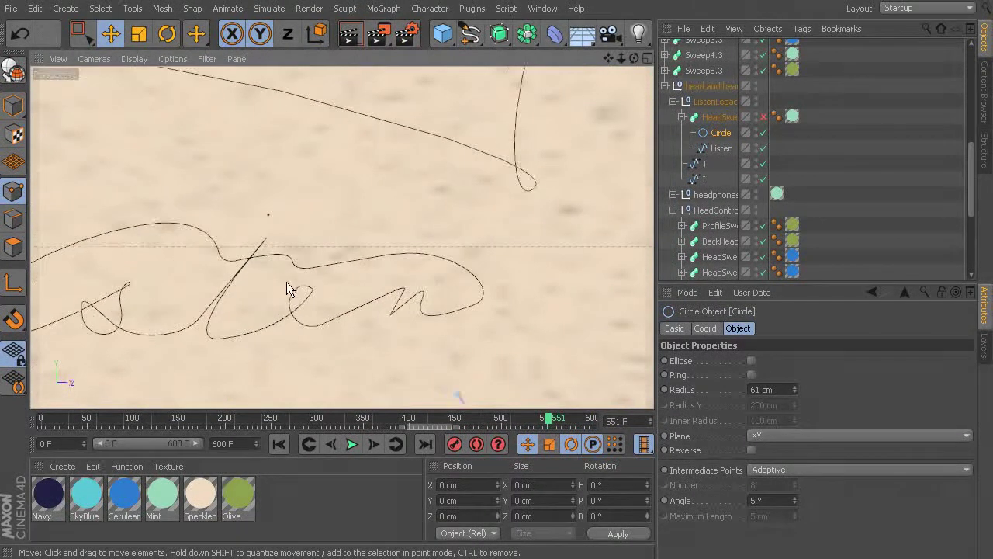
{"action": "scroll", "coordinate": [382, 256], "scroll_direction": "up", "scroll_amount": 3}
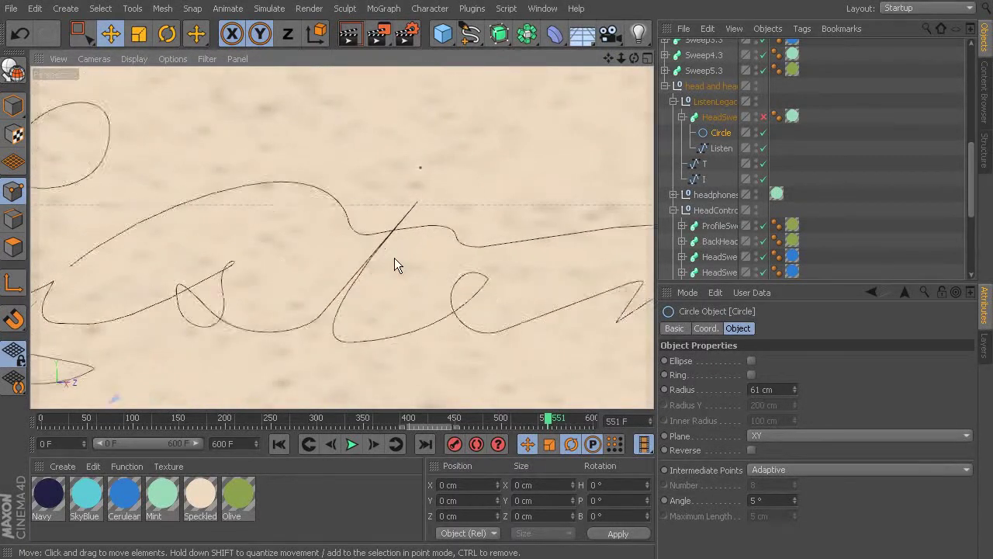
{"action": "scroll", "coordinate": [394, 264], "scroll_direction": "up", "scroll_amount": 3}
- Apply Soft Interpolation to the Listen spline's point at the peak of the letter t
{"action": "left_click", "coordinate": [720, 148]}
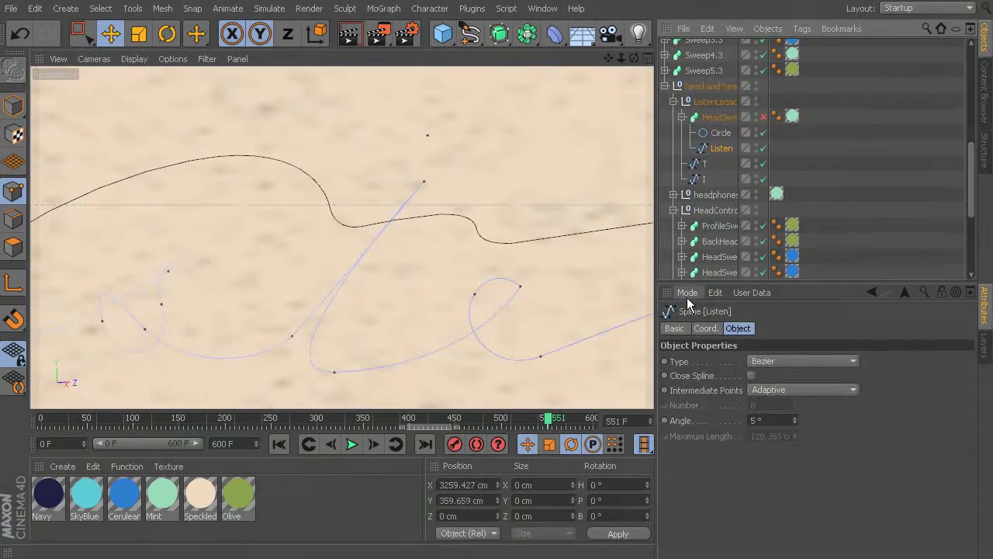
{"action": "left_click", "coordinate": [423, 181]}
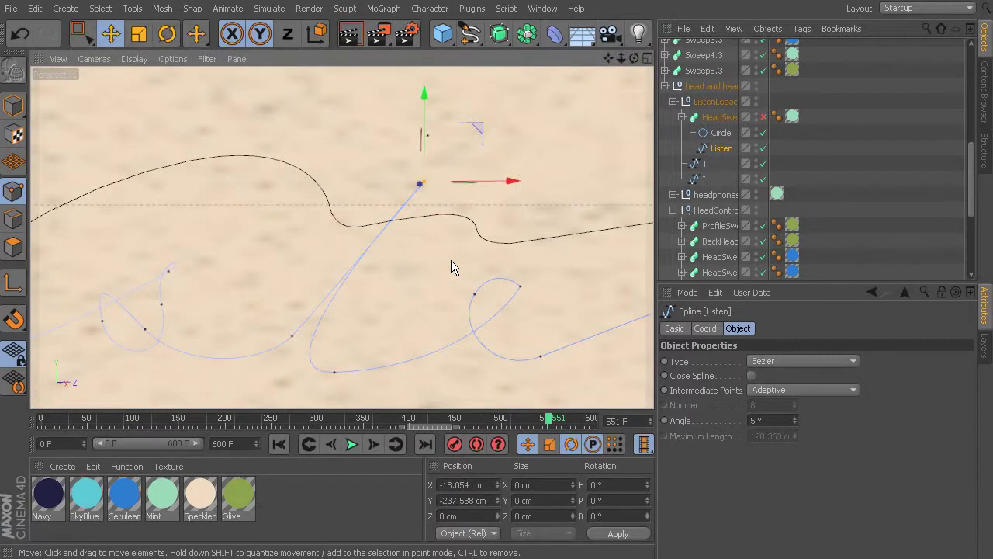
{"action": "left_click_drag", "start_coordinate": [366, 236], "coordinate": [314, 307], "text": "alt"}
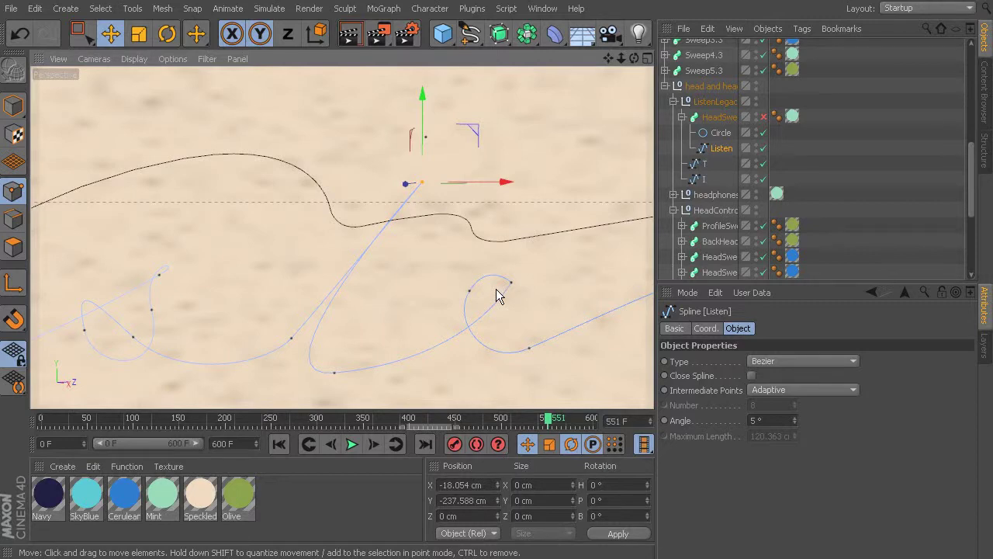
{"action": "right_click", "coordinate": [521, 108]}
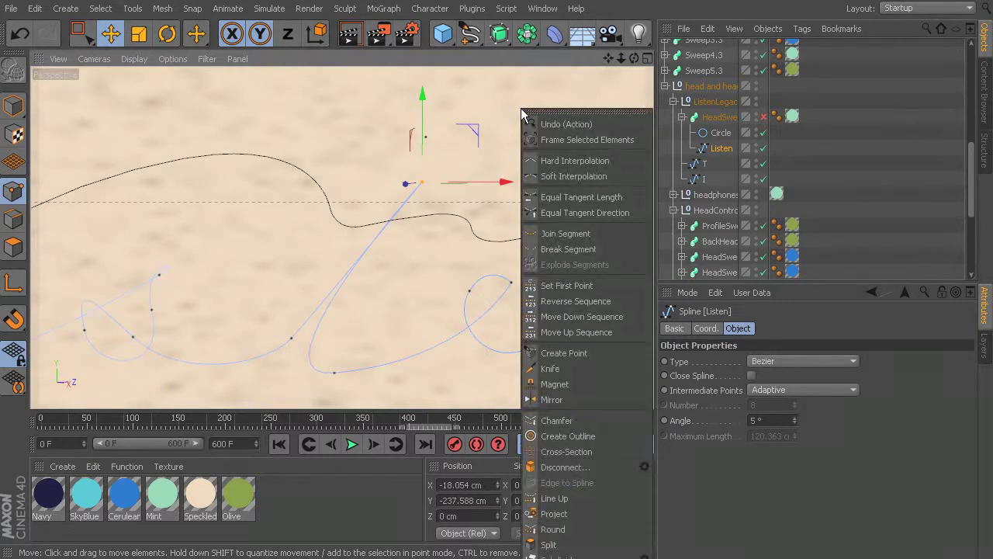
{"action": "left_click", "coordinate": [555, 176]}
- Shorten the tangent handle of the letter t's peak point to tighten the curve, and re-enable the HeadSweep3 generator
{"action": "scroll", "coordinate": [243, 222], "scroll_direction": "up", "scroll_amount": 5}
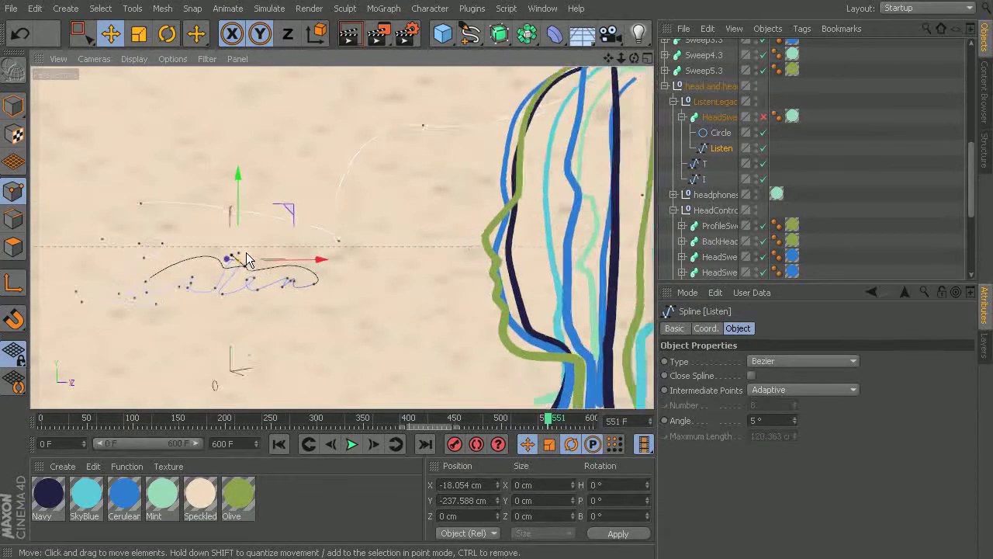
{"action": "scroll", "coordinate": [241, 264], "scroll_direction": "up", "scroll_amount": 5}
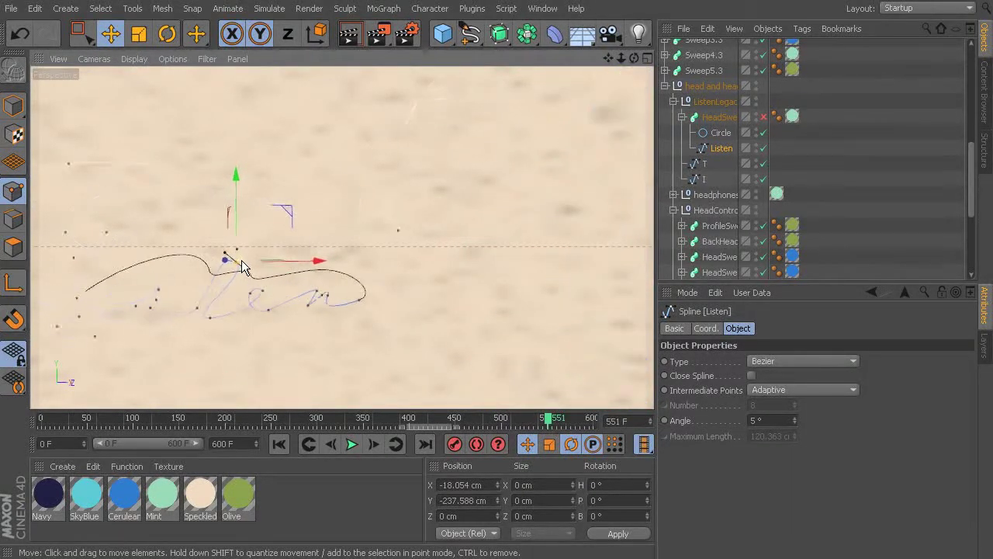
{"action": "middle_click_drag", "start_coordinate": [291, 233], "coordinate": [382, 204], "text": "alt"}
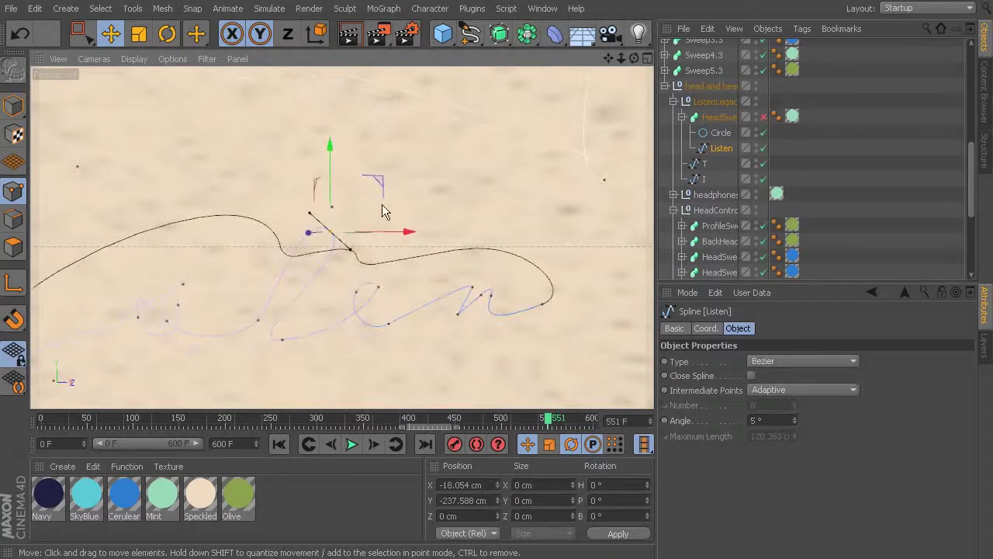
{"action": "scroll", "coordinate": [383, 235], "scroll_direction": "up", "scroll_amount": 3}
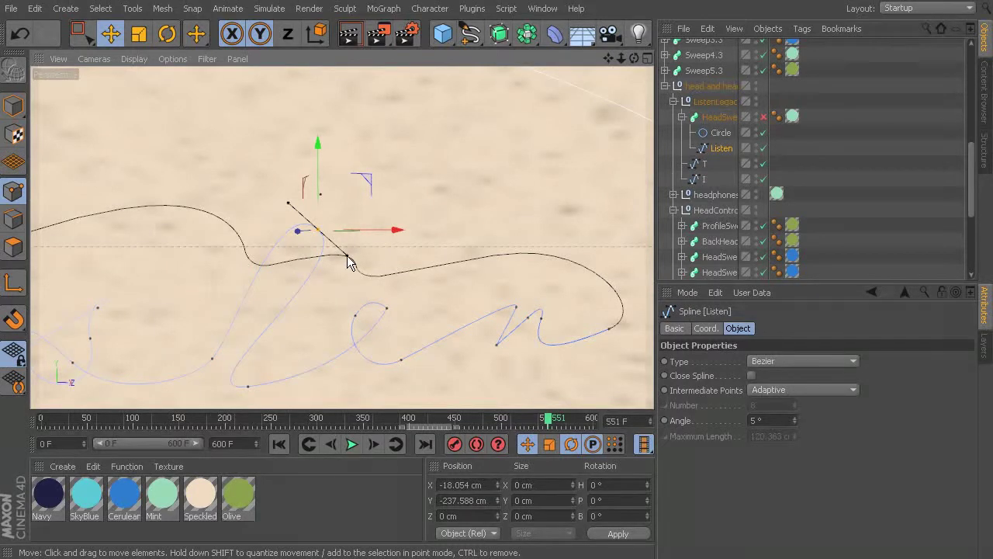
{"action": "left_click_drag", "start_coordinate": [348, 256], "coordinate": [322, 233]}
{"action": "left_click", "coordinate": [763, 116]}
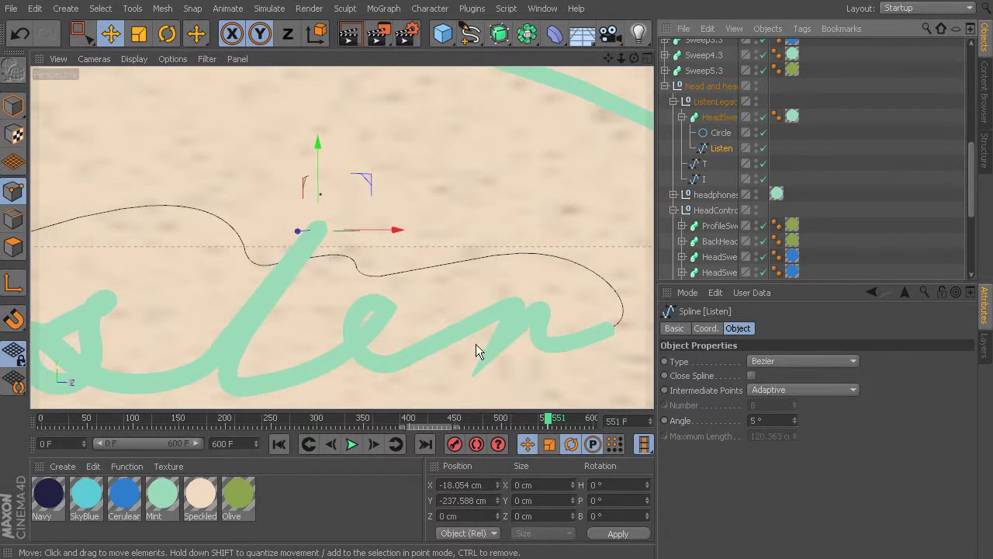
- Move the HeadSweep3 generator's 100 % growth key to frame 570
{"action": "scroll", "coordinate": [259, 287], "scroll_direction": "down", "scroll_amount": 5}
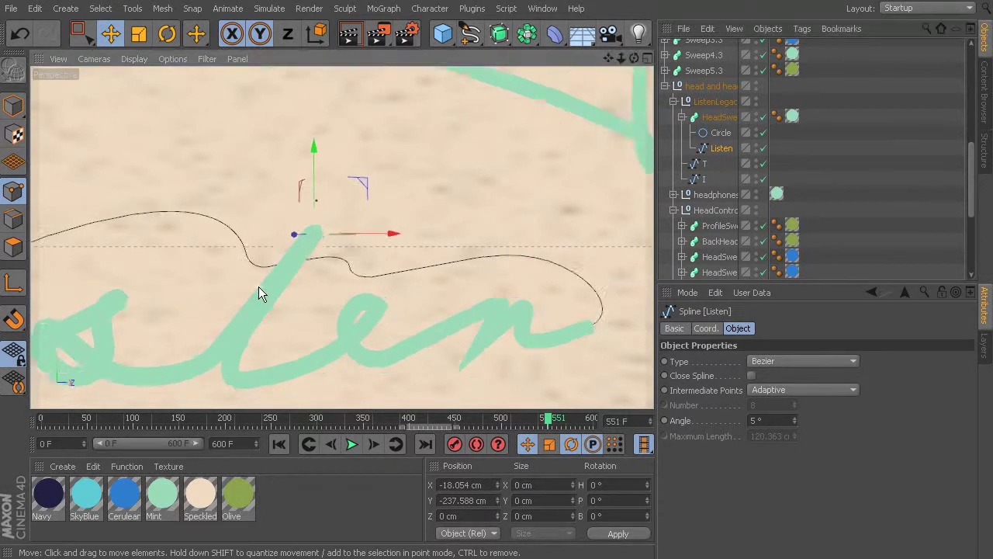
{"action": "middle_click_drag", "start_coordinate": [269, 279], "coordinate": [376, 287], "text": "alt"}
{"action": "left_click_drag", "start_coordinate": [376, 288], "coordinate": [269, 332], "text": "alt"}
{"action": "left_click_drag", "start_coordinate": [372, 214], "coordinate": [438, 251], "text": "alt"}
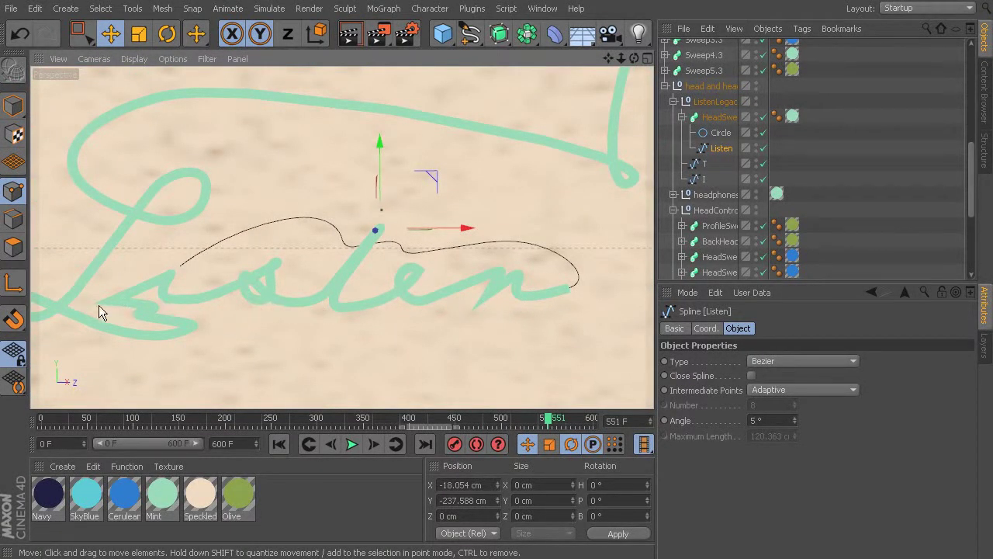
{"action": "scroll", "coordinate": [349, 288], "scroll_direction": "down", "scroll_amount": 6}
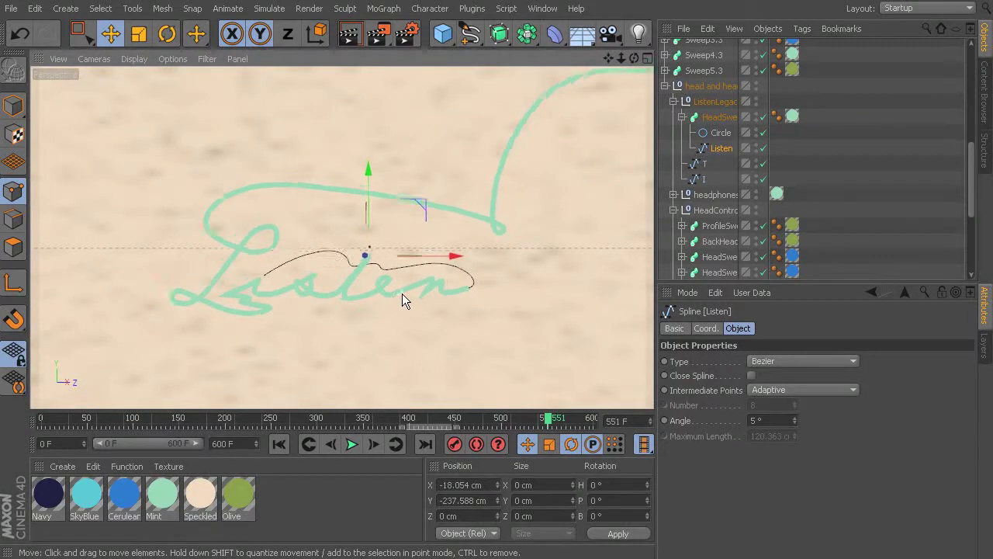
{"action": "scroll", "coordinate": [451, 288], "scroll_direction": "down", "scroll_amount": 2}
{"action": "mouse_move", "coordinate": [548, 419]}
{"action": "left_mouse_down"}
{"action": "mouse_move", "coordinate": [78, 419]}
{"action": "mouse_move", "coordinate": [403, 423]}
{"action": "mouse_move", "coordinate": [445, 440]}
{"action": "mouse_move", "coordinate": [484, 431]}
{"action": "mouse_move", "coordinate": [419, 429]}
{"action": "mouse_move", "coordinate": [593, 445]}
{"action": "mouse_move", "coordinate": [459, 442]}
{"action": "mouse_move", "coordinate": [522, 444]}
{"action": "mouse_move", "coordinate": [503, 446]}
{"action": "left_mouse_up"}
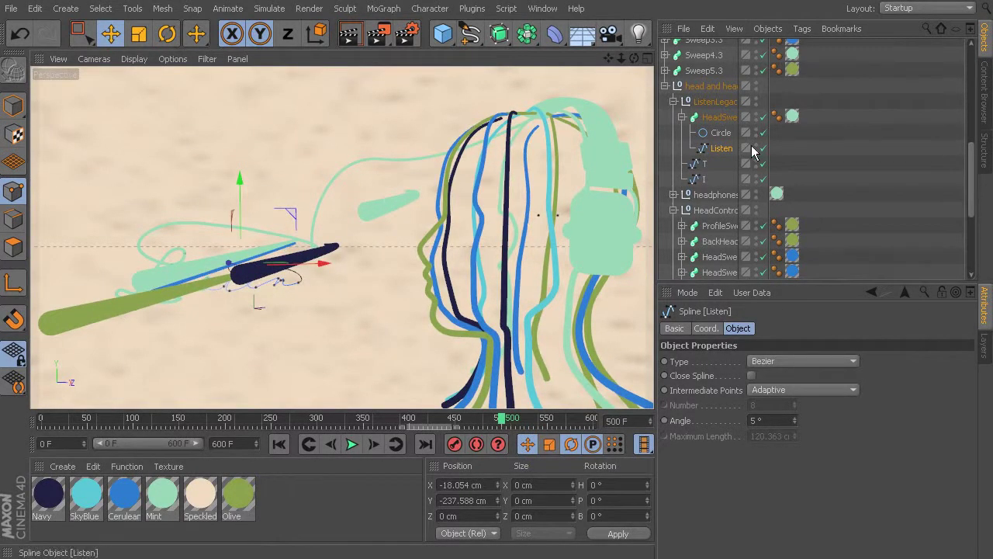
{"action": "left_click", "coordinate": [718, 117]}
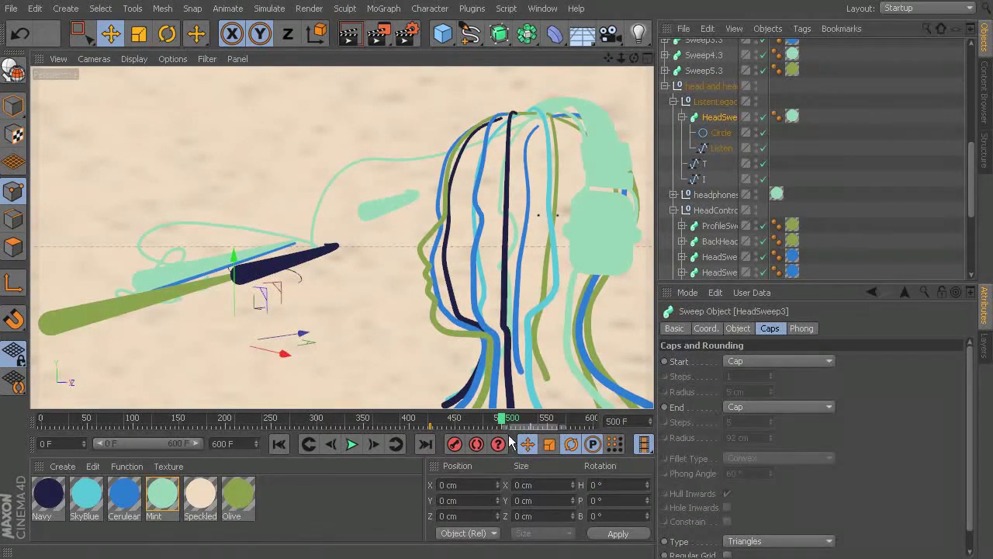
{"action": "left_click", "coordinate": [537, 428]}
{"action": "left_click_drag", "start_coordinate": [541, 432], "coordinate": [572, 437]}
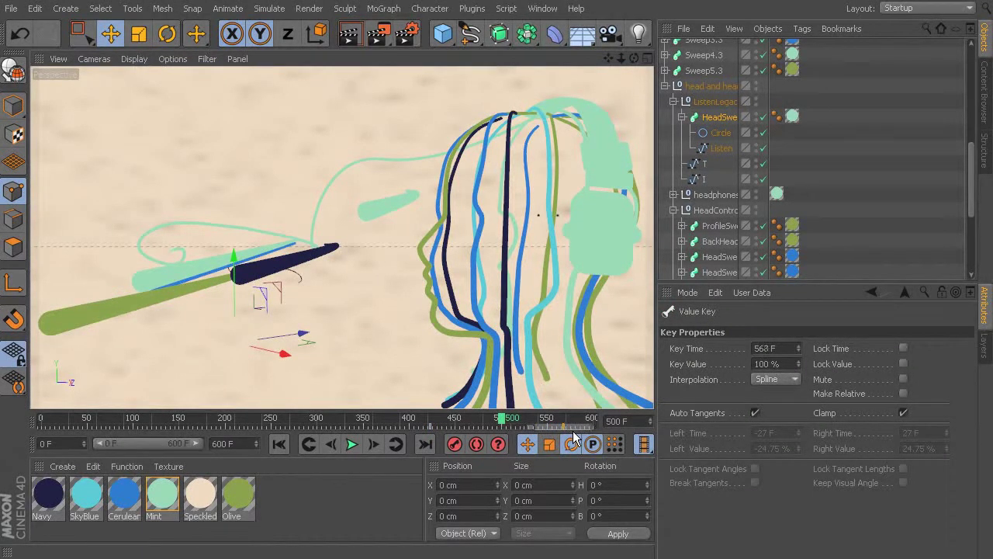
{"action": "left_click_drag", "start_coordinate": [496, 423], "coordinate": [566, 450]}
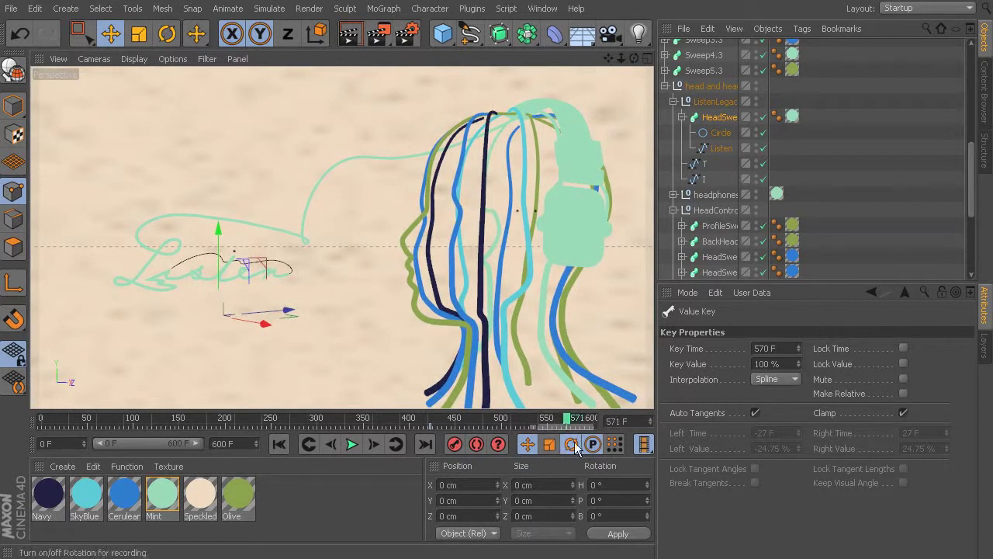
- Rename the HeadSweep3 generator as Listen
{"action": "left_click", "coordinate": [718, 117]}
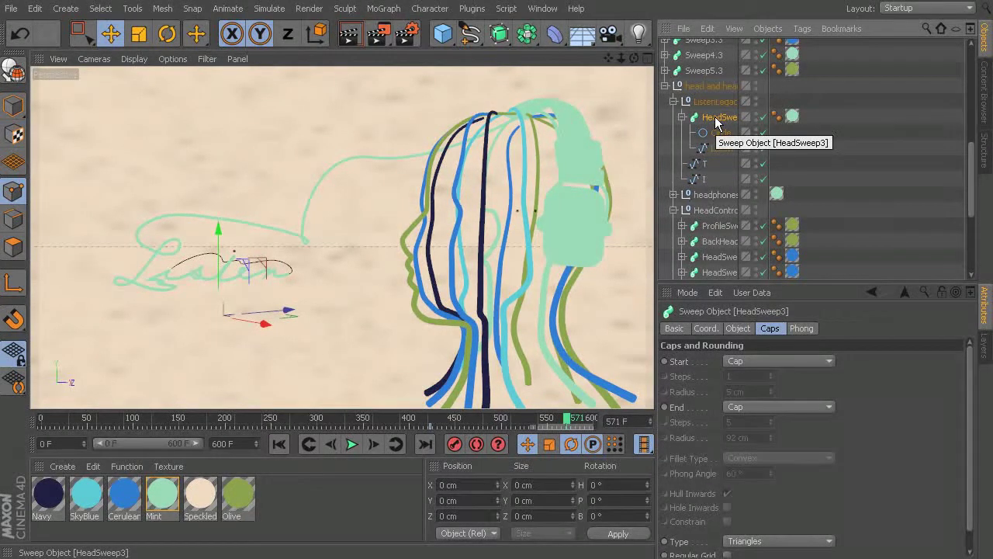
{"action": "double_click", "coordinate": [718, 118]}
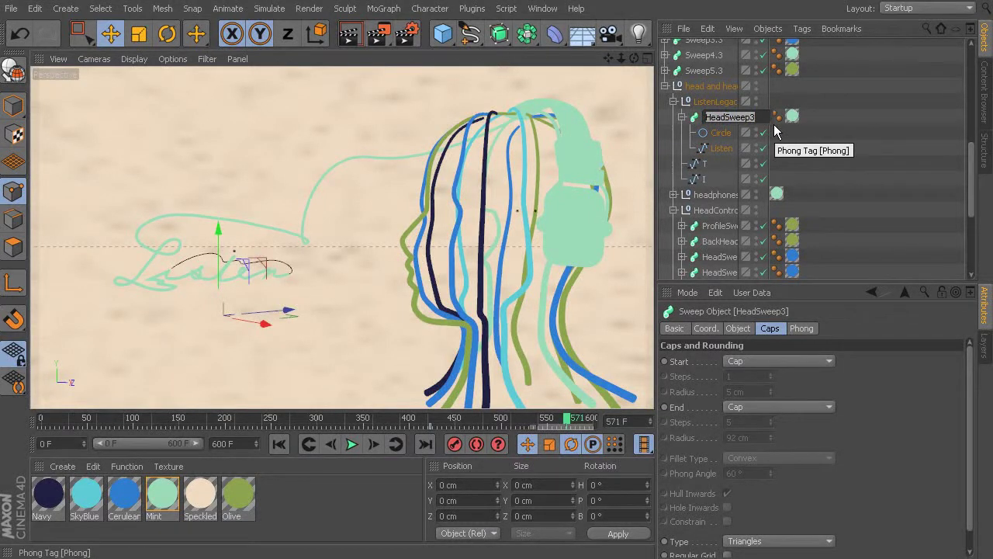
{"action": "type", "text": "Listen"}
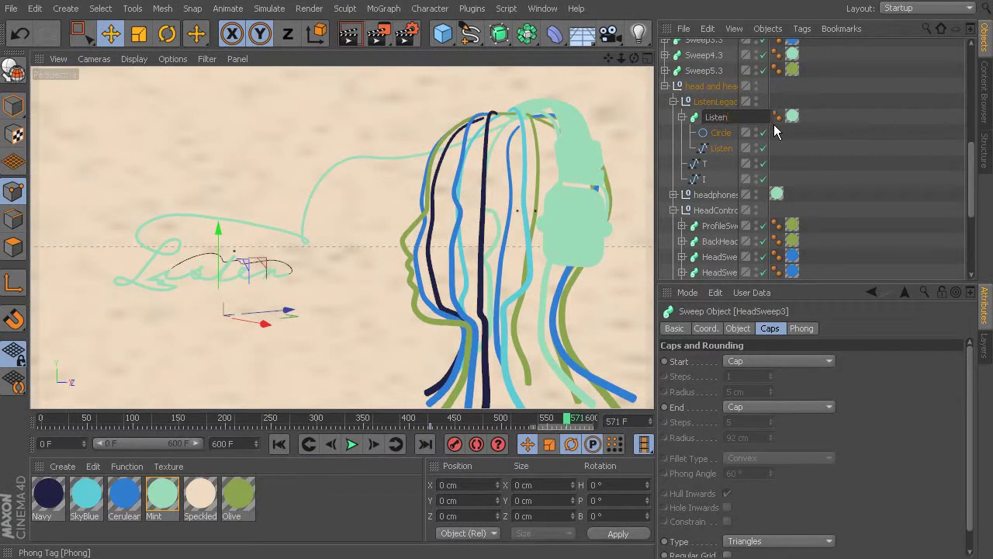
{"action": "key", "text": "Return"}
- Duplicate the Listen sweep within its parent group and rename the copy as T
{"action": "left_click_drag", "start_coordinate": [714, 118], "coordinate": [725, 161], "text": "ctrl"}
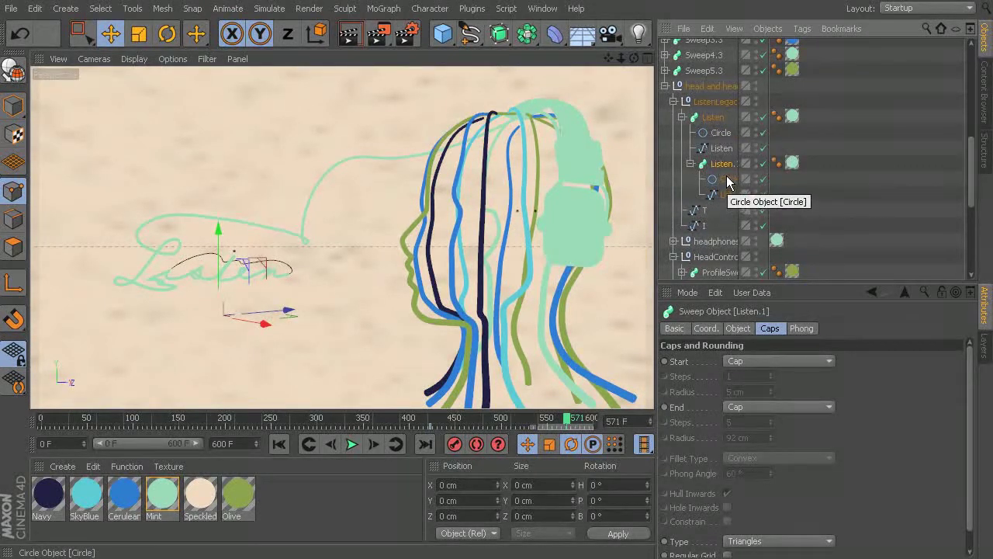
{"action": "left_click", "coordinate": [691, 163]}
{"action": "left_click", "coordinate": [682, 117]}
{"action": "left_click", "coordinate": [708, 117]}
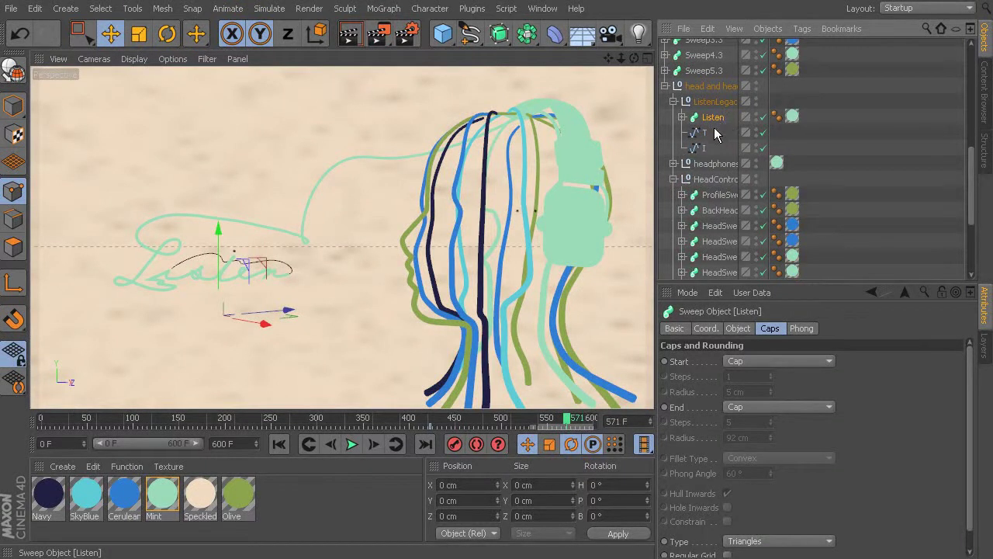
{"action": "key", "text": "ctrl+v"}
{"action": "double_click", "coordinate": [714, 133]}
{"action": "type", "text": "T"}
{"action": "key", "text": "Return"}
- Replace the Listen spline inside the T sweep with the separate T spline
{"action": "left_click", "coordinate": [683, 134]}
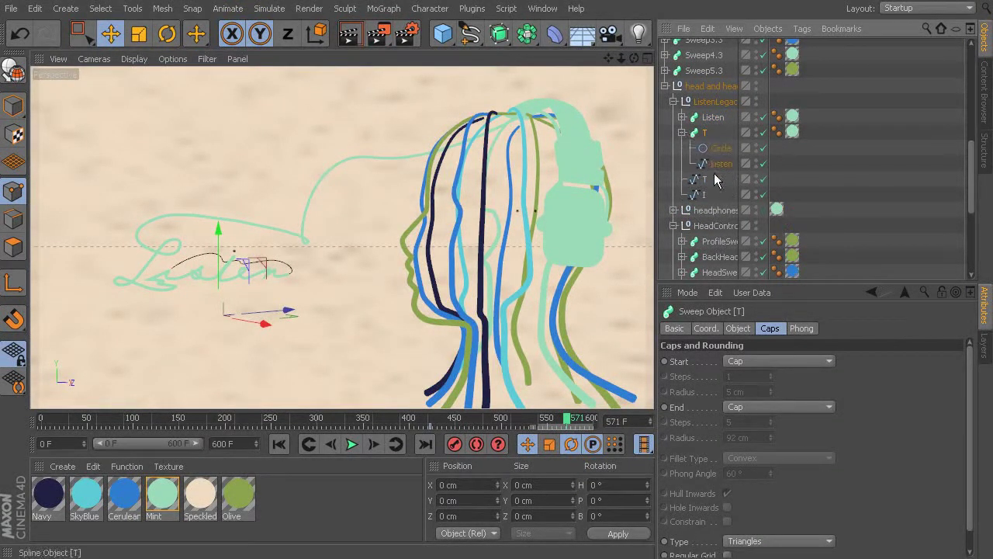
{"action": "left_click", "coordinate": [722, 164]}
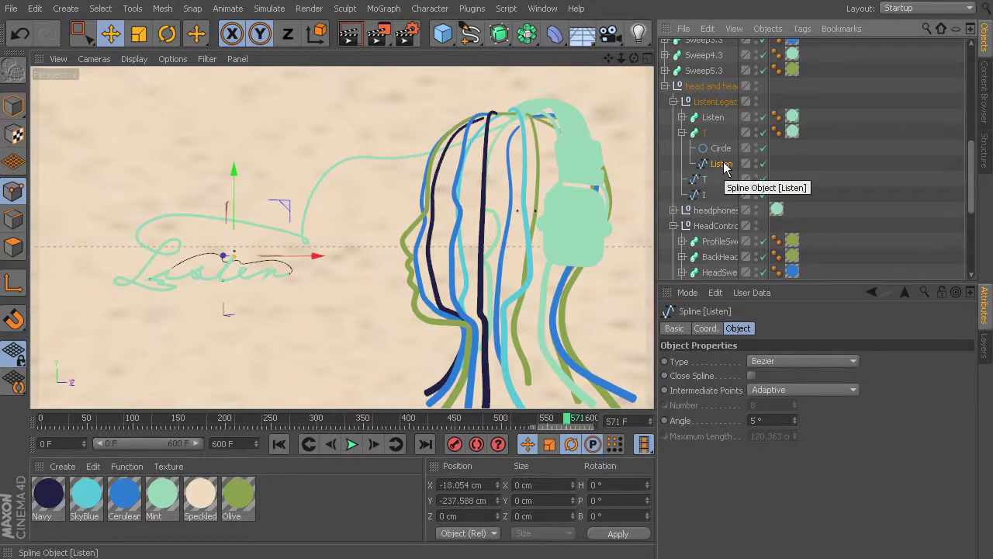
{"action": "key", "text": "Delete"}
{"action": "left_click_drag", "start_coordinate": [715, 159], "coordinate": [706, 136]}
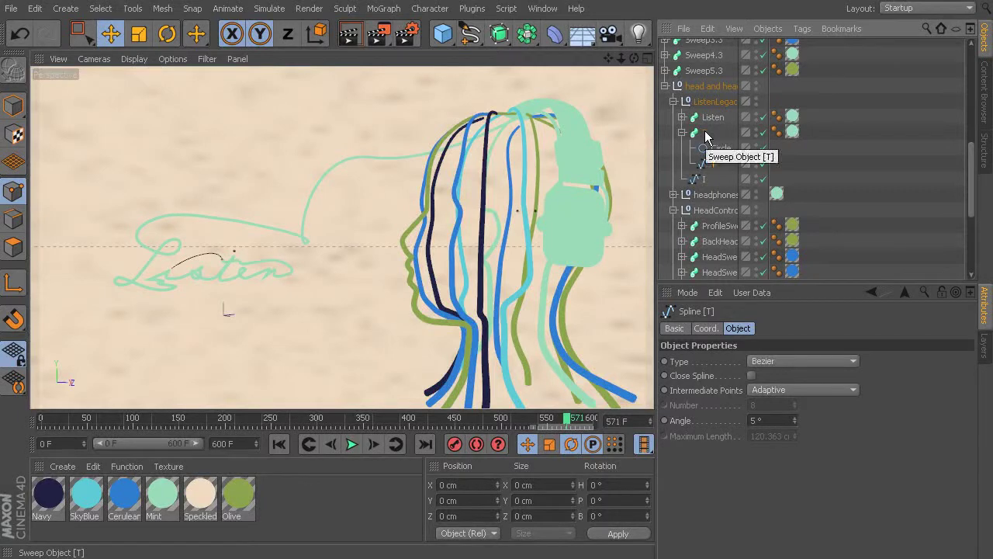
- Shift the T sweep's two growth keys together into the last frames of the timeline and check the letter's crossbar timing
{"action": "left_click", "coordinate": [706, 134]}
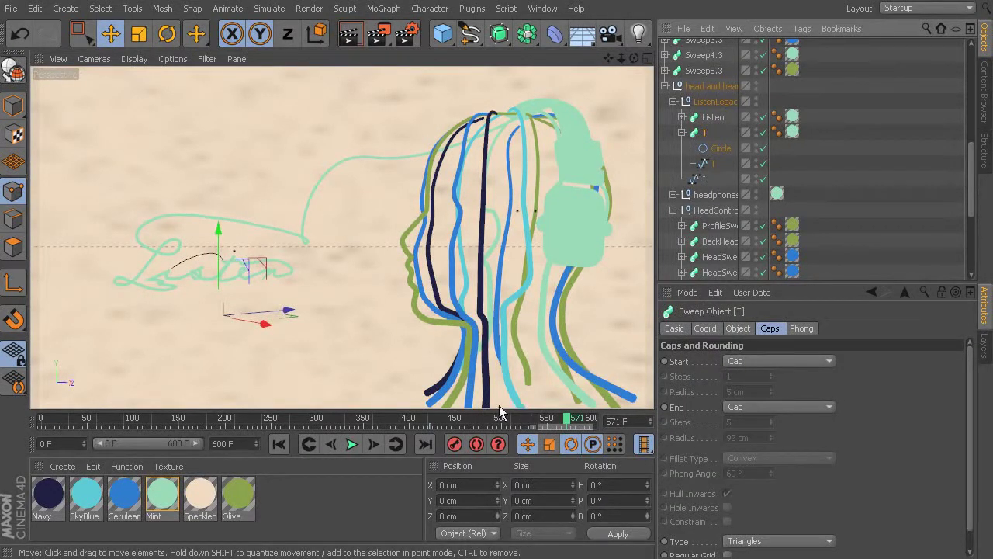
{"action": "mouse_move", "coordinate": [570, 423]}
{"action": "left_mouse_down"}
{"action": "mouse_move", "coordinate": [326, 426]}
{"action": "mouse_move", "coordinate": [437, 468]}
{"action": "mouse_move", "coordinate": [563, 475]}
{"action": "left_mouse_up"}
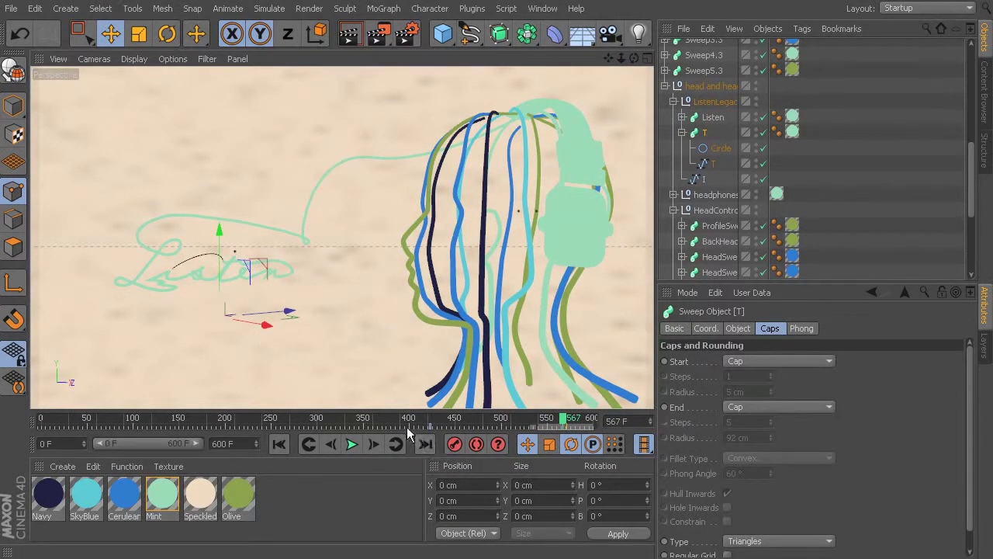
{"action": "left_click_drag", "start_coordinate": [408, 427], "coordinate": [594, 427]}
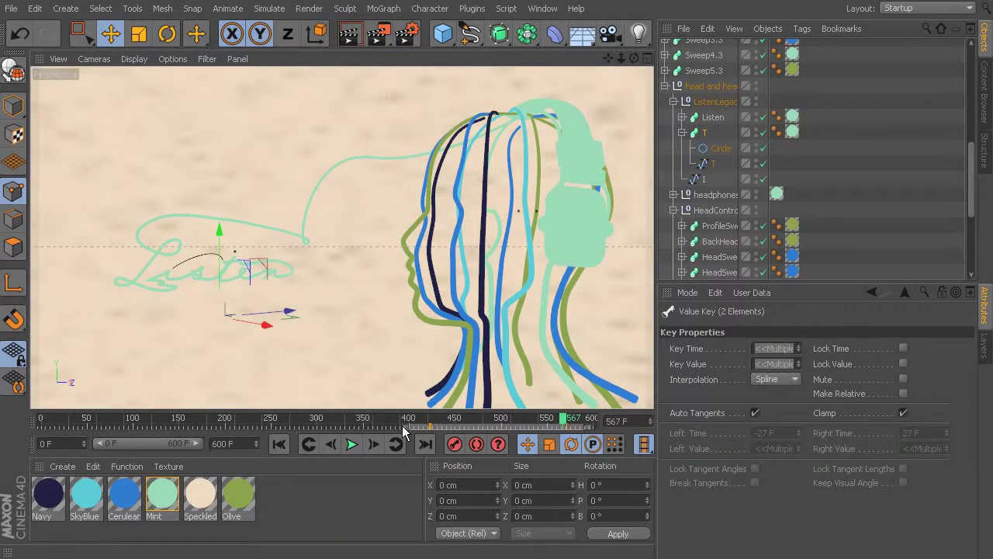
{"action": "left_click_drag", "start_coordinate": [416, 435], "coordinate": [542, 435]}
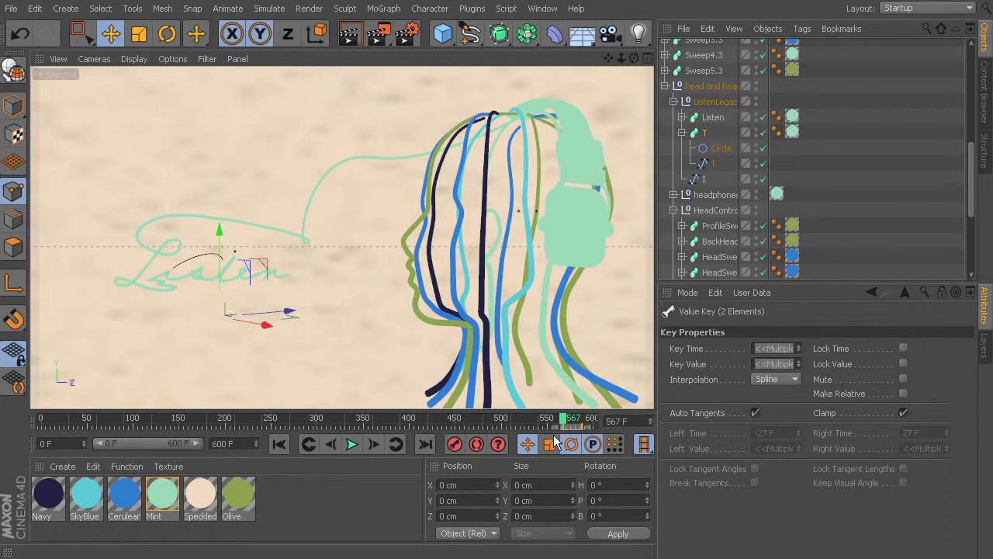
{"action": "left_click_drag", "start_coordinate": [560, 420], "coordinate": [583, 427]}
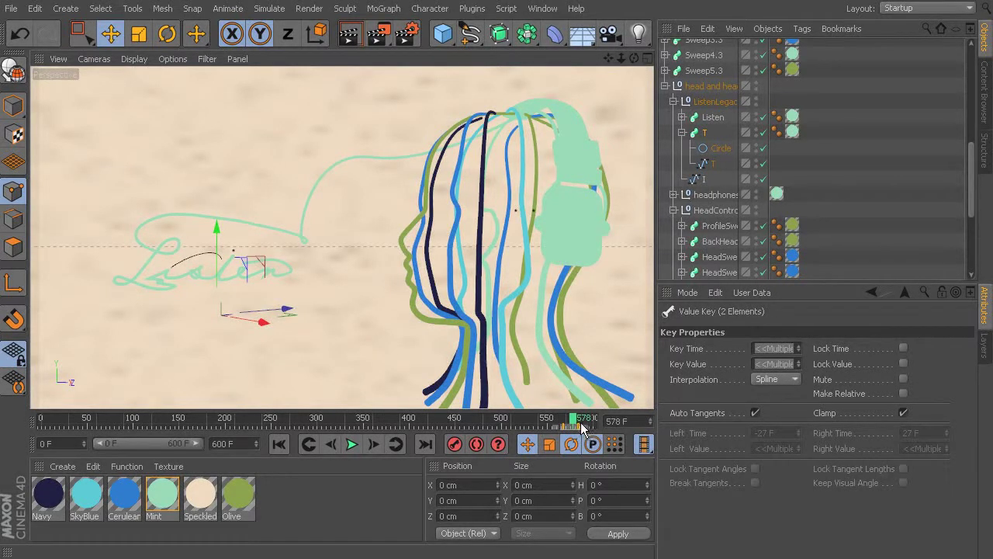
{"action": "left_click_drag", "start_coordinate": [580, 424], "coordinate": [572, 425]}
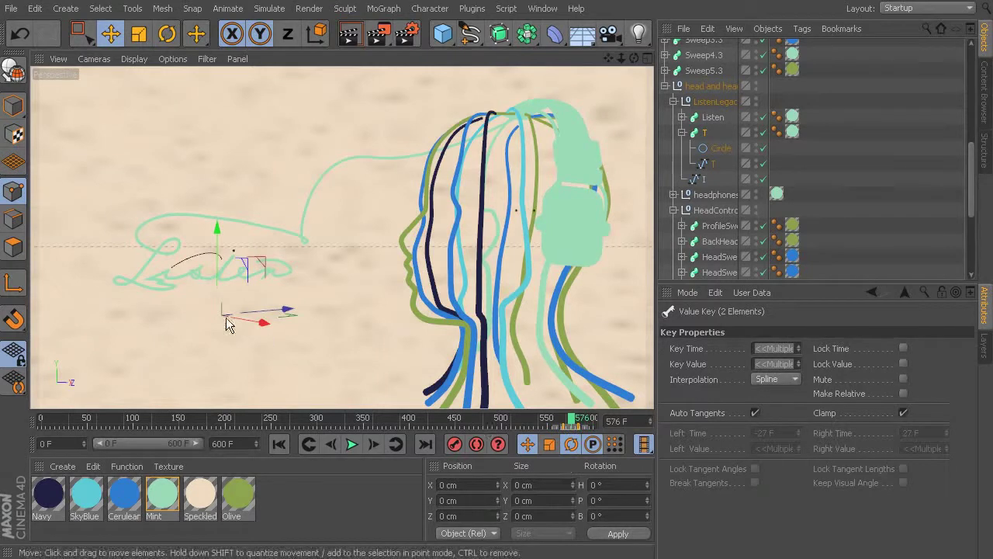
{"action": "left_click", "coordinate": [574, 419]}
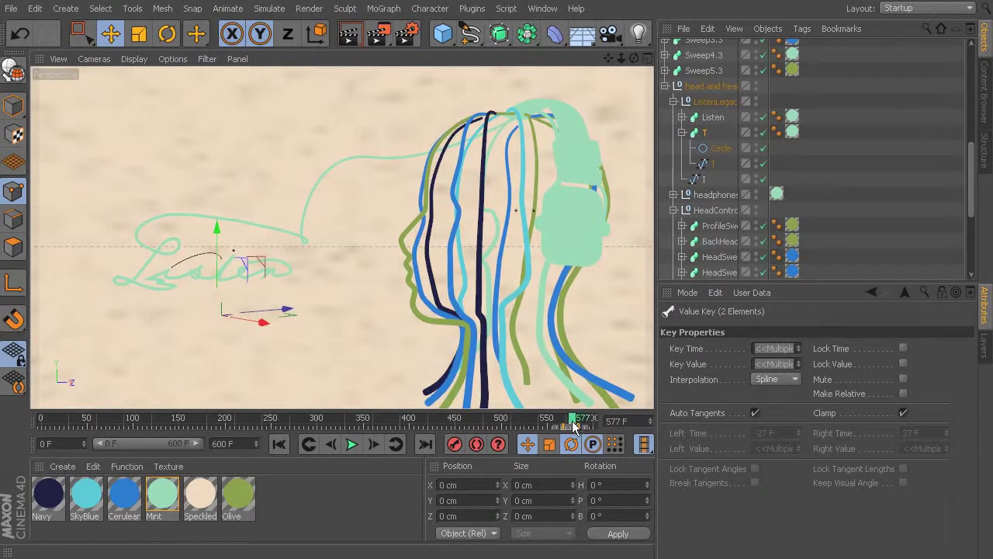
- Retime the T sweep's growth keys to start at frame 566 and end at frame 593
{"action": "left_click_drag", "start_coordinate": [149, 445], "coordinate": [173, 450]}
{"action": "mouse_move", "coordinate": [417, 427]}
{"action": "left_mouse_down"}
{"action": "mouse_move", "coordinate": [371, 427]}
{"action": "mouse_move", "coordinate": [403, 428]}
{"action": "mouse_move", "coordinate": [381, 423]}
{"action": "mouse_move", "coordinate": [412, 441]}
{"action": "mouse_move", "coordinate": [564, 454]}
{"action": "mouse_move", "coordinate": [548, 450]}
{"action": "left_mouse_up"}
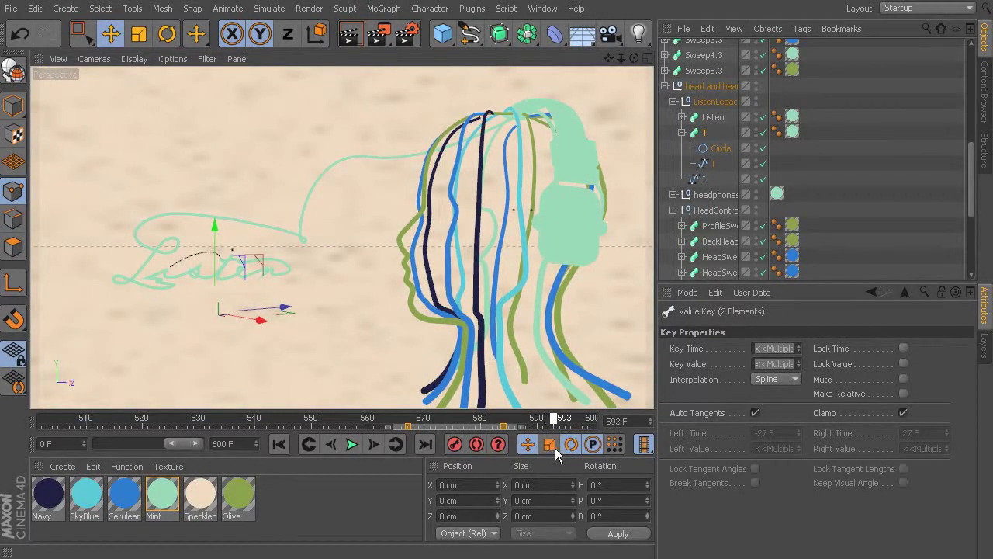
{"action": "left_click_drag", "start_coordinate": [503, 426], "coordinate": [570, 438]}
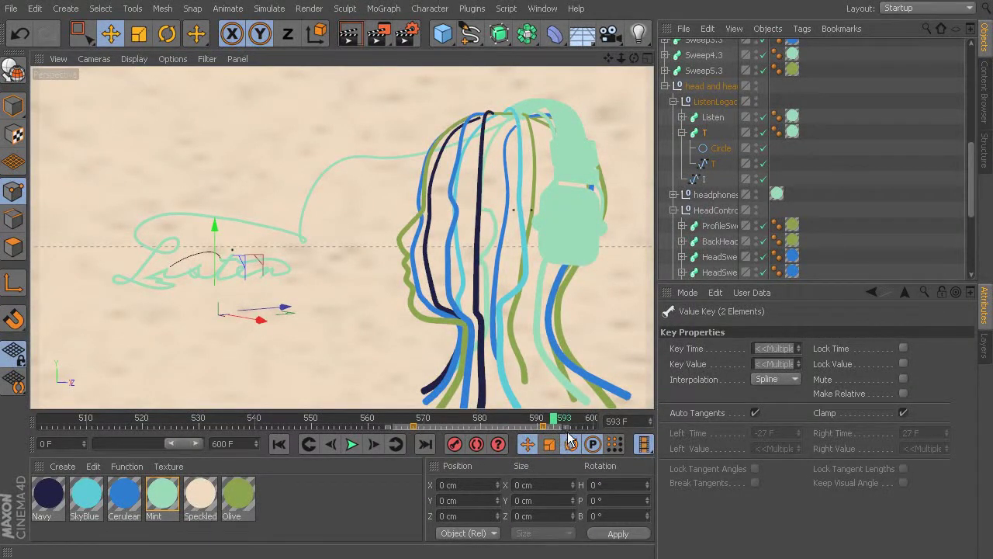
{"action": "left_click_drag", "start_coordinate": [388, 436], "coordinate": [375, 436]}
{"action": "left_click_drag", "start_coordinate": [578, 426], "coordinate": [580, 426]}
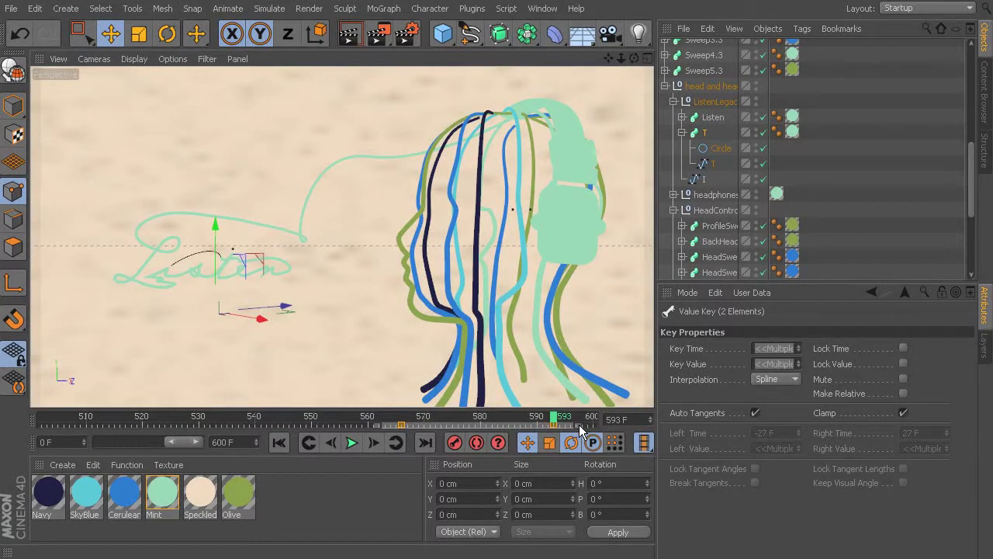
{"action": "left_click_drag", "start_coordinate": [381, 423], "coordinate": [553, 425]}
{"action": "key", "text": "F8"}
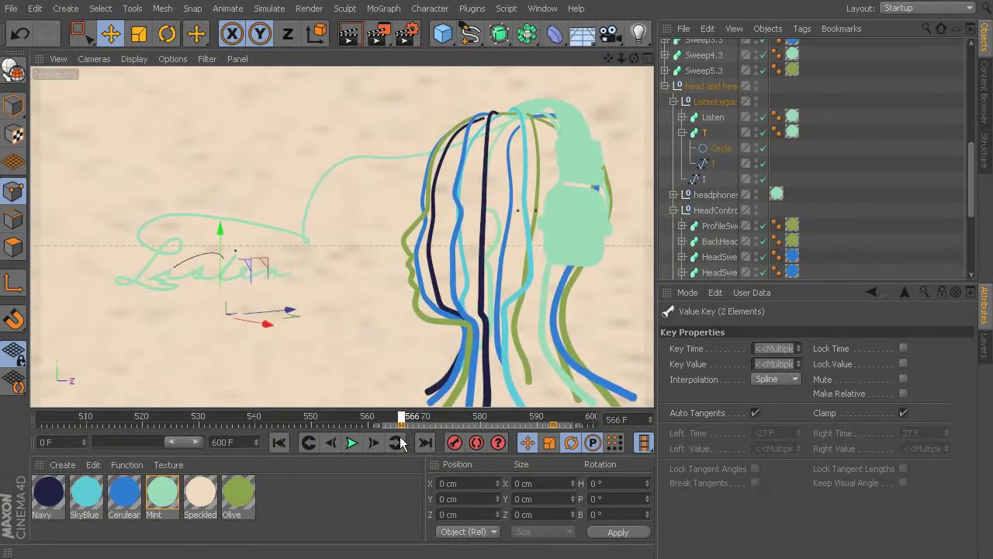
- Set the T sweep's Start Growth to 0 % at frame 566 and update its keyframe
{"action": "left_click", "coordinate": [708, 133]}
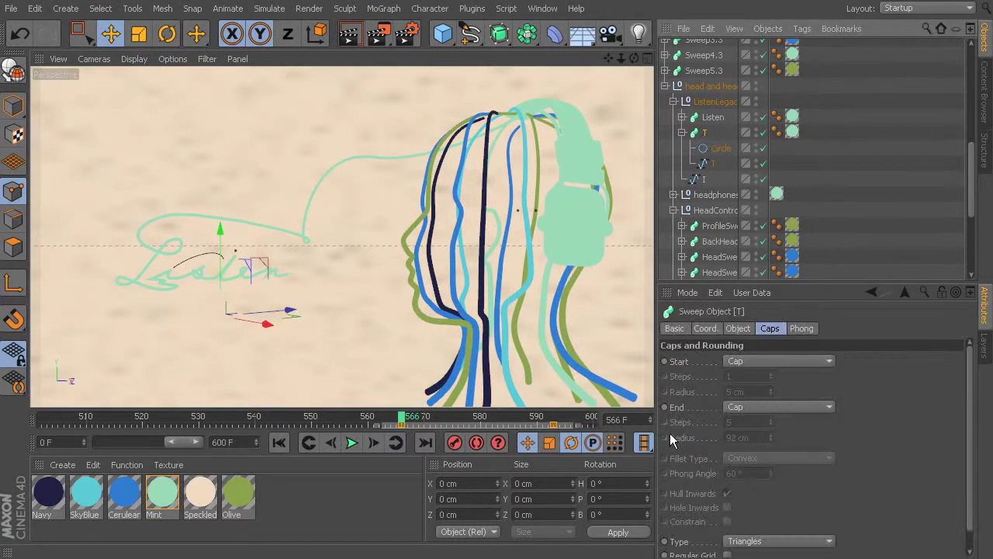
{"action": "left_click", "coordinate": [737, 329]}
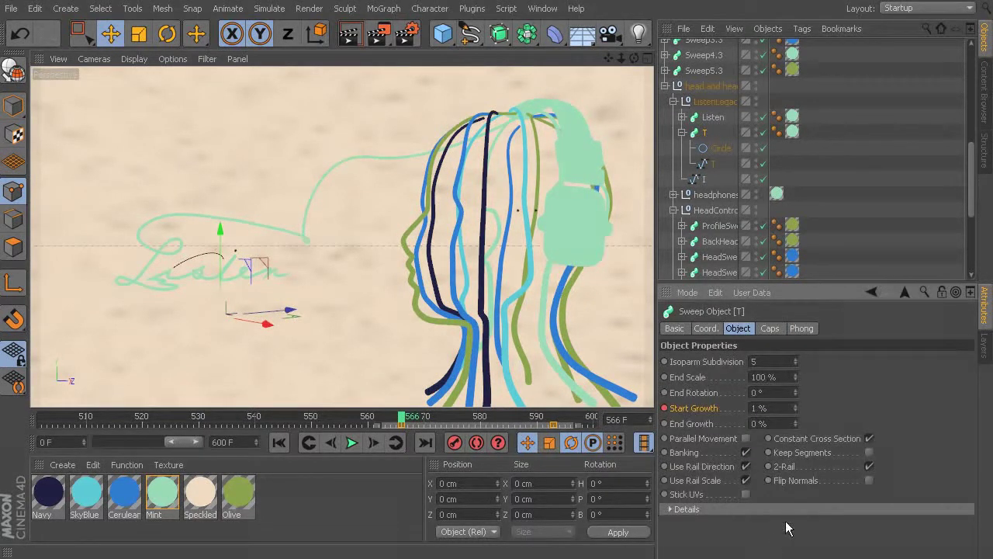
{"action": "left_click", "coordinate": [796, 411]}
{"action": "left_click", "coordinate": [665, 408], "text": "ctrl"}
- Keyframe the T sweep's End Growth at 0 % on frame 578 and at 51 % on frame 586
{"action": "left_click_drag", "start_coordinate": [402, 423], "coordinate": [468, 467]}
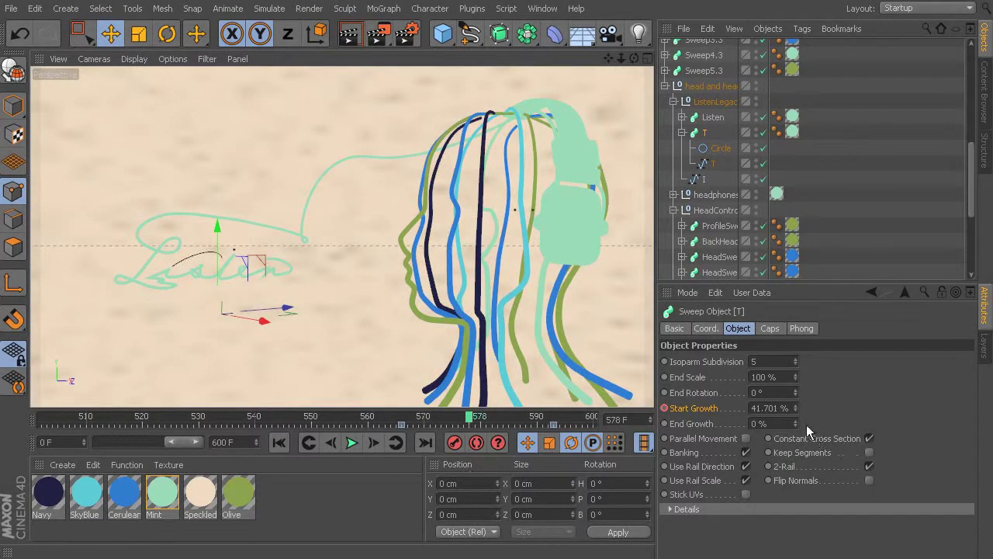
{"action": "left_click", "coordinate": [665, 424]}
{"action": "left_click_drag", "start_coordinate": [471, 418], "coordinate": [515, 430]}
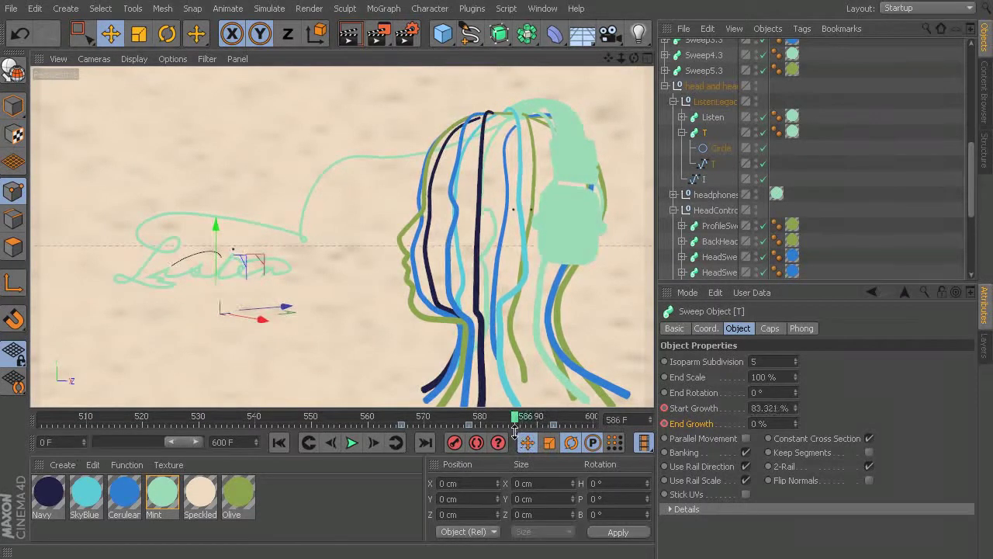
{"action": "left_click", "coordinate": [796, 423]}
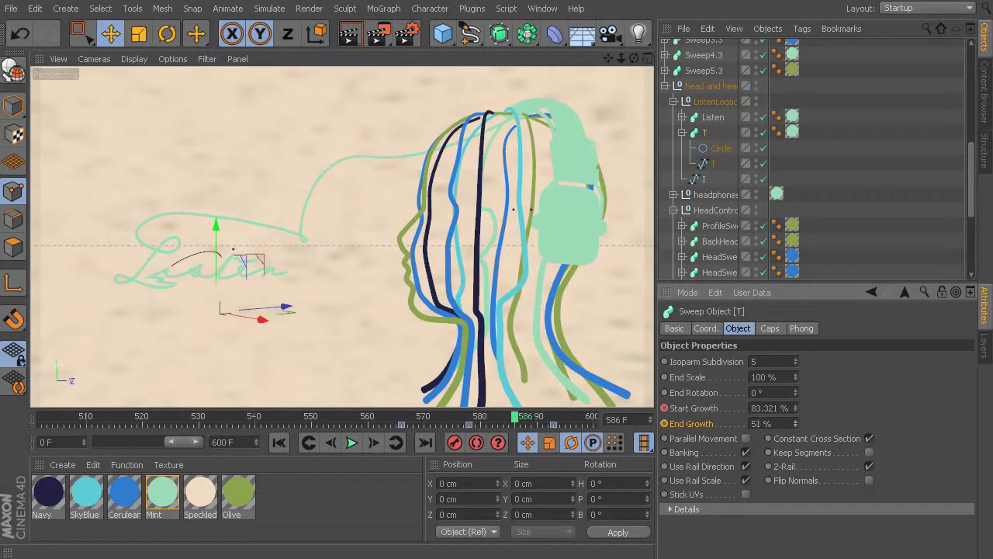
{"action": "left_click", "coordinate": [665, 424]}
- Keyframe the T sweep's End Growth at 74 % on frame 593
{"action": "left_click_drag", "start_coordinate": [514, 429], "coordinate": [556, 438]}
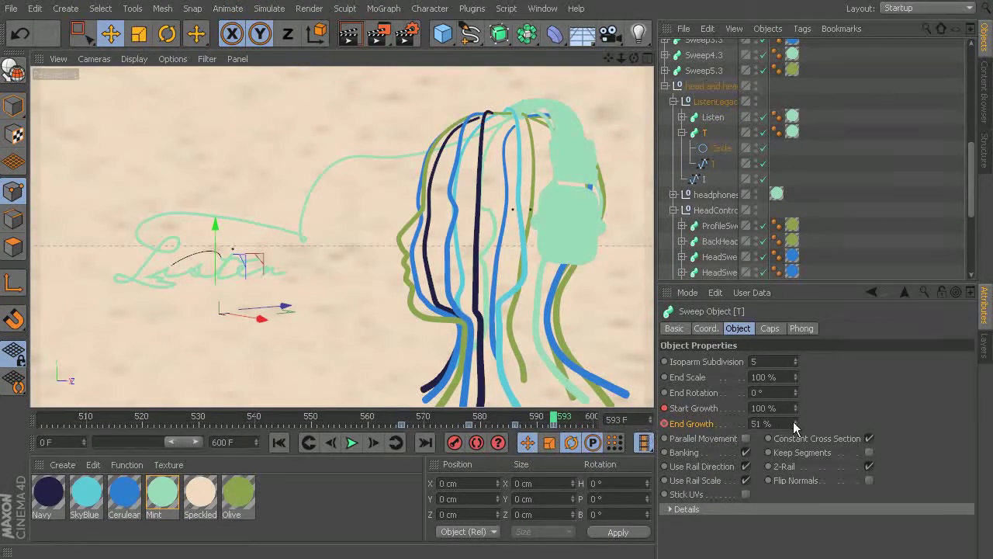
{"action": "left_click_drag", "start_coordinate": [795, 422], "coordinate": [795, 427]}
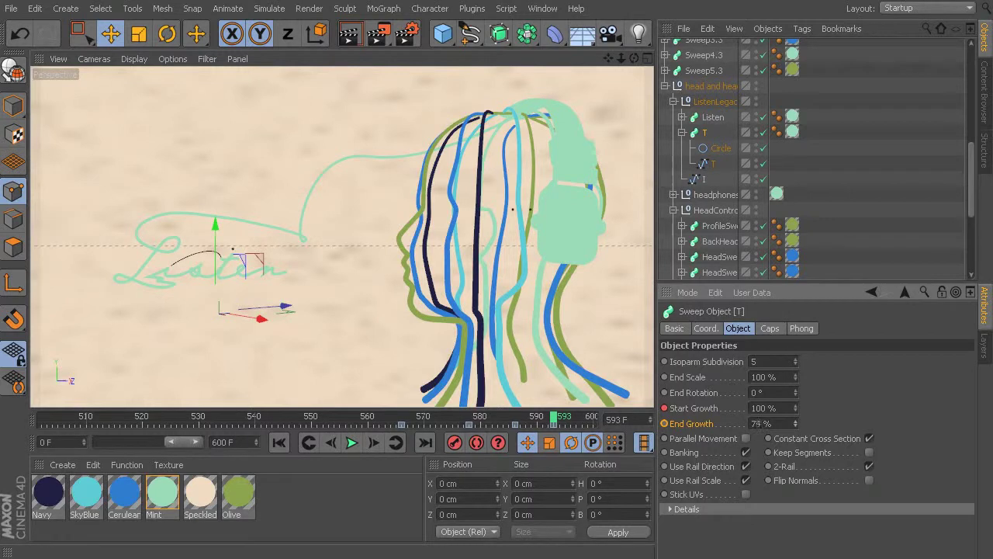
{"action": "left_click", "coordinate": [664, 424]}
- Step backward and forward through the T sweep's frames up to 593 to review how the crossbar animates
{"action": "key", "text": "f"}
{"action": "key", "text": "f"}
{"action": "key", "text": "f"}
{"action": "key", "text": "f"}
{"action": "key", "text": "f"}
{"action": "key", "text": "f"}
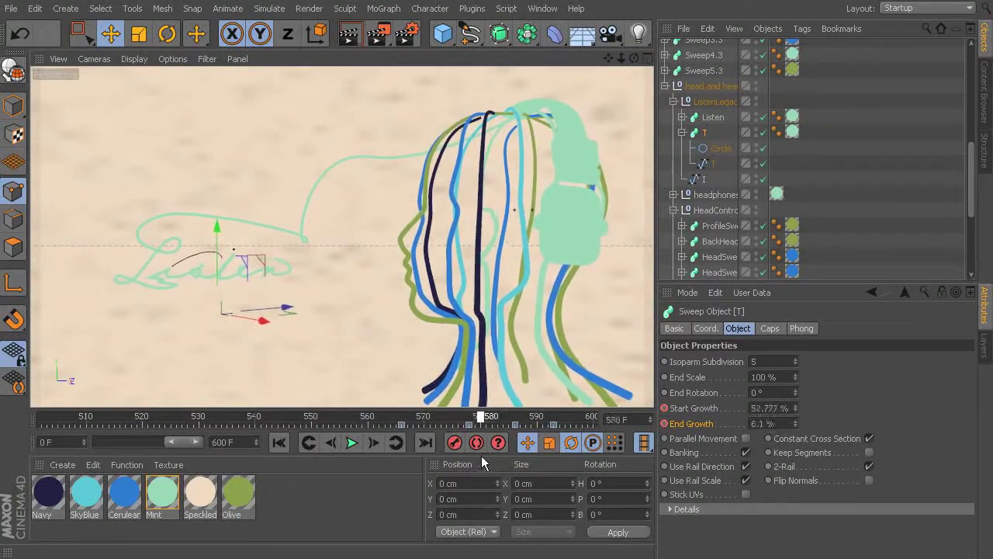
{"action": "key", "text": "g"}
{"action": "key", "text": "g"}
{"action": "key", "text": "g"}
{"action": "key", "text": "g"}
{"action": "key", "text": "g"}
{"action": "key", "text": "g"}
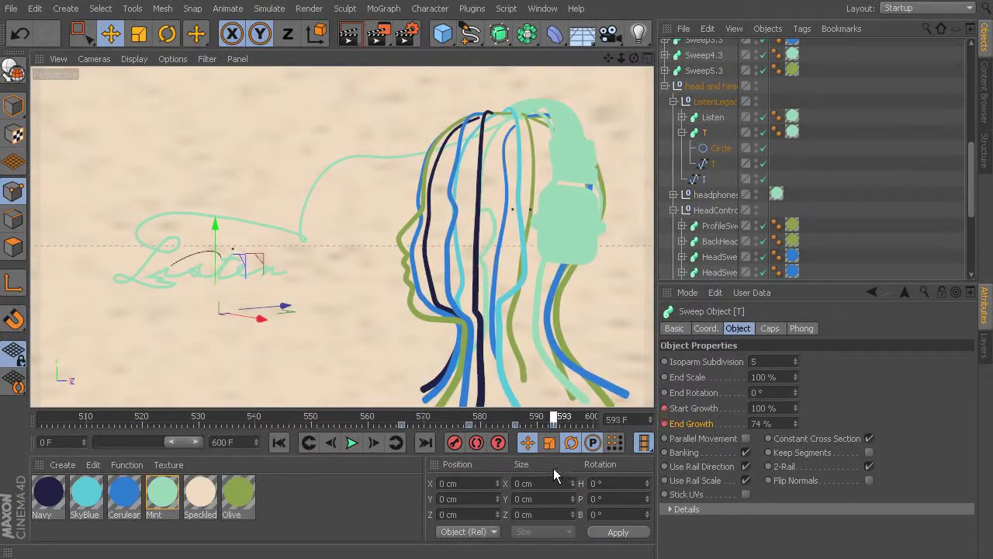
- Step back and forth through the frames just before 593 to examine the end of the T stroke's growth
{"action": "key", "text": "f"}
{"action": "key", "text": "f"}
{"action": "key", "text": "f"}
{"action": "key", "text": "f"}
{"action": "key", "text": "f"}
{"action": "key", "text": "g"}
{"action": "key", "text": "g"}
{"action": "key", "text": "g"}
{"action": "key", "text": "g"}
{"action": "key", "text": "f"}
{"action": "key", "text": "g"}
{"action": "key", "text": "f"}
{"action": "key", "text": "f"}
{"action": "key", "text": "f"}
{"action": "key", "text": "f"}
{"action": "key", "text": "g"}
{"action": "key", "text": "g"}
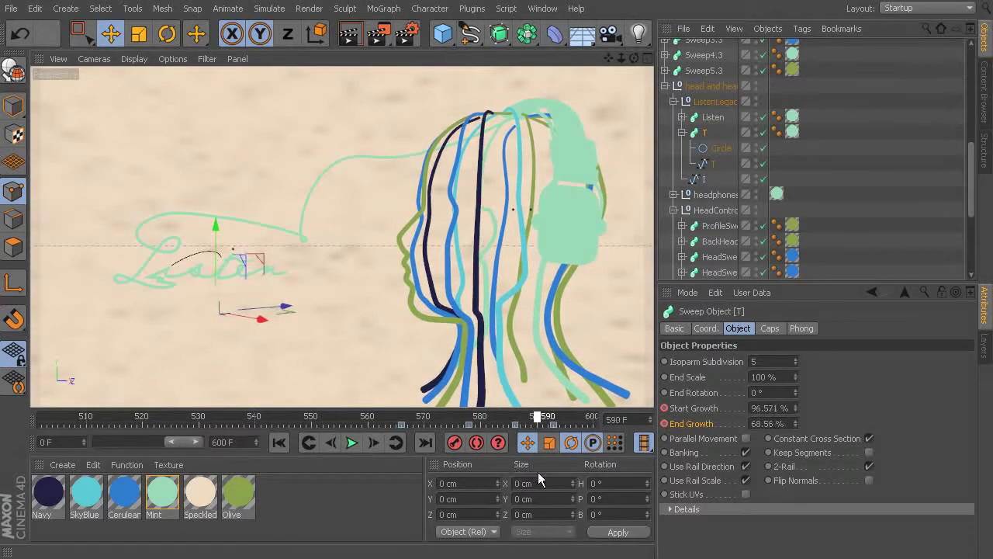
{"action": "key", "text": "g"}
{"action": "key", "text": "g"}
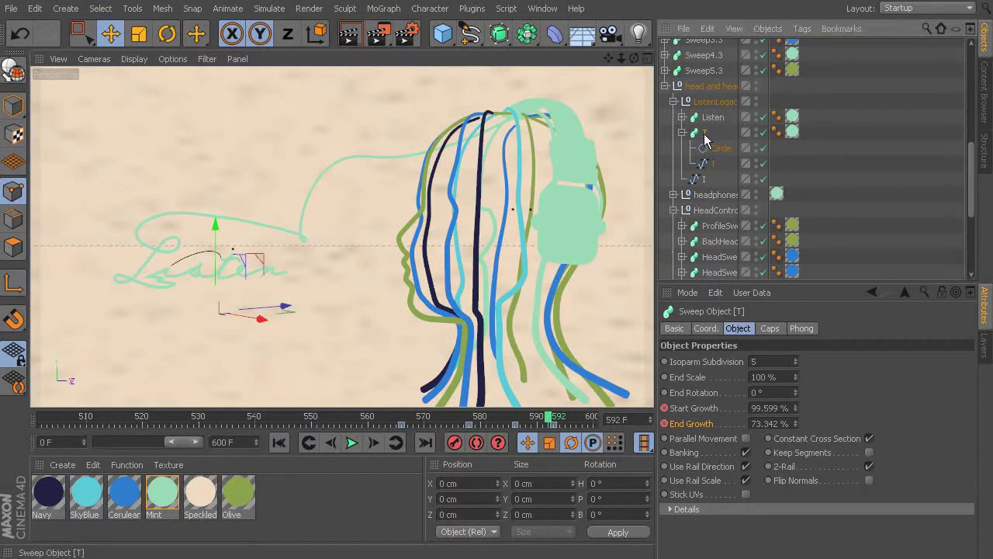
- Duplicate the T sweep with its keyframes and name the two sweeps T and I
{"action": "key", "text": "ctrl+c"}
{"action": "key", "text": "ctrl+v"}
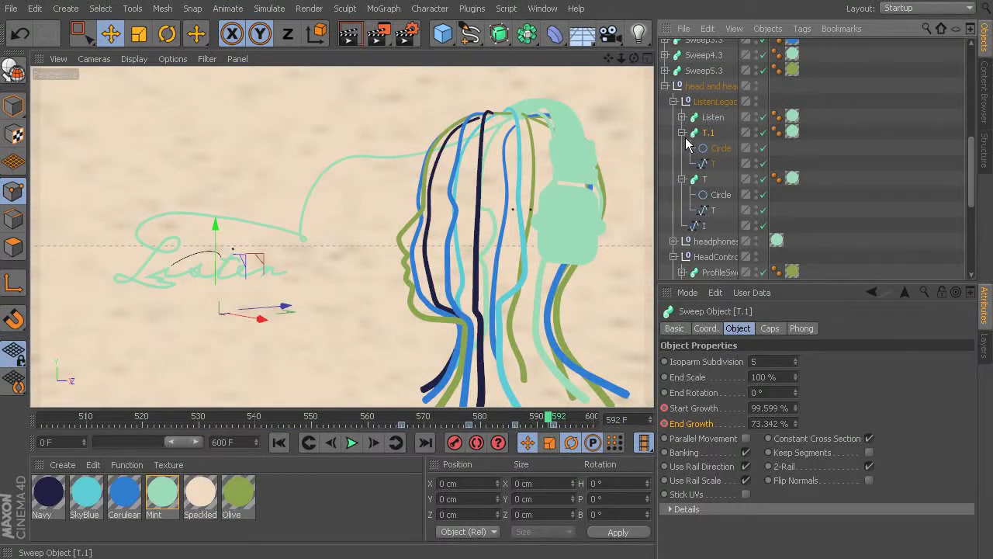
{"action": "double_click", "coordinate": [710, 133]}
{"action": "type", "text": "T"}
{"action": "key", "text": "Return"}
{"action": "double_click", "coordinate": [708, 179]}
{"action": "type", "text": "I"}
{"action": "key", "text": "Return"}
{"action": "left_click", "coordinate": [683, 133]}
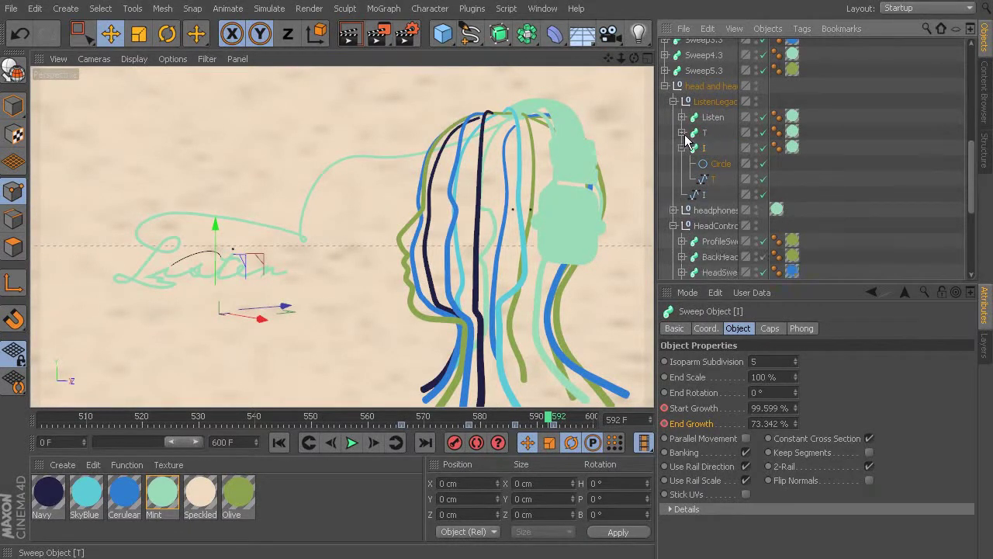
- Replace the T spline inside the I sweep with the separate I spline
{"action": "left_click", "coordinate": [711, 179]}
{"action": "key", "text": "Delete"}
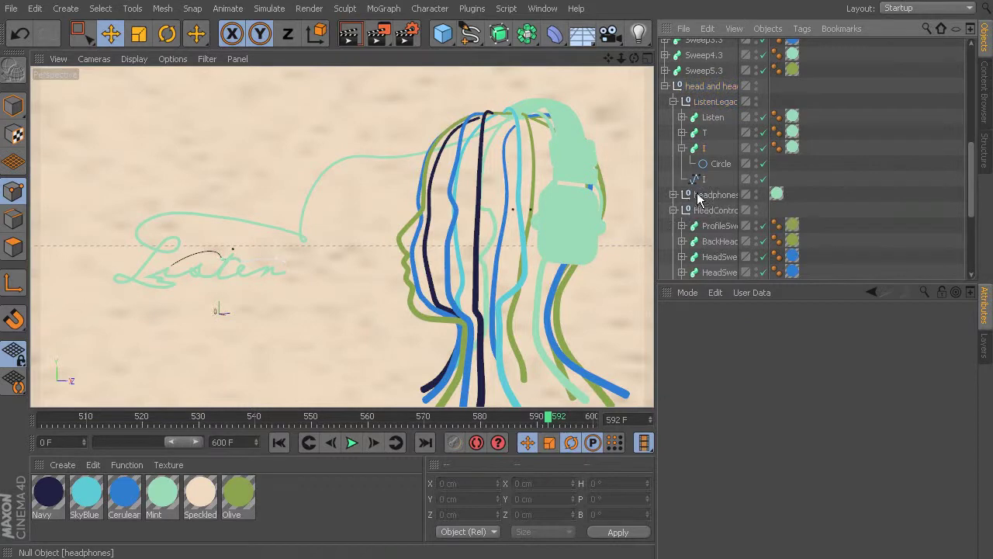
{"action": "left_click_drag", "start_coordinate": [715, 180], "coordinate": [718, 172]}
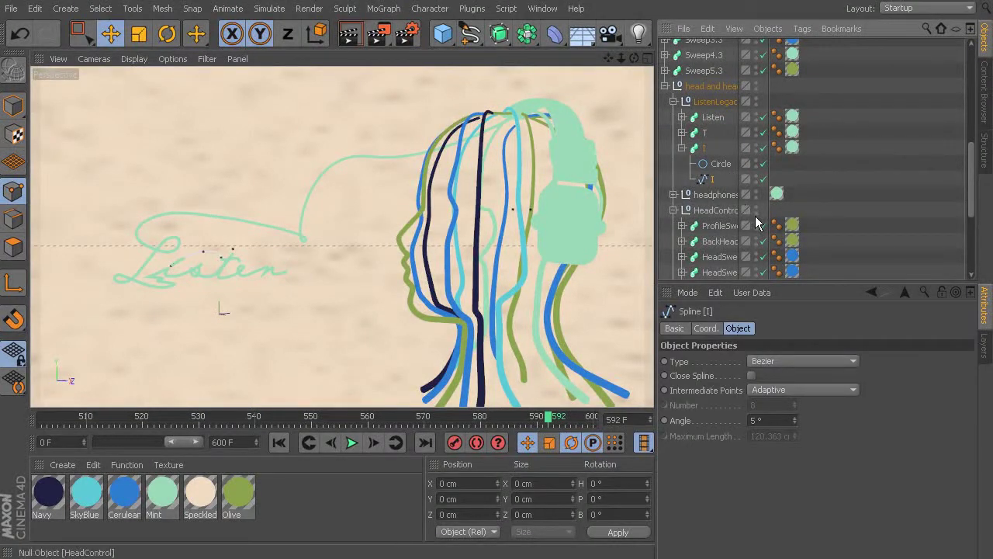
{"action": "left_click", "coordinate": [703, 153]}
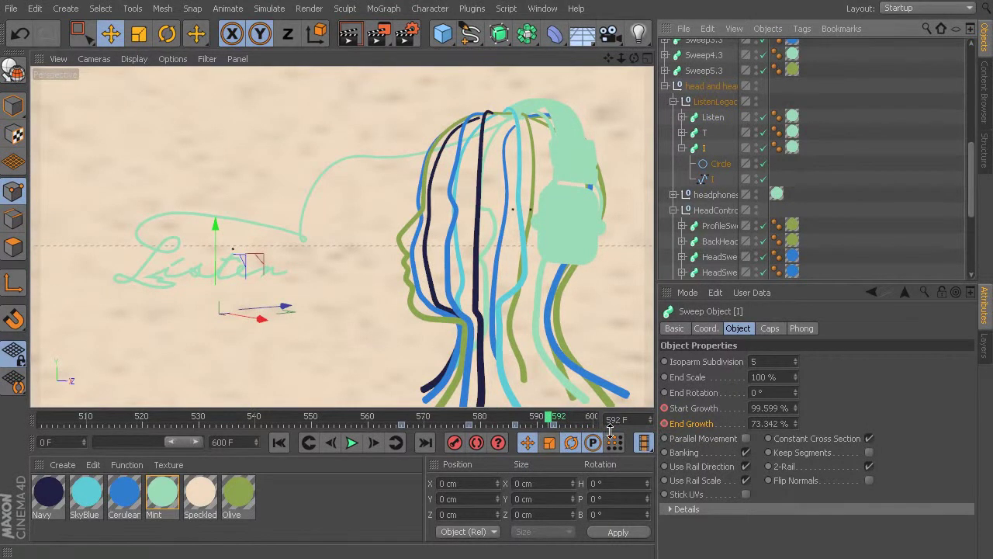
- Extend the project's end to frame 650 and shift the visible timeline range to include the added frames
{"action": "left_click", "coordinate": [223, 442]}
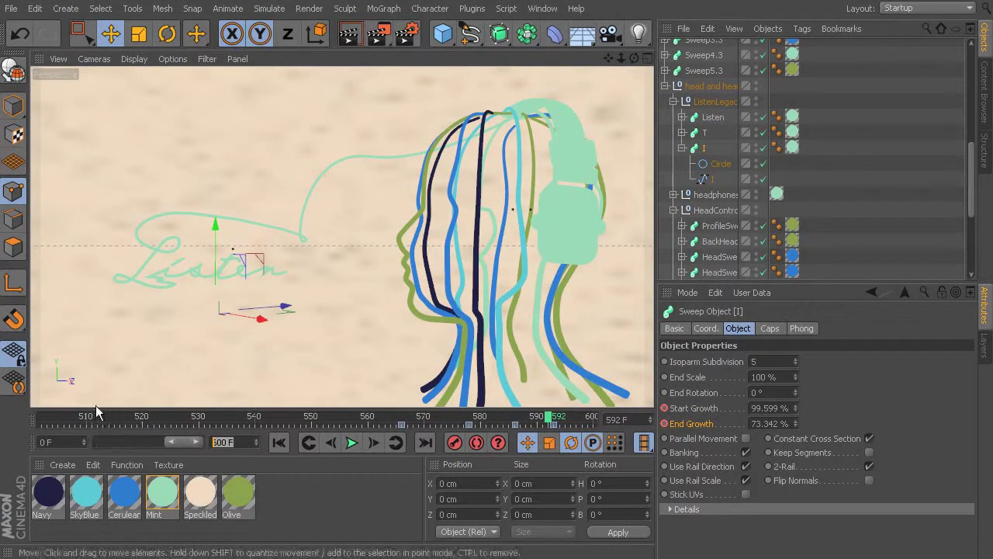
{"action": "type", "text": "650"}
{"action": "key", "text": "Return"}
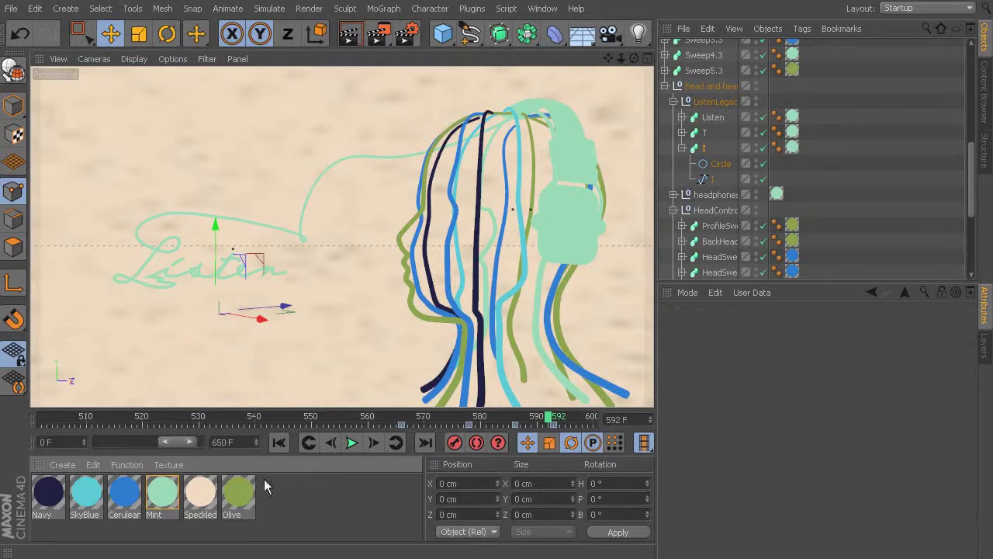
{"action": "left_click_drag", "start_coordinate": [193, 442], "coordinate": [208, 445]}
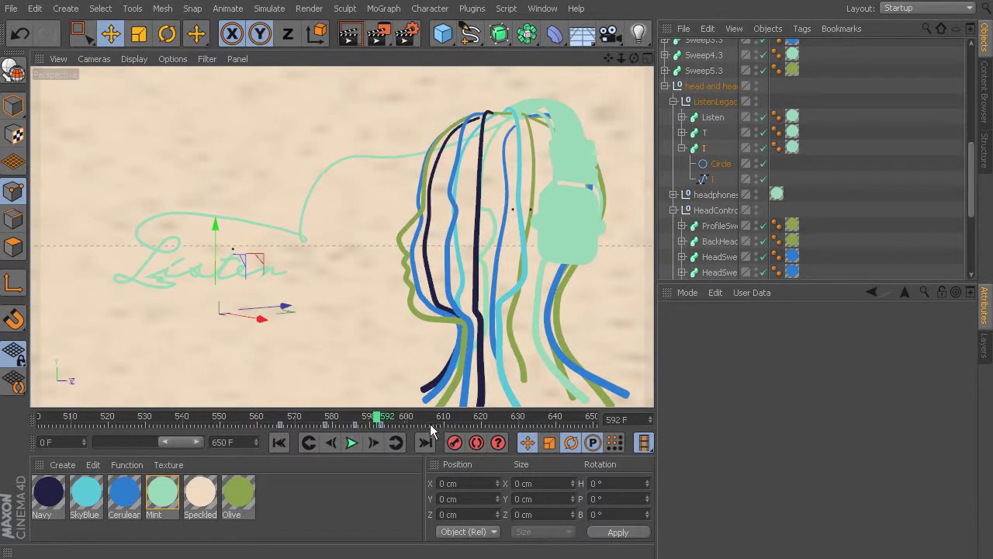
- Shift the I sweep's growth keyframes to start at frame 592, and adjust its End Growth at frame 612
{"action": "mouse_move", "coordinate": [428, 424]}
{"action": "left_mouse_down"}
{"action": "mouse_move", "coordinate": [275, 426]}
{"action": "mouse_move", "coordinate": [441, 434]}
{"action": "left_mouse_up"}
{"action": "left_click_drag", "start_coordinate": [532, 430], "coordinate": [475, 433]}
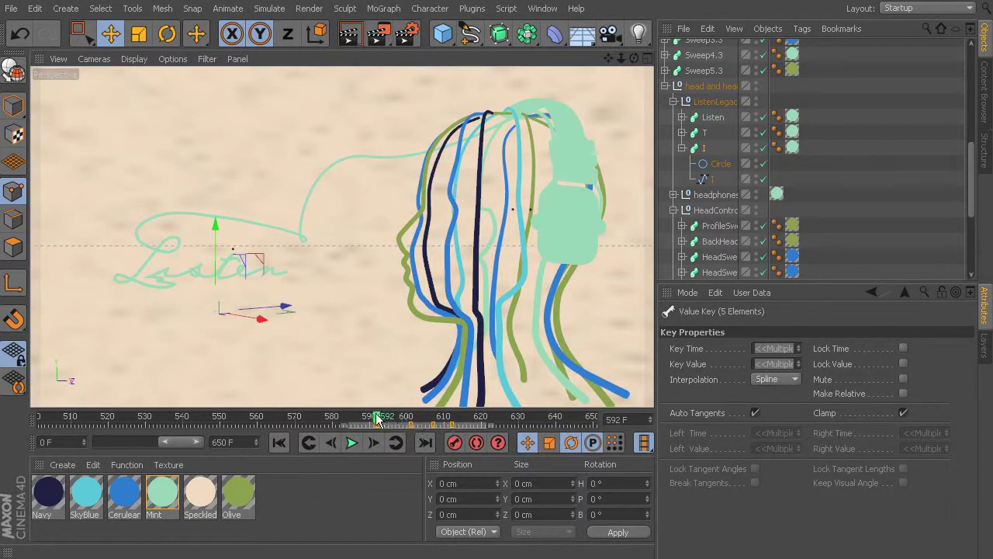
{"action": "mouse_move", "coordinate": [380, 419]}
{"action": "left_mouse_down"}
{"action": "mouse_move", "coordinate": [396, 422]}
{"action": "mouse_move", "coordinate": [311, 421]}
{"action": "mouse_move", "coordinate": [366, 421]}
{"action": "mouse_move", "coordinate": [474, 460]}
{"action": "mouse_move", "coordinate": [445, 463]}
{"action": "mouse_move", "coordinate": [528, 429]}
{"action": "mouse_move", "coordinate": [455, 443]}
{"action": "left_mouse_up"}
{"action": "left_click", "coordinate": [455, 442]}
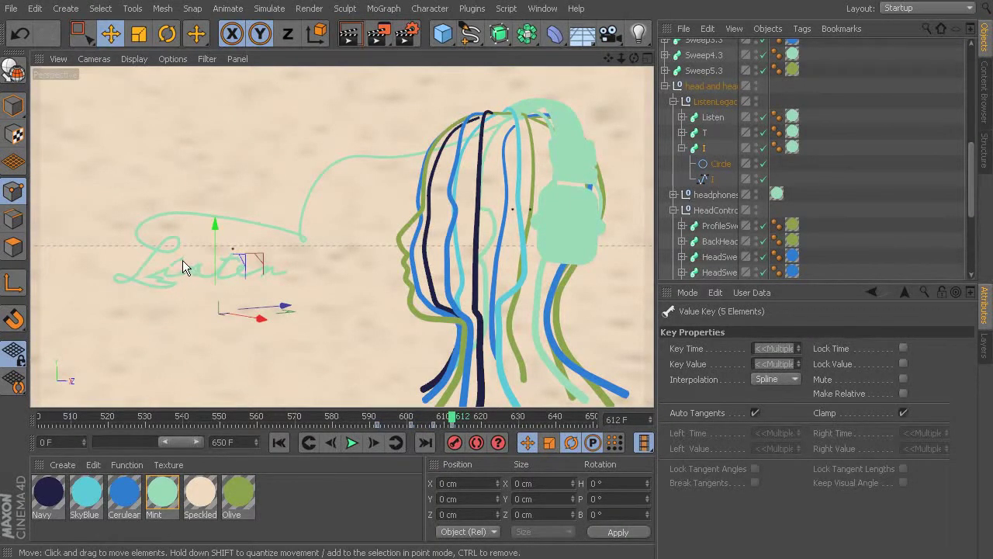
{"action": "left_click", "coordinate": [703, 149]}
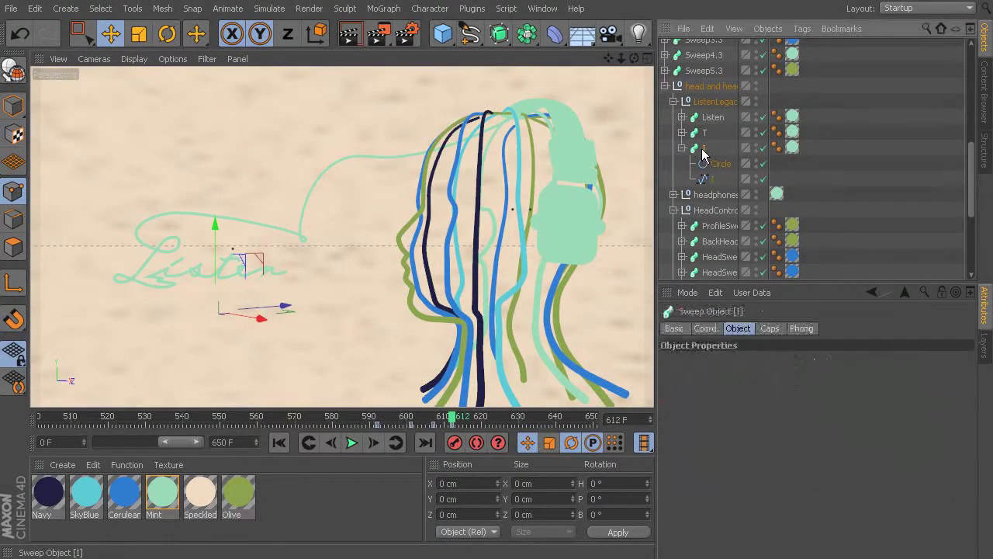
{"action": "left_click", "coordinate": [797, 420]}
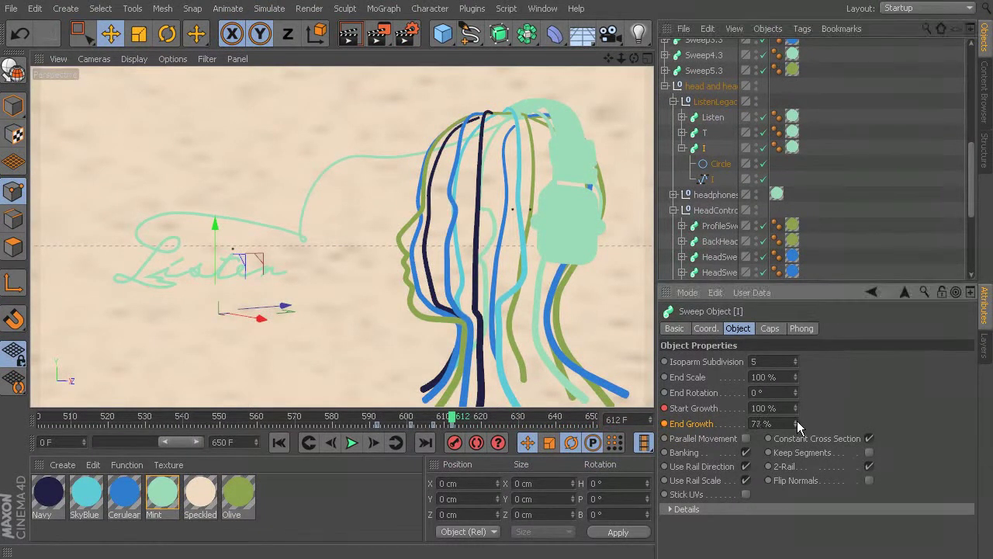
{"action": "left_click_drag", "start_coordinate": [797, 423], "coordinate": [797, 423]}
- Scrub through the animation in the camera view to review how the lettering draws on
{"action": "mouse_move", "coordinate": [404, 419]}
{"action": "left_mouse_down"}
{"action": "mouse_move", "coordinate": [350, 418]}
{"action": "mouse_move", "coordinate": [477, 441]}
{"action": "mouse_move", "coordinate": [458, 431]}
{"action": "mouse_move", "coordinate": [43, 399]}
{"action": "mouse_move", "coordinate": [505, 505]}
{"action": "mouse_move", "coordinate": [596, 517]}
{"action": "mouse_move", "coordinate": [225, 516]}
{"action": "mouse_move", "coordinate": [625, 526]}
{"action": "left_mouse_up"}
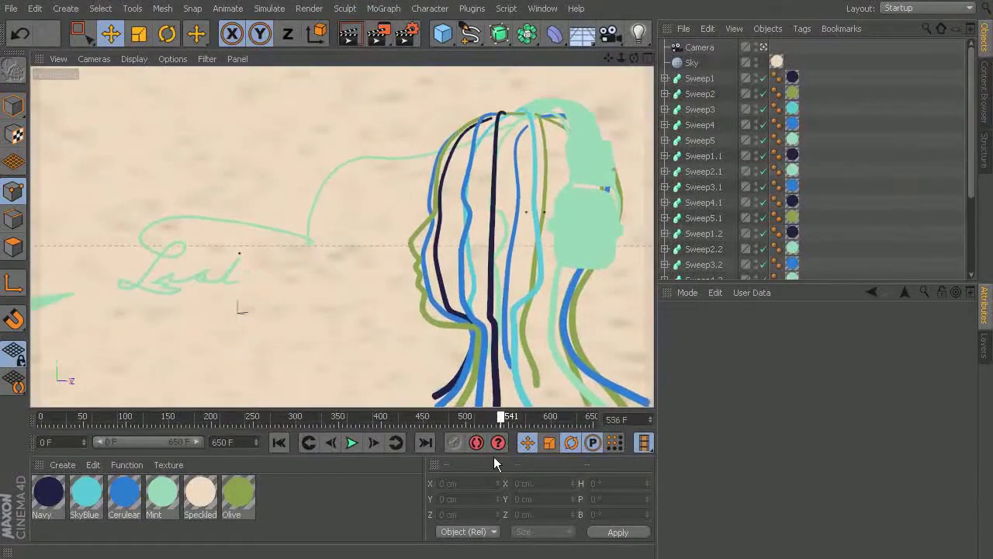
{"action": "left_click", "coordinate": [308, 443]}
{"action": "left_click_drag", "start_coordinate": [304, 439], "coordinate": [461, 431]}
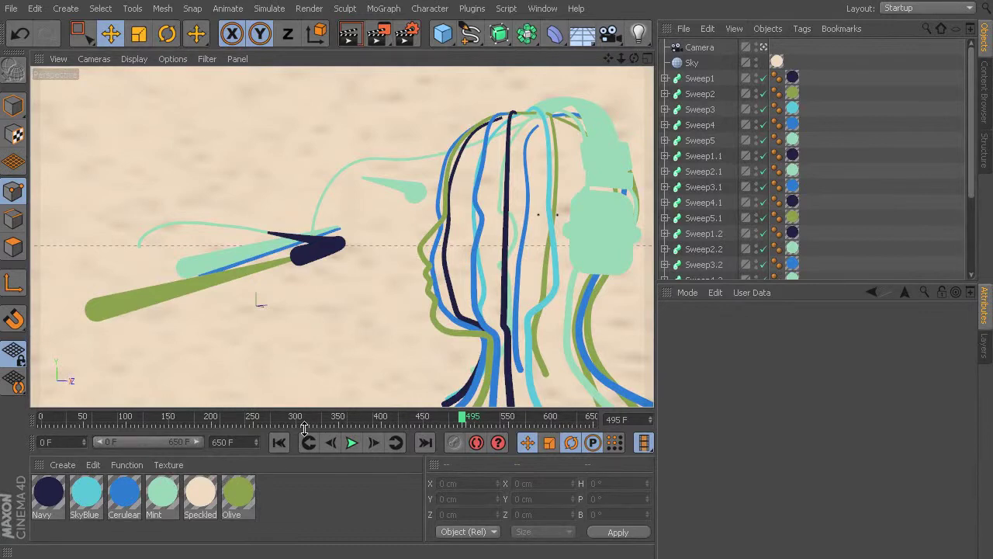
- Maximize the Right view and scrub from frame 0 to 650 to examine how the sweeps move relative to the camera
{"action": "middle_click", "coordinate": [401, 219]}
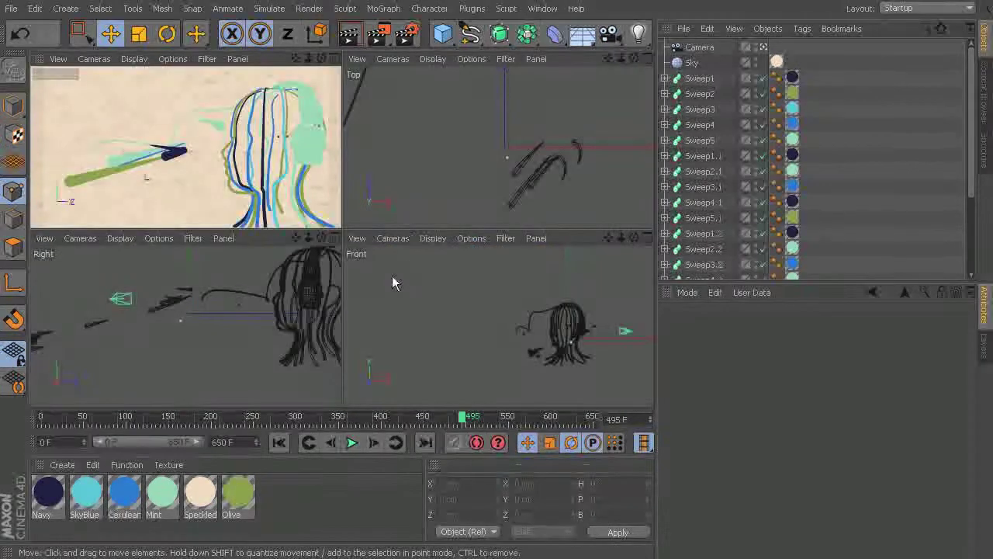
{"action": "middle_click", "coordinate": [264, 302]}
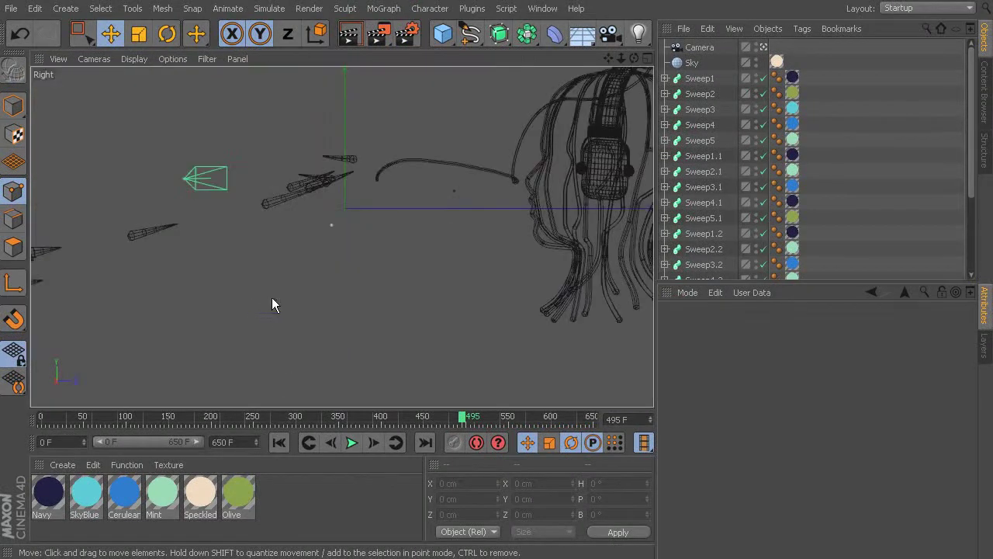
{"action": "scroll", "coordinate": [492, 161], "scroll_direction": "down", "scroll_amount": 3}
{"action": "scroll", "coordinate": [454, 198], "scroll_direction": "up", "scroll_amount": 3}
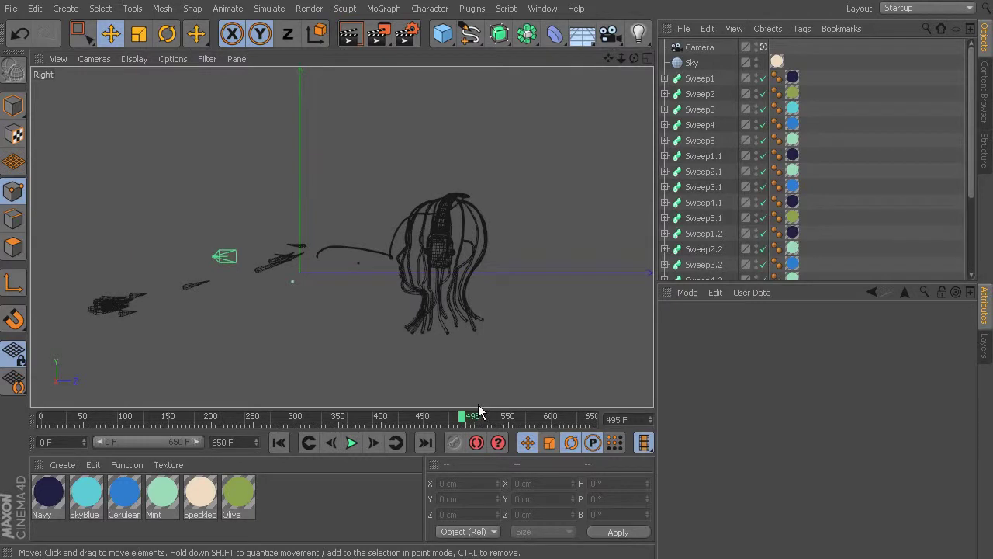
{"action": "left_click_drag", "start_coordinate": [463, 415], "coordinate": [6, 423]}
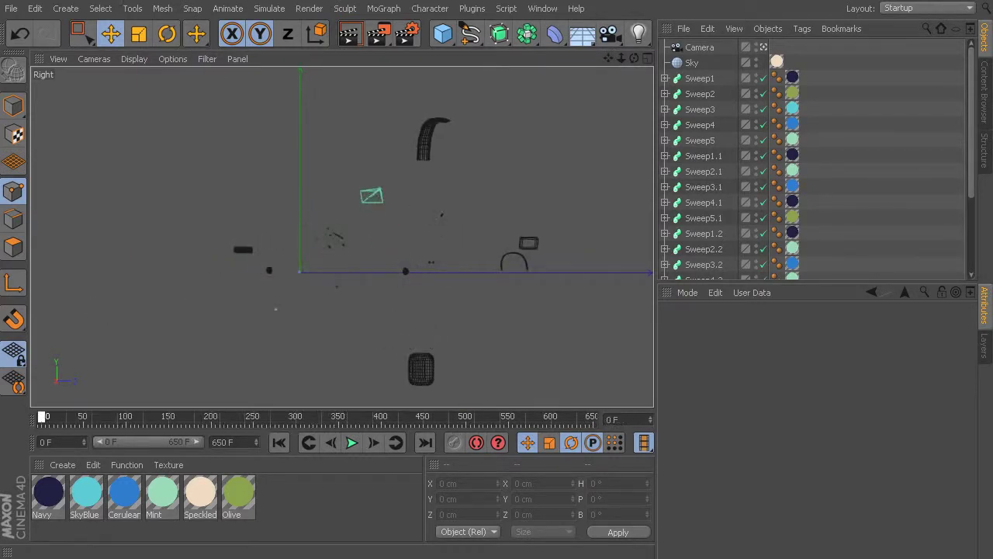
{"action": "mouse_move", "coordinate": [75, 440]}
{"action": "left_mouse_down"}
{"action": "mouse_move", "coordinate": [370, 483]}
{"action": "mouse_move", "coordinate": [631, 483]}
{"action": "mouse_move", "coordinate": [35, 454]}
{"action": "mouse_move", "coordinate": [672, 453]}
{"action": "left_mouse_up"}
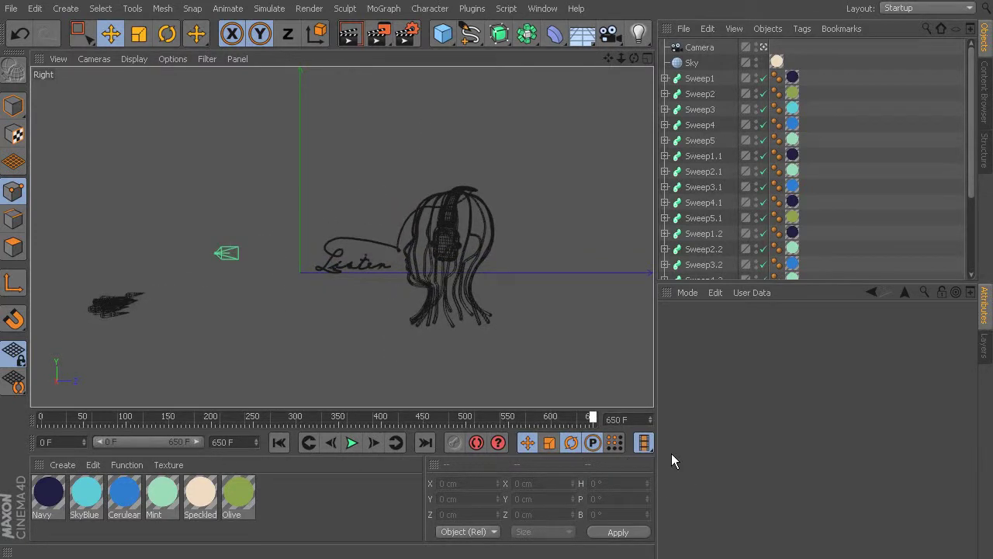
{"action": "left_click_drag", "start_coordinate": [548, 448], "coordinate": [596, 440]}
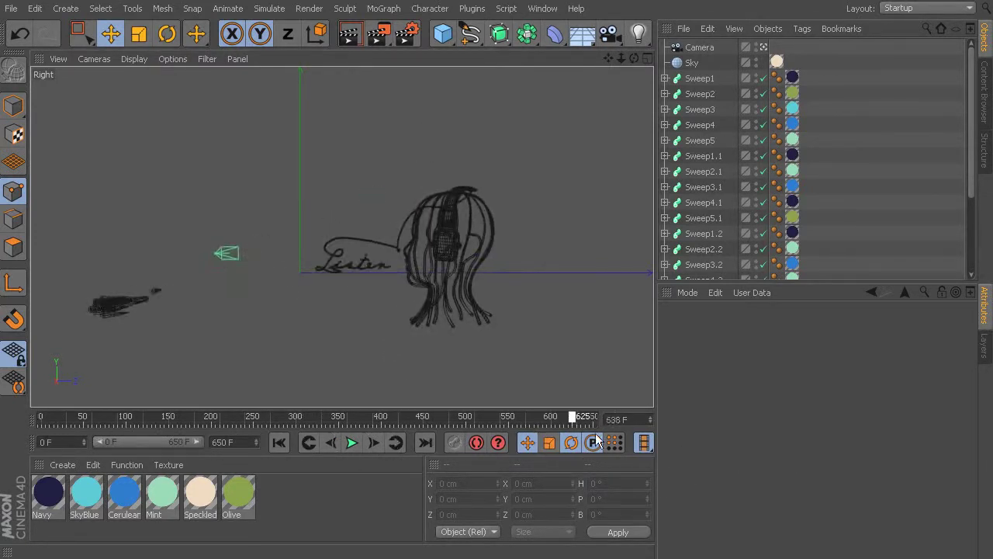
{"action": "left_click_drag", "start_coordinate": [810, 438], "coordinate": [596, 436]}
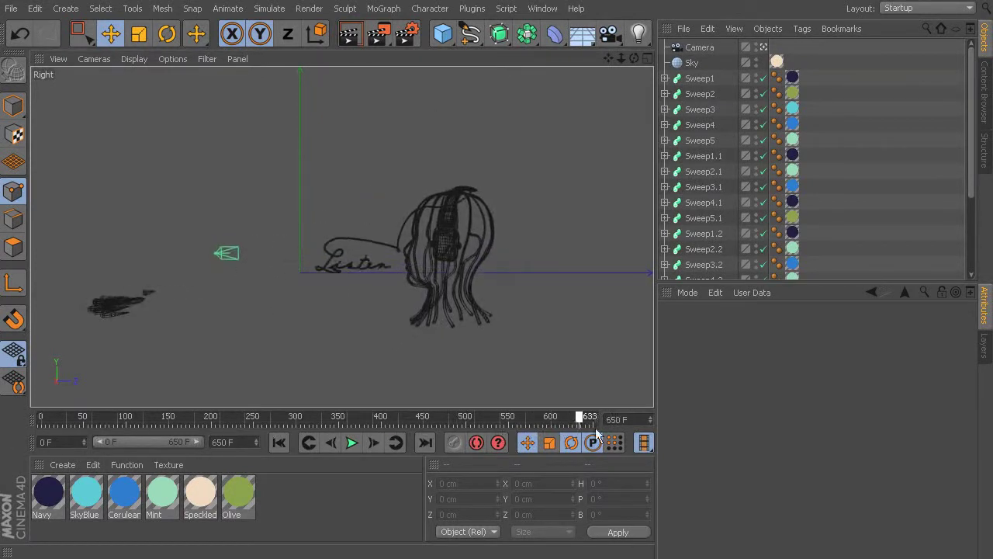
- Check the perspective view with and without the scene camera, ending in the Right view
{"action": "left_click", "coordinate": [765, 45]}
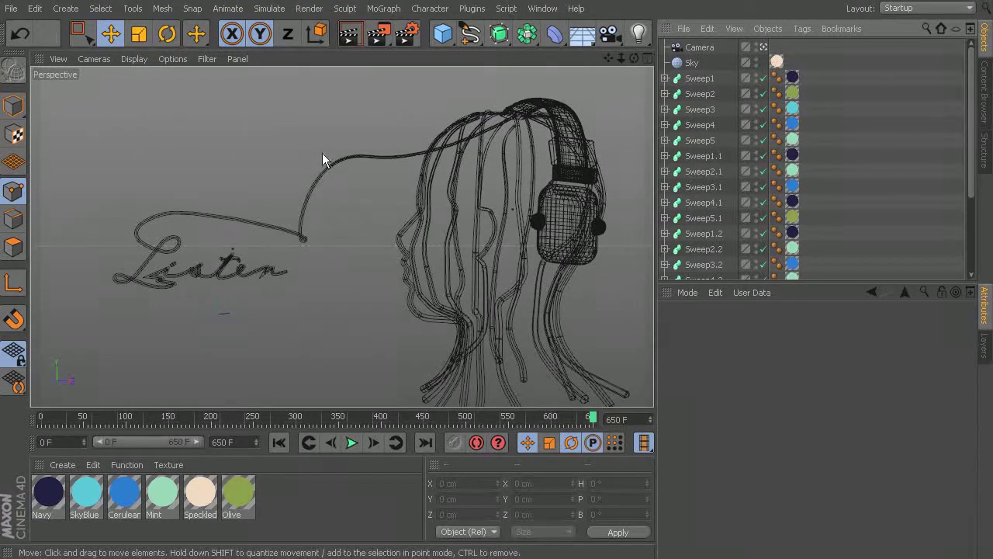
{"action": "left_click", "coordinate": [763, 48]}
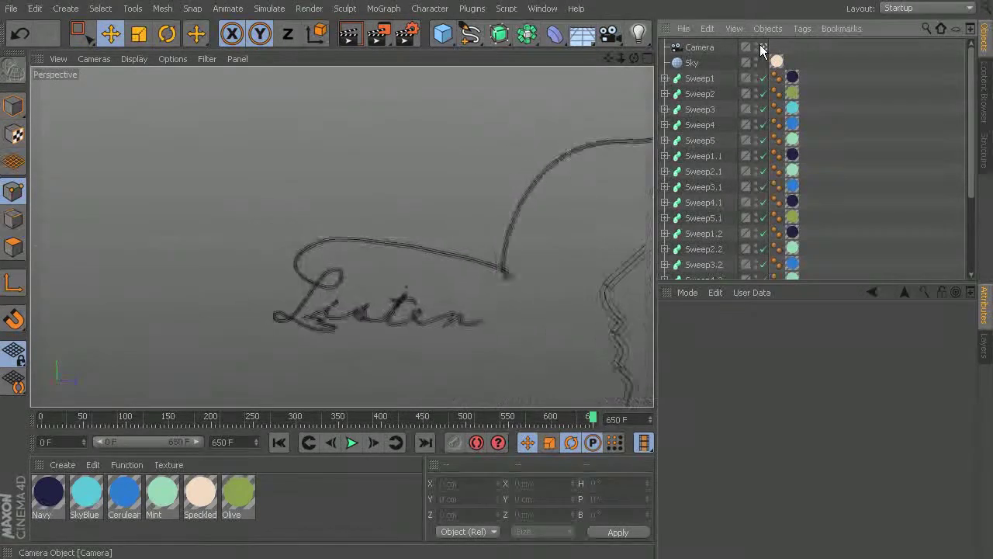
{"action": "key", "text": "F3"}
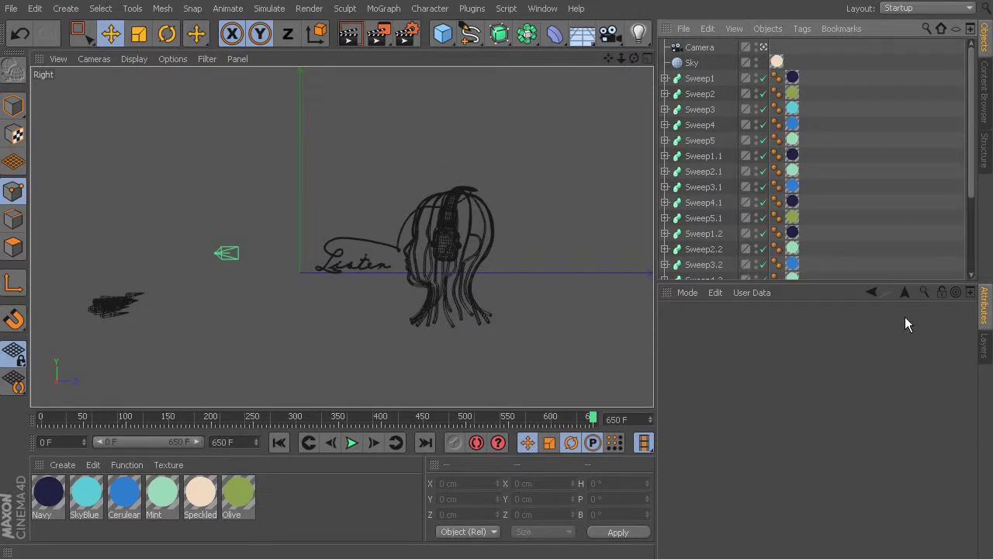
- Start a Bezier spline in the Right view with its first point above and behind the head
{"action": "left_click", "coordinate": [480, 31]}
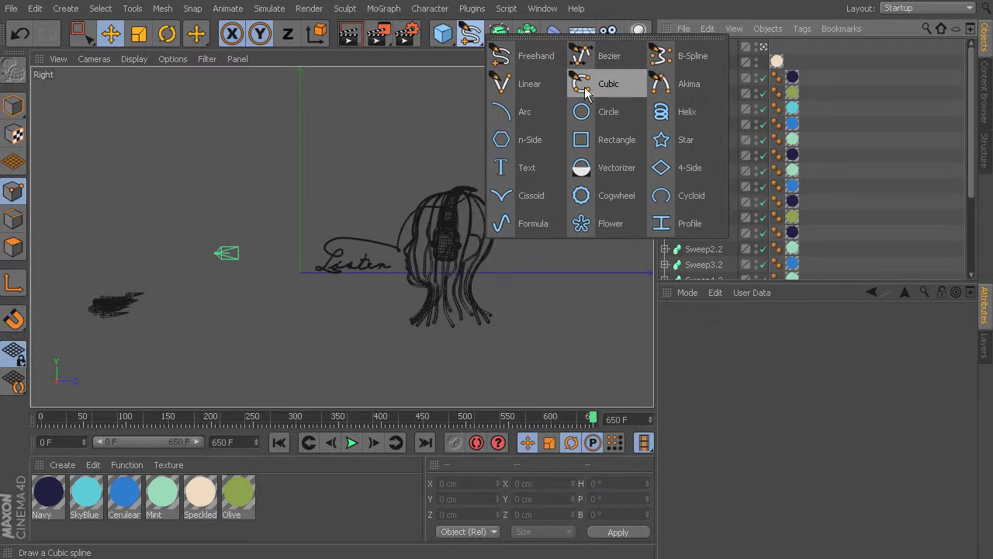
{"action": "left_click", "coordinate": [611, 58]}
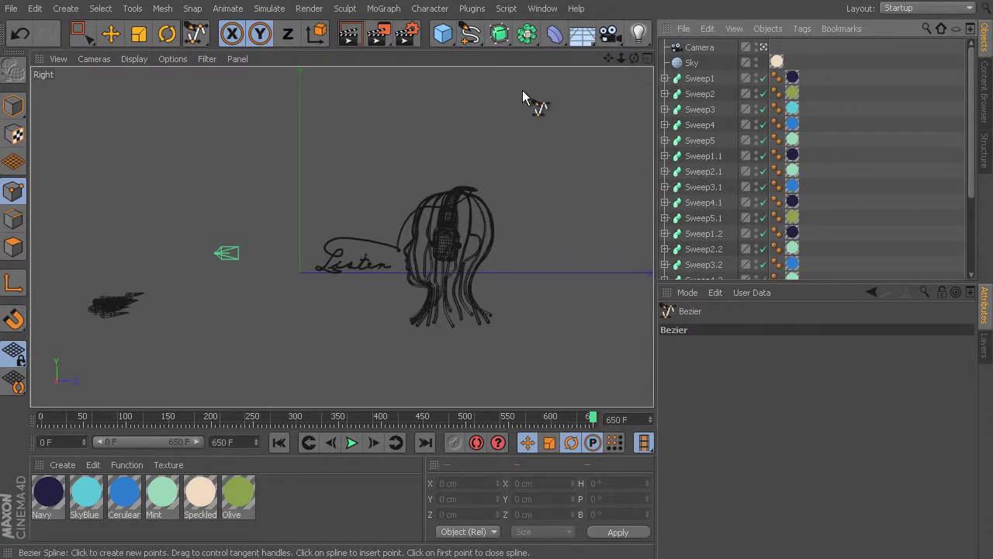
{"action": "left_click", "coordinate": [567, 99]}
{"action": "left_click", "coordinate": [396, 145]}
{"action": "left_click", "coordinate": [275, 288]}
{"action": "key", "text": "ctrl+z"}
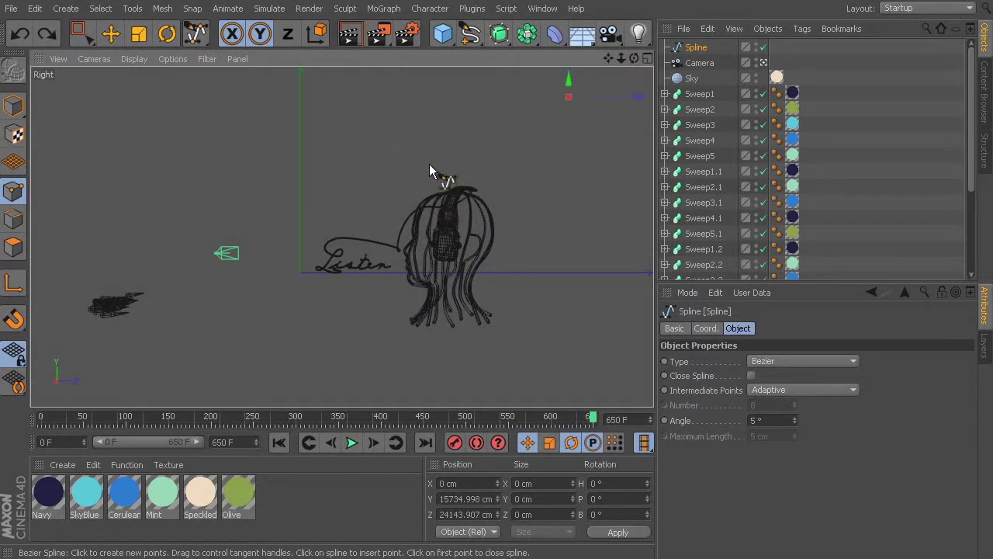
{"action": "left_click", "coordinate": [340, 215]}
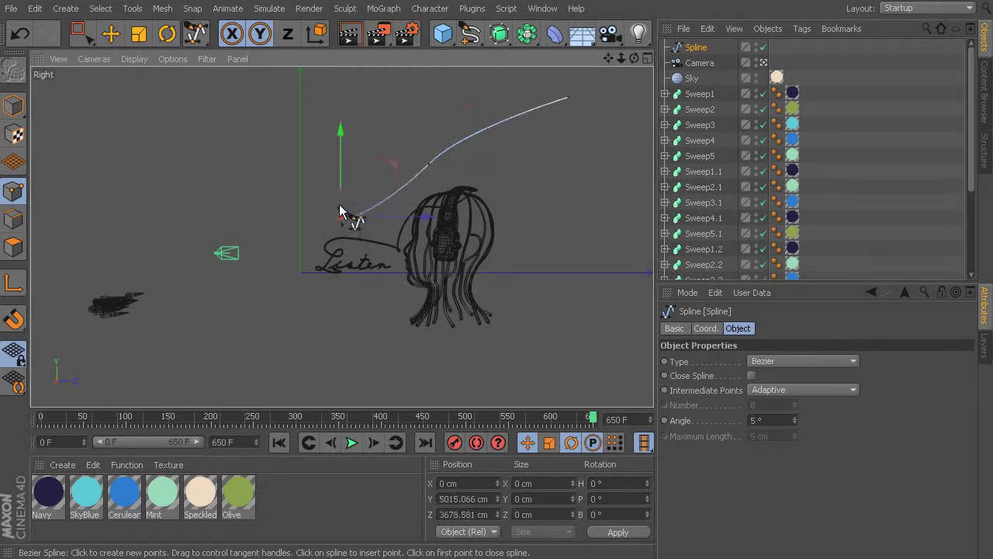
{"action": "left_click_drag", "start_coordinate": [352, 194], "coordinate": [325, 200]}
{"action": "left_click", "coordinate": [386, 180]}
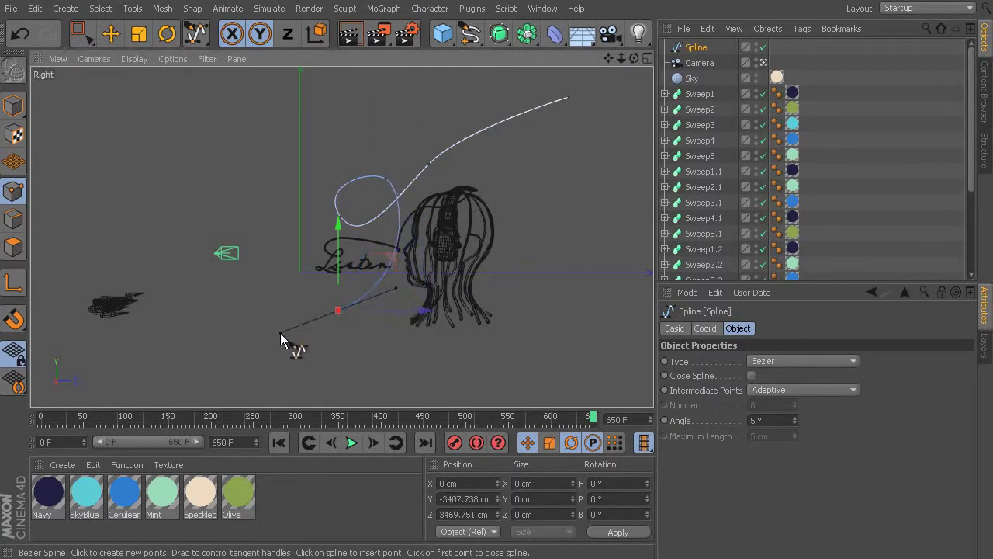
{"action": "key", "text": "ctrl+z"}
{"action": "key", "text": "ctrl+z"}
{"action": "key", "text": "ctrl+z"}
- Continue the Bezier spline with three curved points forming a loop above the Listen lettering and descending toward the camera
{"action": "left_click_drag", "start_coordinate": [289, 166], "coordinate": [264, 208]}
{"action": "left_click_drag", "start_coordinate": [364, 107], "coordinate": [310, 69]}
{"action": "left_click_drag", "start_coordinate": [293, 237], "coordinate": [293, 243]}
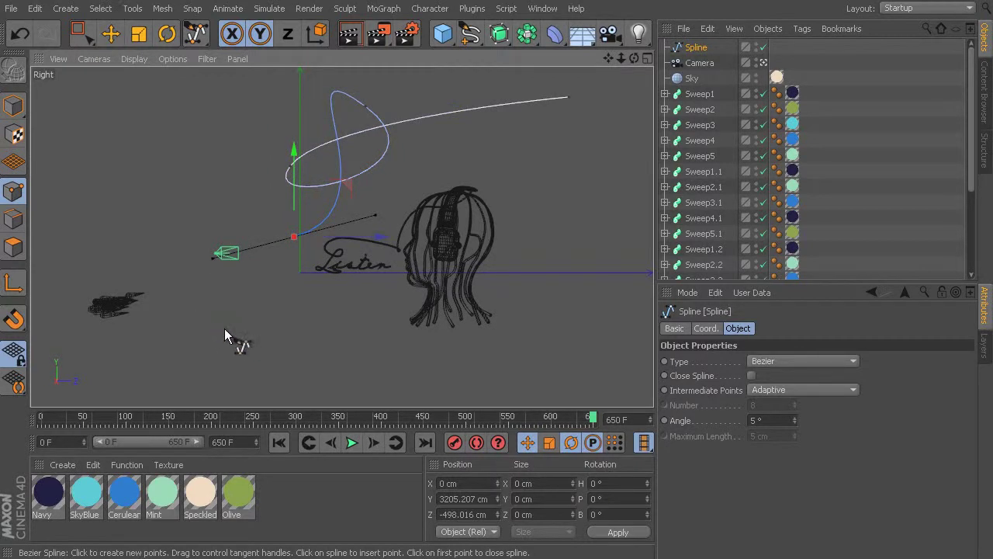
{"action": "left_click_drag", "start_coordinate": [148, 364], "coordinate": [149, 371]}
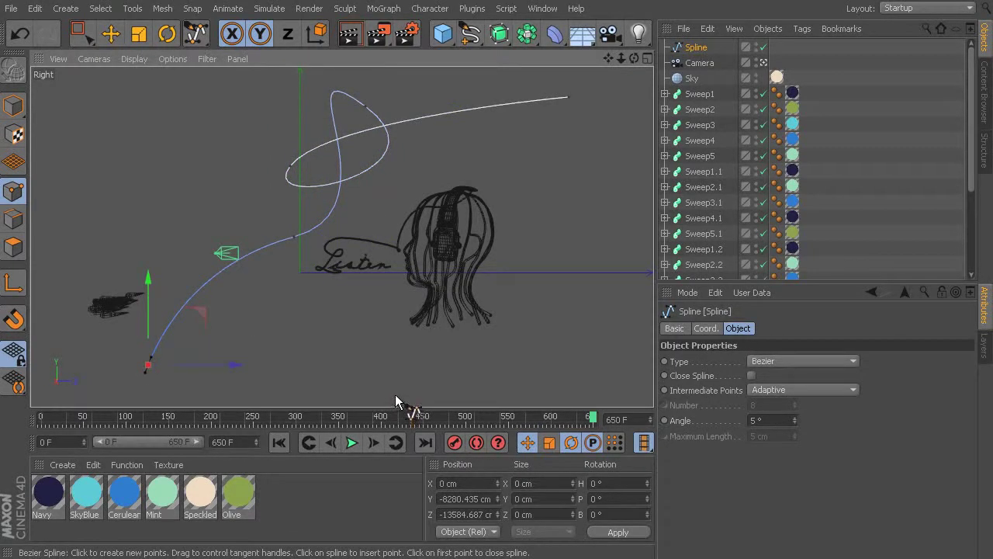
{"action": "key", "text": "ctrl+z"}
{"action": "left_click_drag", "start_coordinate": [148, 254], "coordinate": [141, 235]}
{"action": "key", "text": "ctrl+z"}
{"action": "left_click", "coordinate": [221, 233]}
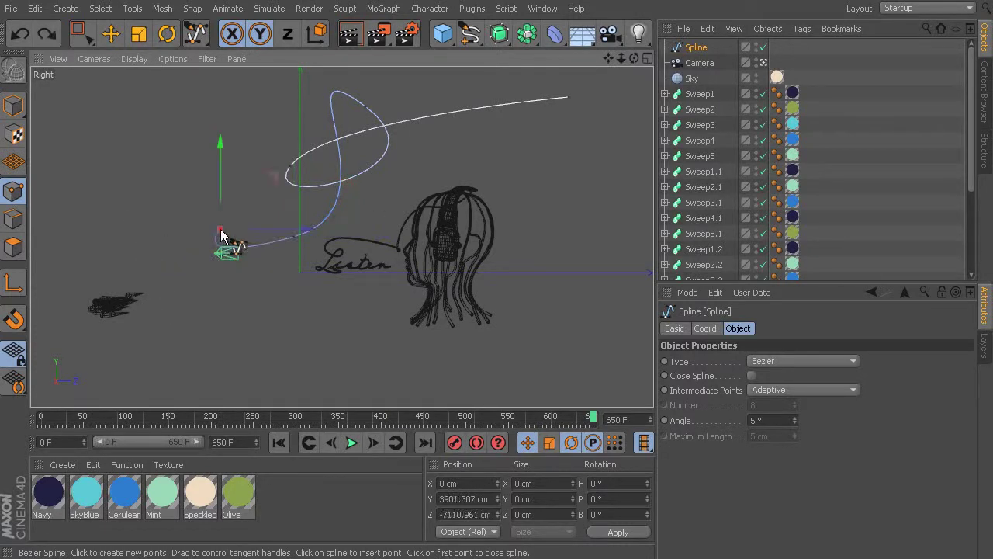
{"action": "key", "text": "ctrl+z"}
- Continue the Bezier spline with three points forming a small loop above the camera and ending below the foreground sweeps
{"action": "left_click_drag", "start_coordinate": [255, 206], "coordinate": [260, 211]}
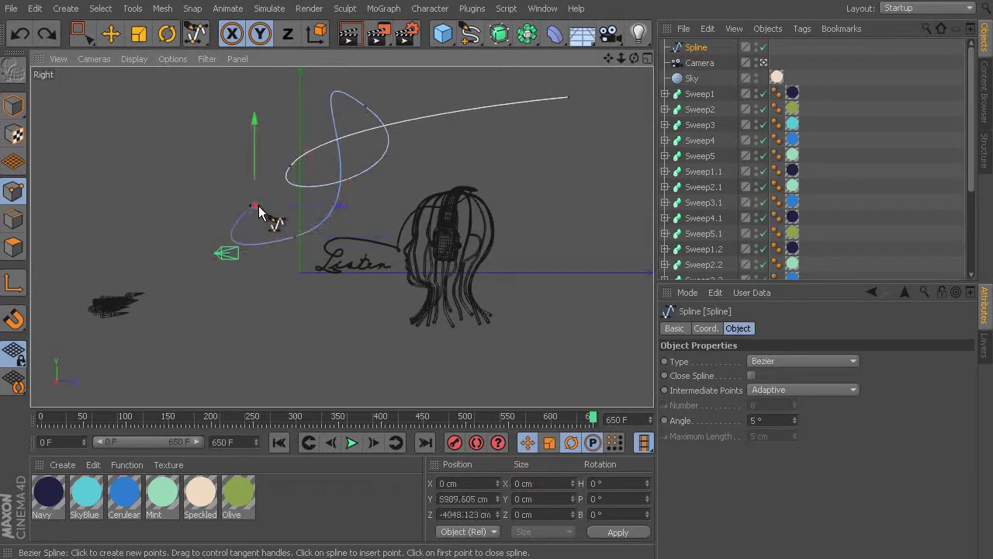
{"action": "left_click_drag", "start_coordinate": [259, 275], "coordinate": [210, 310]}
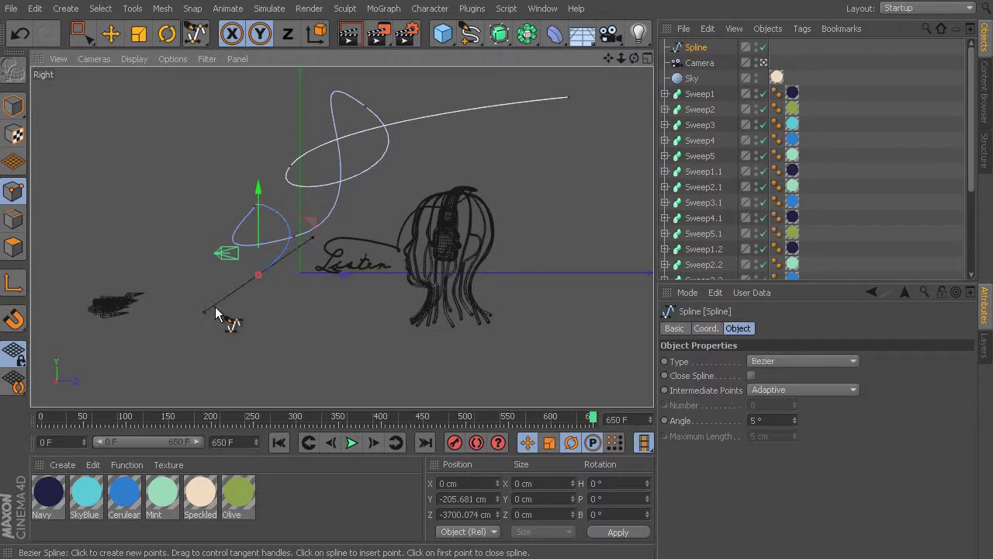
{"action": "left_click", "coordinate": [127, 360]}
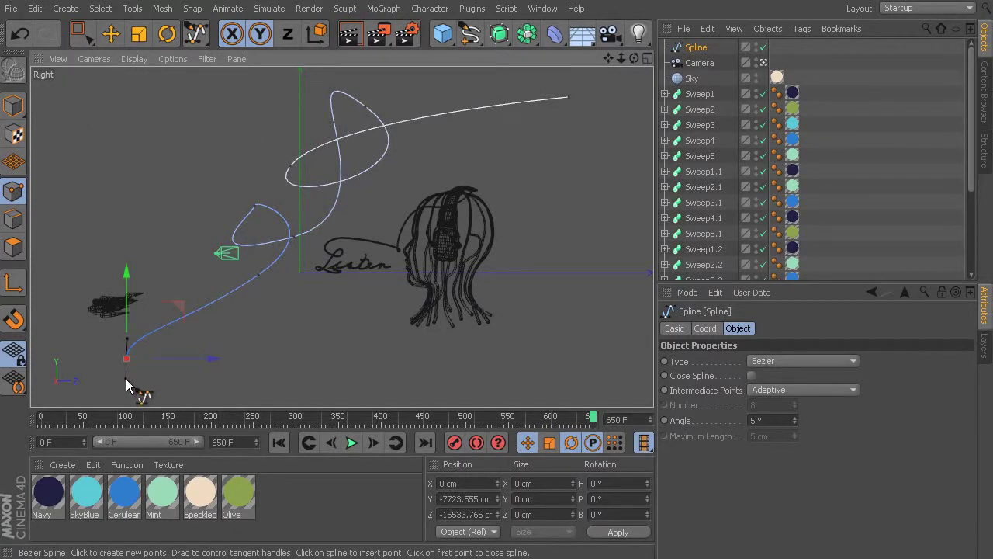
- Round out the spline's small lower loop by adjusting its tangents and moving its incoming point to about Y 3971 cm, Z 2634 cm
{"action": "left_click", "coordinate": [111, 33]}
{"action": "left_click", "coordinate": [255, 206]}
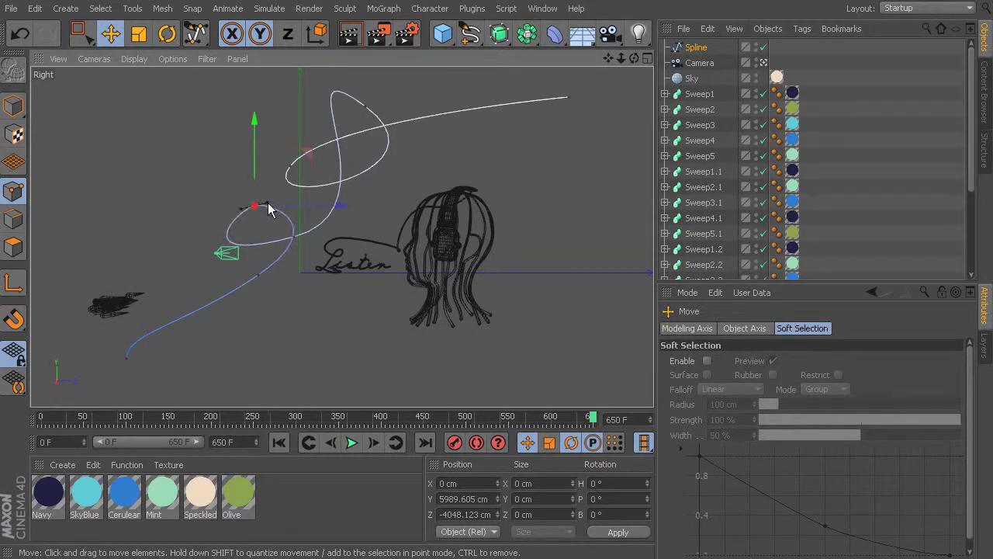
{"action": "left_click", "coordinate": [297, 237]}
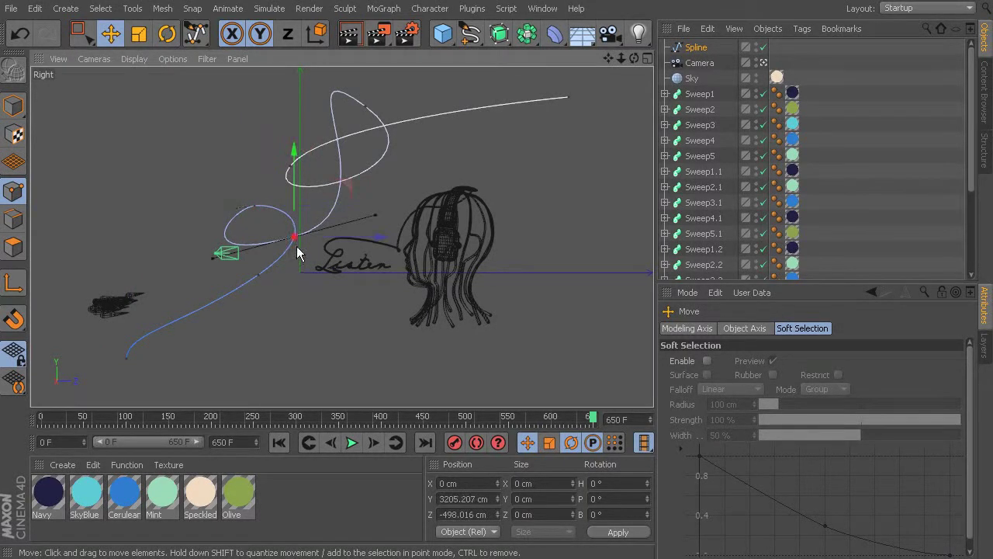
{"action": "left_click_drag", "start_coordinate": [298, 249], "coordinate": [394, 237]}
{"action": "left_click_drag", "start_coordinate": [333, 190], "coordinate": [333, 177]}
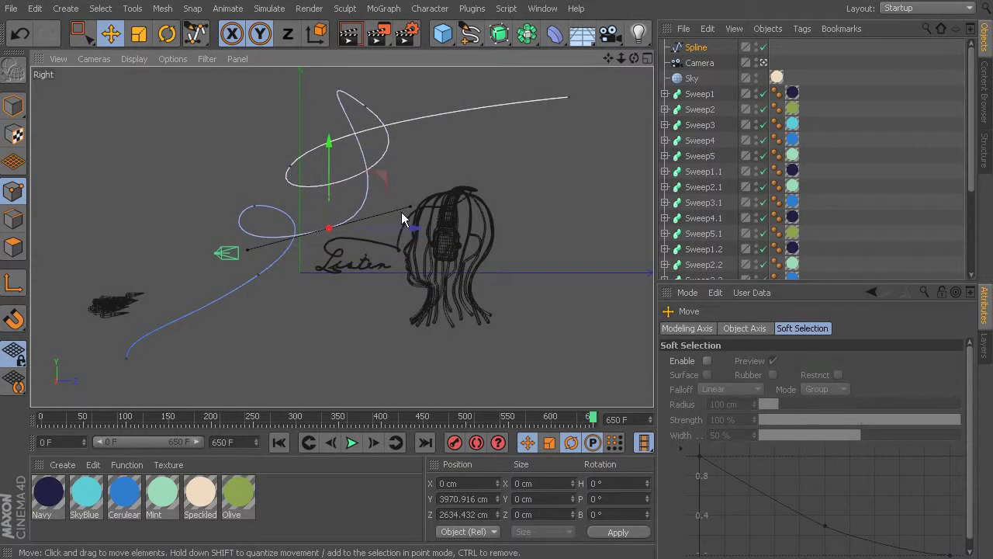
{"action": "left_click_drag", "start_coordinate": [406, 209], "coordinate": [380, 174]}
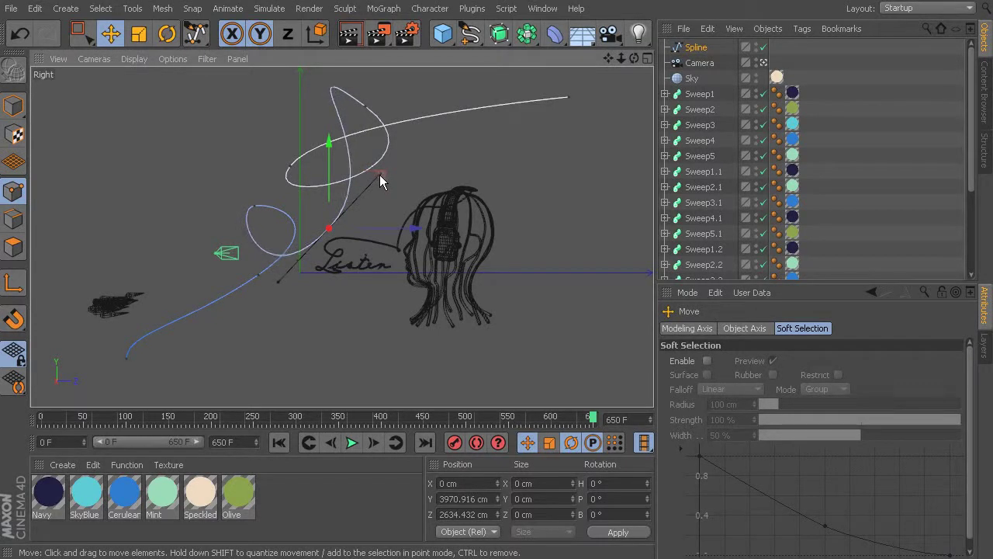
- Reshape the large upper loop by adjusting the tangents of its two points
{"action": "left_click", "coordinate": [370, 109]}
{"action": "mouse_move", "coordinate": [433, 156]}
{"action": "left_mouse_down"}
{"action": "mouse_move", "coordinate": [439, 125]}
{"action": "mouse_move", "coordinate": [434, 137]}
{"action": "left_mouse_up"}
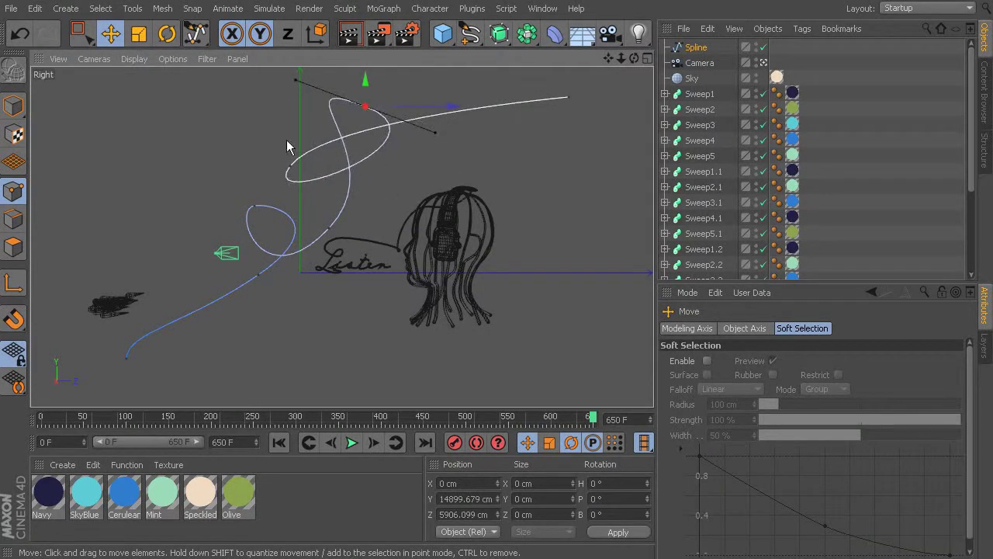
{"action": "left_click", "coordinate": [290, 167]}
{"action": "left_click_drag", "start_coordinate": [329, 144], "coordinate": [312, 121]}
- Move the whole spline along X to about -22936 cm in the perspective view
{"action": "middle_click", "coordinate": [330, 231]}
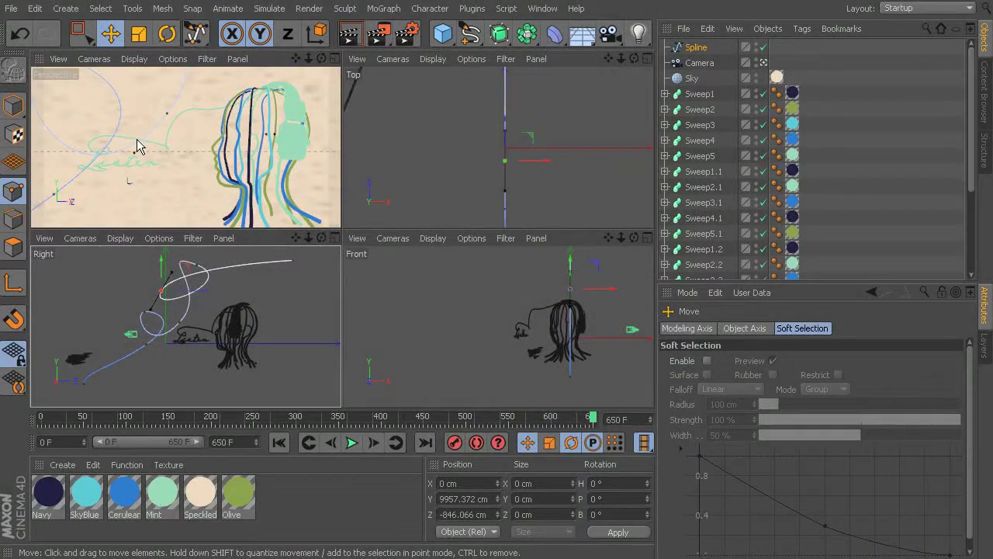
{"action": "middle_click", "coordinate": [136, 139]}
{"action": "left_click_drag", "start_coordinate": [482, 189], "coordinate": [431, 362], "text": "alt"}
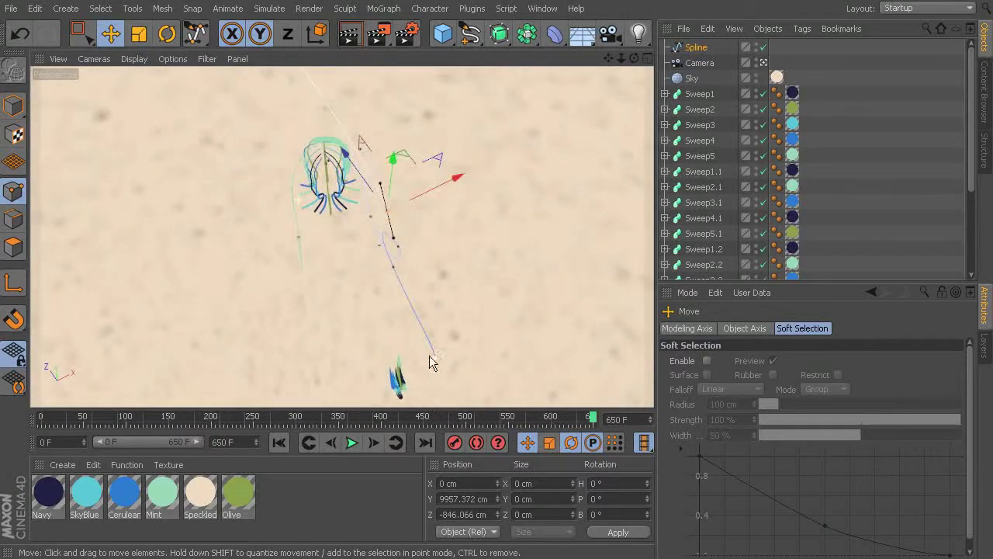
{"action": "left_click", "coordinate": [696, 47]}
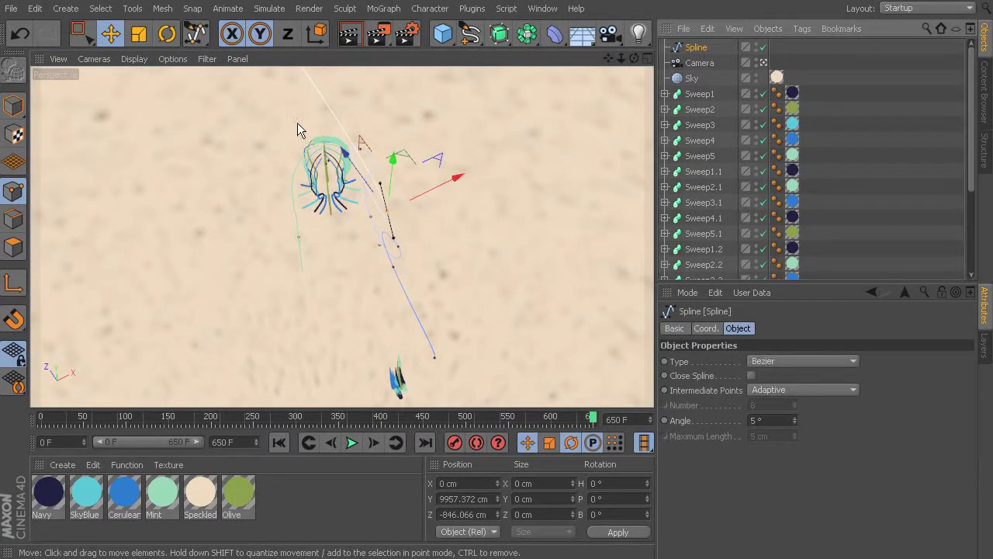
{"action": "left_click", "coordinate": [13, 105]}
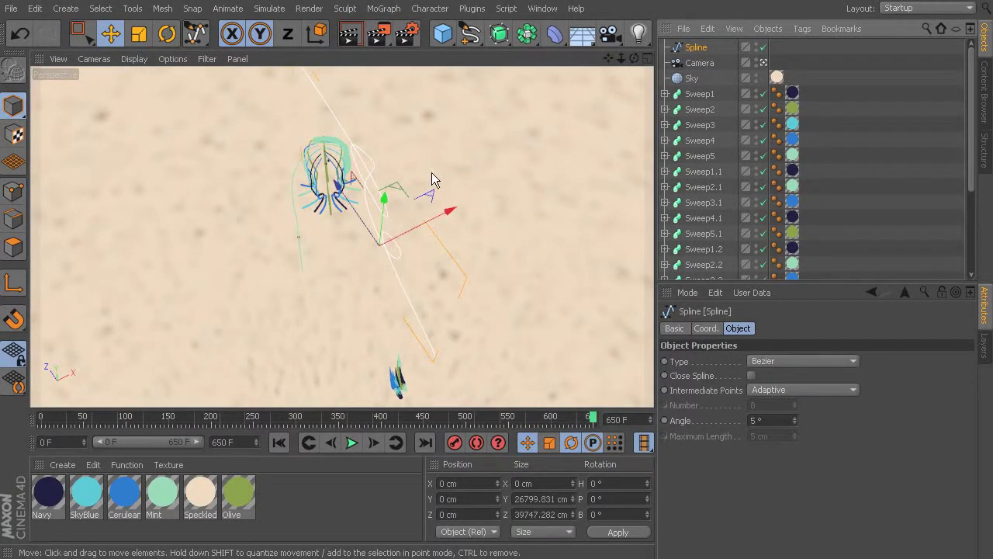
{"action": "left_click_drag", "start_coordinate": [444, 215], "coordinate": [287, 265]}
- Rotate the whole spline to a heading of about -29.5°
{"action": "left_click", "coordinate": [165, 35]}
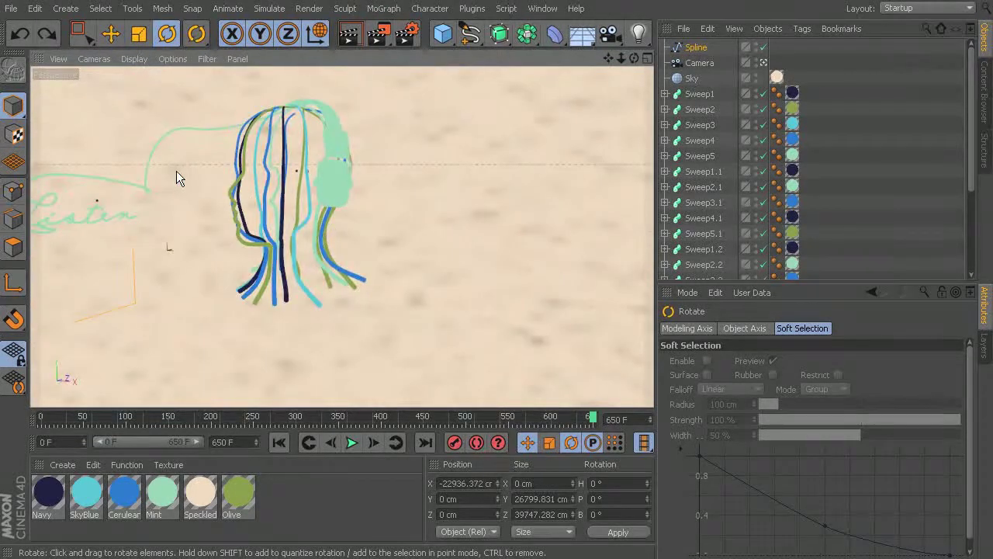
{"action": "scroll", "coordinate": [277, 172], "scroll_direction": "down", "scroll_amount": 3}
{"action": "scroll", "coordinate": [140, 188], "scroll_direction": "down", "scroll_amount": 2}
{"action": "middle_click_drag", "start_coordinate": [135, 190], "coordinate": [396, 225], "text": "alt"}
{"action": "left_click_drag", "start_coordinate": [396, 225], "coordinate": [489, 336], "text": "alt"}
{"action": "left_click_drag", "start_coordinate": [556, 251], "coordinate": [402, 286], "text": "alt"}
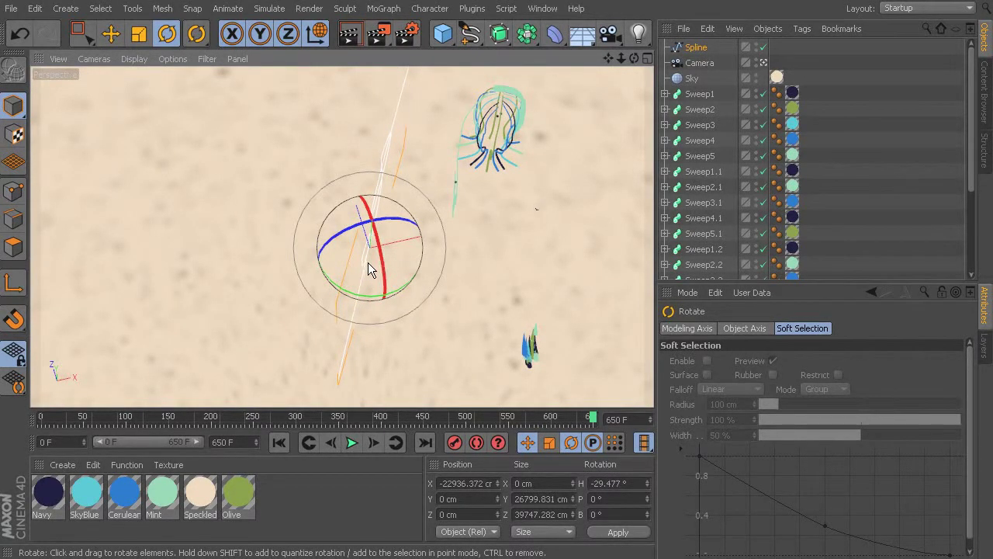
{"action": "left_click_drag", "start_coordinate": [373, 215], "coordinate": [250, 193], "text": "alt"}
- Reposition the spline in the camera view using frames 278 and 650, to about X -20766 cm, Y 1108 cm, Z 3840 cm
{"action": "left_click", "coordinate": [593, 418]}
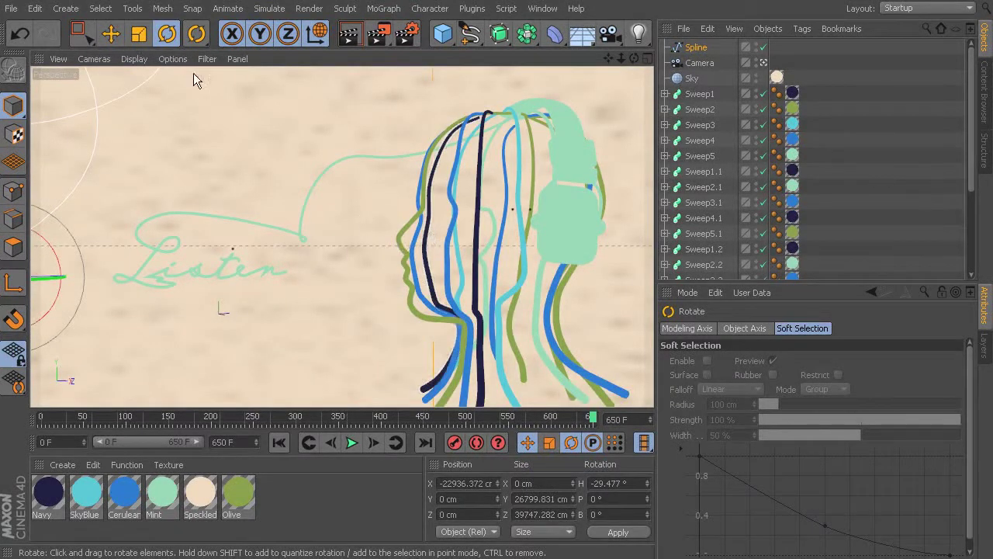
{"action": "left_click", "coordinate": [105, 39]}
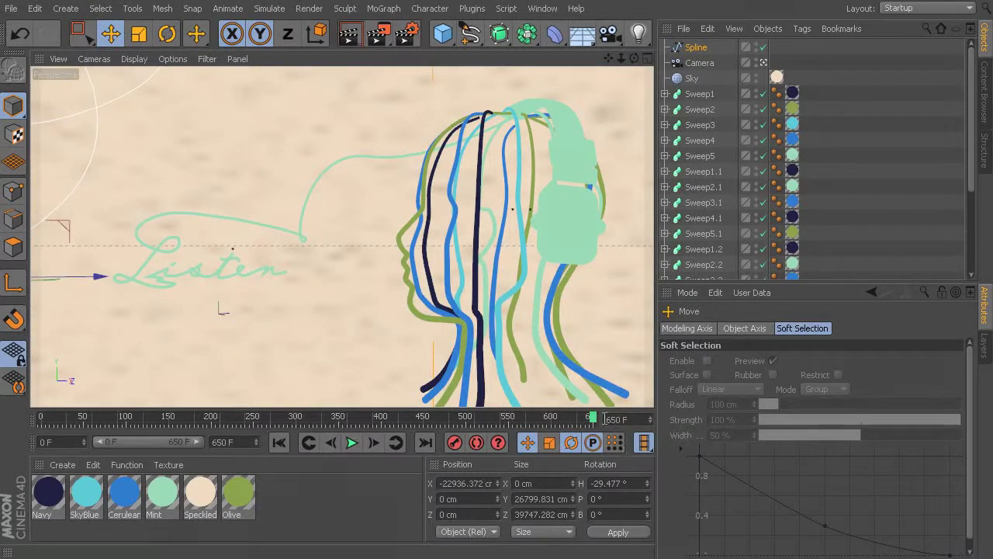
{"action": "left_click_drag", "start_coordinate": [588, 419], "coordinate": [277, 404]}
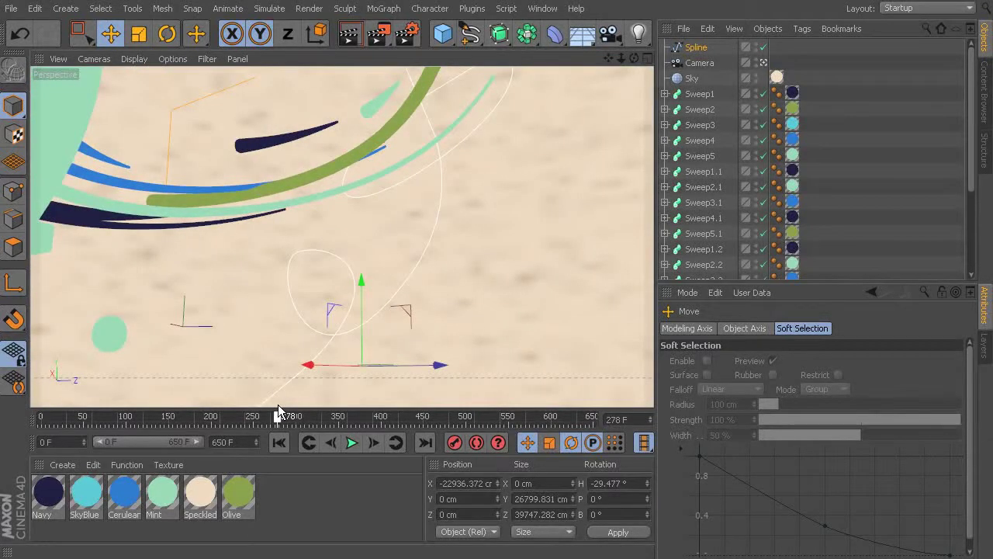
{"action": "left_click_drag", "start_coordinate": [435, 366], "coordinate": [513, 387]}
{"action": "left_click_drag", "start_coordinate": [263, 417], "coordinate": [594, 433]}
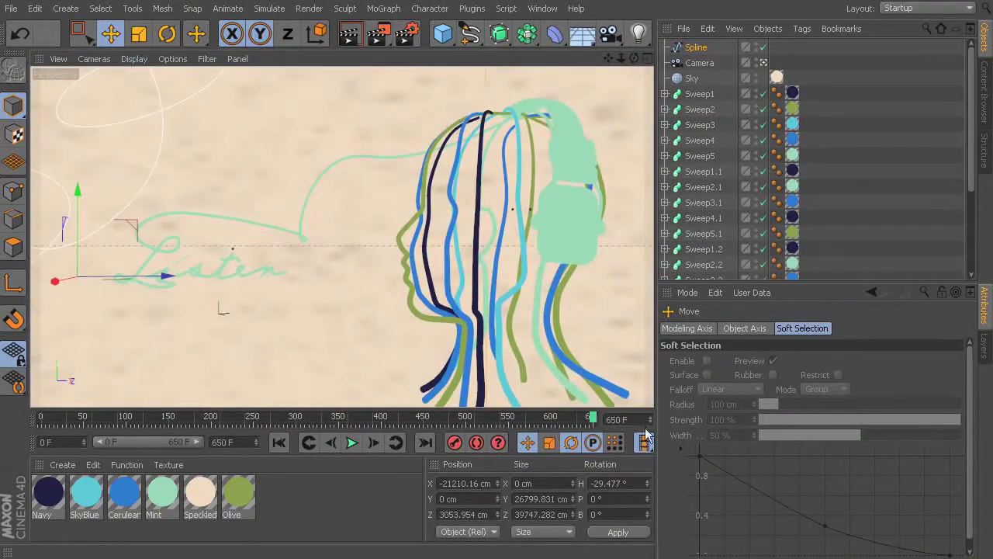
{"action": "left_click_drag", "start_coordinate": [81, 200], "coordinate": [80, 178]}
{"action": "left_click_drag", "start_coordinate": [164, 254], "coordinate": [178, 259]}
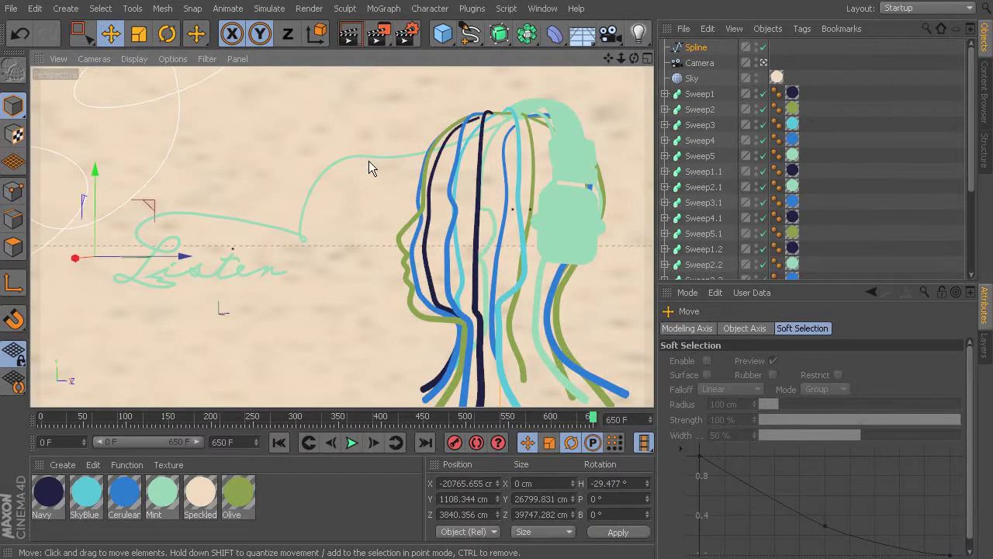
- Leave the scene camera and shift two points of the spline's upper loop sideways to give it depth
{"action": "left_click", "coordinate": [764, 62]}
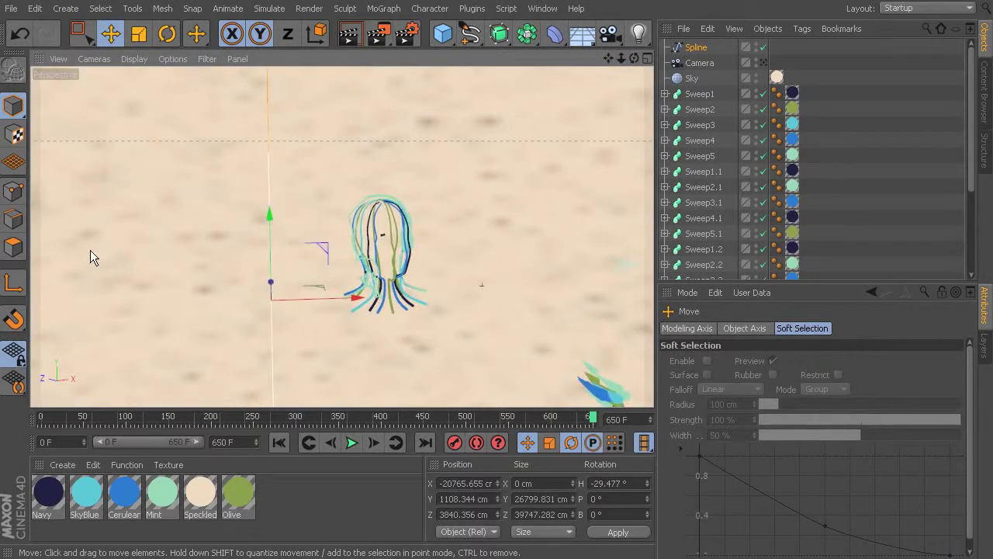
{"action": "left_click", "coordinate": [13, 190]}
{"action": "left_click", "coordinate": [272, 235]}
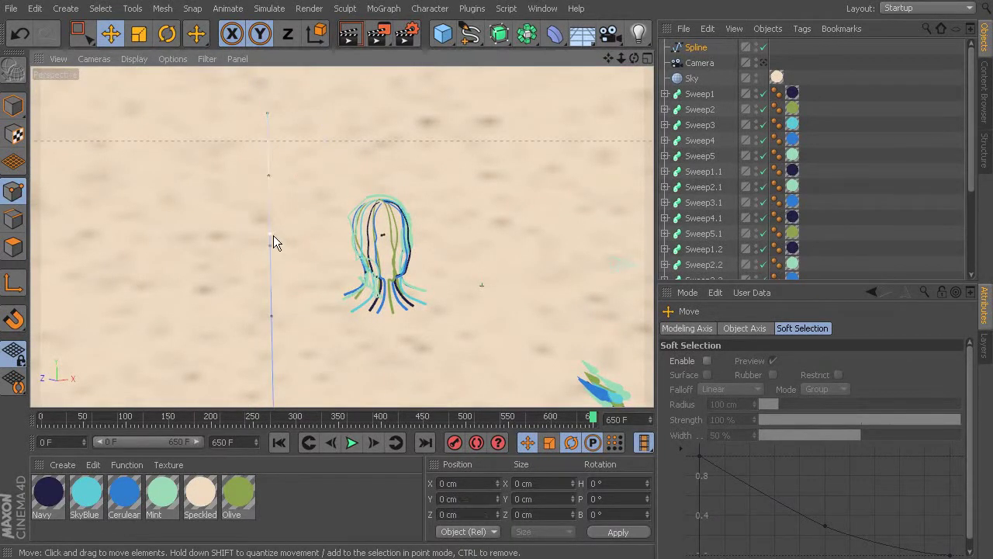
{"action": "left_click_drag", "start_coordinate": [311, 232], "coordinate": [292, 237]}
{"action": "left_click", "coordinate": [269, 176]}
{"action": "left_click_drag", "start_coordinate": [328, 179], "coordinate": [283, 213]}
- Shift the spline's lower points sideways, placing the end point at about X 5053 cm, Y -5811 cm, Z -15534 cm
{"action": "left_click_drag", "start_coordinate": [306, 165], "coordinate": [371, 278], "text": "alt"}
{"action": "left_click_drag", "start_coordinate": [366, 321], "coordinate": [321, 289]}
{"action": "left_click_drag", "start_coordinate": [445, 311], "coordinate": [349, 260]}
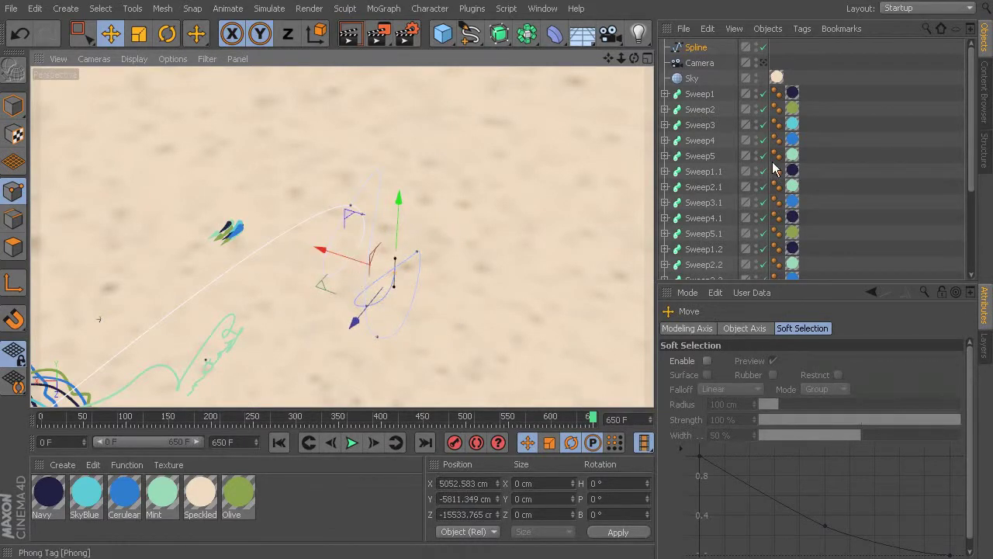
{"action": "mouse_move", "coordinate": [271, 248]}
{"action": "left_mouse_down", "text": "alt"}
{"action": "mouse_move", "coordinate": [389, 366]}
{"action": "mouse_move", "coordinate": [466, 310]}
{"action": "mouse_move", "coordinate": [442, 324]}
{"action": "mouse_move", "coordinate": [508, 330]}
{"action": "mouse_move", "coordinate": [528, 206]}
{"action": "mouse_move", "coordinate": [539, 200]}
{"action": "mouse_move", "coordinate": [509, 142]}
{"action": "mouse_move", "coordinate": [501, 178]}
{"action": "mouse_move", "coordinate": [515, 139]}
{"action": "mouse_move", "coordinate": [522, 166]}
{"action": "mouse_move", "coordinate": [523, 112]}
{"action": "mouse_move", "coordinate": [589, 167]}
{"action": "mouse_move", "coordinate": [405, 92]}
{"action": "mouse_move", "coordinate": [561, 200]}
{"action": "mouse_move", "coordinate": [479, 156]}
{"action": "mouse_move", "coordinate": [483, 136]}
{"action": "mouse_move", "coordinate": [517, 148]}
{"action": "left_mouse_up", "text": "alt"}
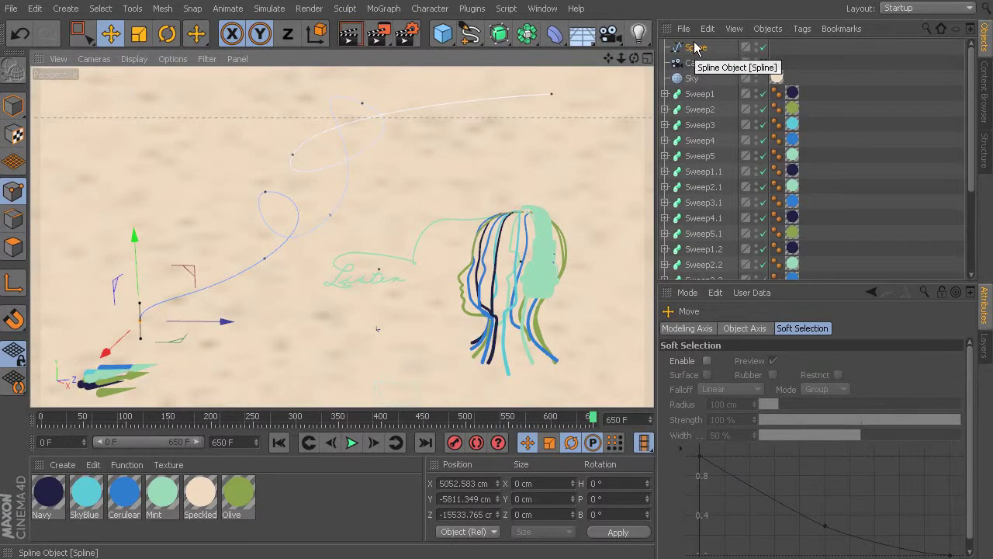
- Duplicate the spline and offset the copy to about X -21549 cm, Y 1679 cm, Z 4283 cm
{"action": "left_click_drag", "start_coordinate": [426, 98], "coordinate": [376, 183], "text": "alt"}
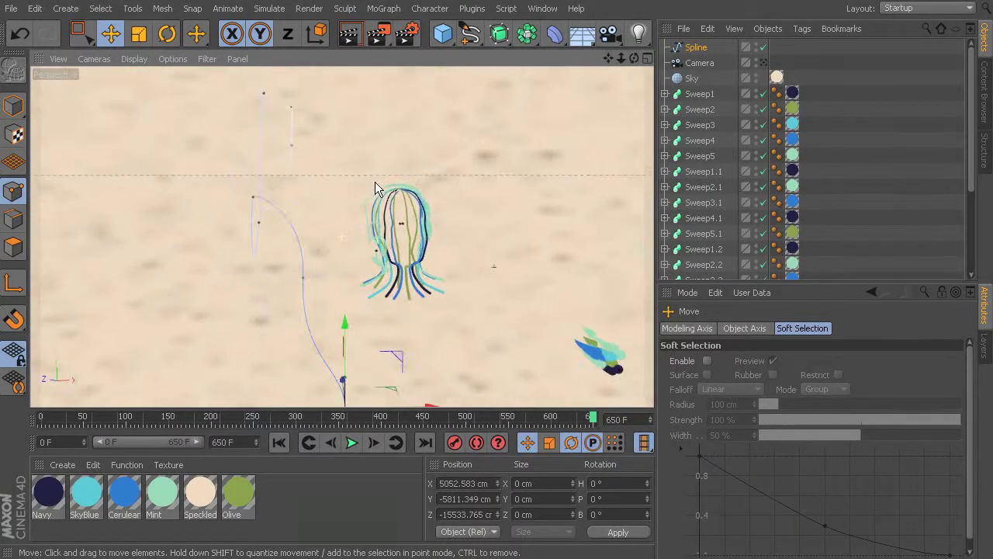
{"action": "left_click", "coordinate": [691, 48]}
{"action": "left_click_drag", "start_coordinate": [696, 48], "coordinate": [701, 56], "text": "ctrl"}
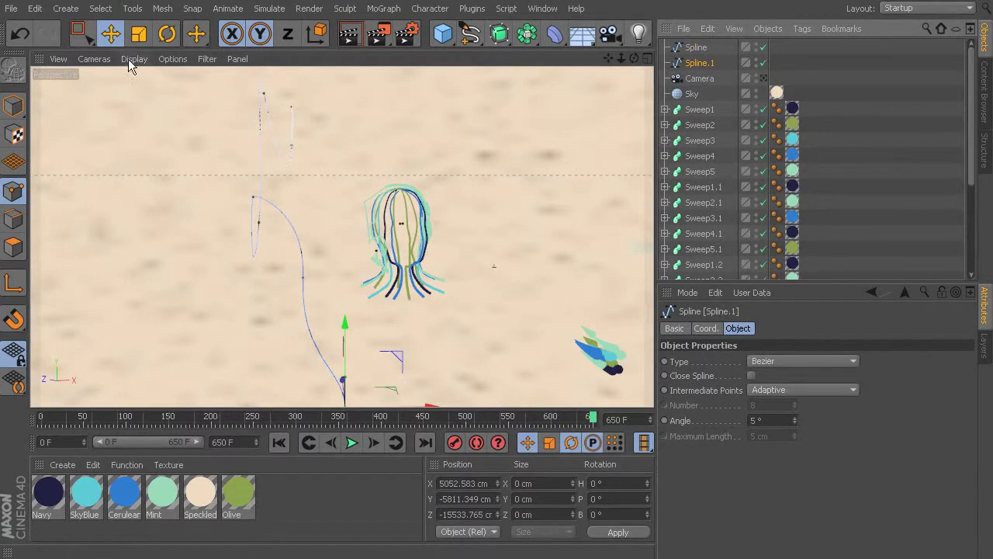
{"action": "left_click", "coordinate": [14, 106]}
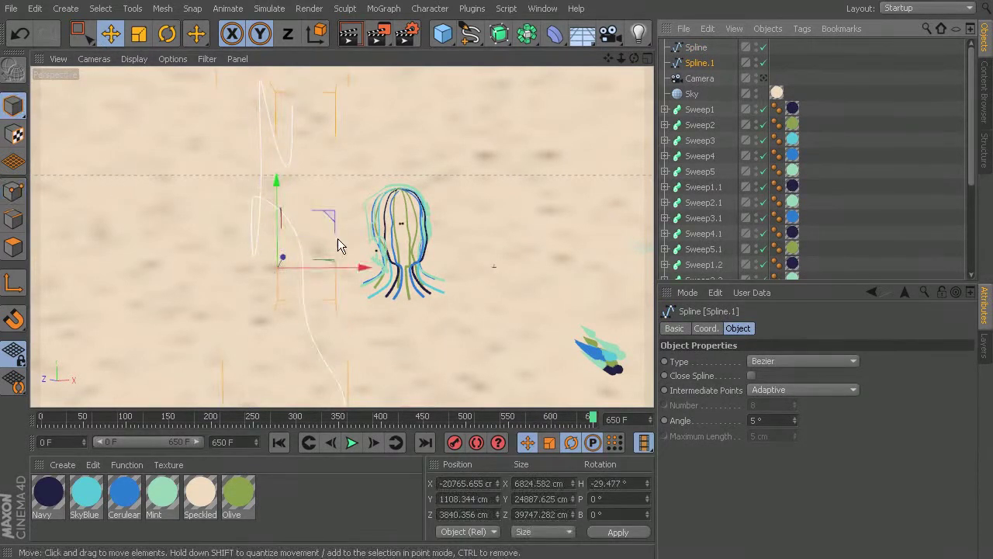
{"action": "left_click_drag", "start_coordinate": [354, 270], "coordinate": [344, 270]}
{"action": "left_click_drag", "start_coordinate": [273, 219], "coordinate": [273, 213]}
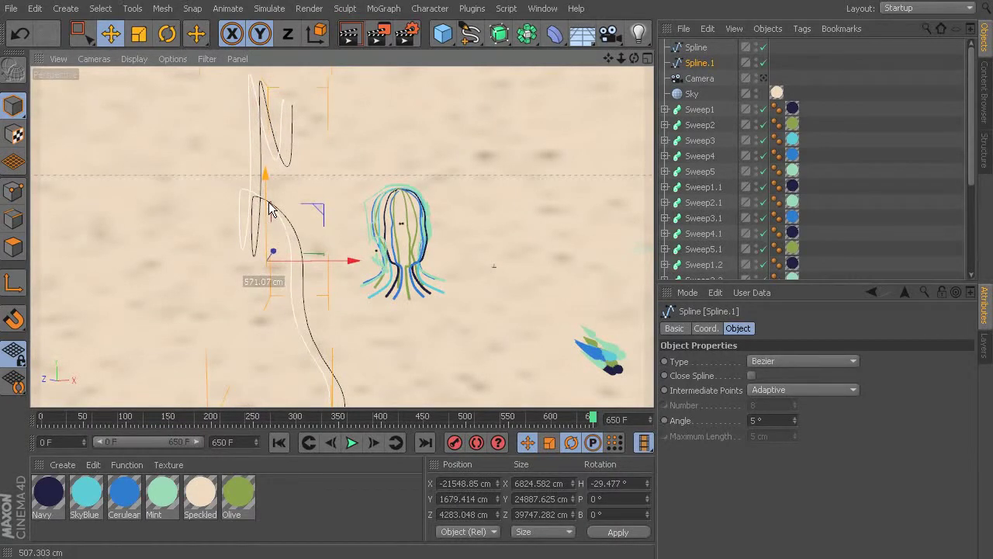
- Make a second spline copy offset to about X -21116 cm, Y -53 cm, Z 4038 cm, and return to the scene camera
{"action": "left_click_drag", "start_coordinate": [698, 70], "coordinate": [700, 74], "text": "ctrl"}
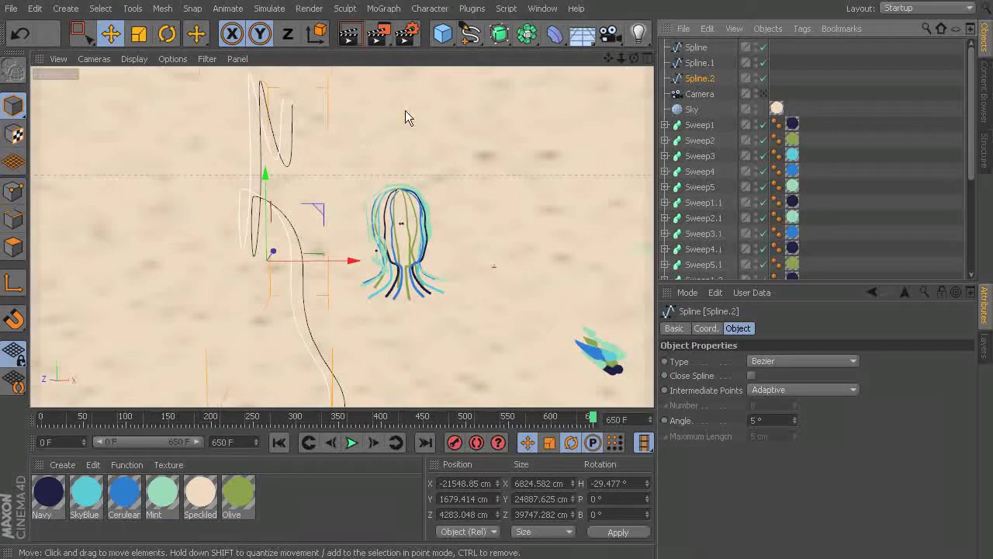
{"action": "left_click_drag", "start_coordinate": [332, 261], "coordinate": [337, 263]}
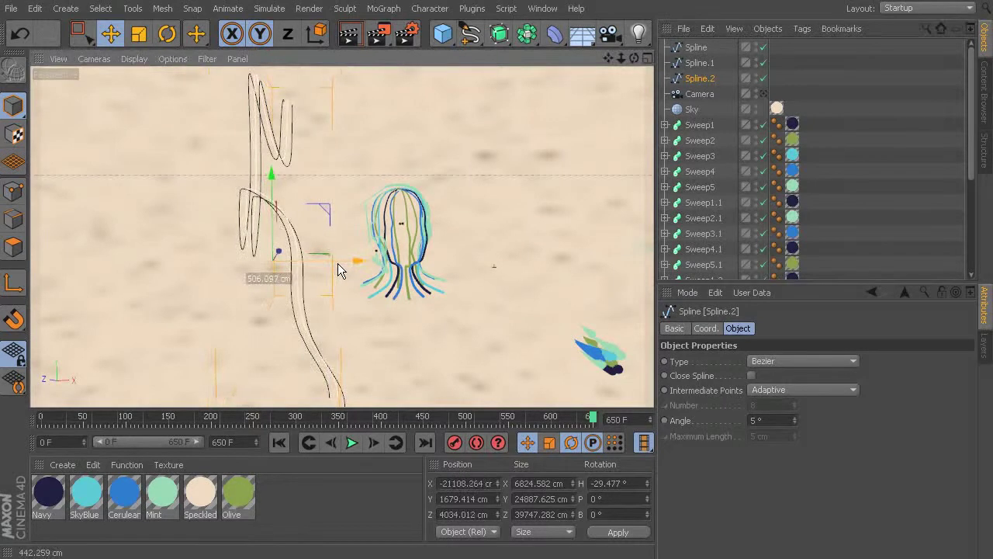
{"action": "left_click_drag", "start_coordinate": [273, 197], "coordinate": [273, 211]}
{"action": "left_click_drag", "start_coordinate": [353, 277], "coordinate": [346, 278]}
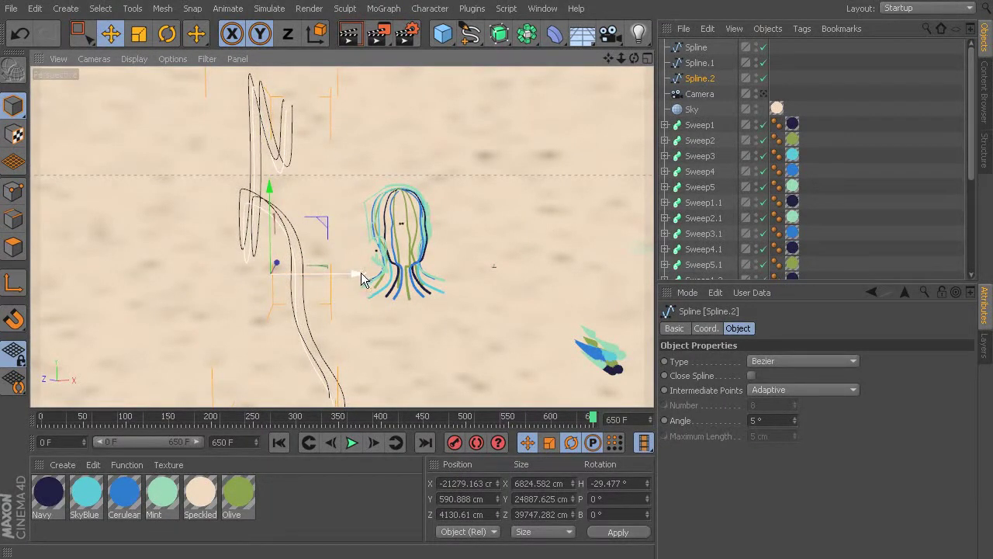
{"action": "left_click_drag", "start_coordinate": [274, 201], "coordinate": [276, 215]}
{"action": "left_click_drag", "start_coordinate": [355, 278], "coordinate": [311, 206]}
{"action": "left_click_drag", "start_coordinate": [522, 198], "coordinate": [295, 186], "text": "alt"}
{"action": "middle_click_drag", "start_coordinate": [295, 186], "coordinate": [101, 143], "text": "alt"}
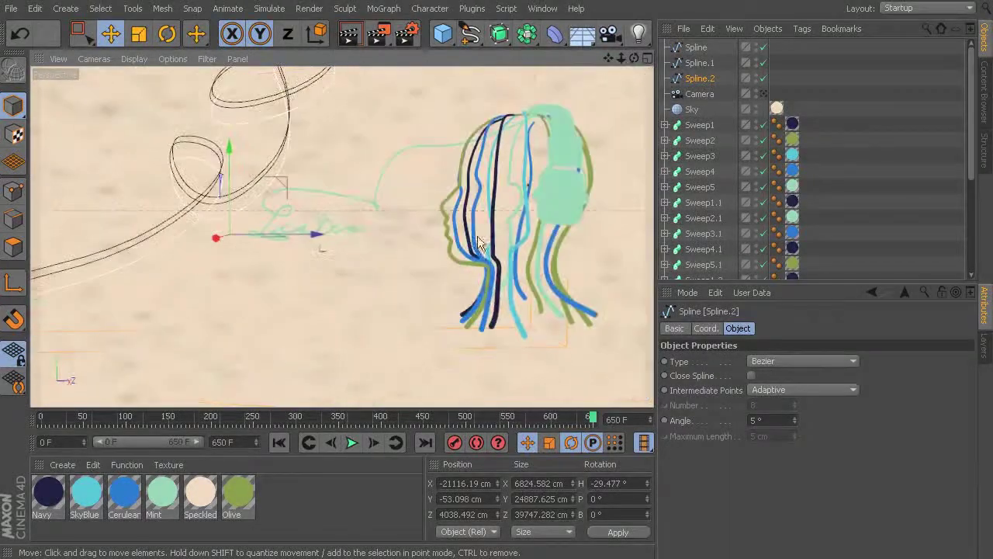
{"action": "left_click", "coordinate": [764, 94]}
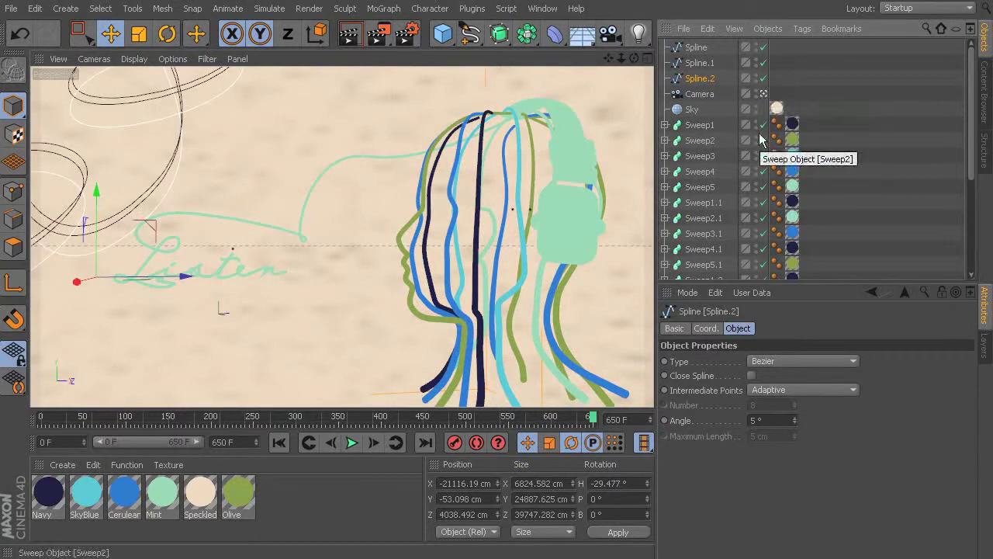
- Duplicate the navy Sweep1 above the splines and replace the copy's path with the new Spline
{"action": "left_click", "coordinate": [702, 127]}
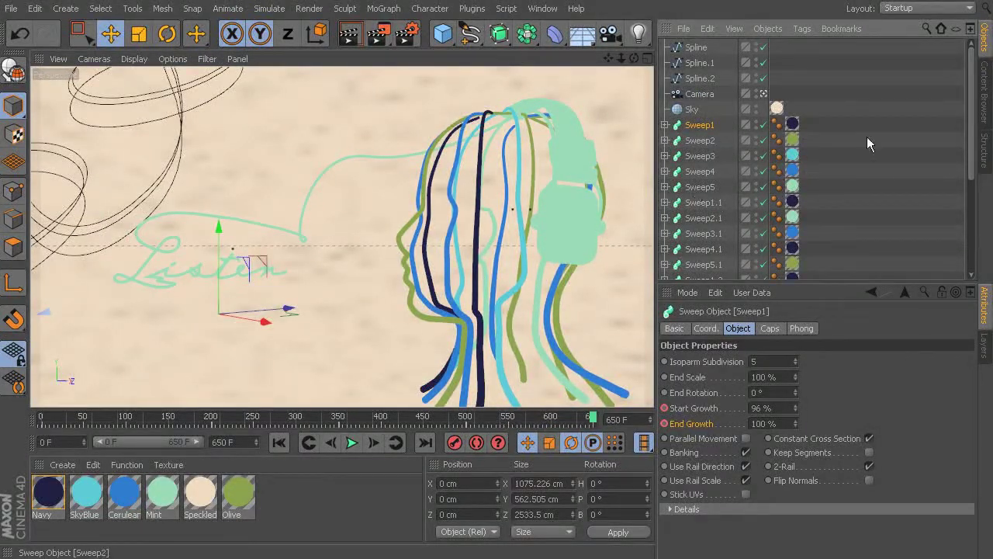
{"action": "left_click_drag", "start_coordinate": [971, 136], "coordinate": [976, 86]}
{"action": "left_click_drag", "start_coordinate": [699, 46], "coordinate": [700, 46], "text": "ctrl"}
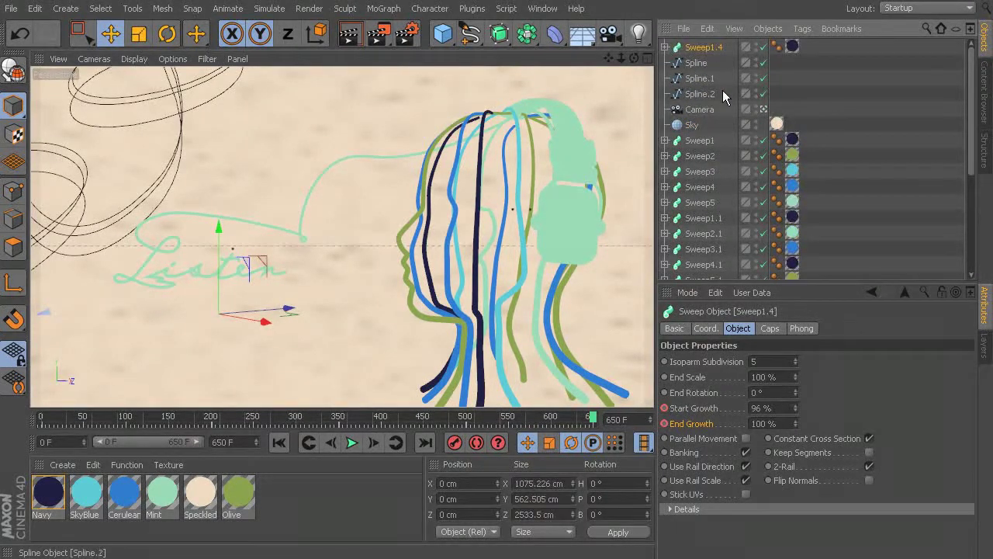
{"action": "left_click", "coordinate": [665, 47]}
{"action": "left_click", "coordinate": [716, 81]}
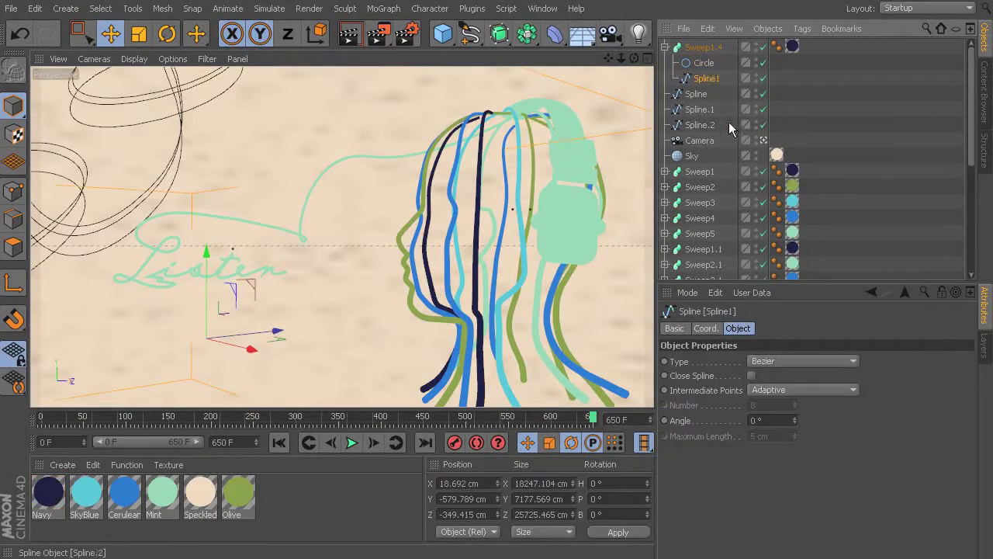
{"action": "key", "text": "Delete"}
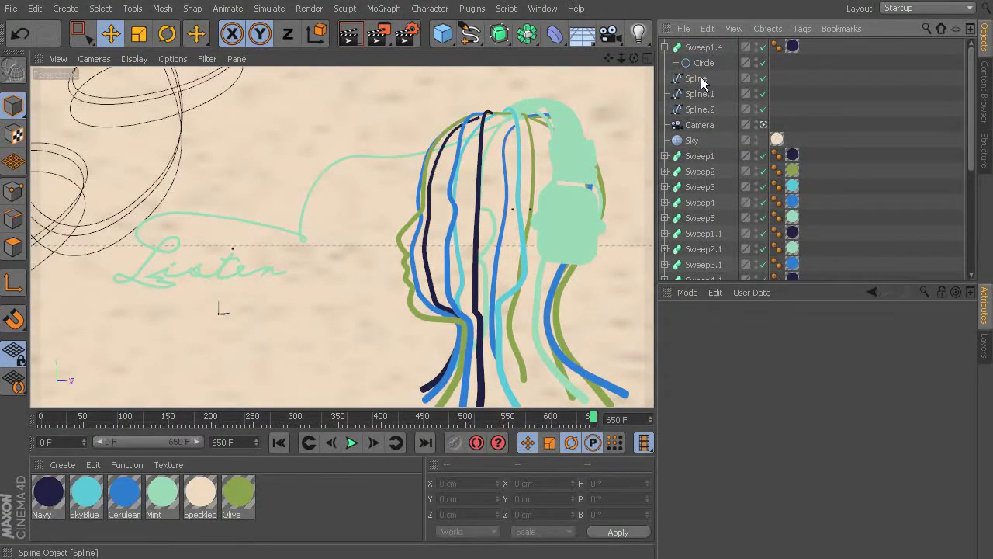
{"action": "left_click_drag", "start_coordinate": [717, 72], "coordinate": [719, 73]}
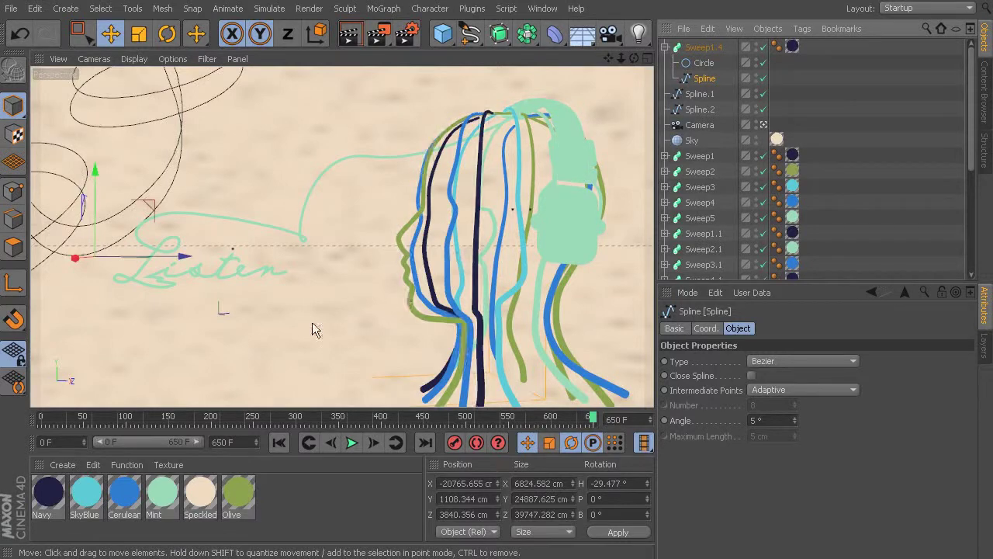
- Go to frame 380, duplicate the navy Sweep1.4 and replace the copy's path with Spline.1
{"action": "left_click_drag", "start_coordinate": [55, 423], "coordinate": [339, 424]}
{"action": "left_click", "coordinate": [349, 442]}
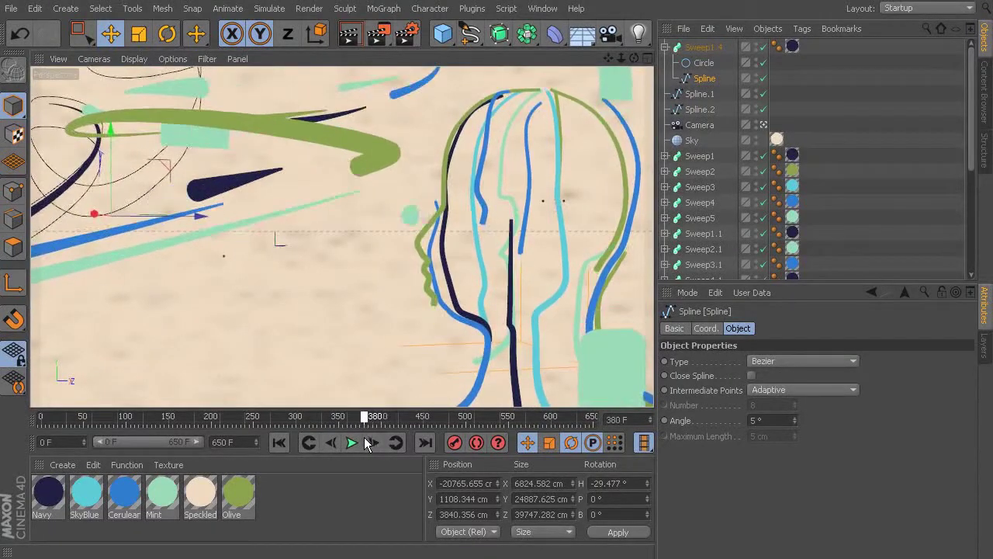
{"action": "left_click", "coordinate": [704, 47]}
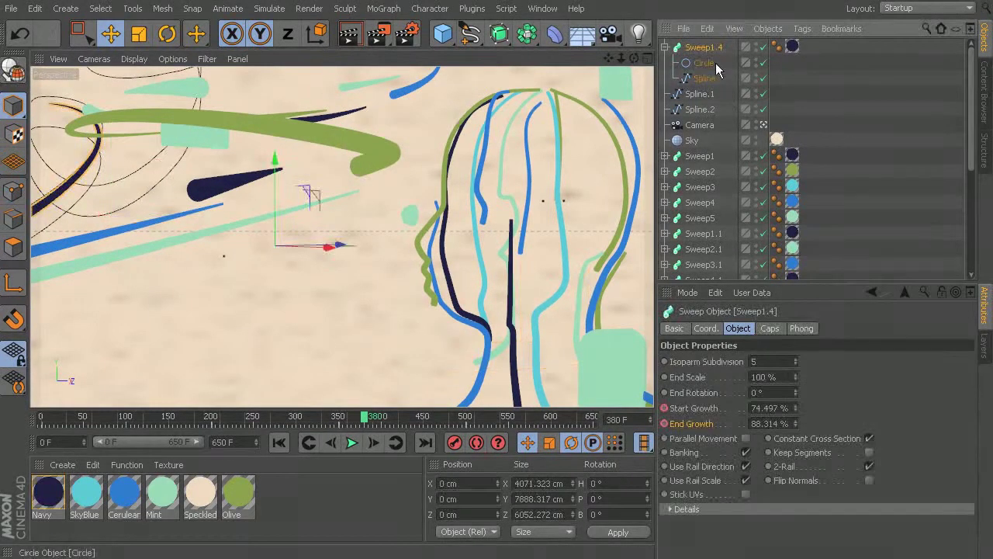
{"action": "left_click_drag", "start_coordinate": [708, 91], "coordinate": [730, 144], "text": "ctrl"}
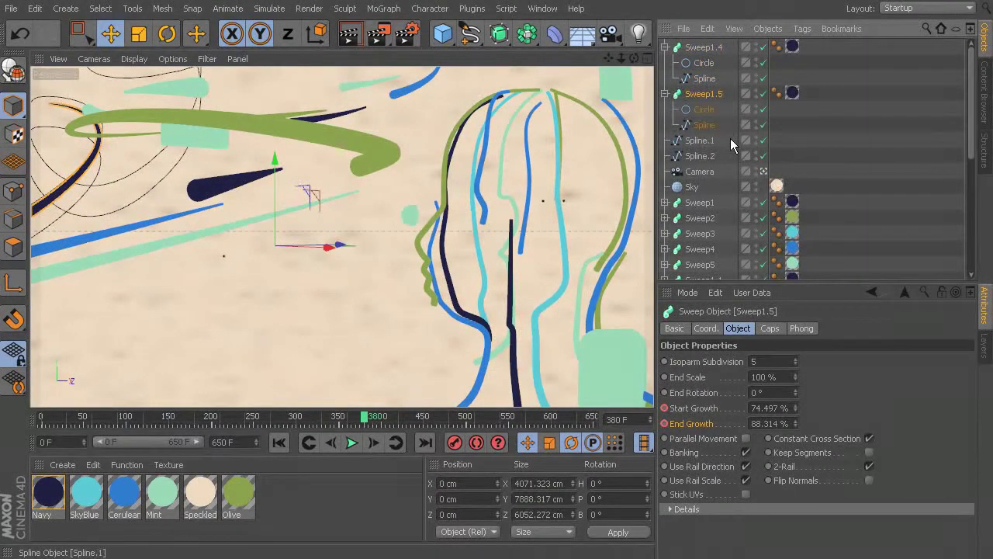
{"action": "key", "text": "Down"}
{"action": "key", "text": "Down"}
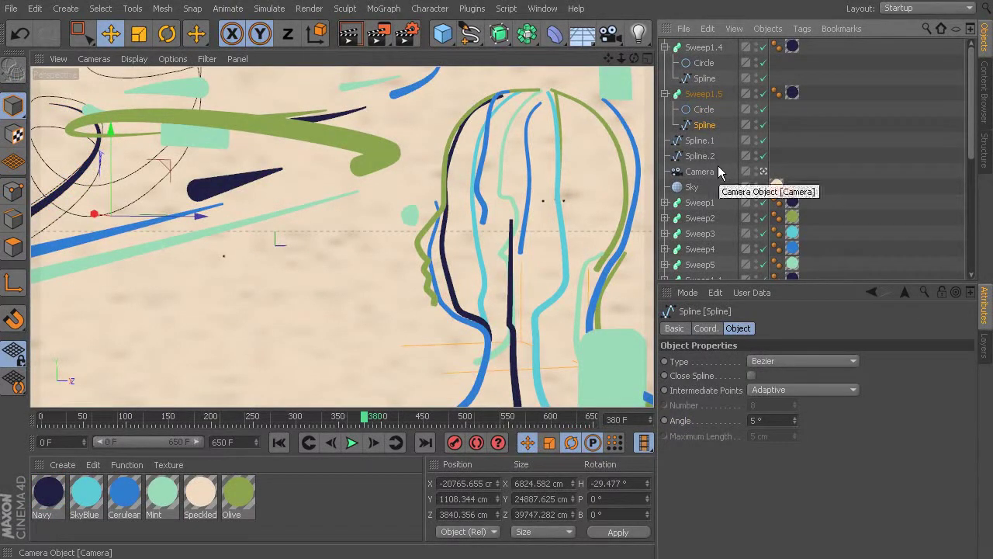
{"action": "key", "text": "Delete"}
{"action": "left_click_drag", "start_coordinate": [706, 120], "coordinate": [708, 122]}
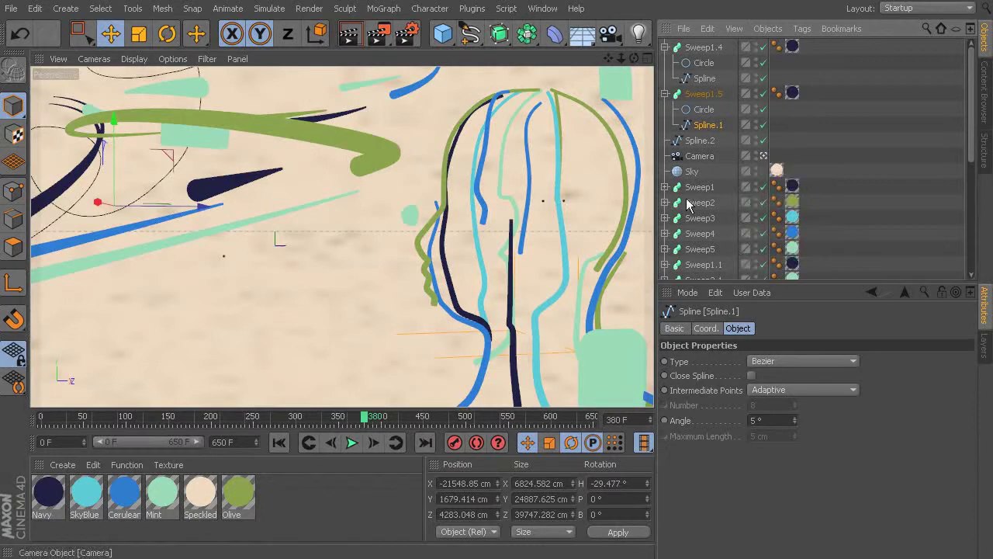
- Shift Sweep1.5's growth keys earlier to start at about frame 70 and change its material to Cerulean
{"action": "left_click", "coordinate": [705, 95]}
{"action": "left_click_drag", "start_coordinate": [584, 431], "coordinate": [40, 431], "text": "ctrl"}
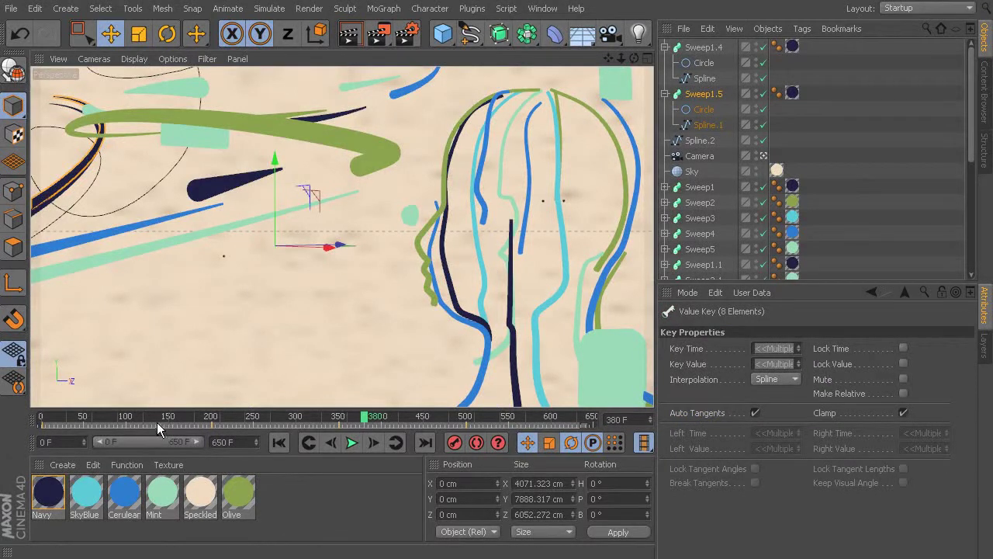
{"action": "left_click_drag", "start_coordinate": [158, 423], "coordinate": [219, 440]}
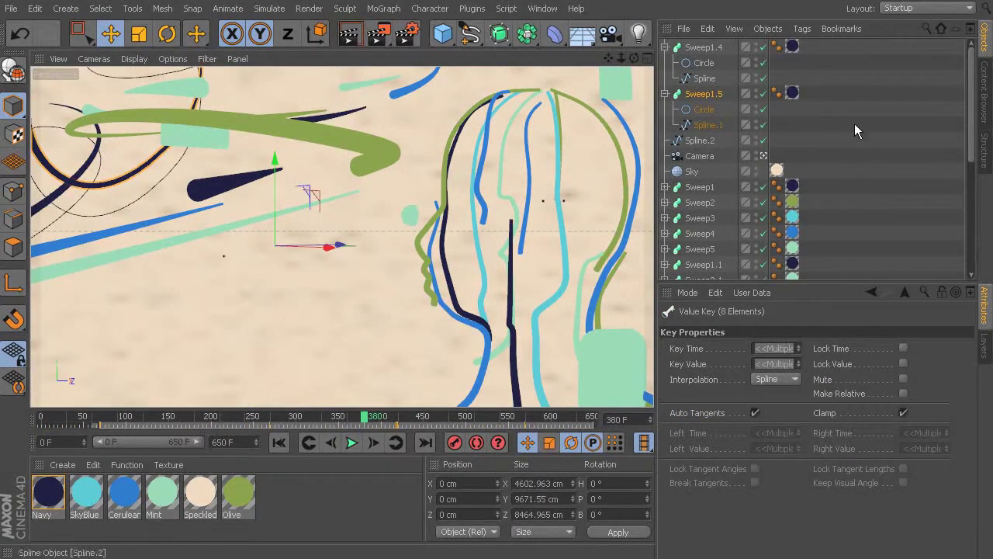
{"action": "left_click", "coordinate": [300, 492]}
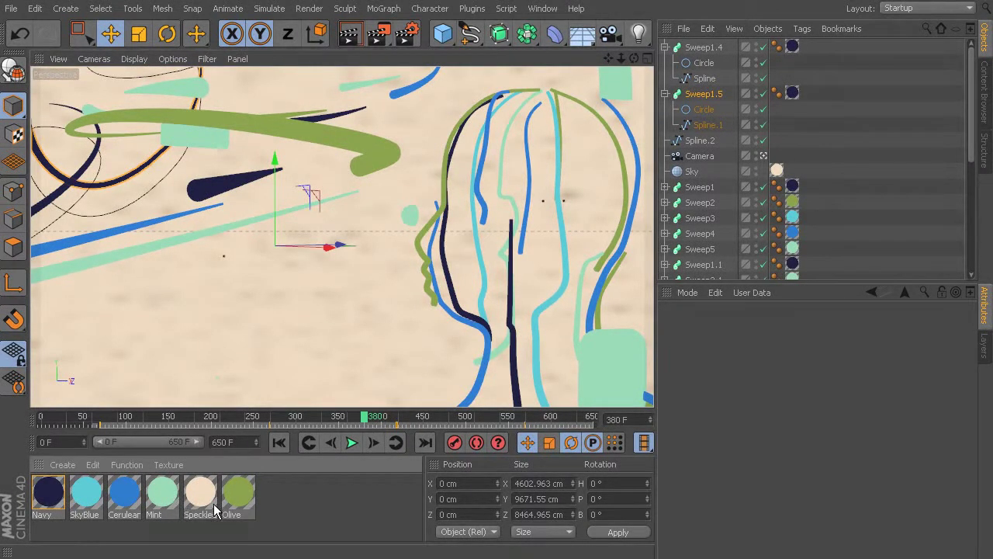
{"action": "left_click_drag", "start_coordinate": [795, 97], "coordinate": [793, 95]}
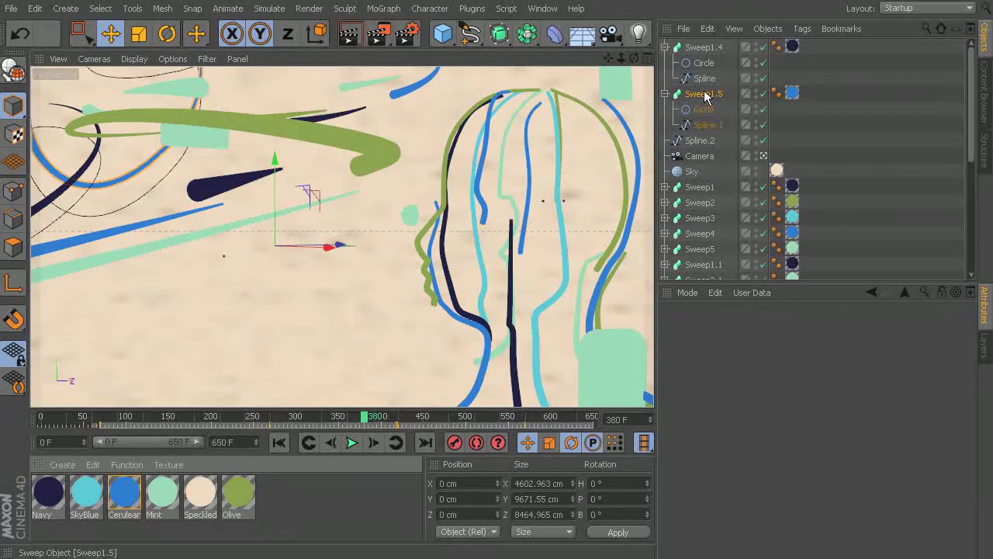
- Duplicate Sweep1.5, replace the copy's path with Spline.2 and change its material to Olive
{"action": "left_click_drag", "start_coordinate": [705, 97], "coordinate": [694, 149], "text": "ctrl"}
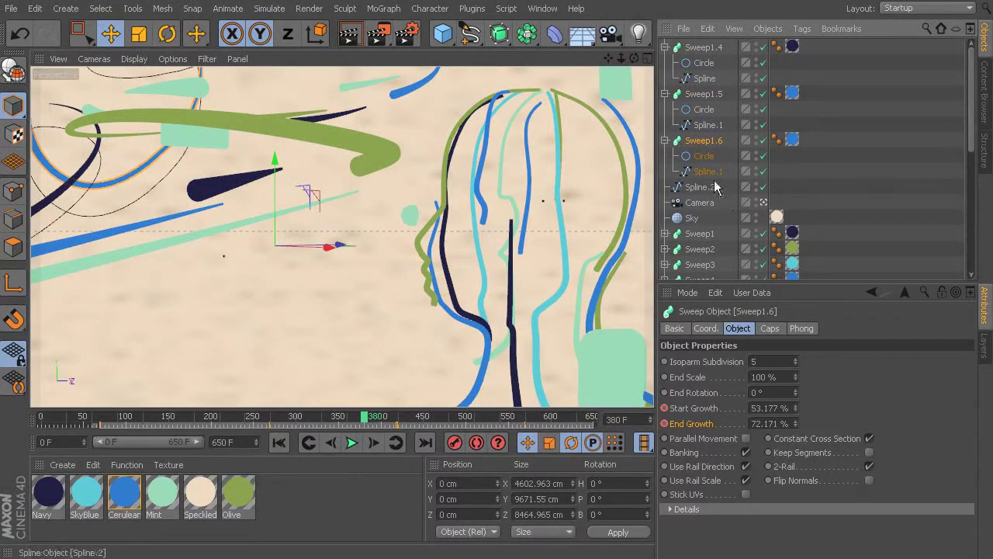
{"action": "left_click", "coordinate": [709, 172]}
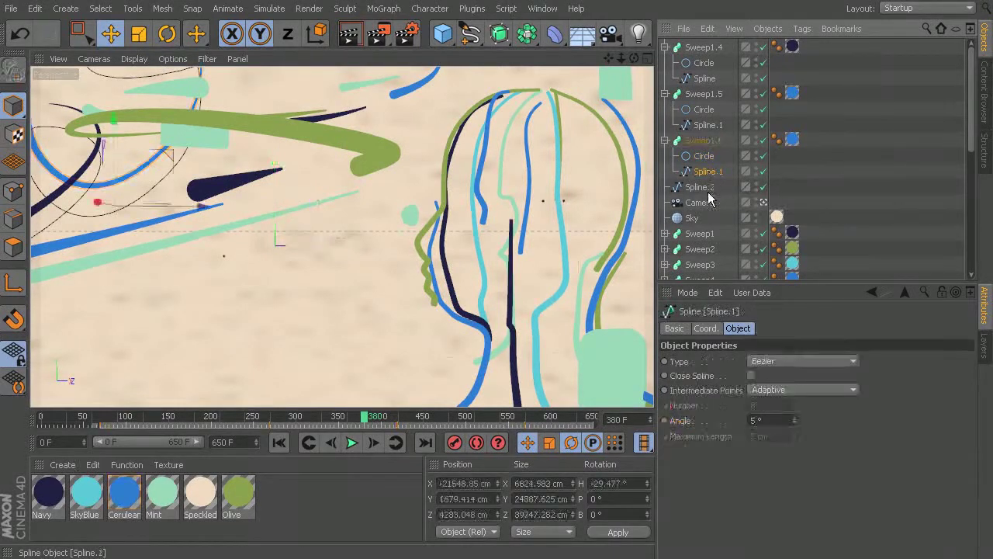
{"action": "key", "text": "Delete"}
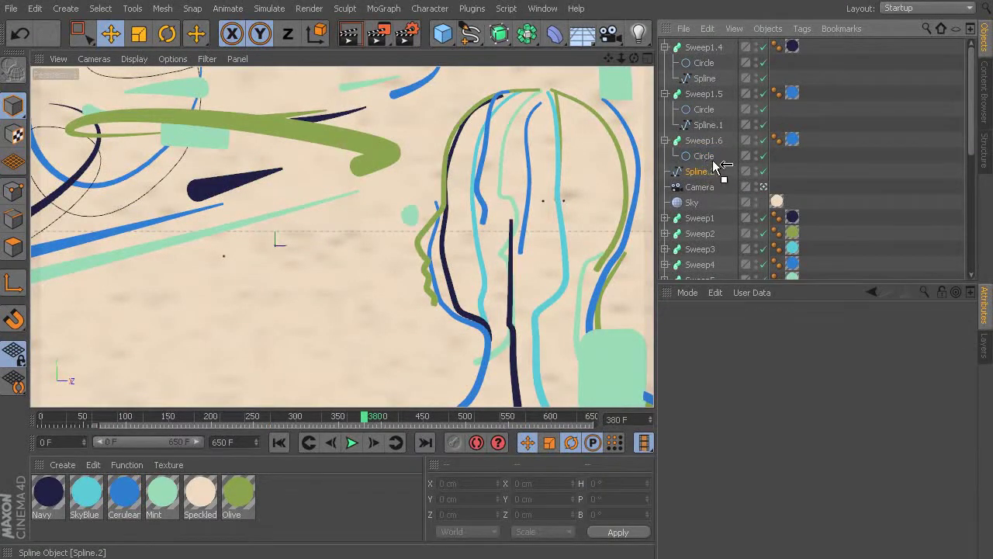
{"action": "left_click_drag", "start_coordinate": [714, 166], "coordinate": [717, 170]}
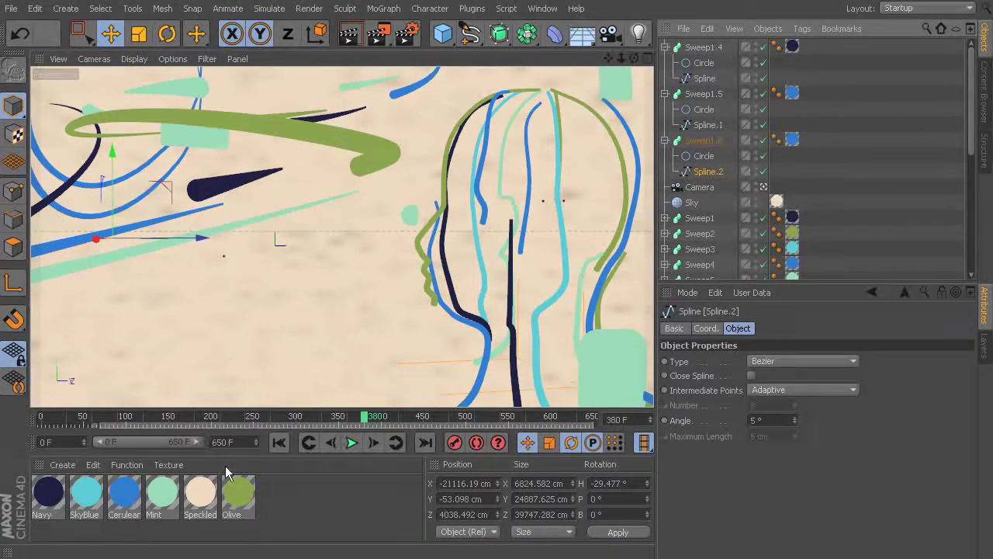
{"action": "left_click_drag", "start_coordinate": [237, 501], "coordinate": [708, 177]}
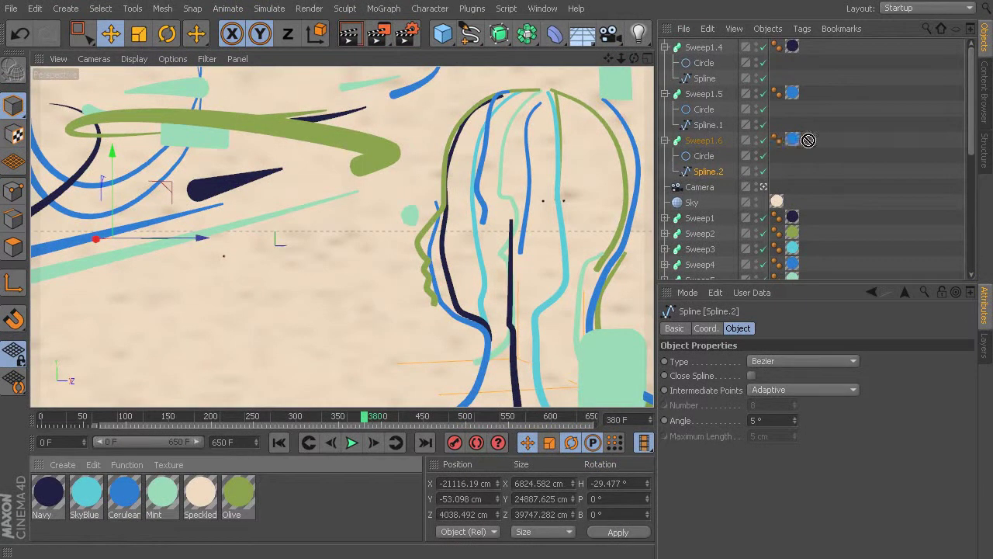
{"action": "left_click_drag", "start_coordinate": [800, 145], "coordinate": [797, 143]}
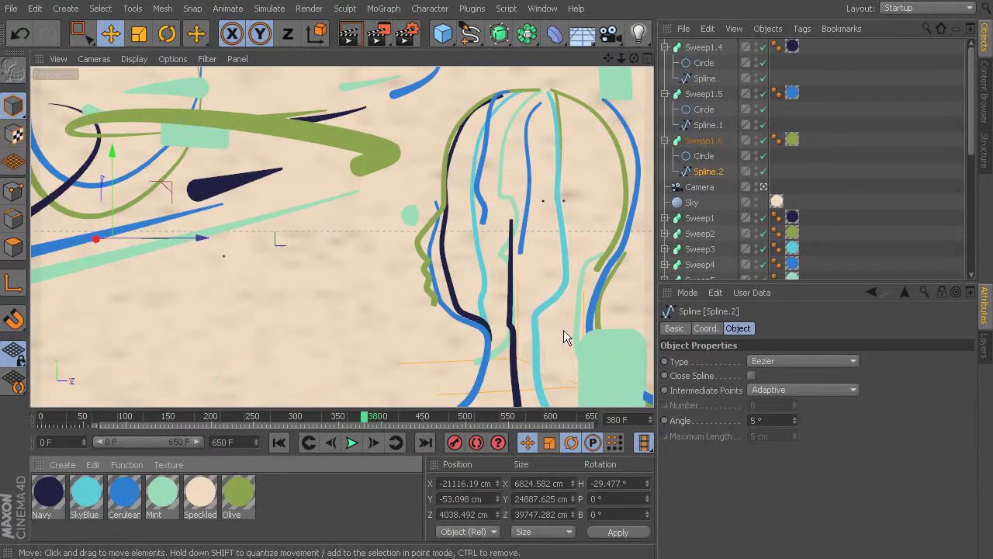
- Shift the olive Sweep1.6's growth keys to start at about frame 110 and scrub the animation through to frame 612
{"action": "left_click", "coordinate": [715, 144]}
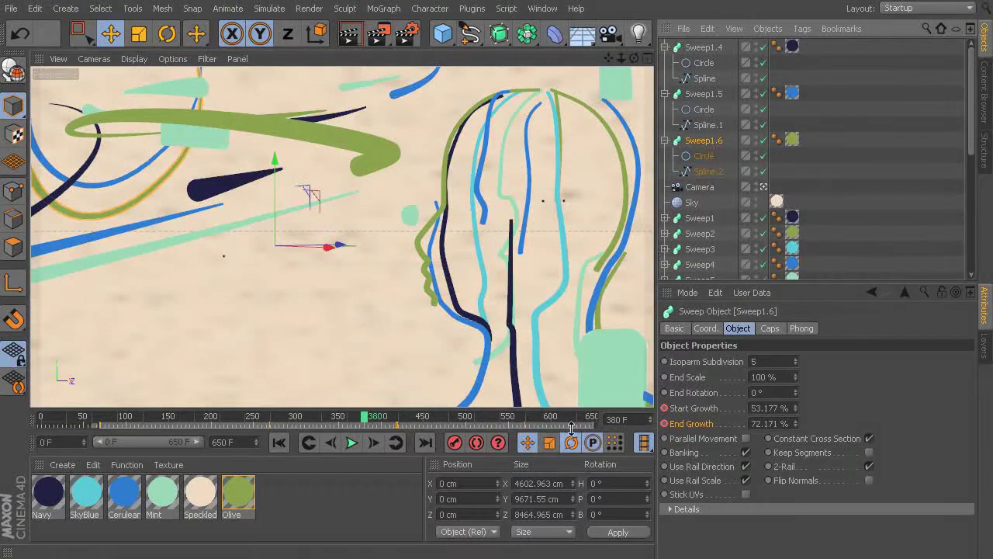
{"action": "left_click_drag", "start_coordinate": [561, 433], "coordinate": [590, 434]}
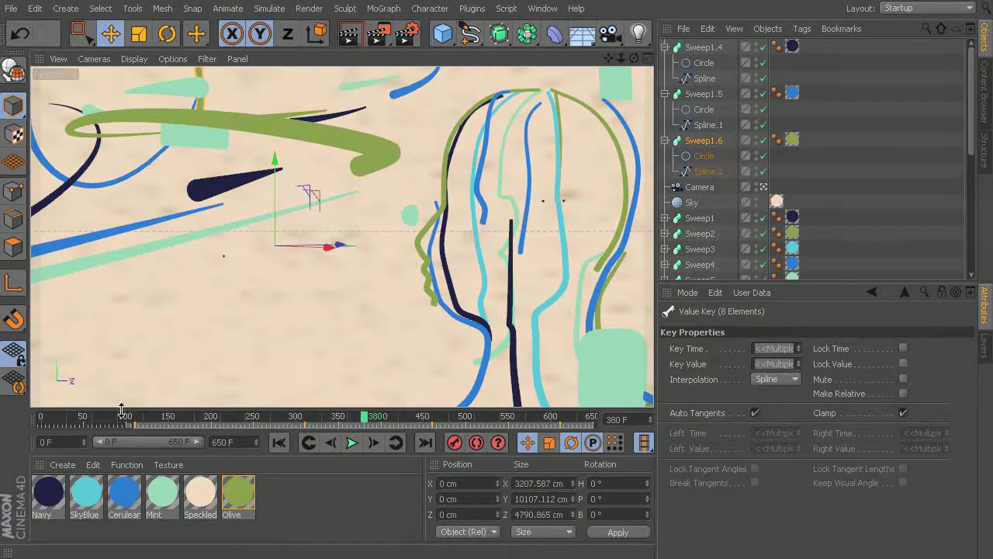
{"action": "left_click", "coordinate": [89, 423]}
{"action": "left_click_drag", "start_coordinate": [89, 427], "coordinate": [491, 501]}
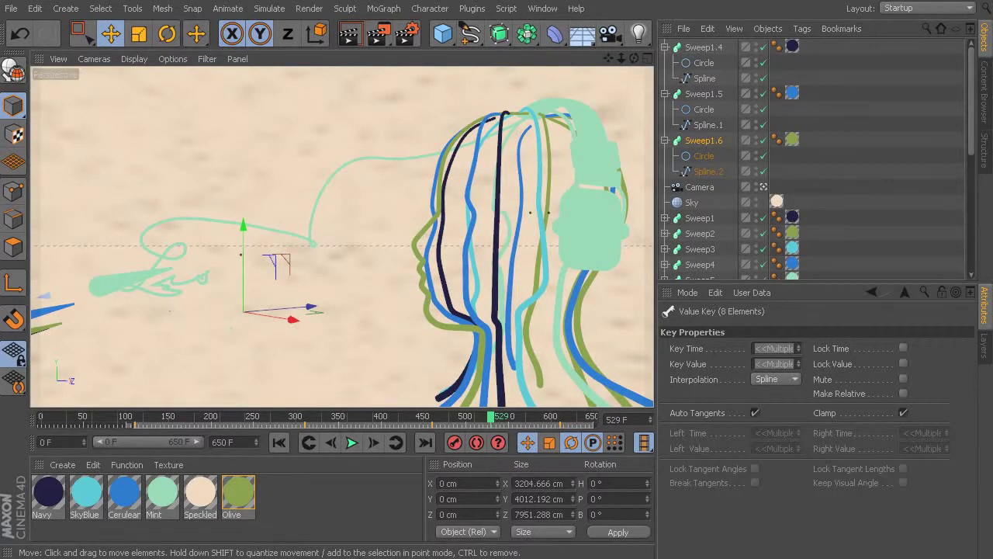
{"action": "left_click_drag", "start_coordinate": [492, 417], "coordinate": [563, 466]}
- Collapse Sweep1.4, Sweep1.5 and Sweep1.6 and duplicate all three directly below them
{"action": "left_click", "coordinate": [666, 47]}
{"action": "left_click", "coordinate": [665, 63]}
{"action": "left_click", "coordinate": [665, 79]}
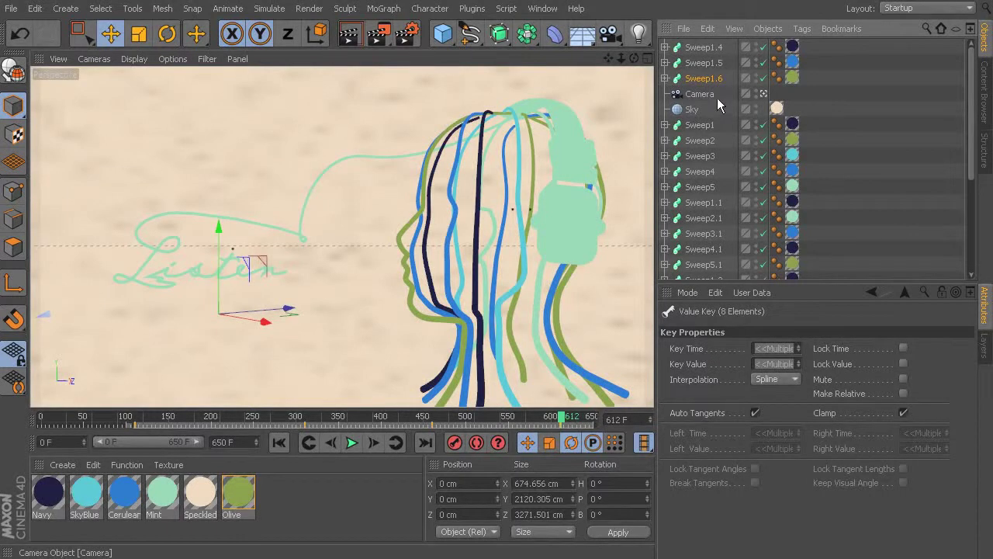
{"action": "left_click", "coordinate": [710, 47], "text": "shift"}
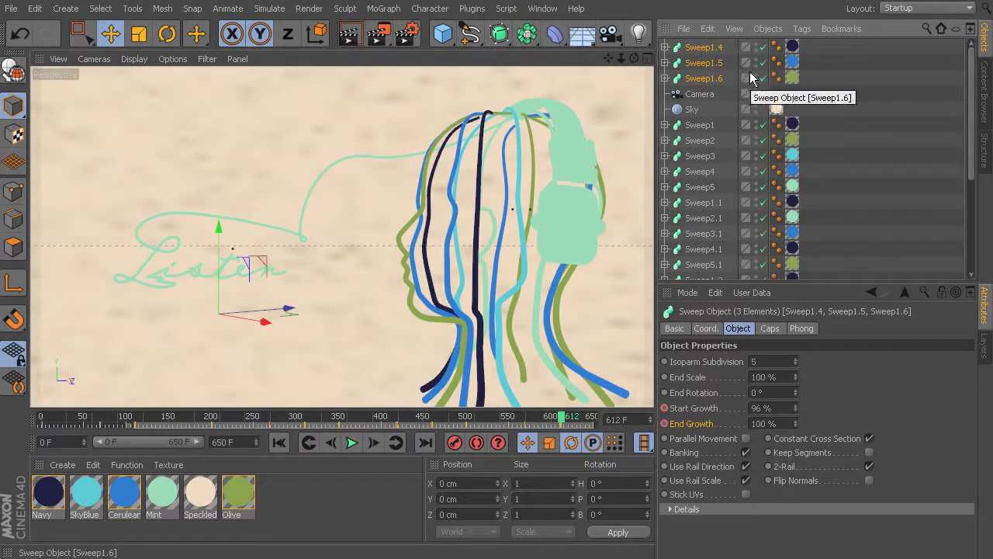
{"action": "left_click_drag", "start_coordinate": [704, 79], "coordinate": [703, 93]}
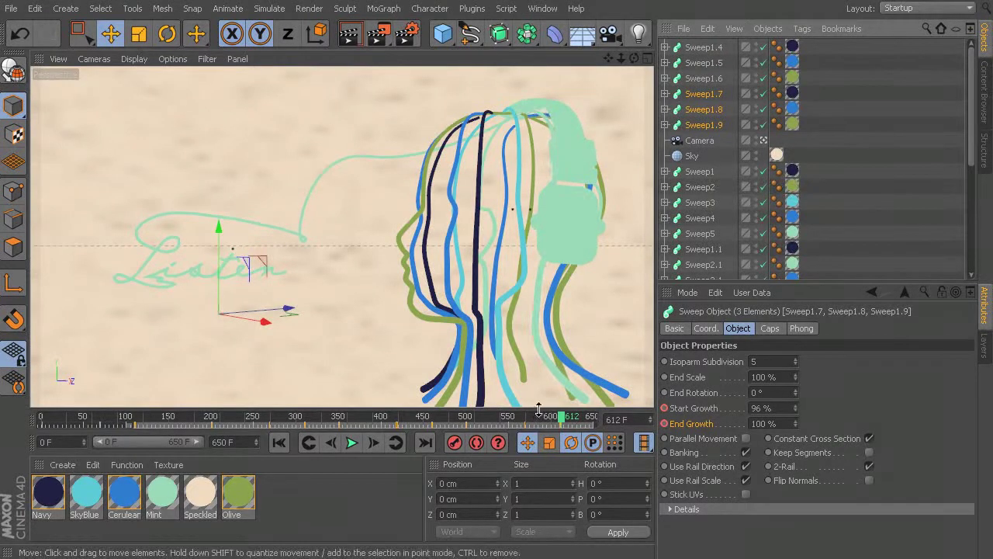
- Shift the growth keys of the three duplicated sweeps later, starting at about frame 300
{"action": "left_click_drag", "start_coordinate": [486, 427], "coordinate": [510, 428]}
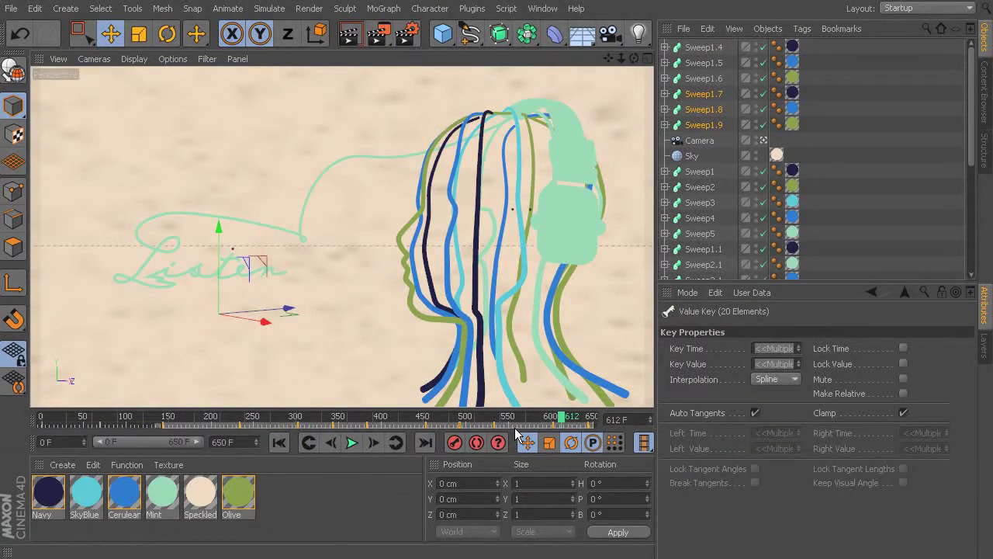
{"action": "left_click_drag", "start_coordinate": [156, 423], "coordinate": [263, 435]}
{"action": "left_click_drag", "start_coordinate": [323, 427], "coordinate": [325, 424]}
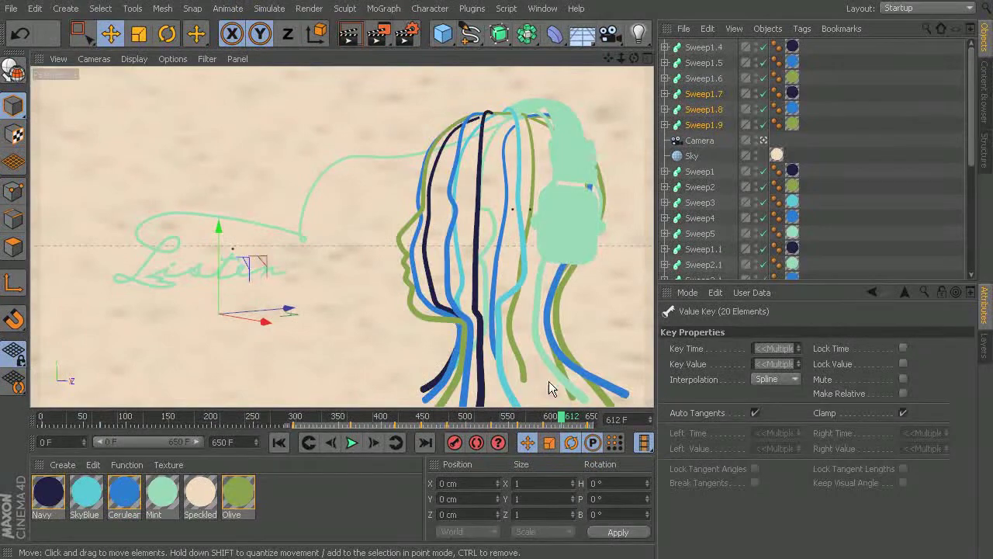
- Go to frame 498 and assign Mint to Sweep1.7, SkyBlue to Sweep1.8 and Navy to Sweep1.9
{"action": "left_click_drag", "start_coordinate": [561, 417], "coordinate": [464, 423]}
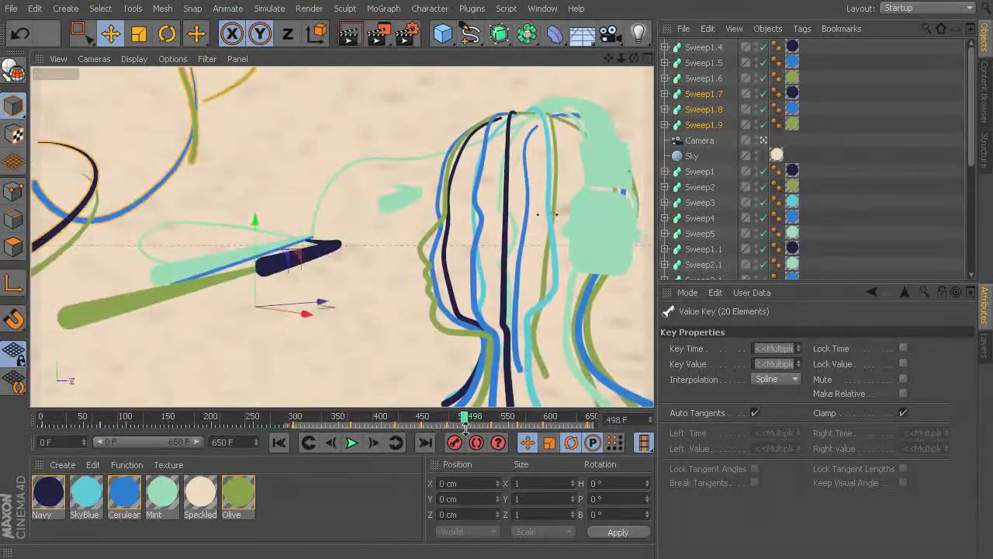
{"action": "left_click", "coordinate": [164, 494]}
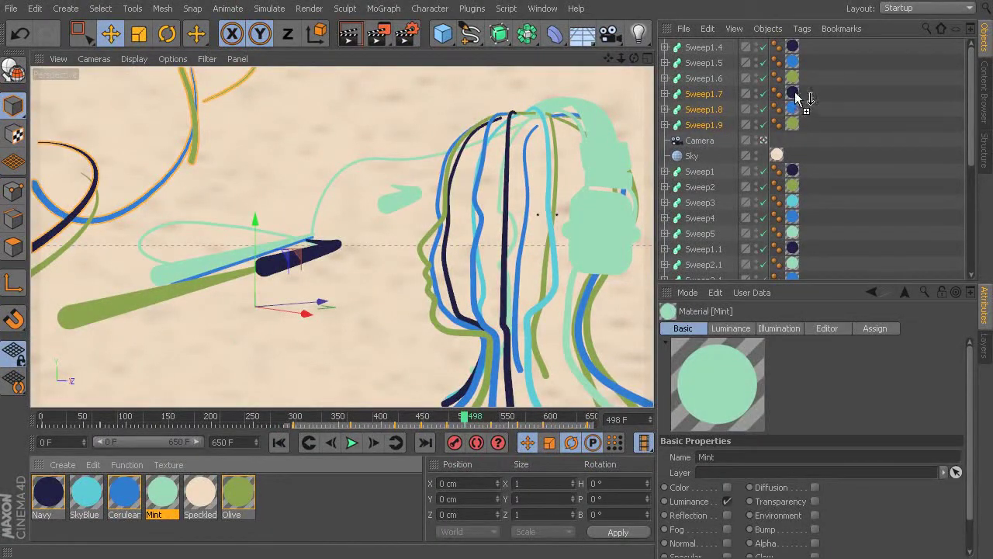
{"action": "left_click_drag", "start_coordinate": [796, 93], "coordinate": [794, 93]}
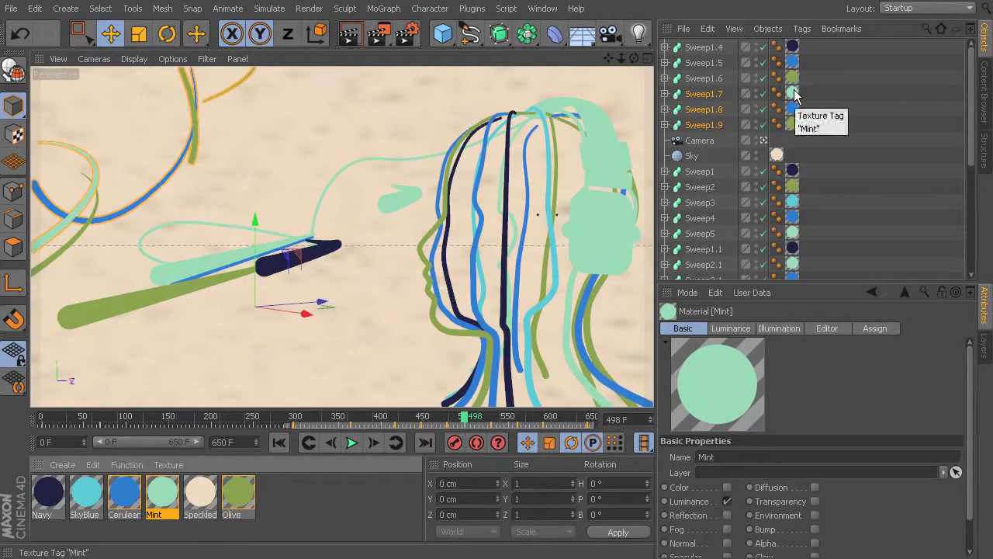
{"action": "left_click_drag", "start_coordinate": [90, 497], "coordinate": [741, 139]}
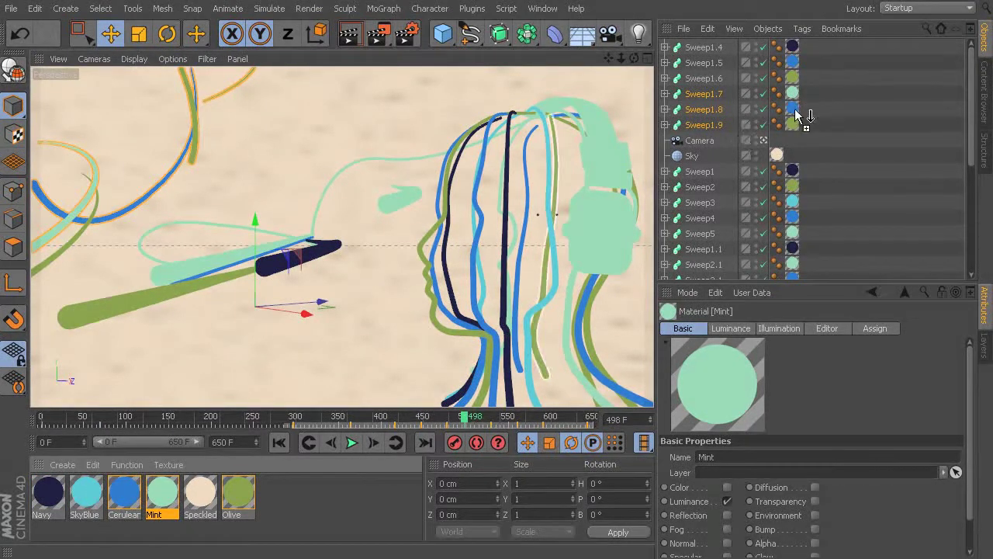
{"action": "left_click_drag", "start_coordinate": [795, 110], "coordinate": [796, 110]}
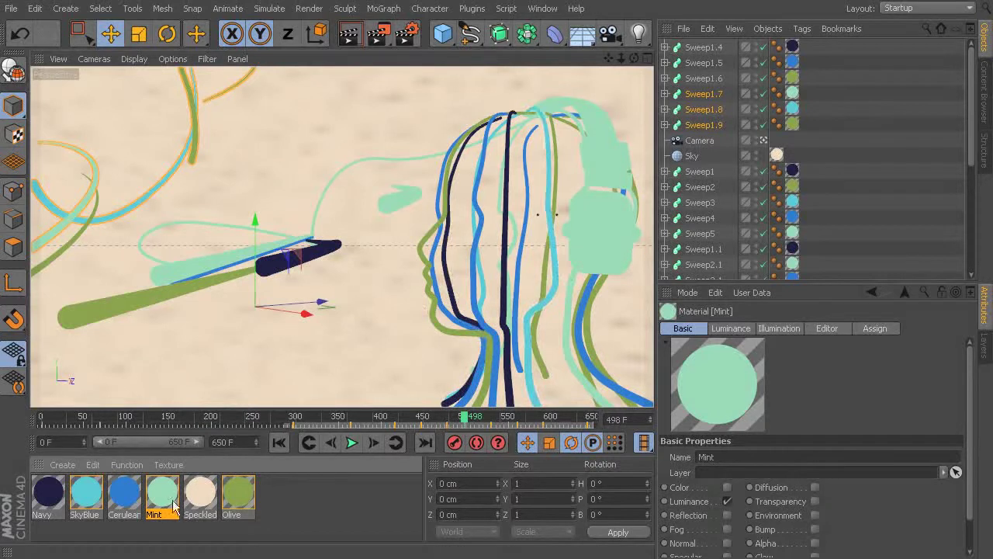
{"action": "left_click_drag", "start_coordinate": [51, 514], "coordinate": [897, 122]}
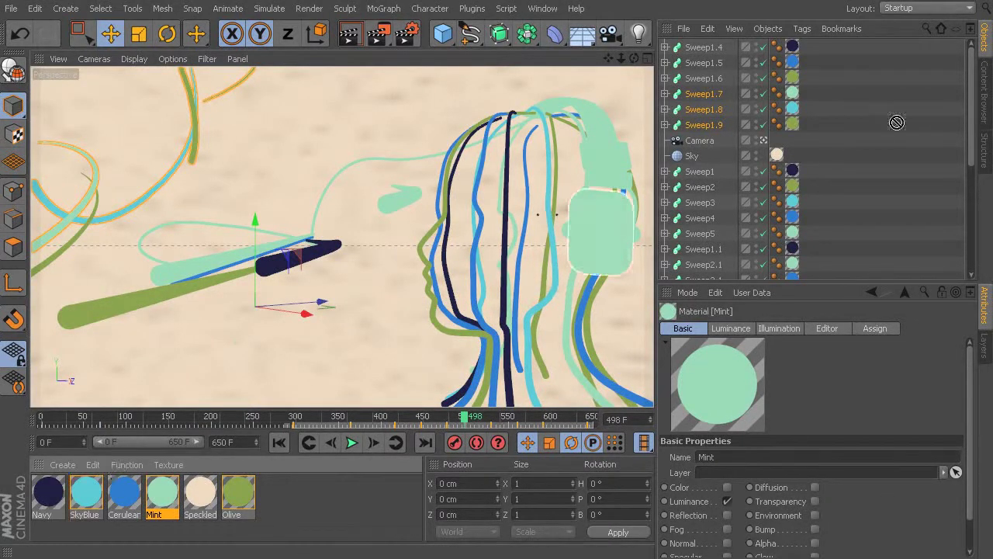
{"action": "left_click_drag", "start_coordinate": [795, 125], "coordinate": [794, 125]}
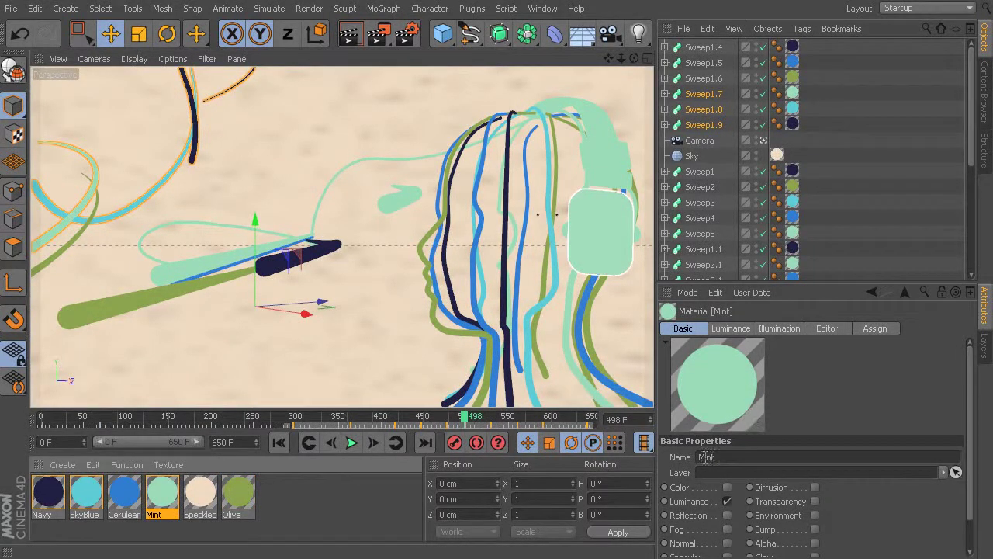
- Shift the growth keys of Sweep1.7, Sweep1.8 and Sweep1.9 earlier, starting at about frame 230
{"action": "left_click_drag", "start_coordinate": [322, 423], "coordinate": [538, 521]}
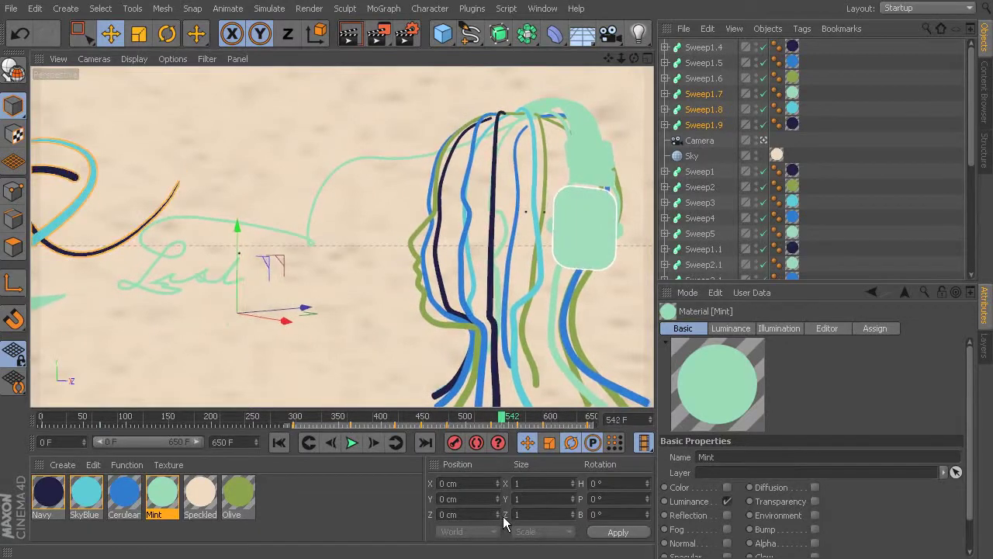
{"action": "left_click", "coordinate": [569, 424]}
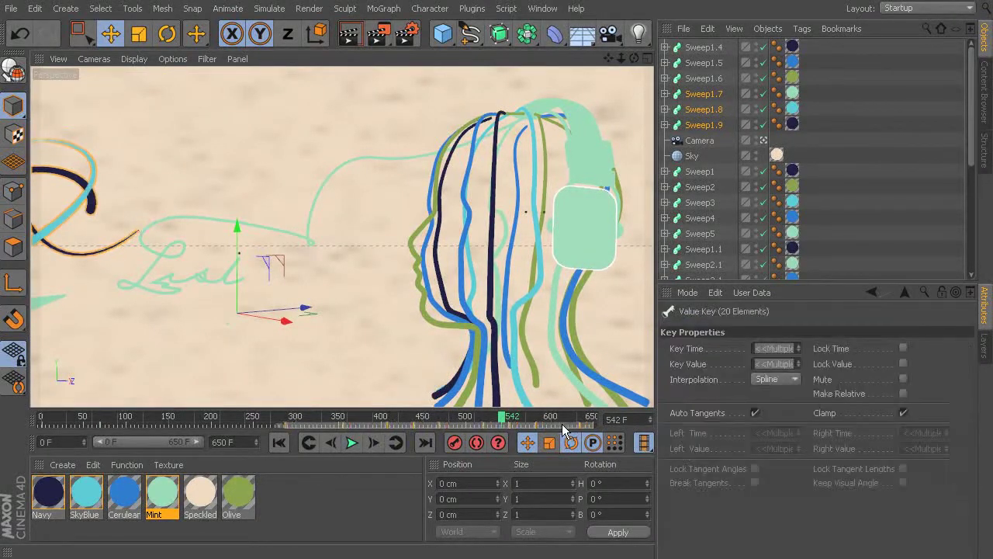
{"action": "left_click_drag", "start_coordinate": [554, 429], "coordinate": [548, 430]}
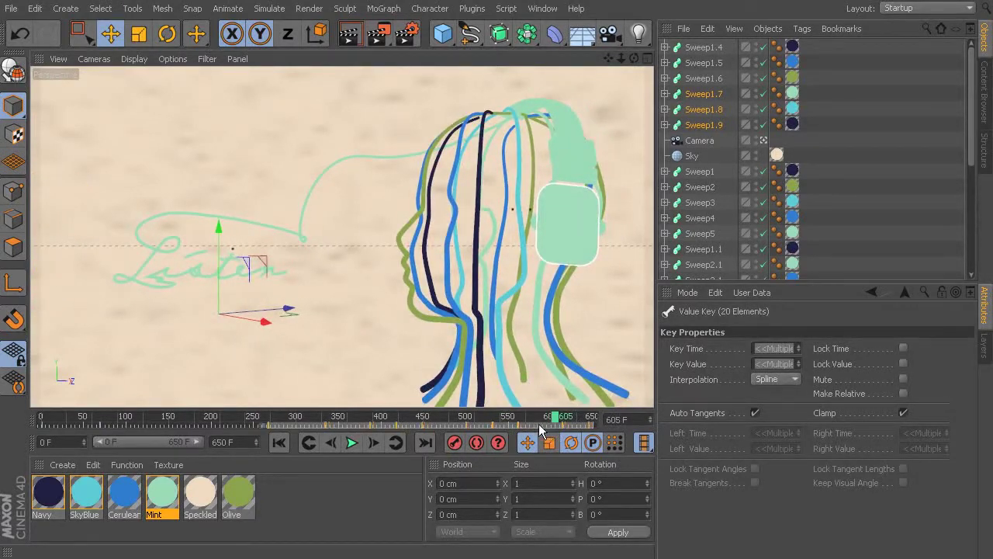
{"action": "left_click", "coordinate": [562, 415]}
{"action": "left_click_drag", "start_coordinate": [583, 422], "coordinate": [535, 548]}
- Scrub the animation back and forth between about frame 133 and frame 650 to examine the sweeps and the headphone parts
{"action": "left_click_drag", "start_coordinate": [539, 416], "coordinate": [273, 417]}
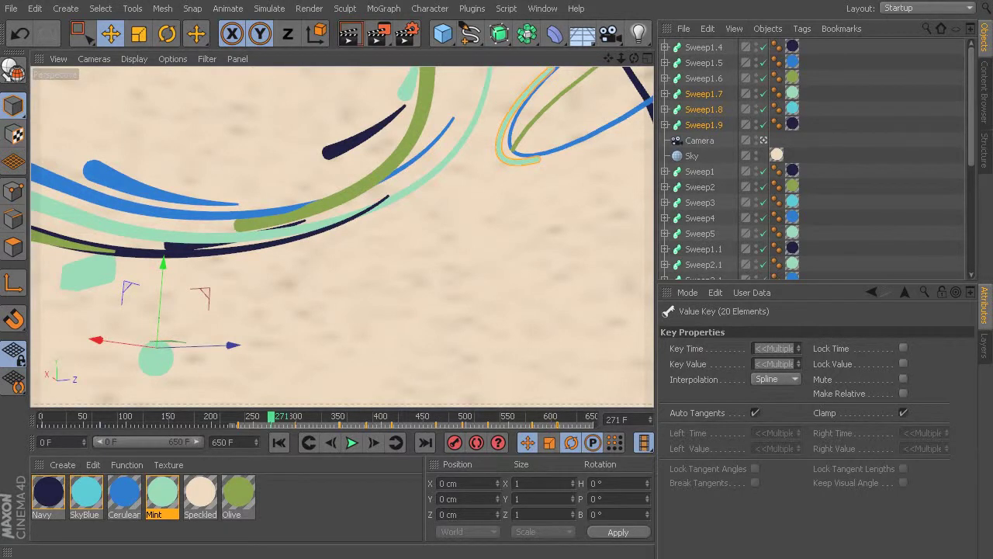
{"action": "mouse_move", "coordinate": [271, 417]}
{"action": "left_mouse_down"}
{"action": "mouse_move", "coordinate": [225, 419]}
{"action": "mouse_move", "coordinate": [260, 420]}
{"action": "left_mouse_up"}
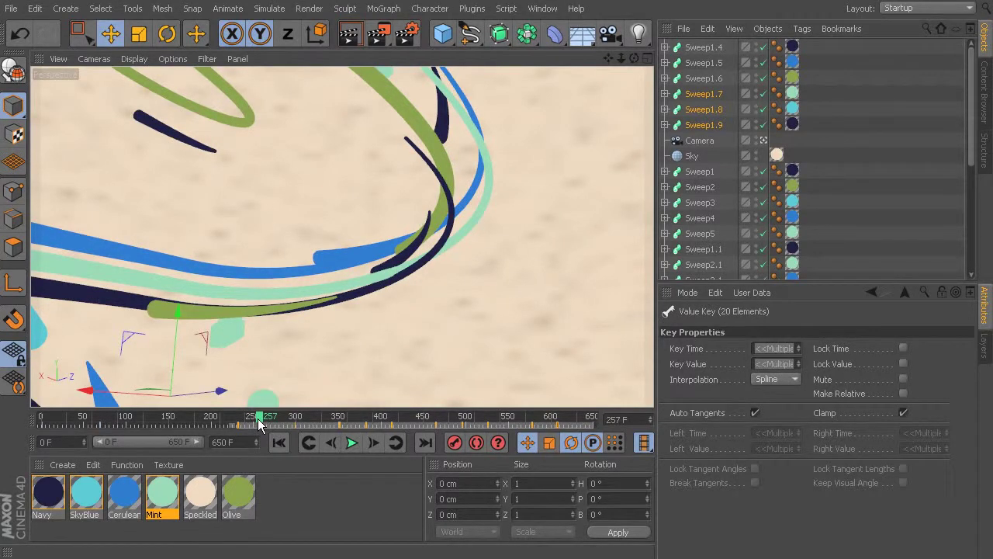
{"action": "left_click_drag", "start_coordinate": [257, 419], "coordinate": [556, 419]}
{"action": "left_click_drag", "start_coordinate": [556, 468], "coordinate": [599, 476]}
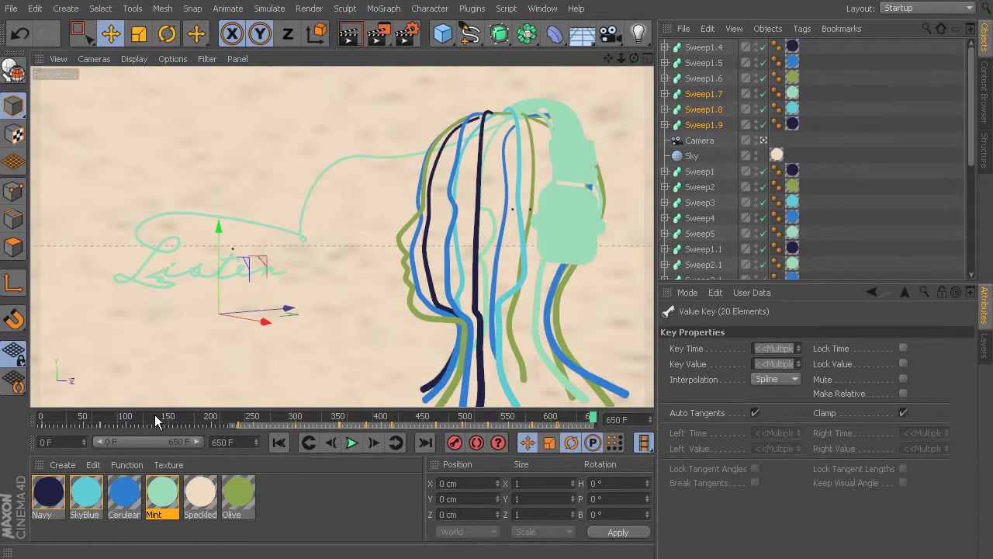
{"action": "left_click", "coordinate": [155, 419]}
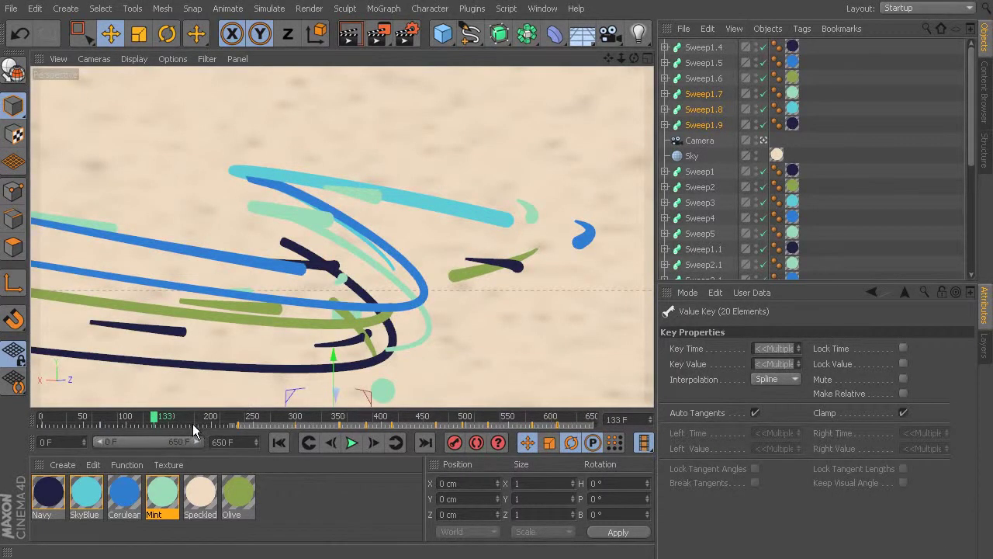
{"action": "left_click", "coordinate": [333, 419]}
{"action": "left_click_drag", "start_coordinate": [404, 466], "coordinate": [266, 491]}
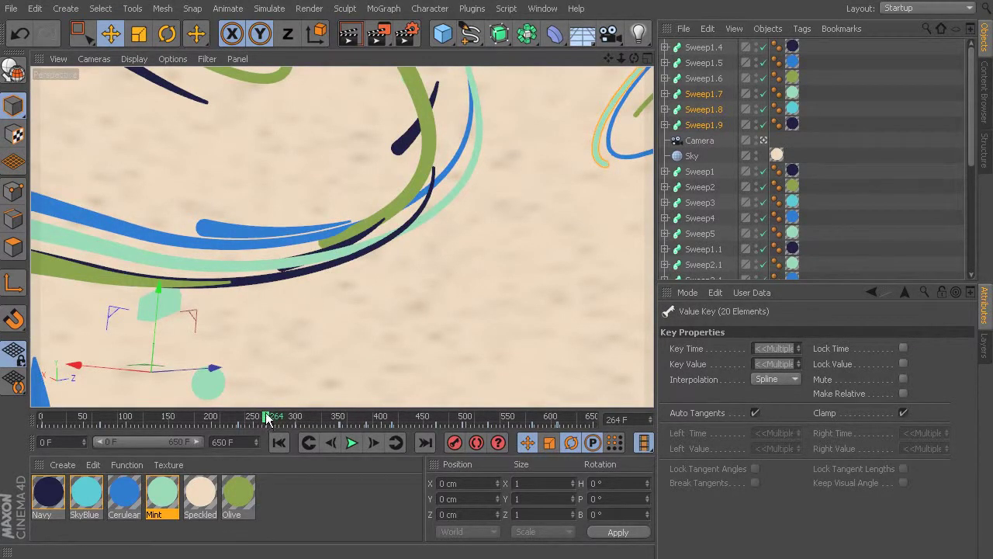
{"action": "left_click_drag", "start_coordinate": [268, 420], "coordinate": [363, 466]}
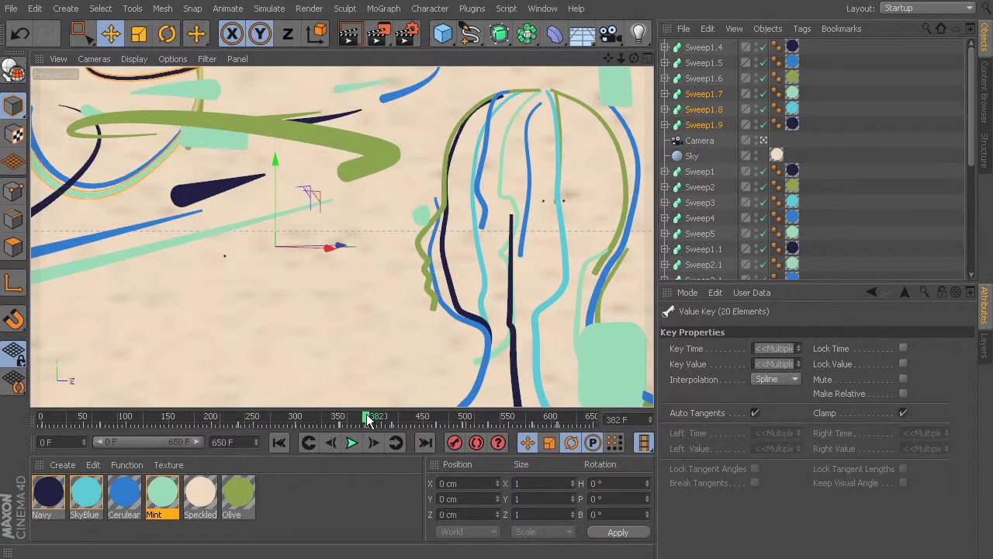
{"action": "left_click_drag", "start_coordinate": [369, 420], "coordinate": [270, 421]}
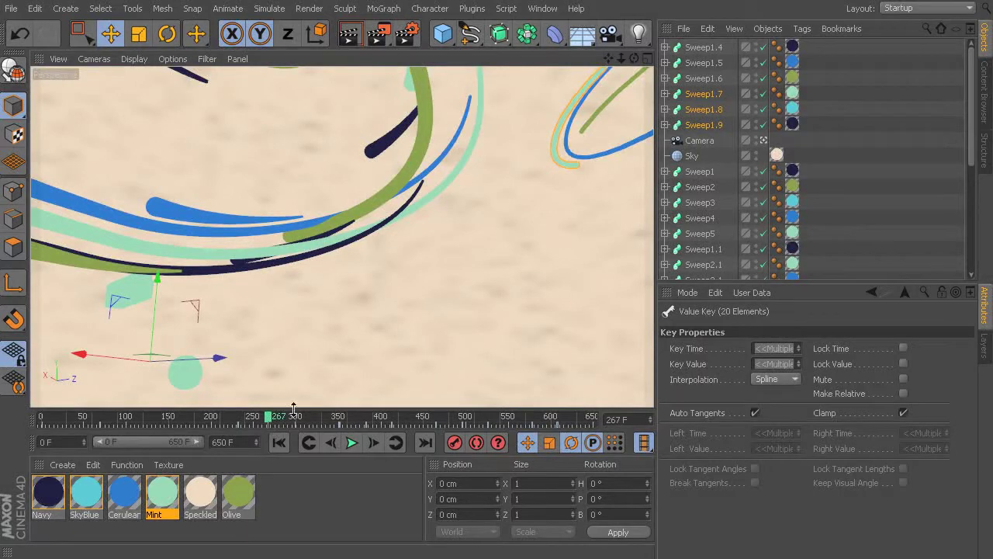
- Select the stray mint block low attach left.1 in the view and look for its group in the object hierarchy
{"action": "left_click", "coordinate": [136, 292]}
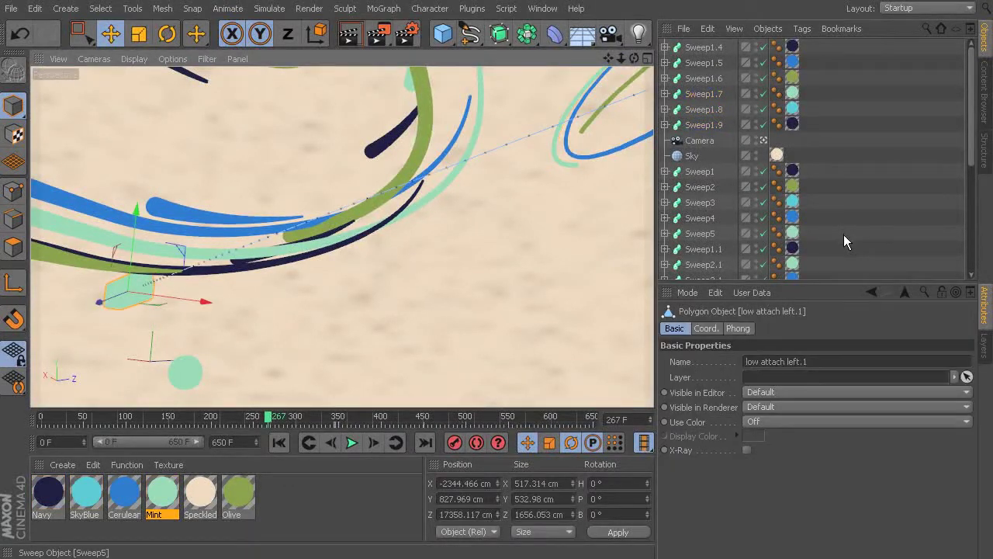
{"action": "scroll", "coordinate": [963, 82], "scroll_direction": "down", "scroll_amount": 5}
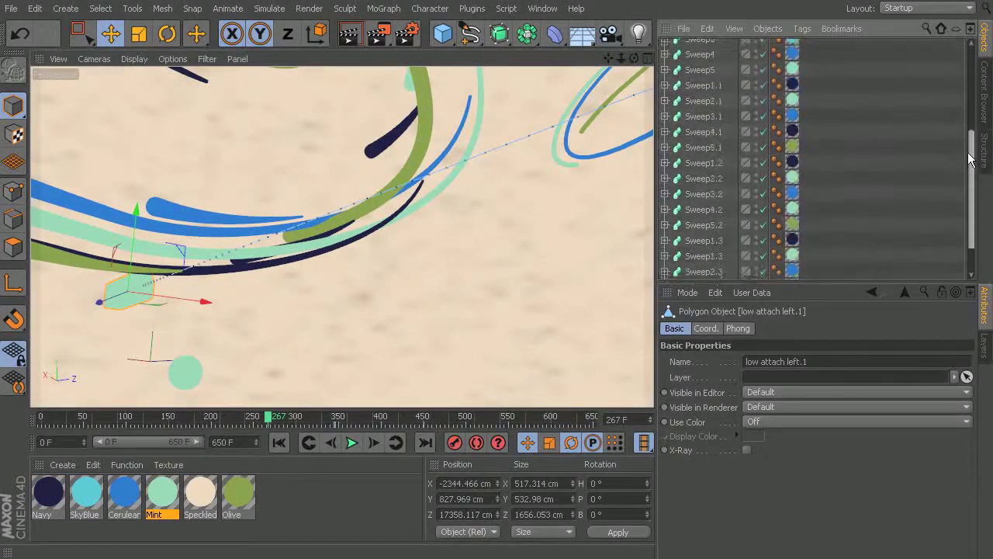
{"action": "left_click", "coordinate": [665, 271]}
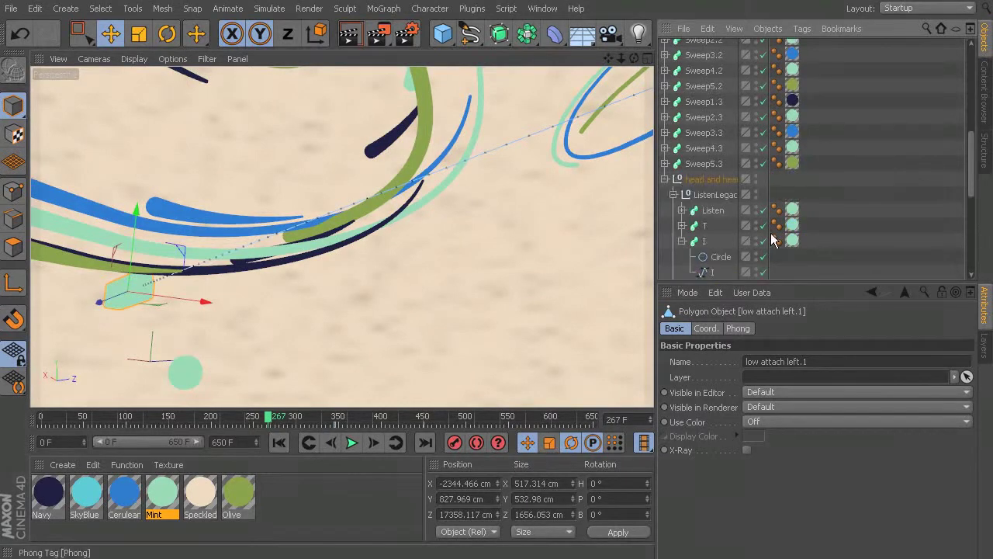
{"action": "scroll", "coordinate": [737, 171], "scroll_direction": "down", "scroll_amount": 5}
{"action": "scroll", "coordinate": [734, 163], "scroll_direction": "up", "scroll_amount": 5}
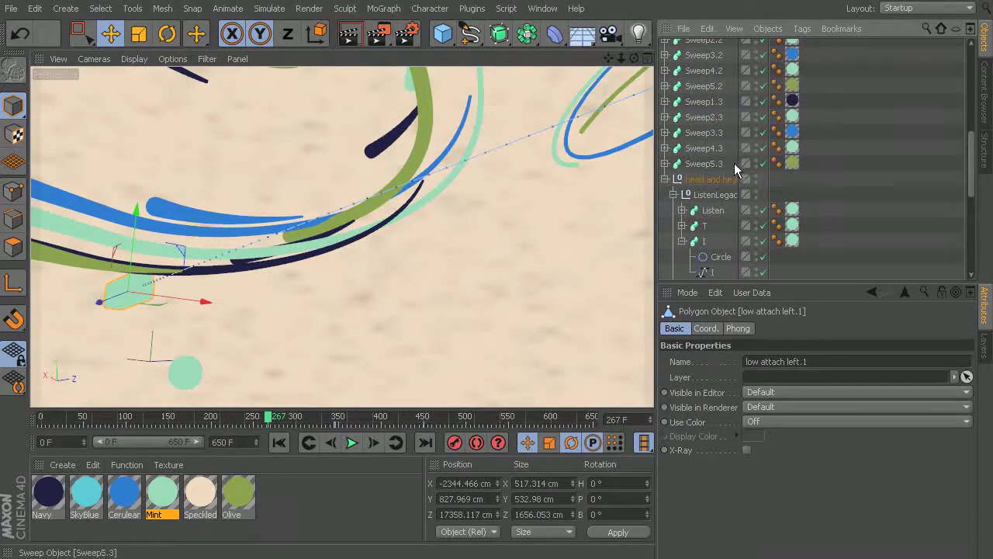
- Collapse the ListenLegacy and HeadControl groups and expand the headphones group down to low attach left.1
{"action": "left_click", "coordinate": [667, 177]}
{"action": "left_click", "coordinate": [665, 272]}
{"action": "left_click", "coordinate": [665, 272]}
{"action": "left_click", "coordinate": [665, 273]}
{"action": "scroll", "coordinate": [679, 156], "scroll_direction": "down", "scroll_amount": 5}
{"action": "left_click", "coordinate": [680, 101]}
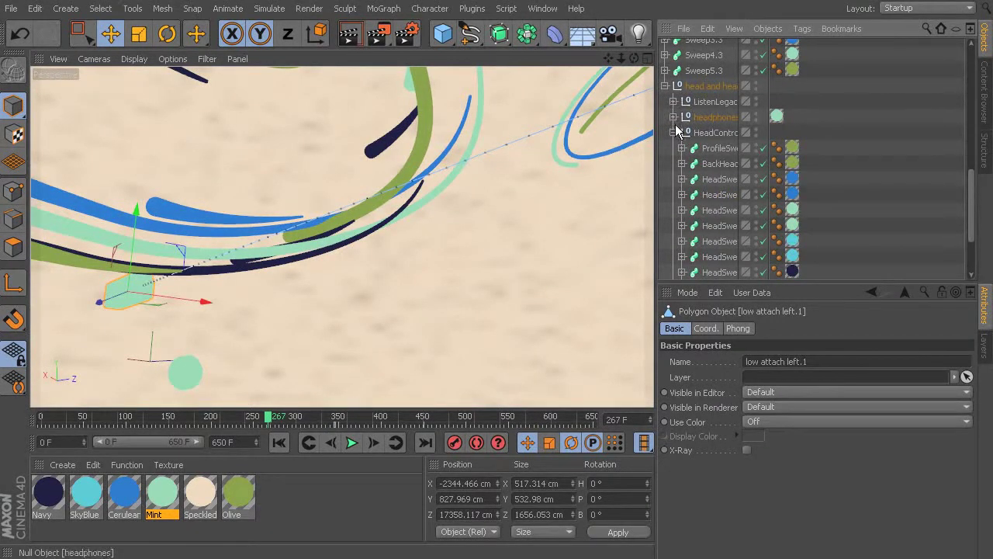
{"action": "left_click", "coordinate": [673, 132]}
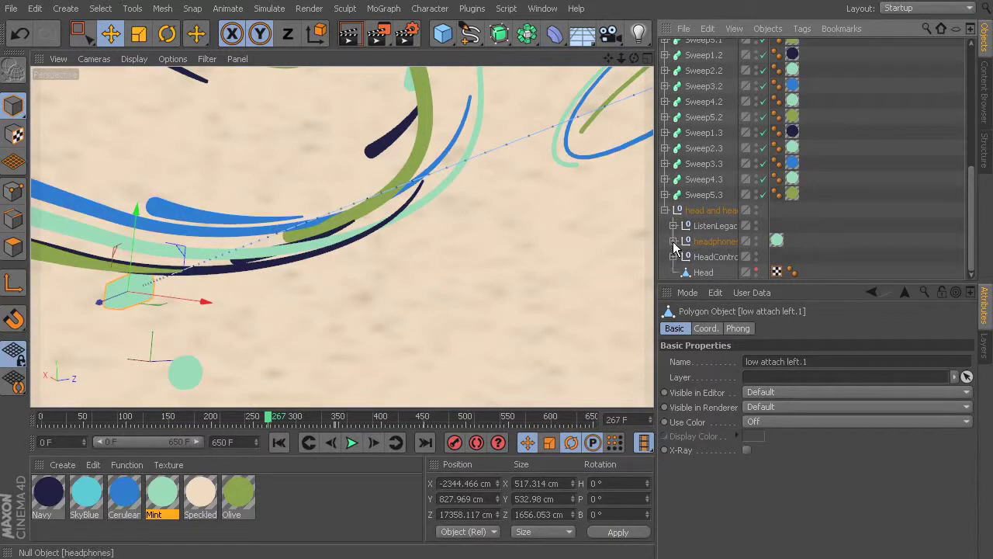
{"action": "left_click", "coordinate": [674, 241]}
{"action": "scroll", "coordinate": [734, 247], "scroll_direction": "down", "scroll_amount": 3}
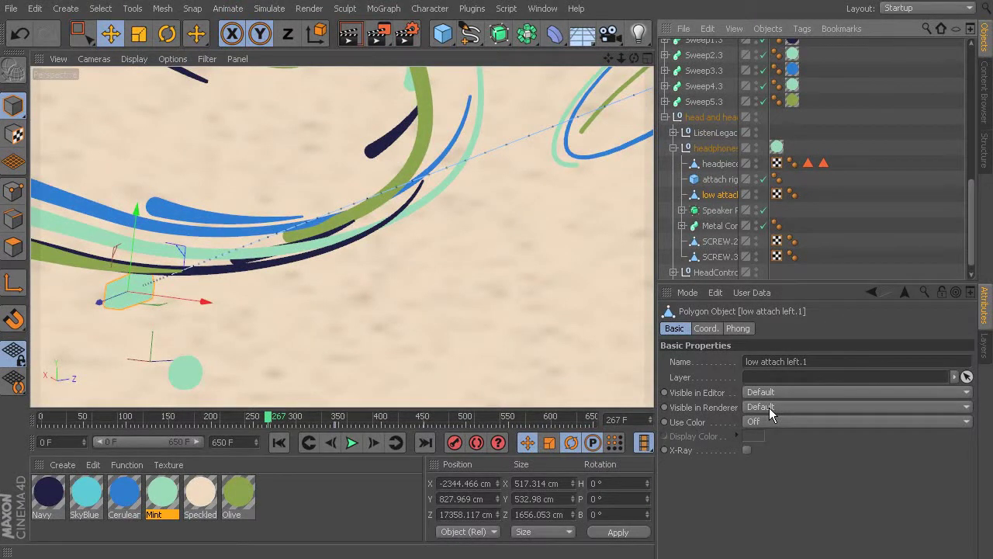
- Turn low attach left.1's editor and renderer visibility On and keyframe both at frame 344
{"action": "left_click_drag", "start_coordinate": [270, 422], "coordinate": [336, 443]}
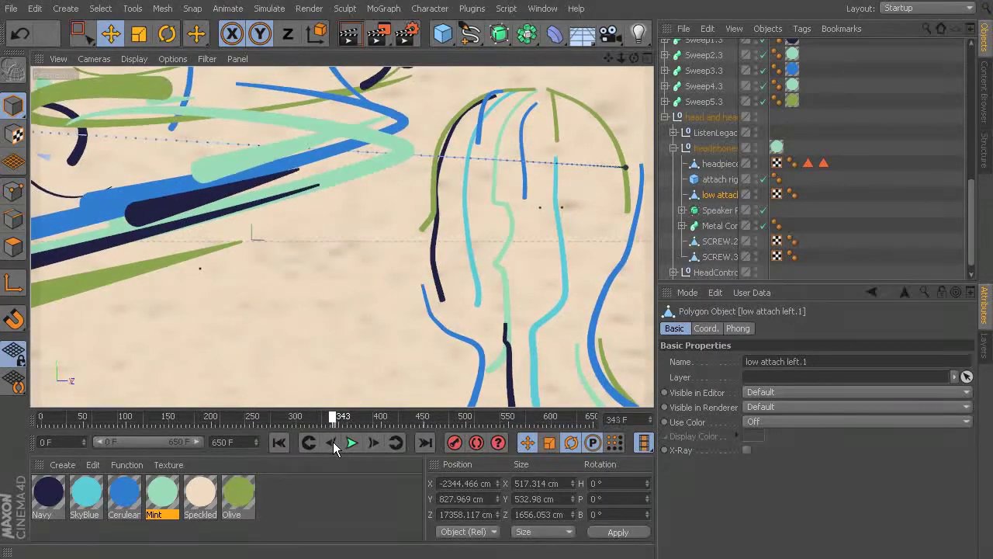
{"action": "left_click_drag", "start_coordinate": [107, 442], "coordinate": [142, 448]}
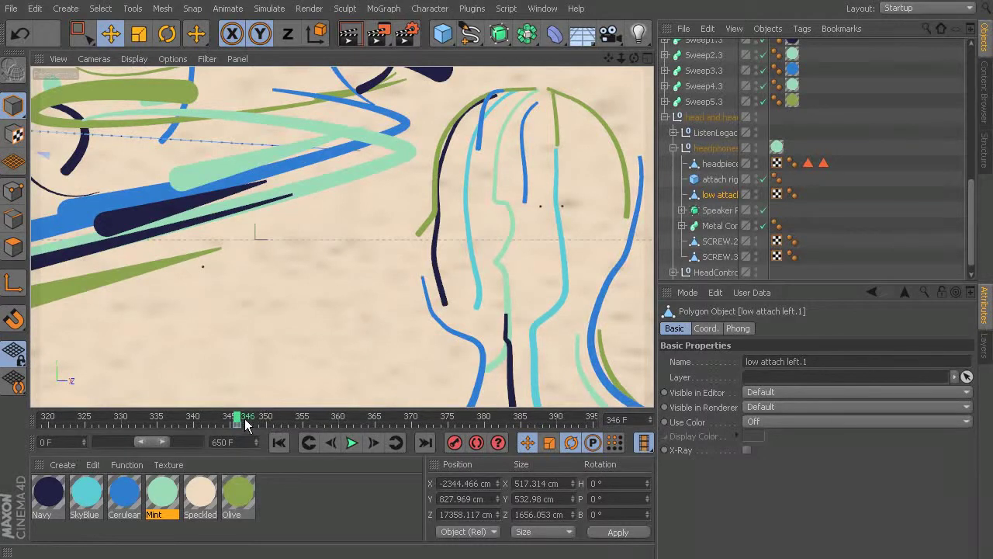
{"action": "left_click", "coordinate": [771, 393]}
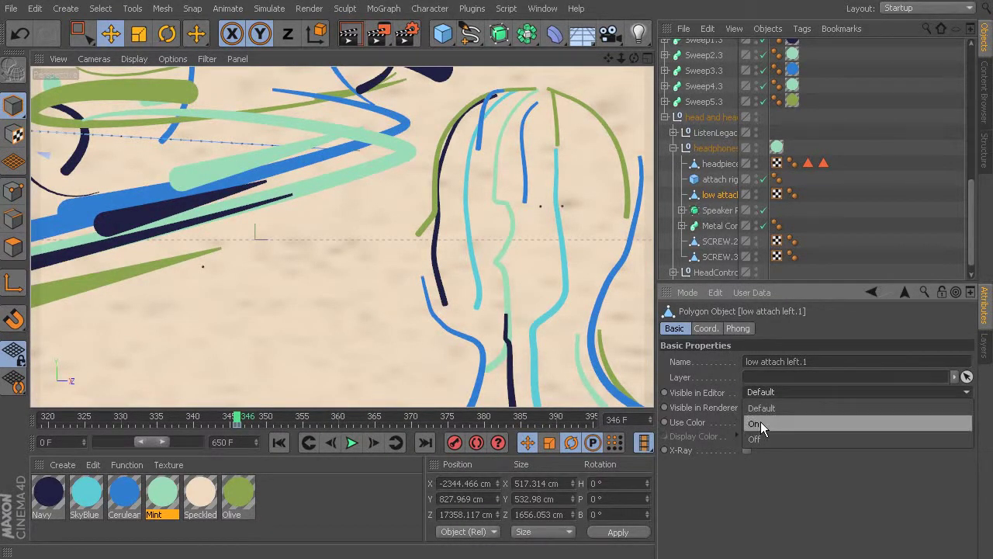
{"action": "left_click", "coordinate": [761, 422]}
{"action": "left_click", "coordinate": [765, 412]}
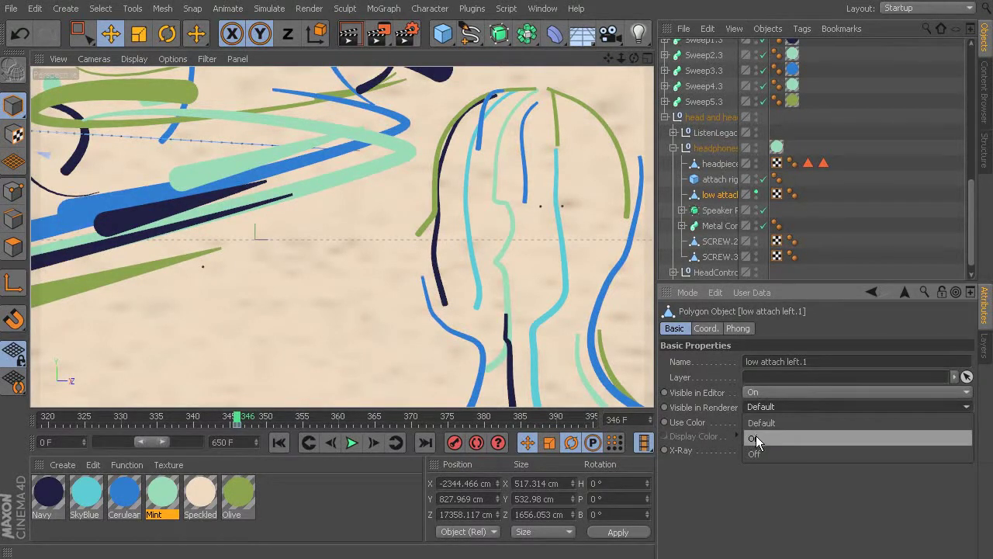
{"action": "left_click", "coordinate": [755, 436]}
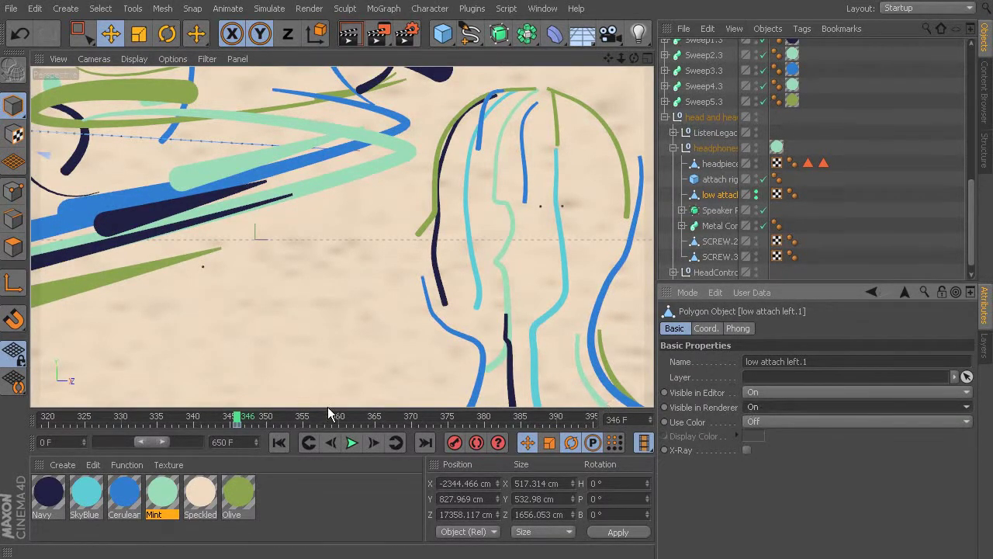
{"action": "left_click_drag", "start_coordinate": [239, 419], "coordinate": [223, 440]}
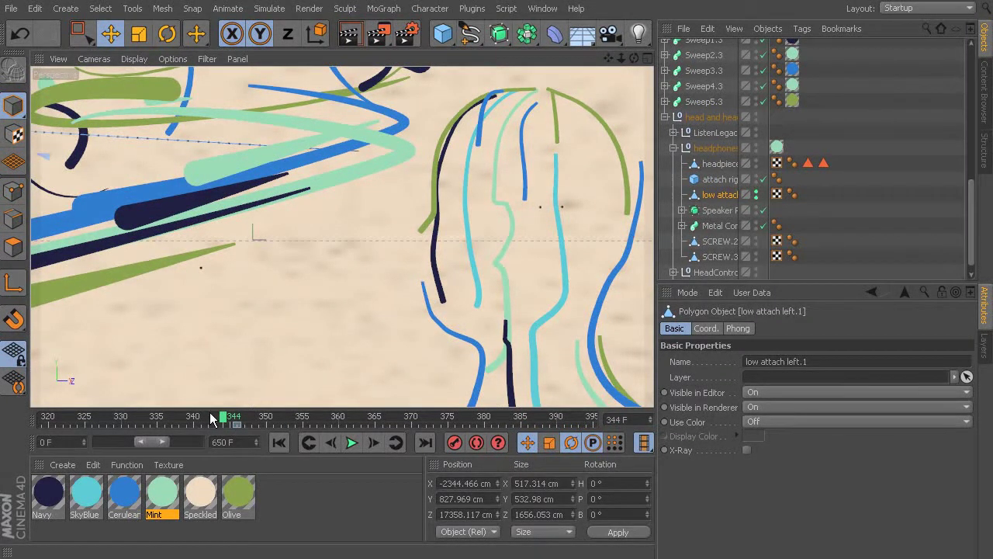
{"action": "left_click", "coordinate": [665, 392]}
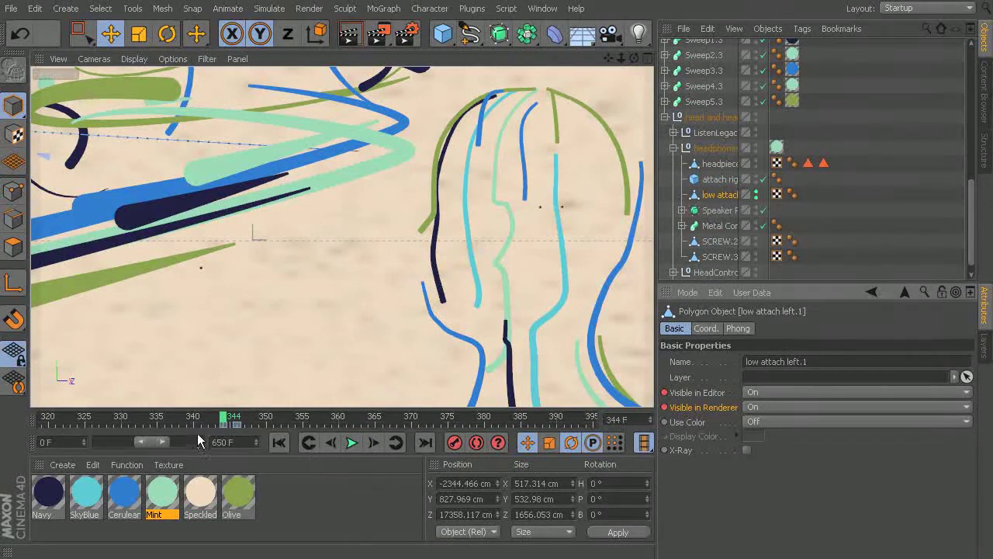
- At frame 343, turn low attach left.1's editor and renderer visibility Off and keyframe both
{"action": "mouse_move", "coordinate": [222, 416]}
{"action": "left_mouse_down"}
{"action": "mouse_move", "coordinate": [200, 420]}
{"action": "mouse_move", "coordinate": [225, 443]}
{"action": "mouse_move", "coordinate": [213, 435]}
{"action": "left_mouse_up"}
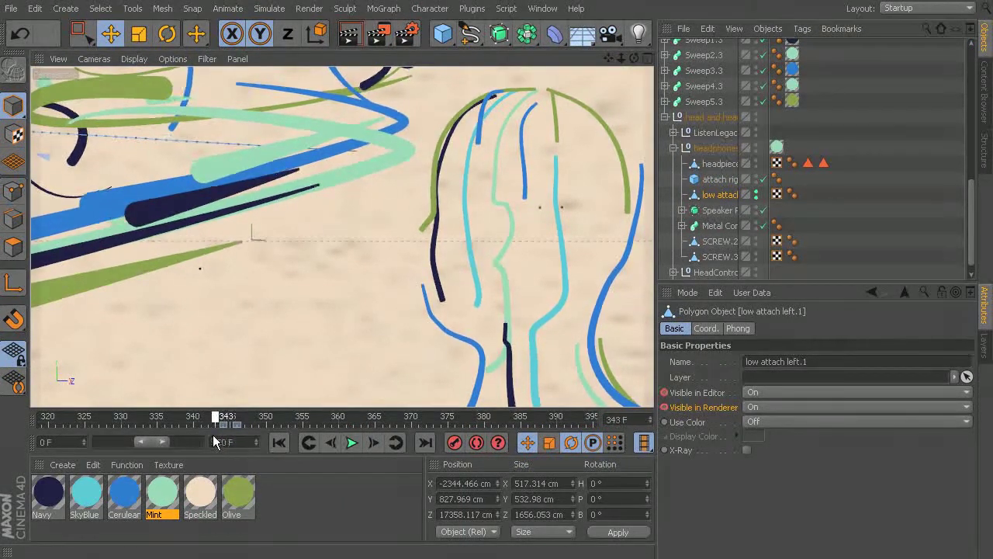
{"action": "left_click", "coordinate": [770, 393]}
{"action": "left_click", "coordinate": [767, 437]}
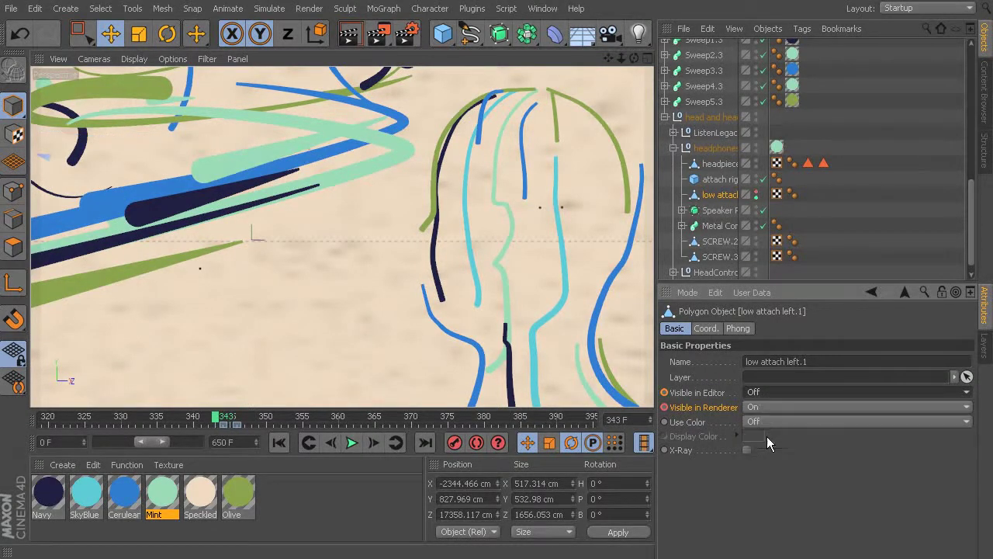
{"action": "left_click", "coordinate": [759, 404]}
{"action": "left_click", "coordinate": [764, 449]}
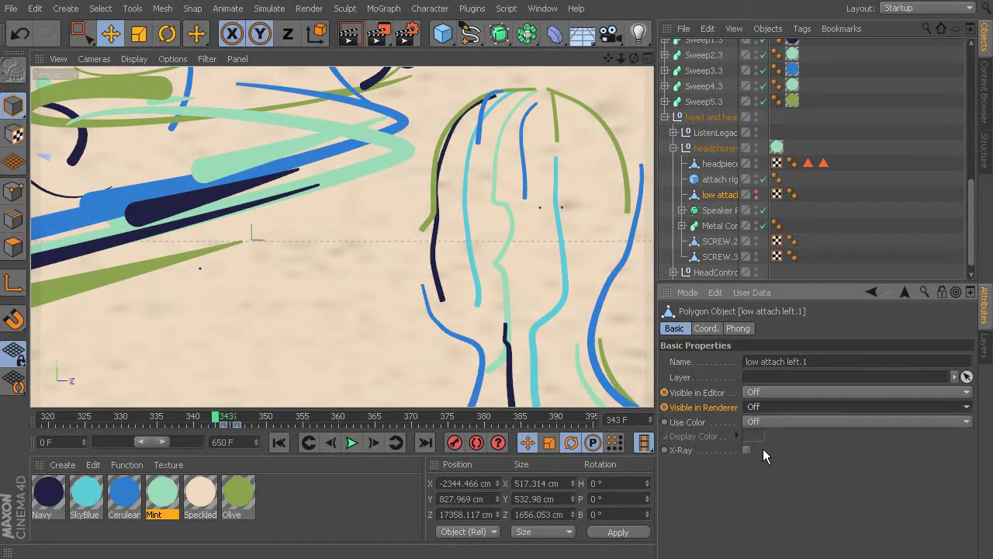
{"action": "left_click", "coordinate": [664, 393]}
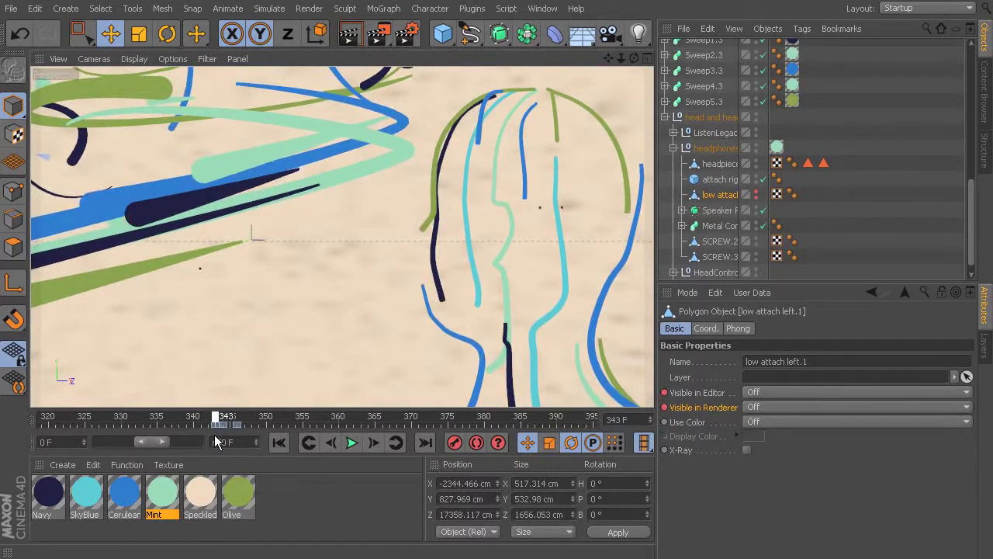
- Scrub across the visibility keys to frame 346, widen the timeline range to frames 0–395 and go to frame 270
{"action": "left_click_drag", "start_coordinate": [216, 435], "coordinate": [239, 436]}
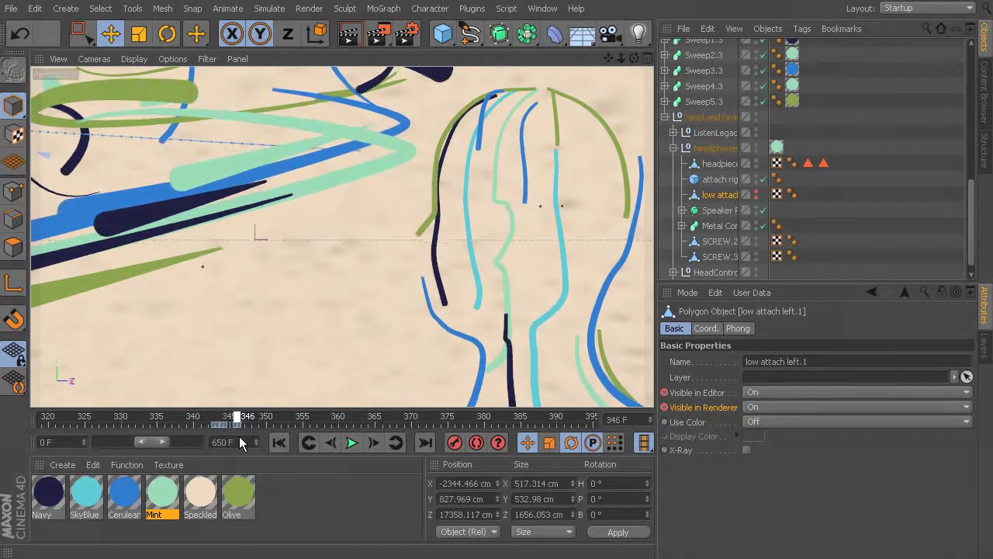
{"action": "mouse_move", "coordinate": [239, 436]}
{"action": "left_mouse_down"}
{"action": "mouse_move", "coordinate": [449, 454]}
{"action": "mouse_move", "coordinate": [123, 433]}
{"action": "mouse_move", "coordinate": [21, 444]}
{"action": "left_mouse_up"}
{"action": "left_click_drag", "start_coordinate": [503, 419], "coordinate": [419, 426]}
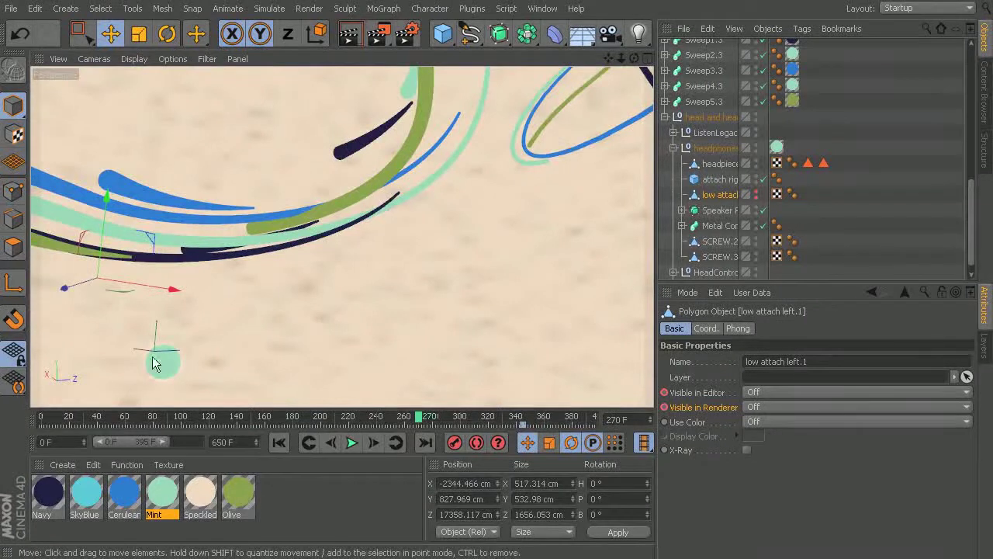
- Turn SCREW.3's editor and renderer visibility On at frame 317 and keyframe both settings
{"action": "left_click", "coordinate": [179, 364]}
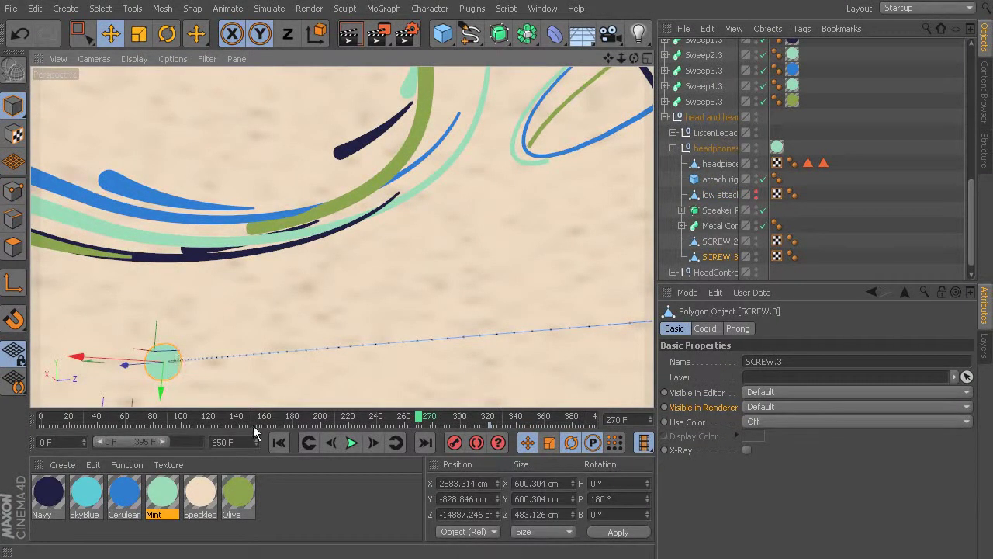
{"action": "mouse_move", "coordinate": [421, 422]}
{"action": "left_mouse_down"}
{"action": "mouse_move", "coordinate": [178, 427]}
{"action": "mouse_move", "coordinate": [490, 446]}
{"action": "left_mouse_up"}
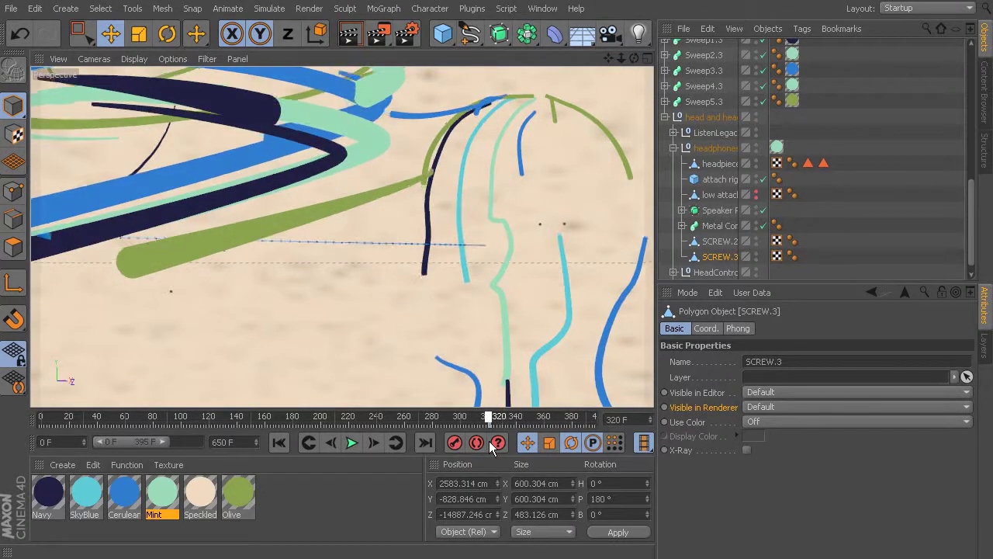
{"action": "key", "text": "f"}
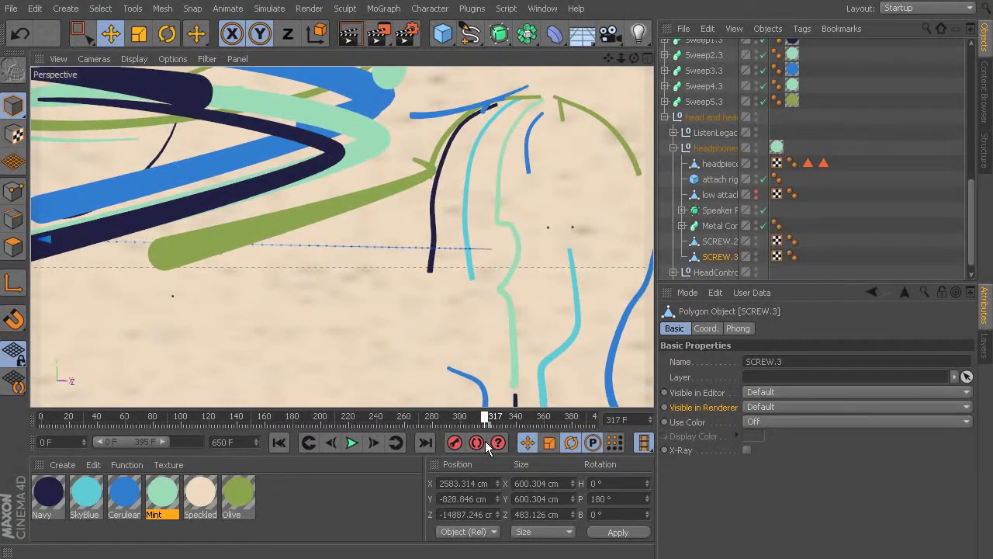
{"action": "left_click", "coordinate": [485, 441]}
{"action": "left_click", "coordinate": [787, 393]}
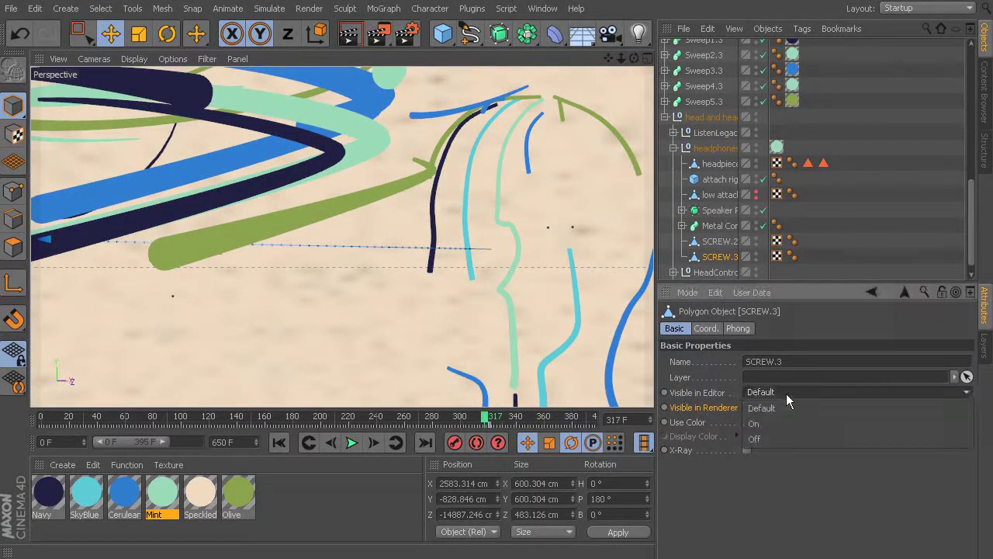
{"action": "left_click", "coordinate": [755, 433]}
{"action": "left_click", "coordinate": [760, 409]}
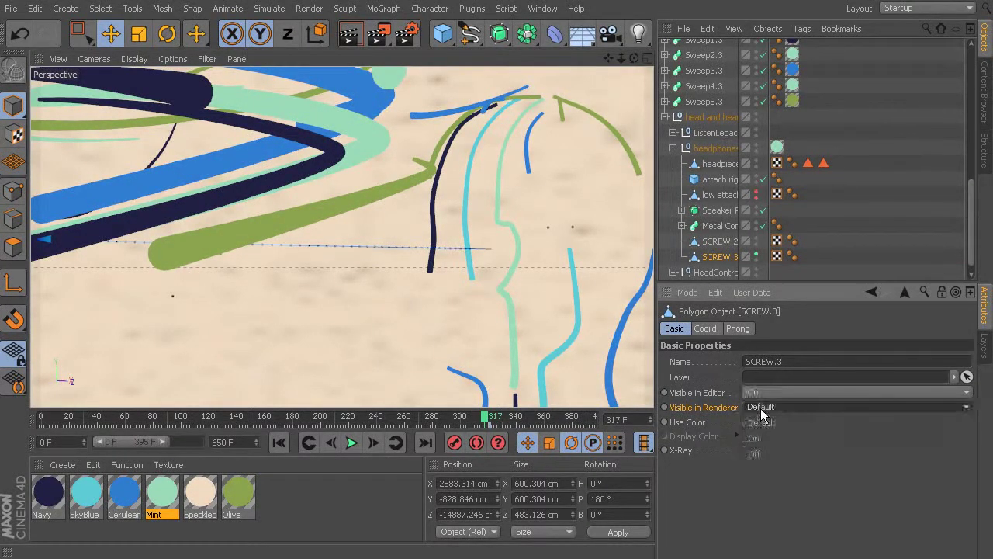
{"action": "left_click", "coordinate": [759, 445]}
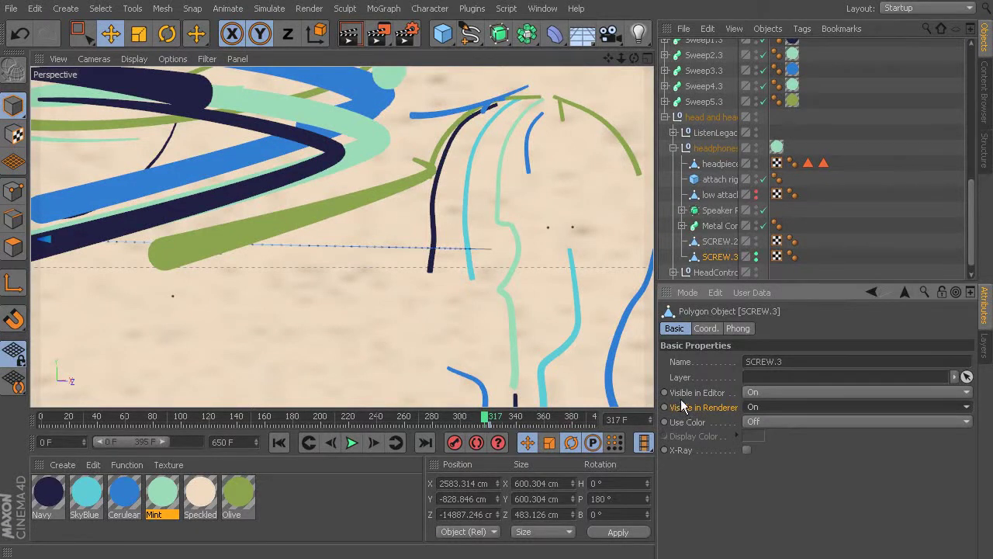
{"action": "left_click", "coordinate": [664, 393], "text": "ctrl"}
{"action": "left_click", "coordinate": [665, 408], "text": "ctrl"}
- At frame 316, turn SCREW.3's editor and renderer visibility Off and keyframe both
{"action": "left_click", "coordinate": [484, 418]}
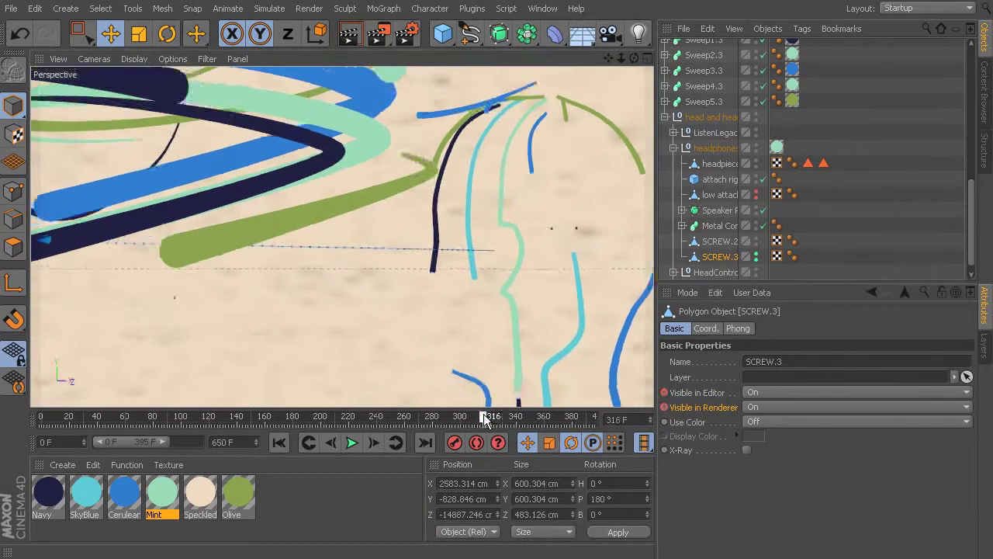
{"action": "left_click", "coordinate": [770, 393]}
{"action": "left_click", "coordinate": [767, 437]}
{"action": "left_click", "coordinate": [763, 407]}
{"action": "left_click", "coordinate": [759, 453]}
{"action": "left_click", "coordinate": [664, 407], "text": "ctrl"}
{"action": "left_click", "coordinate": [665, 393], "text": "ctrl"}
- Widen the timeline range to frames 0–650, return to frame 0 and select the stray dot, the ListenLegacy null, in the view
{"action": "left_click_drag", "start_coordinate": [484, 417], "coordinate": [472, 471]}
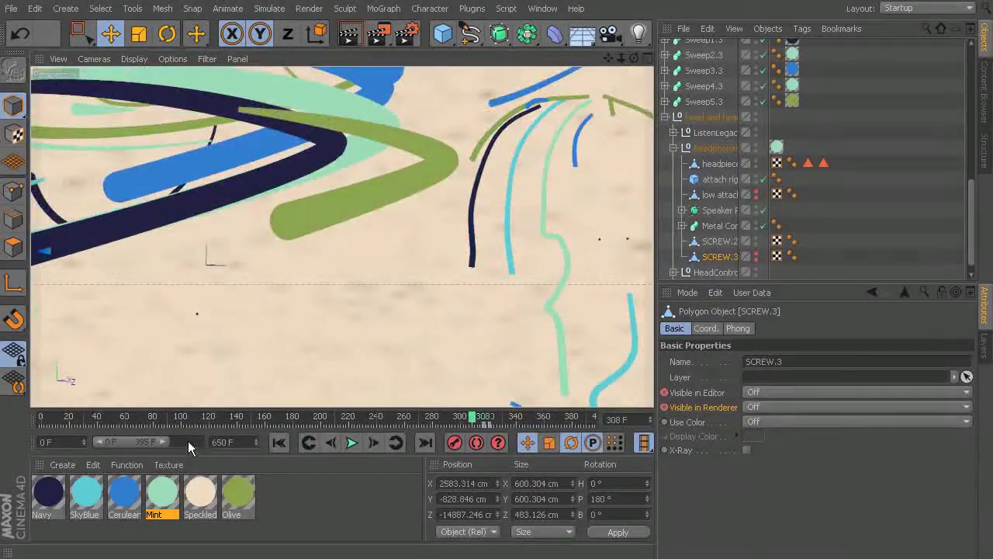
{"action": "left_click_drag", "start_coordinate": [187, 441], "coordinate": [236, 446]}
{"action": "left_click_drag", "start_coordinate": [304, 423], "coordinate": [26, 412]}
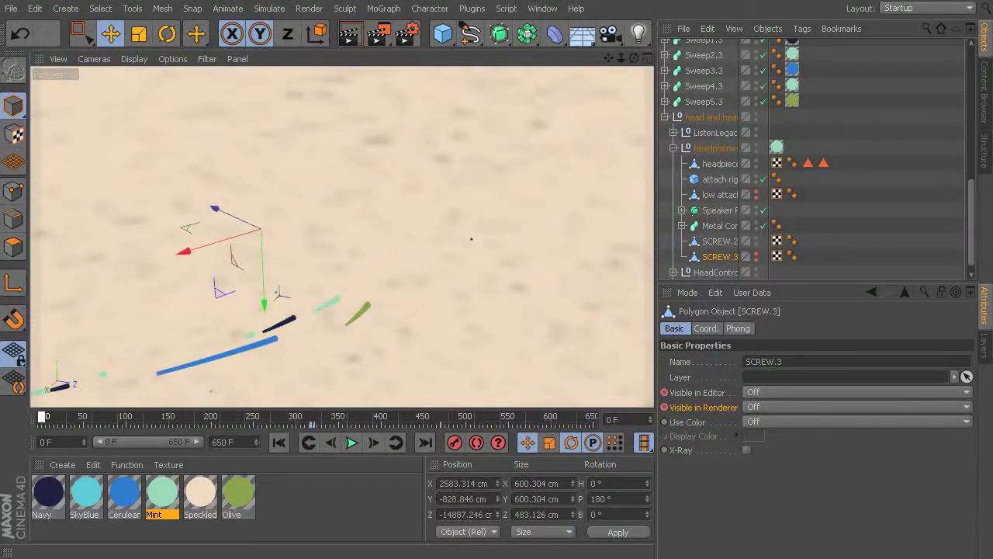
{"action": "left_click", "coordinate": [466, 241]}
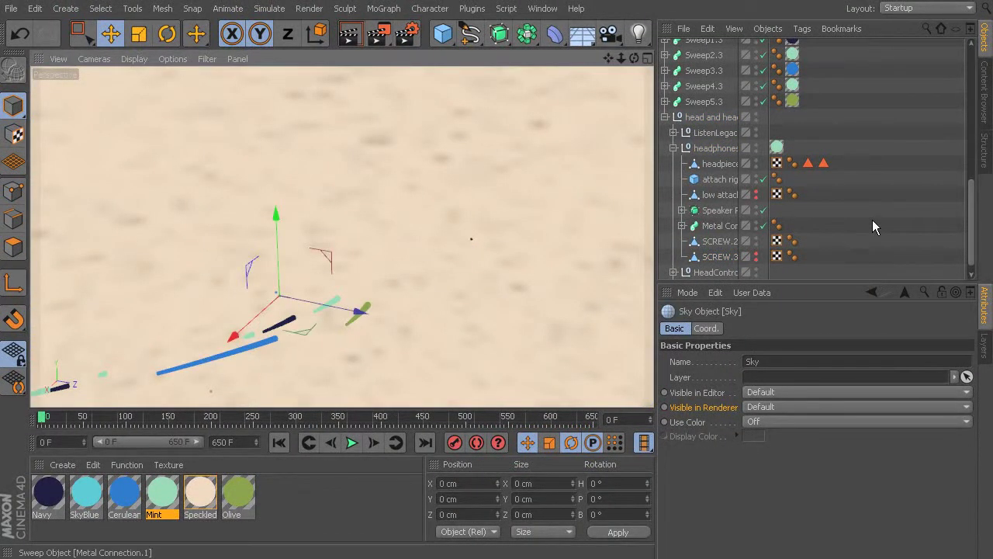
{"action": "left_click", "coordinate": [471, 241]}
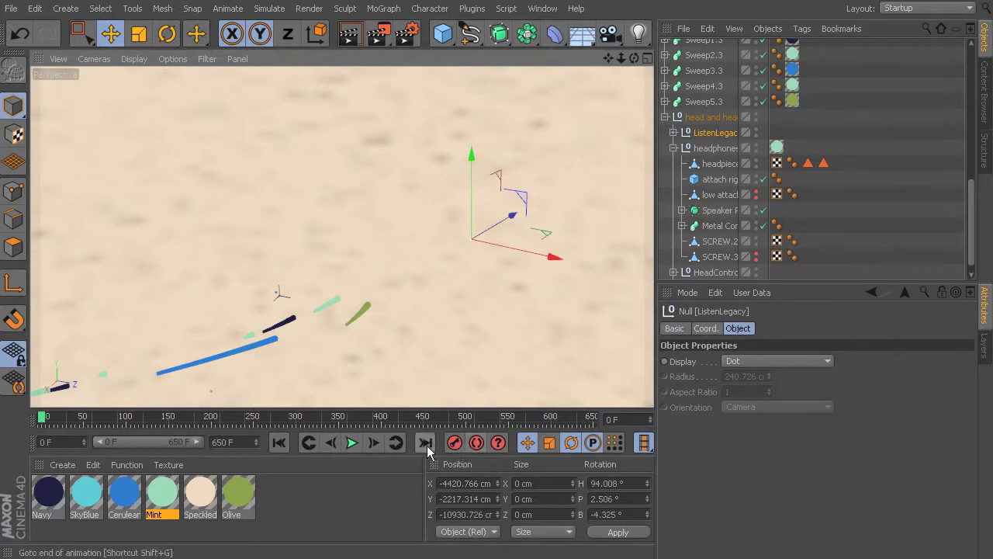
- Play the animation from frame 0, clear the object selection and stop playback at frame 310
{"action": "left_click", "coordinate": [353, 447]}
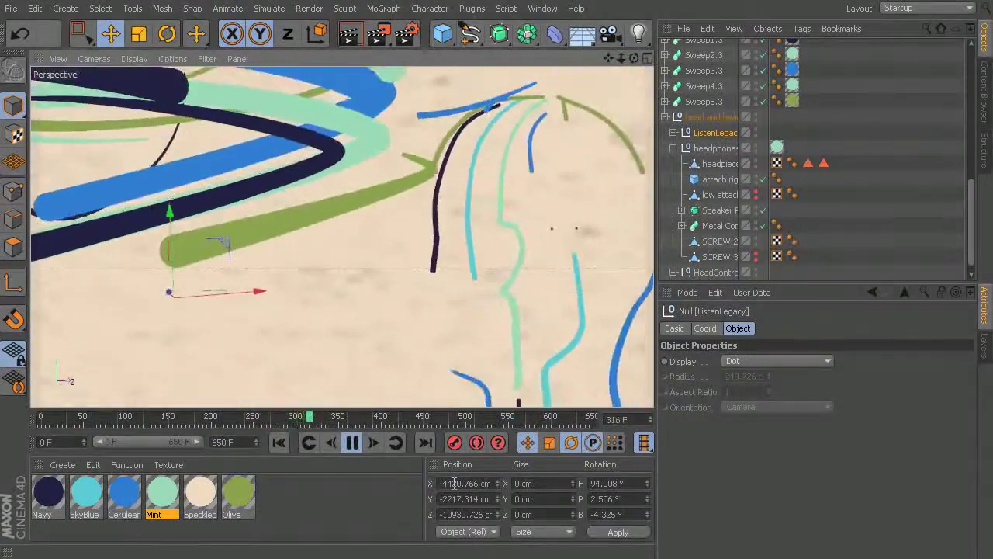
{"action": "left_click", "coordinate": [829, 255]}
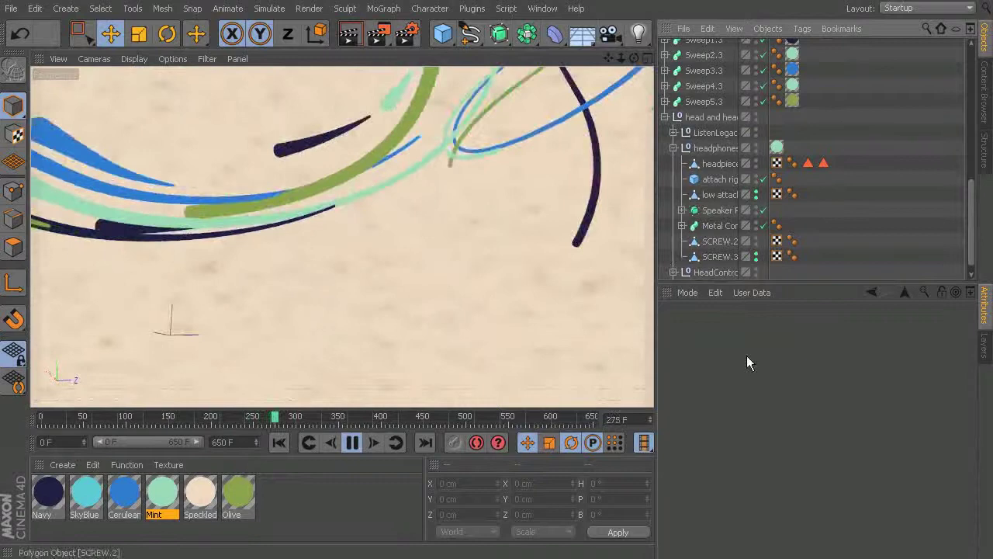
{"action": "left_click", "coordinate": [354, 444]}
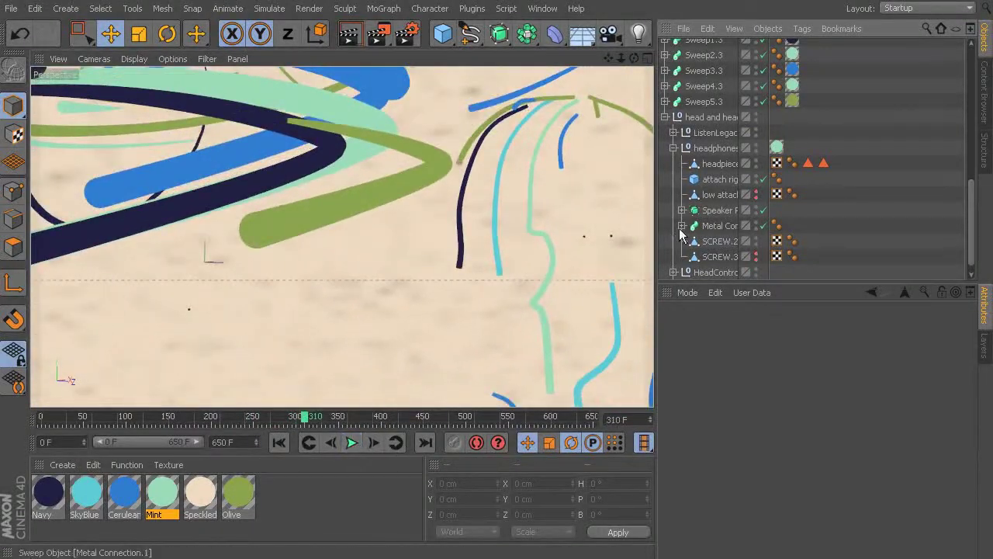
- Scrub the timeline out to frame 602 and back to frame 205 to review the sweeps and headphone visibility
{"action": "left_click_drag", "start_coordinate": [305, 420], "coordinate": [552, 458]}
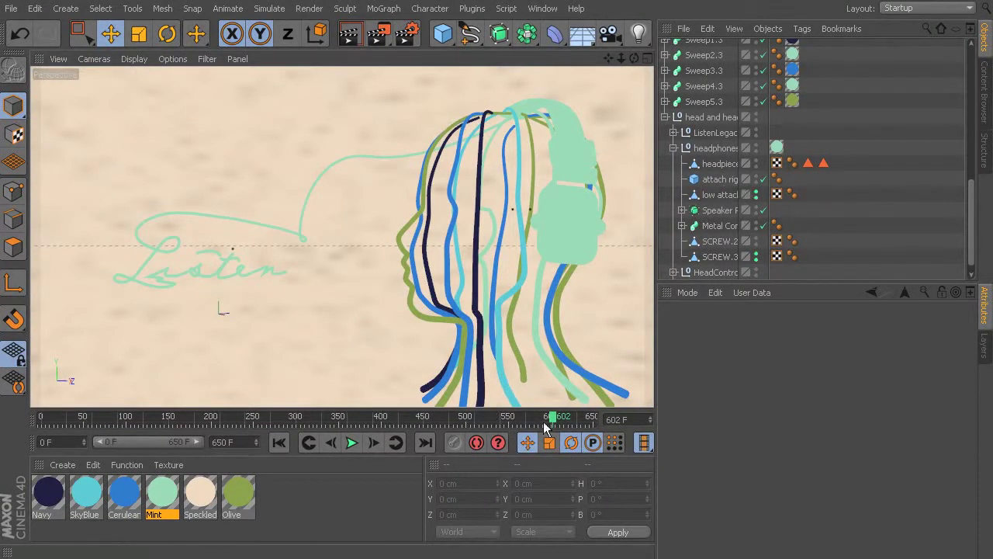
{"action": "left_click_drag", "start_coordinate": [548, 419], "coordinate": [269, 435]}
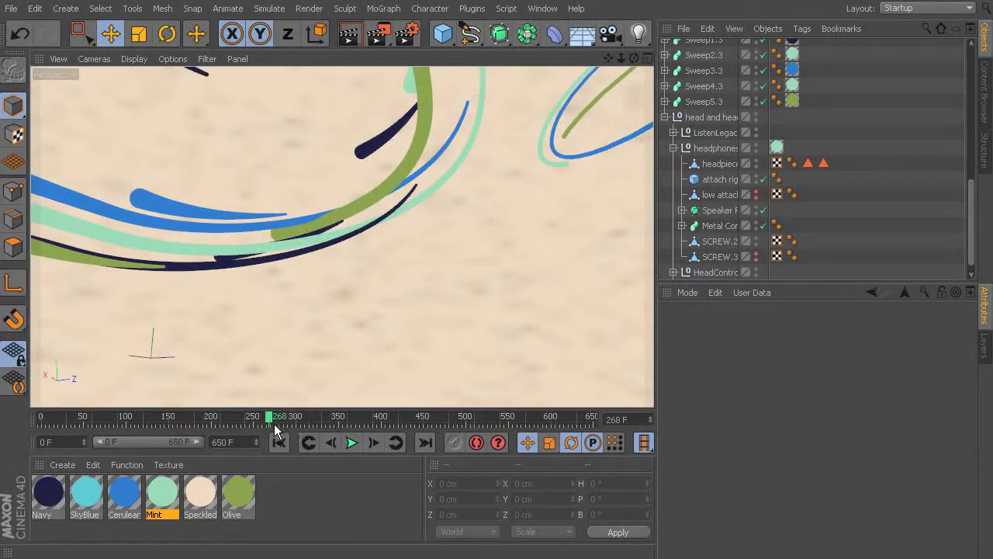
{"action": "left_click", "coordinate": [314, 424]}
{"action": "left_click", "coordinate": [469, 420]}
{"action": "left_click_drag", "start_coordinate": [473, 418], "coordinate": [214, 423]}
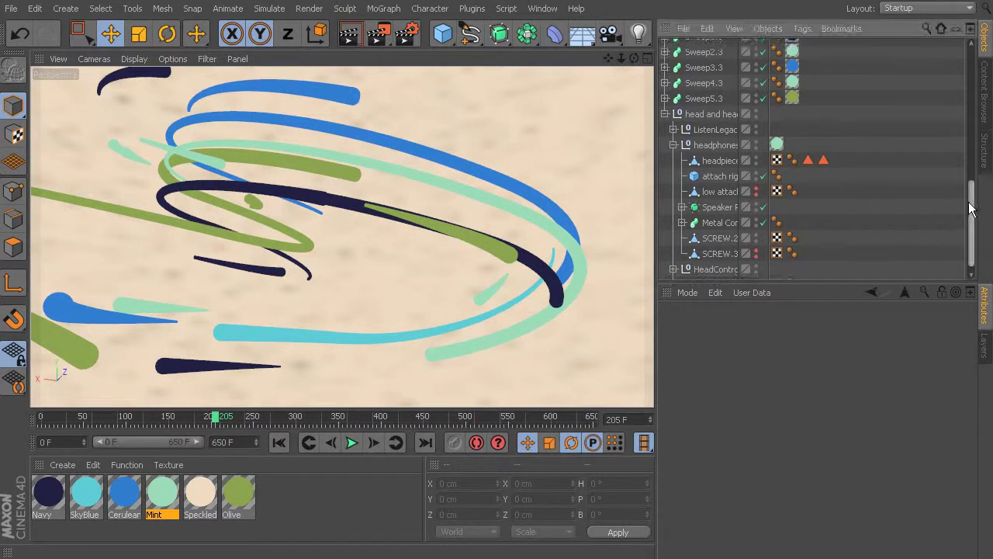
- Go to frame 446 and hide the Head model in the editor view
{"action": "scroll", "coordinate": [975, 230], "scroll_direction": "down", "scroll_amount": 1}
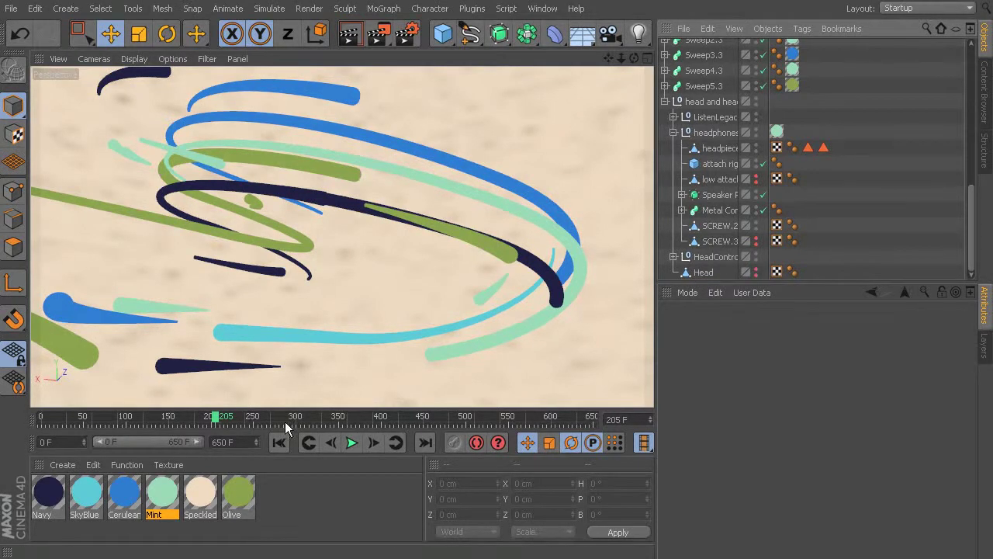
{"action": "left_click_drag", "start_coordinate": [220, 427], "coordinate": [420, 426]}
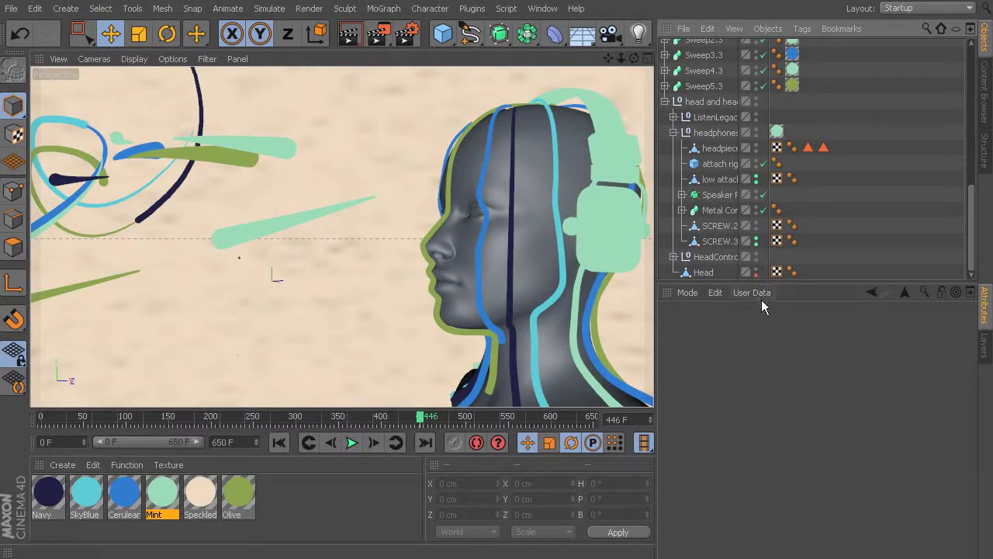
{"action": "left_click", "coordinate": [757, 269]}
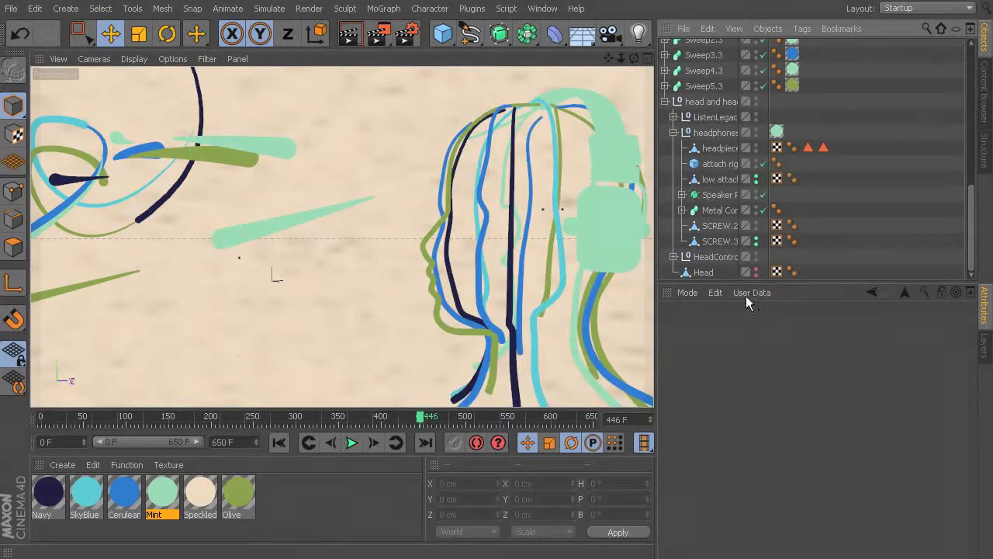